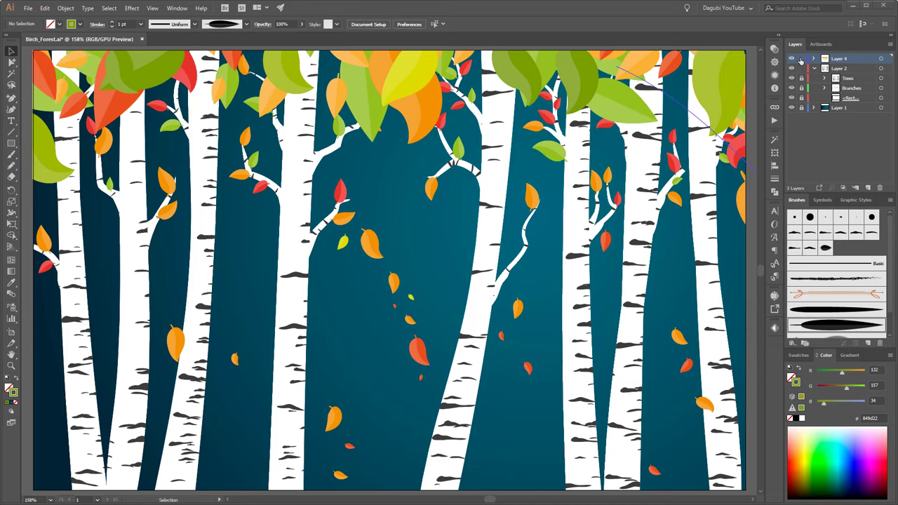
Hide and then reveal Layer 4, Trees, Branches and Layer 1 to preview each layer
left_click(791, 59)
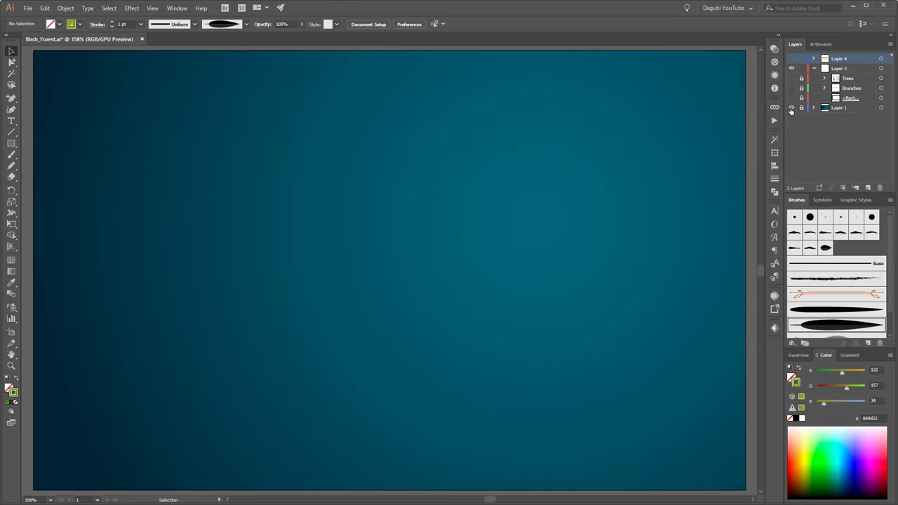
left_click_drag(791, 78, 791, 109)
left_click(792, 107)
left_click(792, 88)
left_click(792, 78)
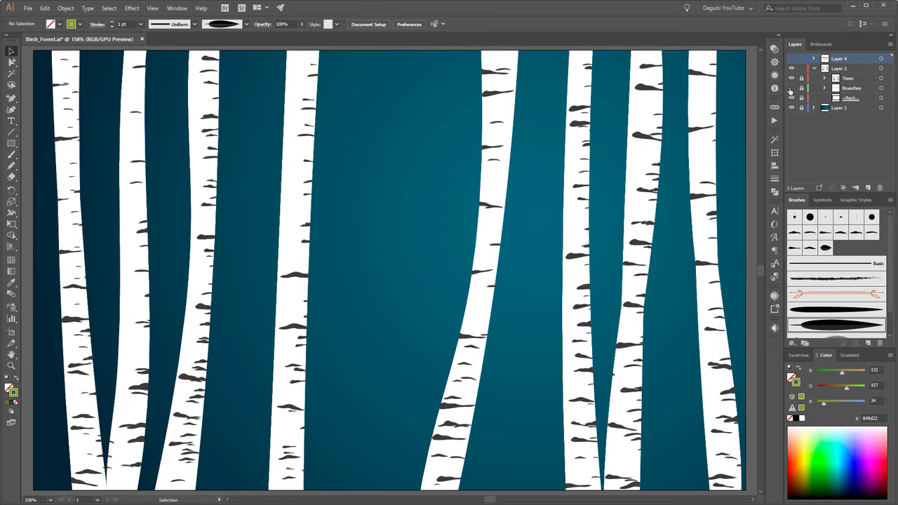
left_click(792, 88)
left_click(792, 59)
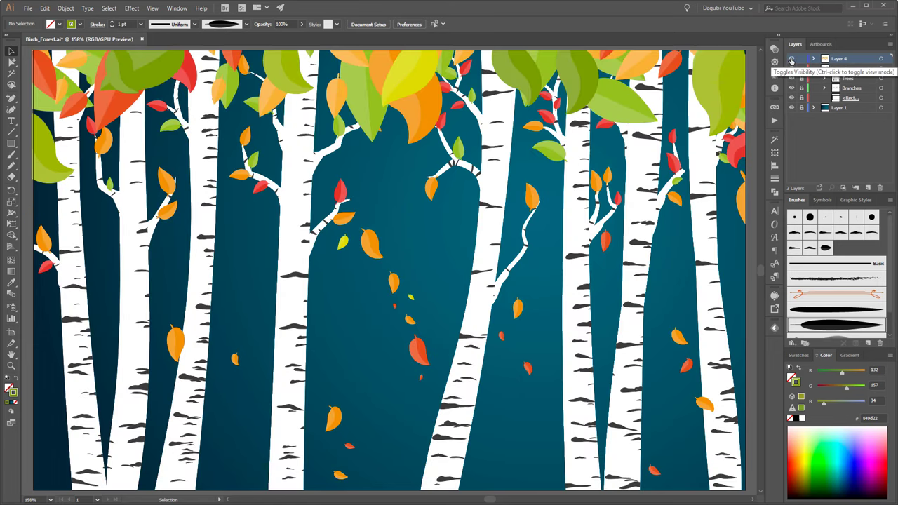
Expand Layer 4, toggle individual leaf paths off and on, then close Birch_Forest.ai
left_click(814, 59)
mouse_move(791, 72)
left_mouse_down()
mouse_move(793, 169)
mouse_move(787, 87)
left_mouse_up()
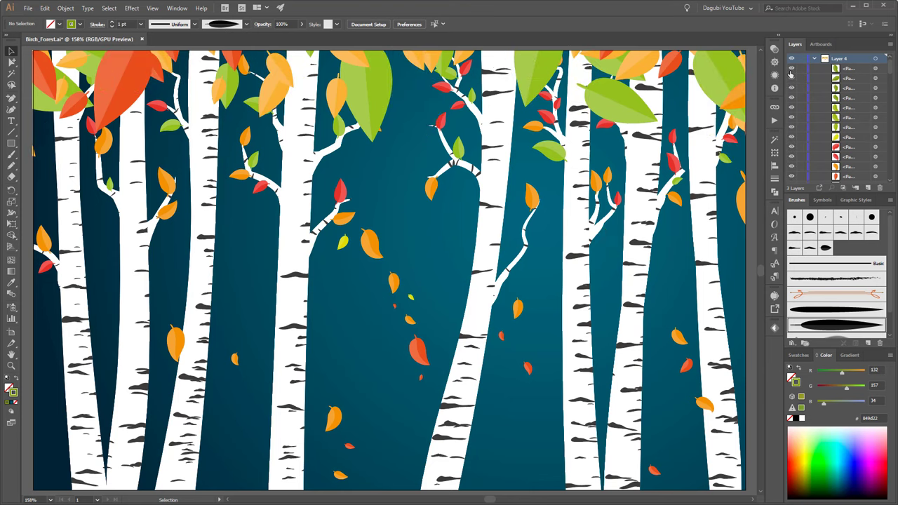
left_click(791, 70)
mouse_move(890, 67)
left_mouse_down()
mouse_move(891, 119)
mouse_move(890, 65)
left_mouse_up()
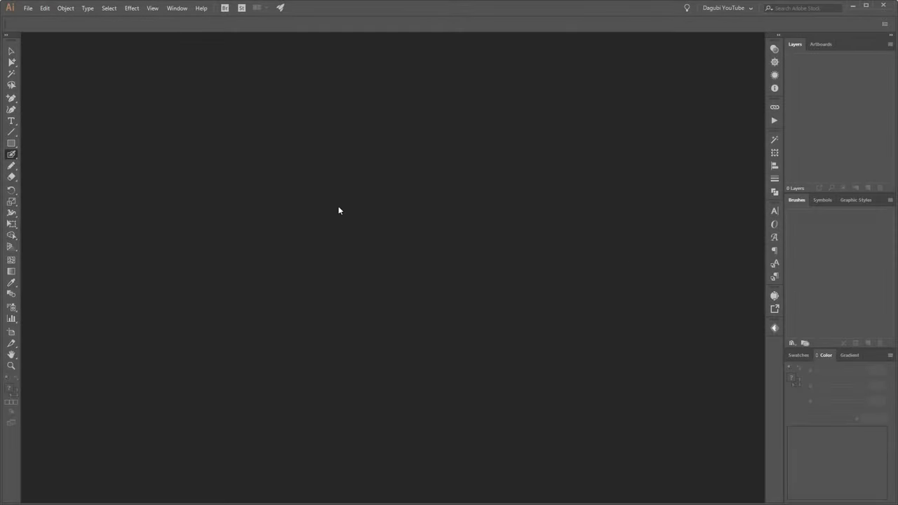
Create a new 340 × 210 mm document in RGB Color mode
left_click(28, 7)
left_click(34, 20)
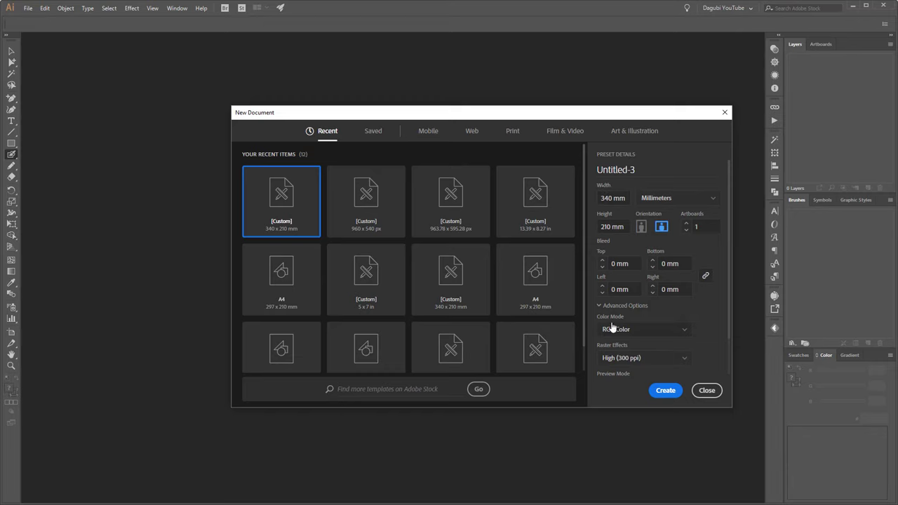
left_click(665, 391)
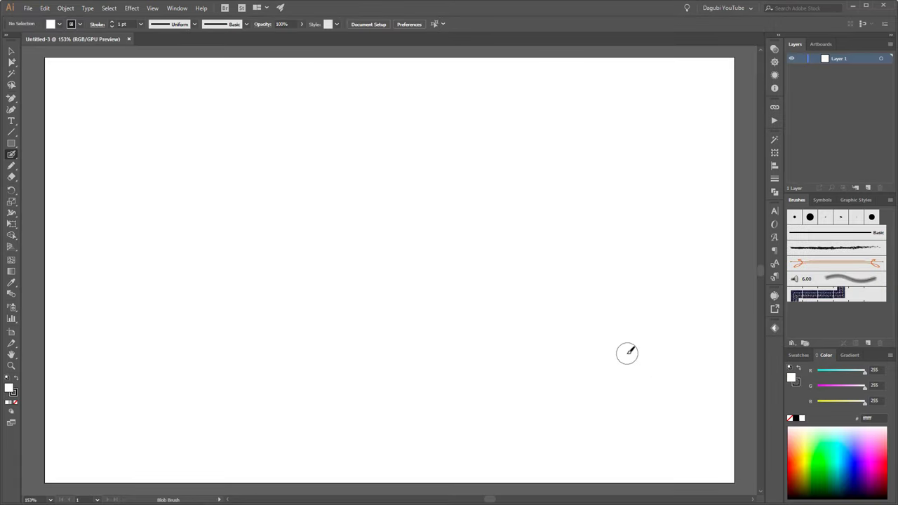
Draw a rectangle covering the whole artboard with its stroke set to None
left_click(12, 143)
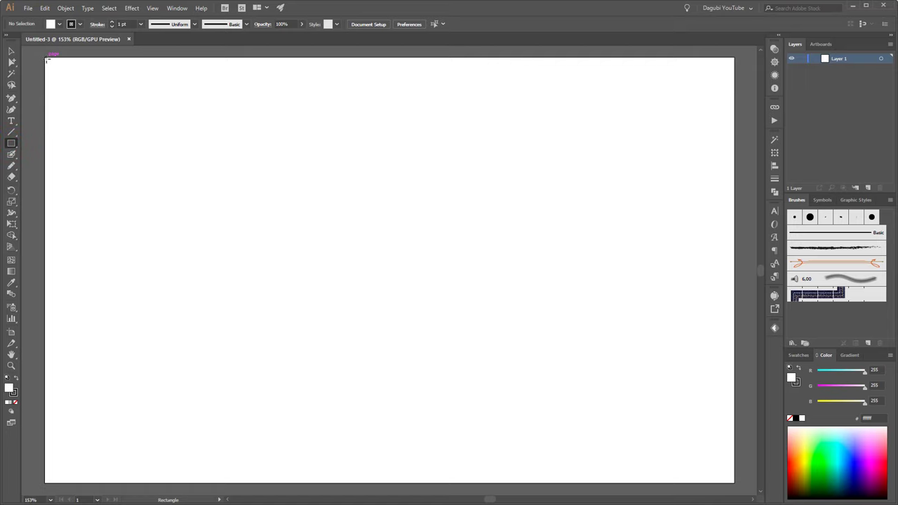
mouse_move(46, 59)
left_mouse_down()
mouse_move(531, 305)
mouse_move(734, 483)
left_mouse_up()
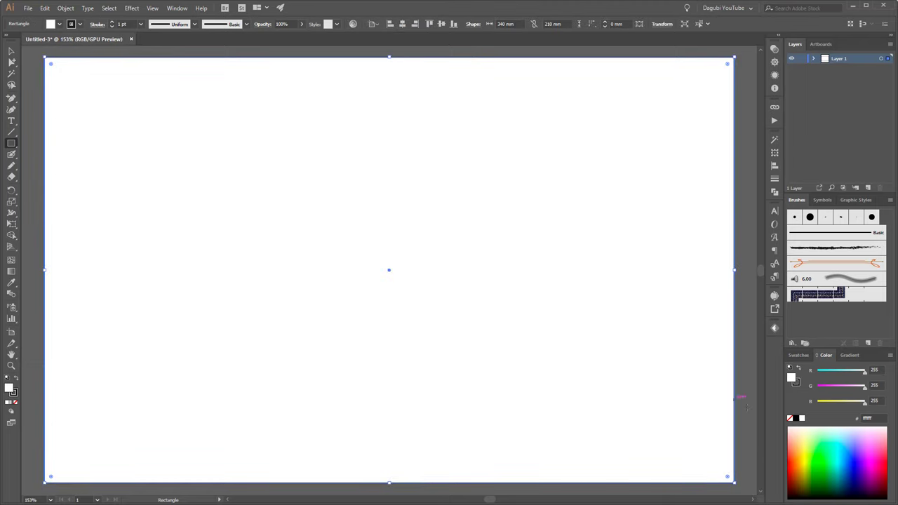
left_click(796, 384)
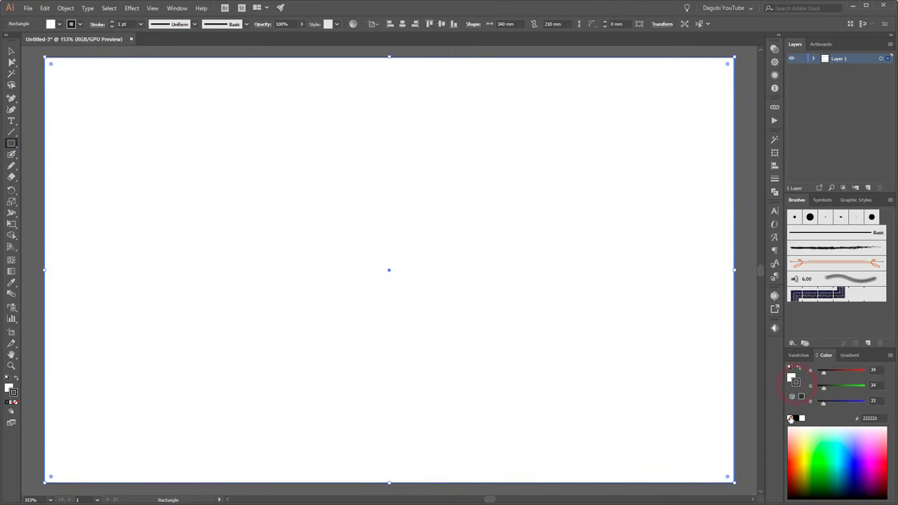
left_click(790, 419)
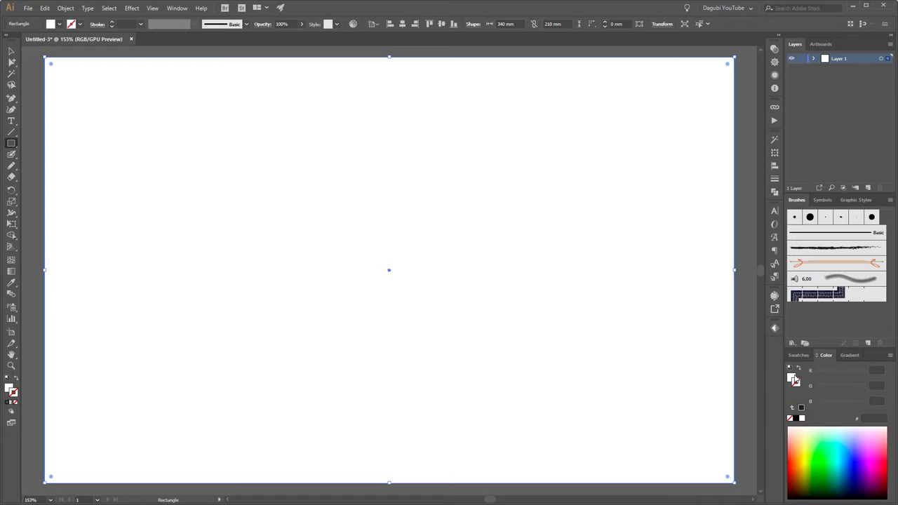
Fill the rectangle with a linear gradient whose left stop is RGB 0/90/90 teal
left_click(792, 371)
left_click(850, 355)
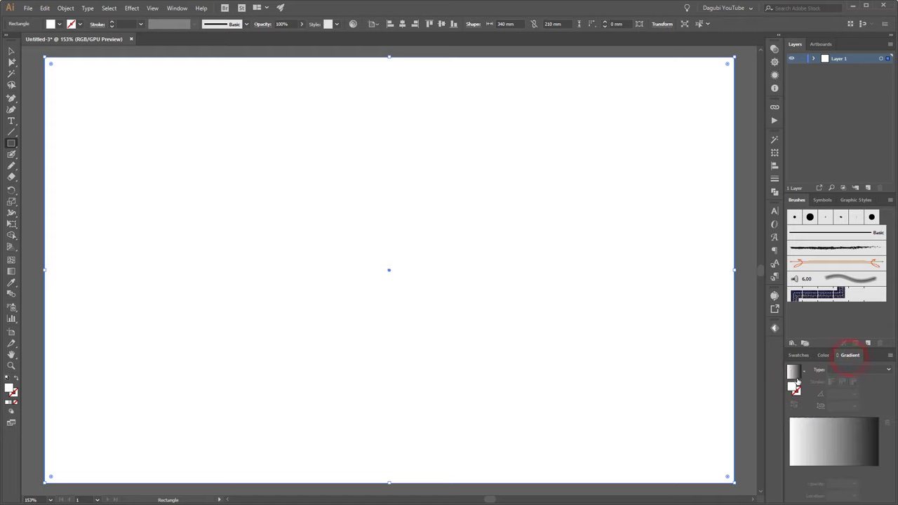
left_click(793, 372)
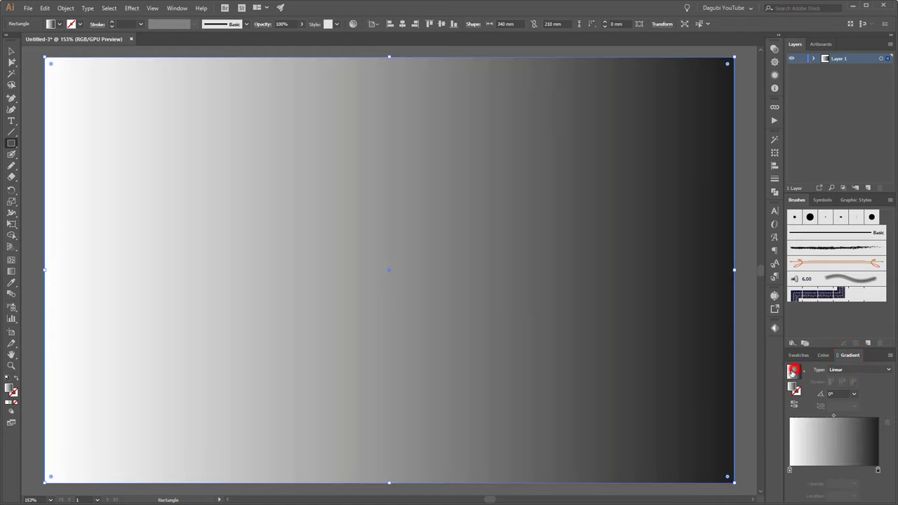
double_click(790, 470)
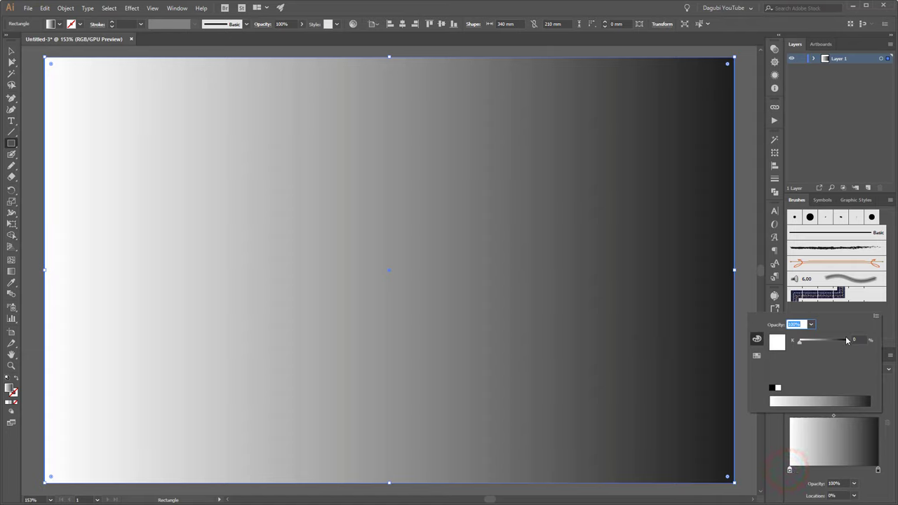
left_click(875, 317)
left_click(829, 328)
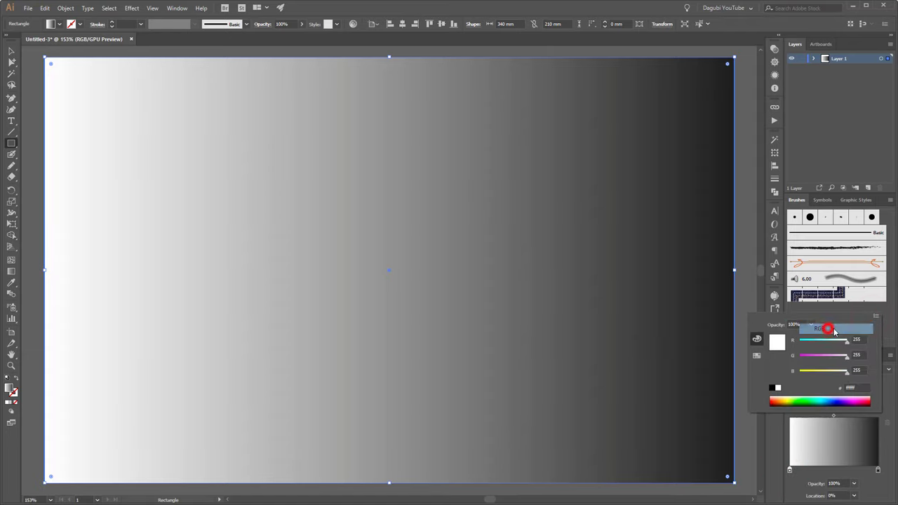
left_click_drag(795, 397, 816, 400)
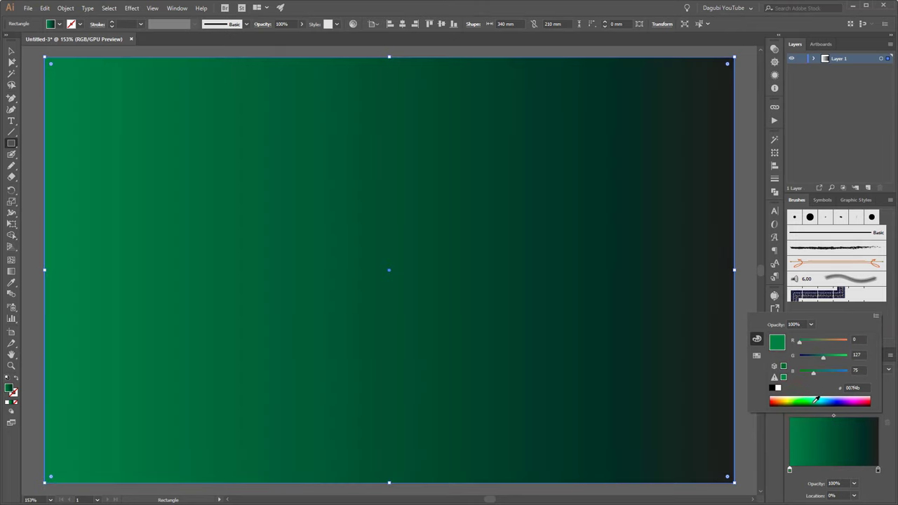
left_click_drag(822, 356, 818, 374)
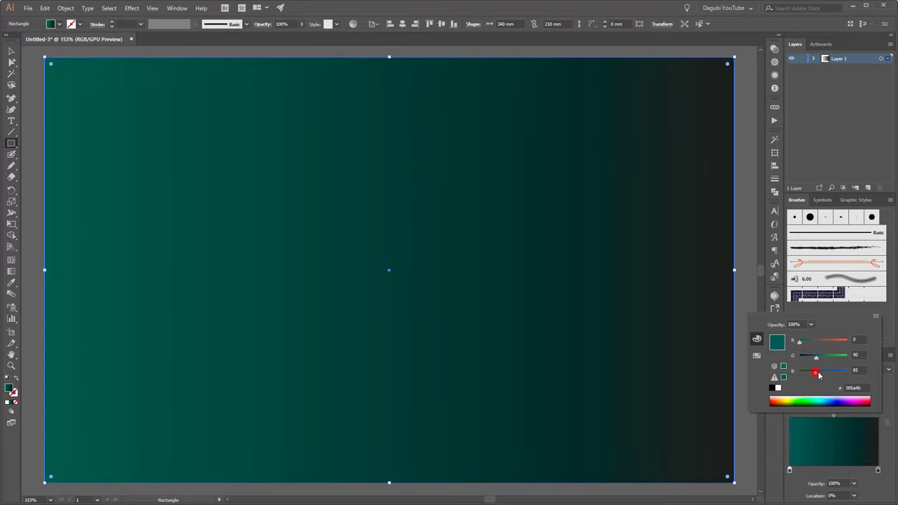
left_click(891, 441)
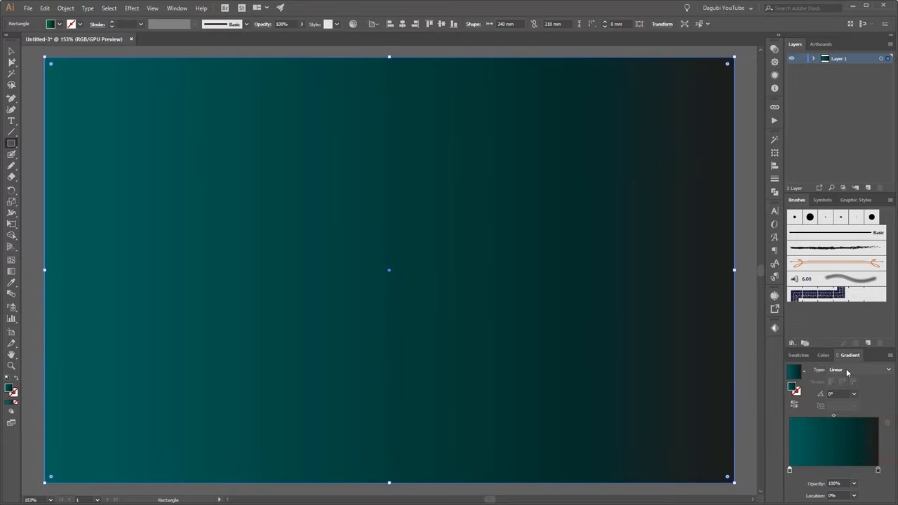
Change the gradient type to Radial with the right stop at 100% location
left_click(847, 370)
left_click(842, 386)
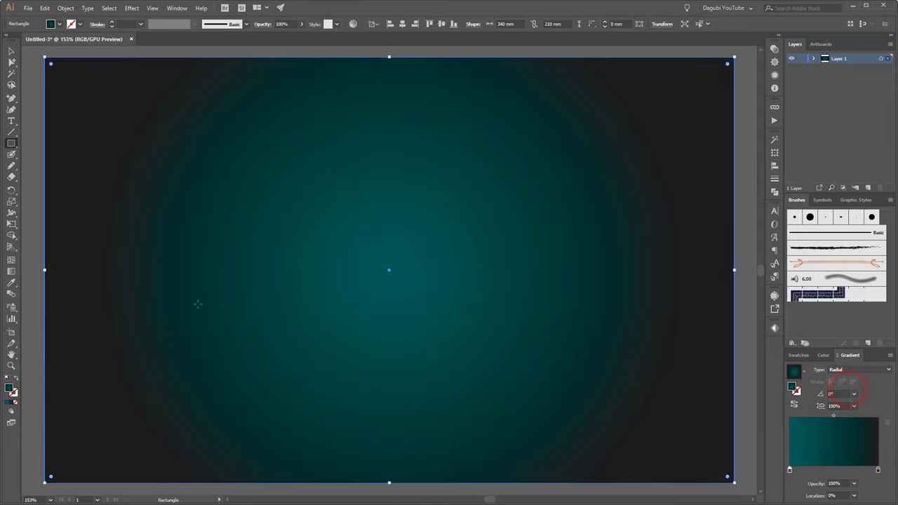
double_click(878, 471)
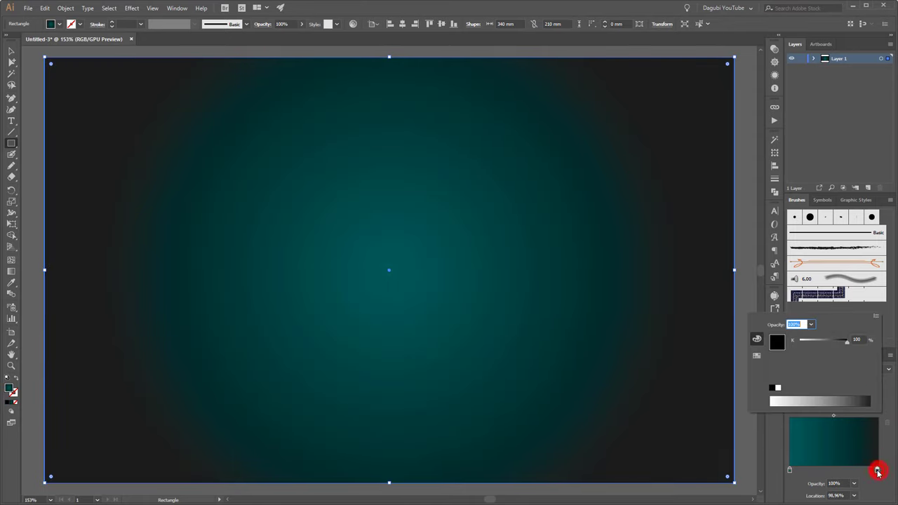
left_click(877, 471)
left_click_drag(878, 472, 880, 473)
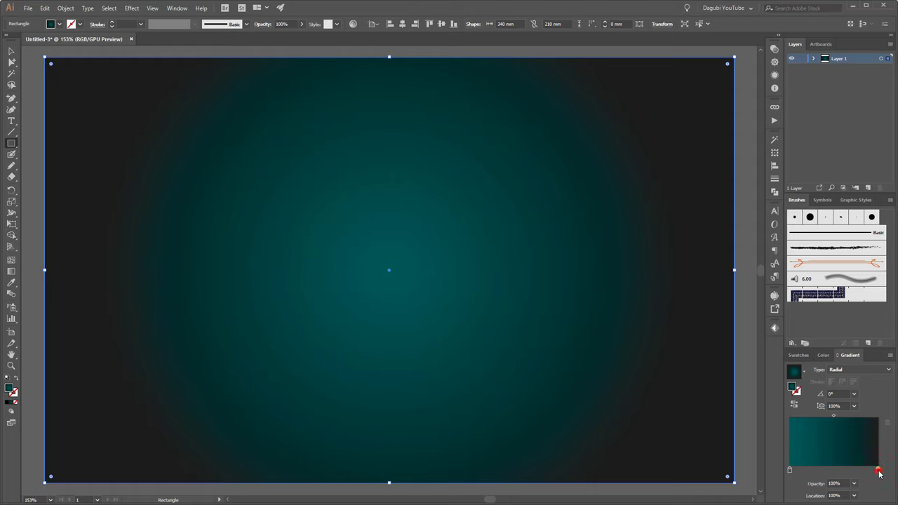
Recolour the outer gradient stop to RGB dark slate 172931 and view at 100%
double_click(877, 470)
left_click(876, 316)
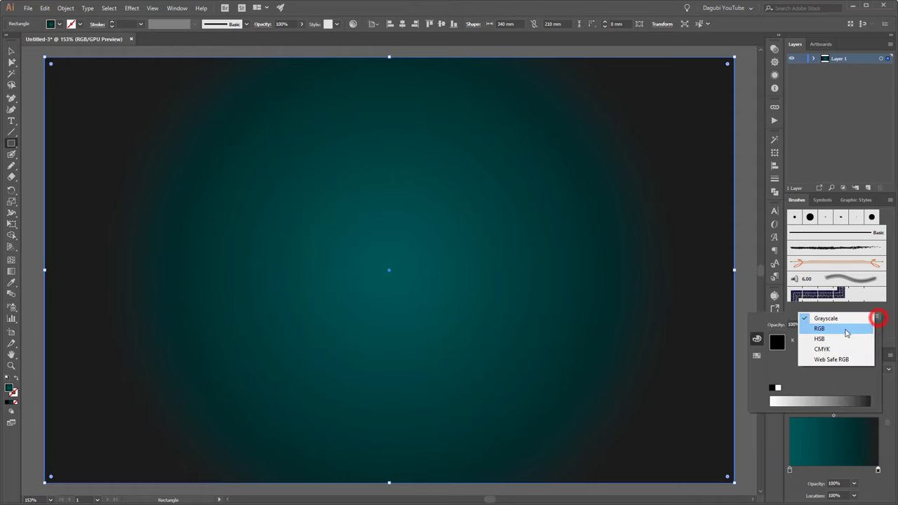
left_click(841, 329)
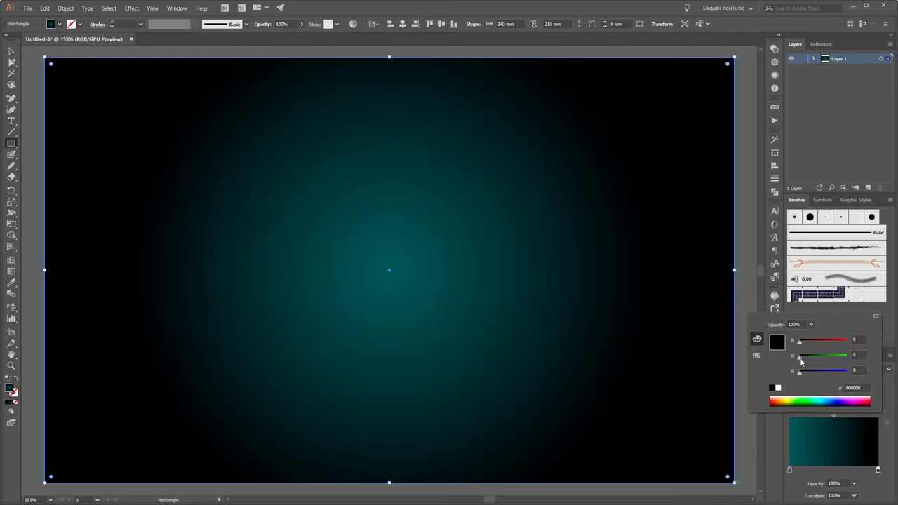
left_click(801, 358)
left_click_drag(803, 374, 806, 374)
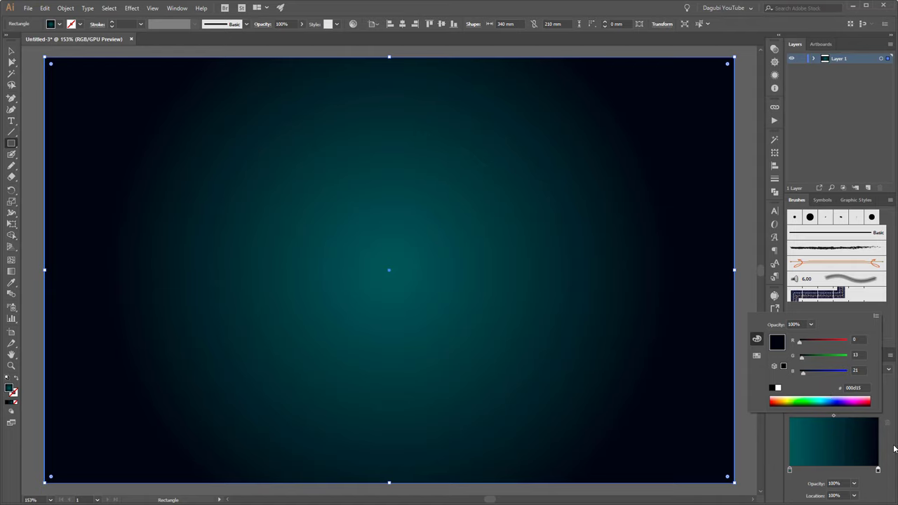
left_click_drag(800, 344, 810, 374)
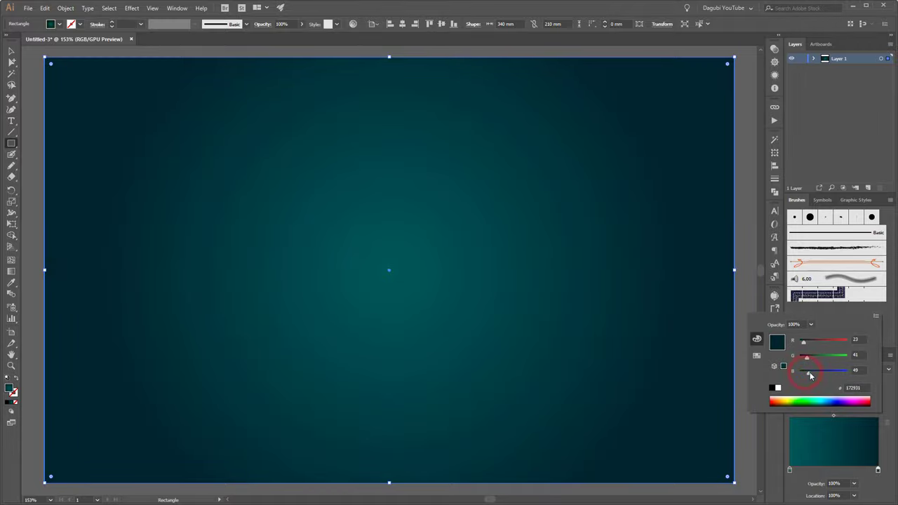
left_click(887, 458)
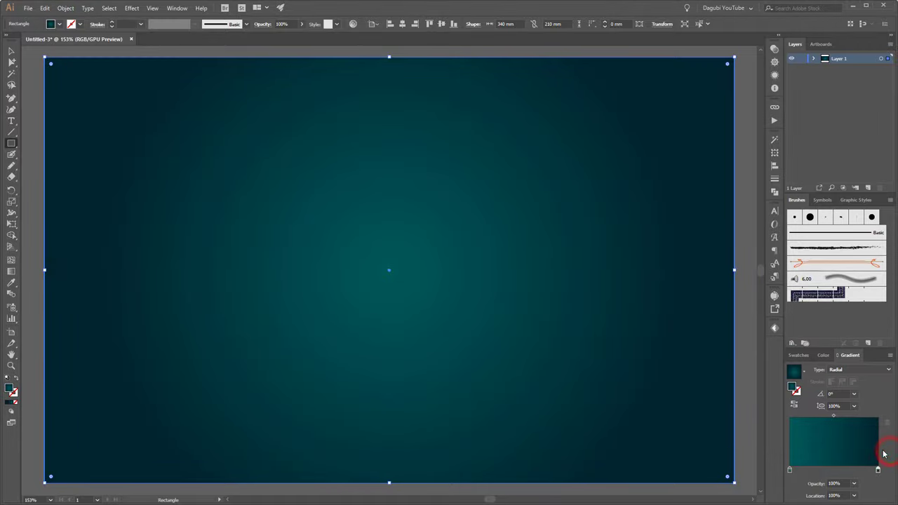
key("ctrl+1")
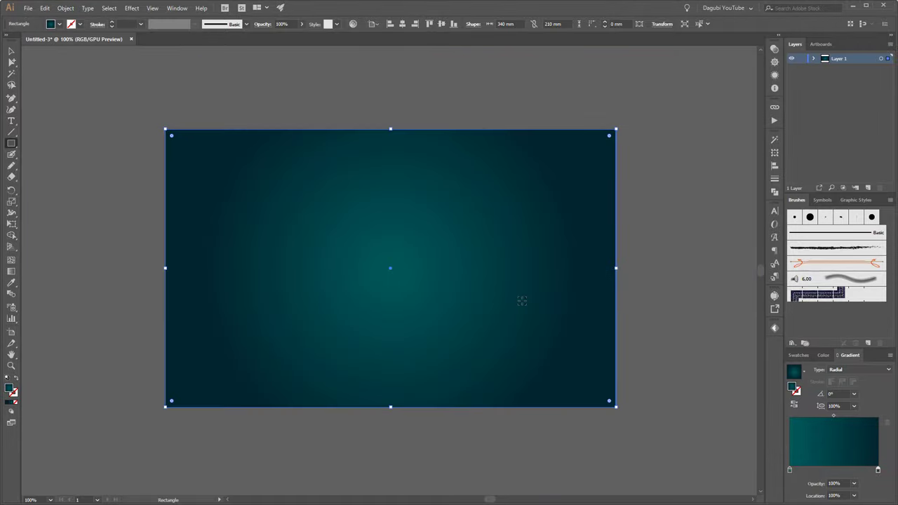
Move the radial glow right of centre, enlarge it across the artboard, and lock Layer 1
left_click(12, 272)
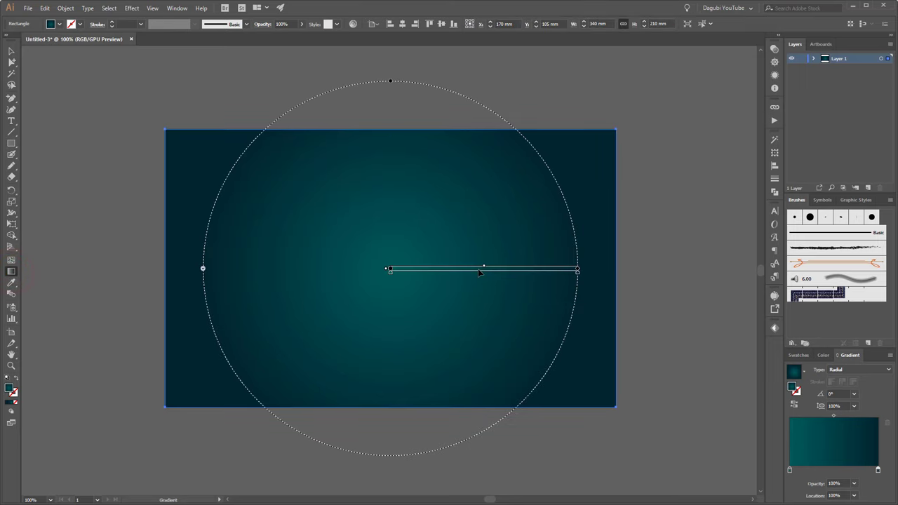
mouse_move(478, 269)
left_mouse_down()
mouse_move(595, 225)
mouse_move(608, 235)
left_mouse_up()
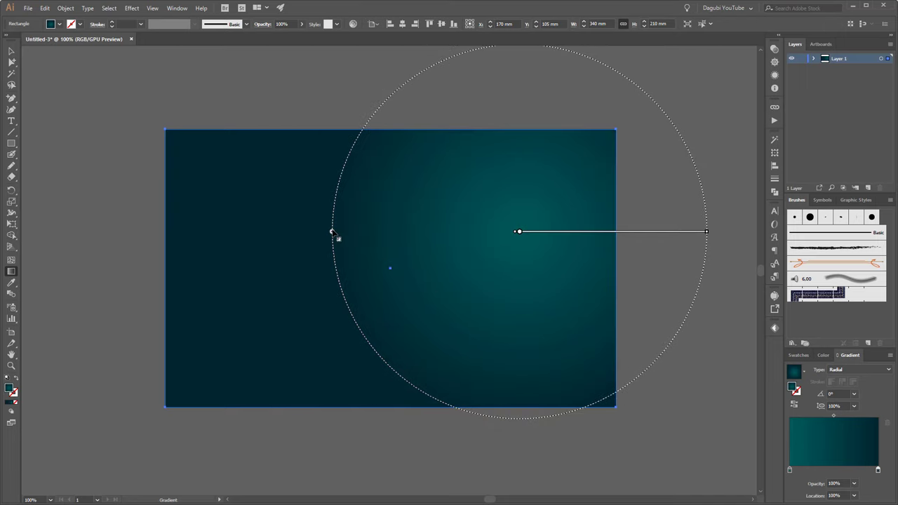
left_click_drag(332, 231, 201, 231)
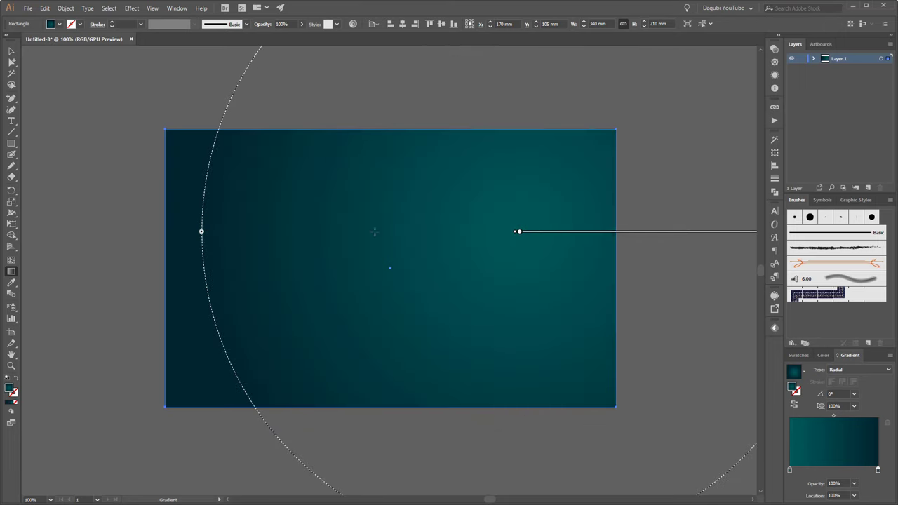
left_click_drag(608, 232, 574, 240)
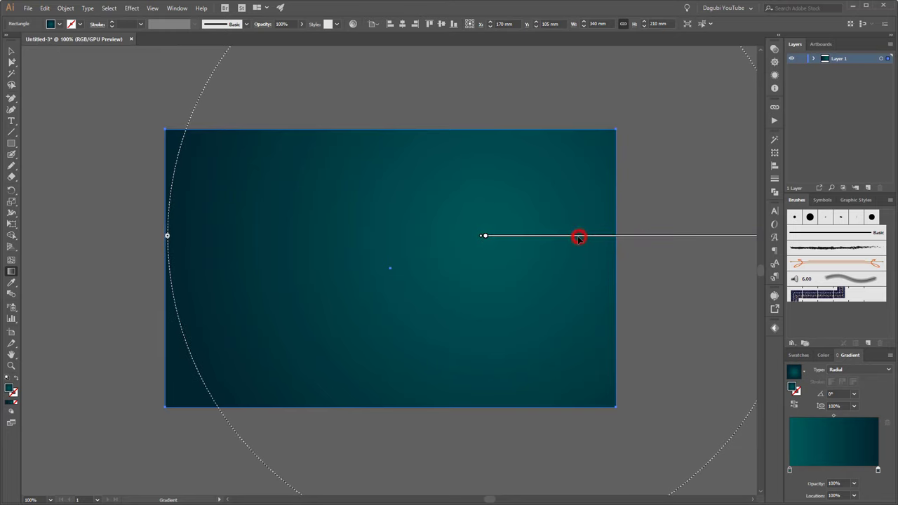
left_click(801, 58)
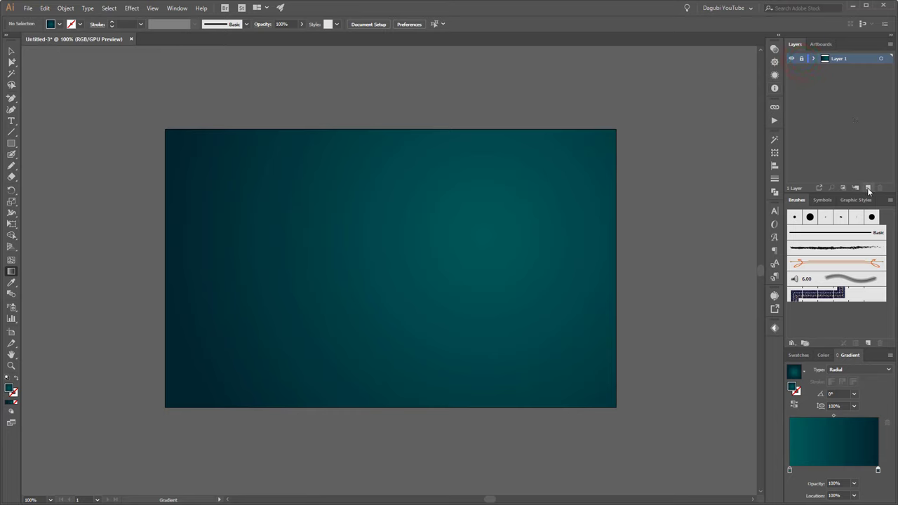
Create an empty Layer 2 above the locked gradient background layer
left_click(868, 190)
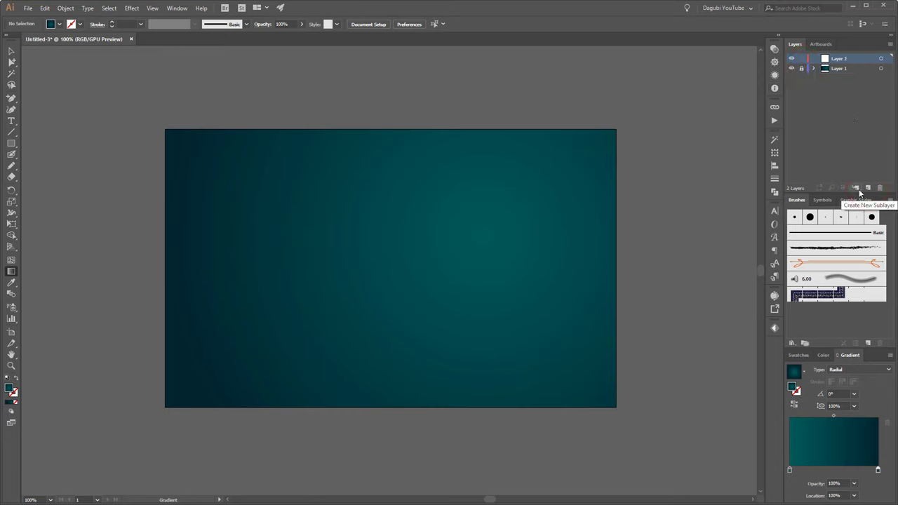
key("b")
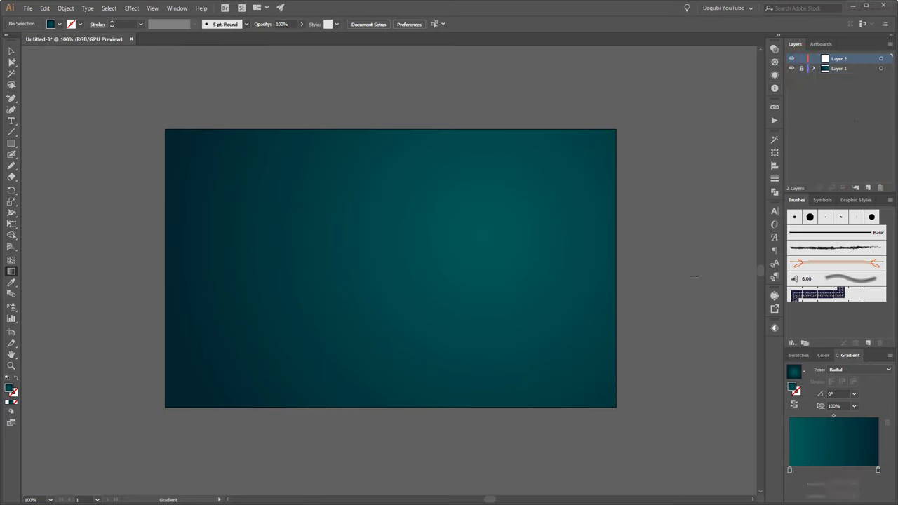
left_click_drag(11, 155, 49, 167)
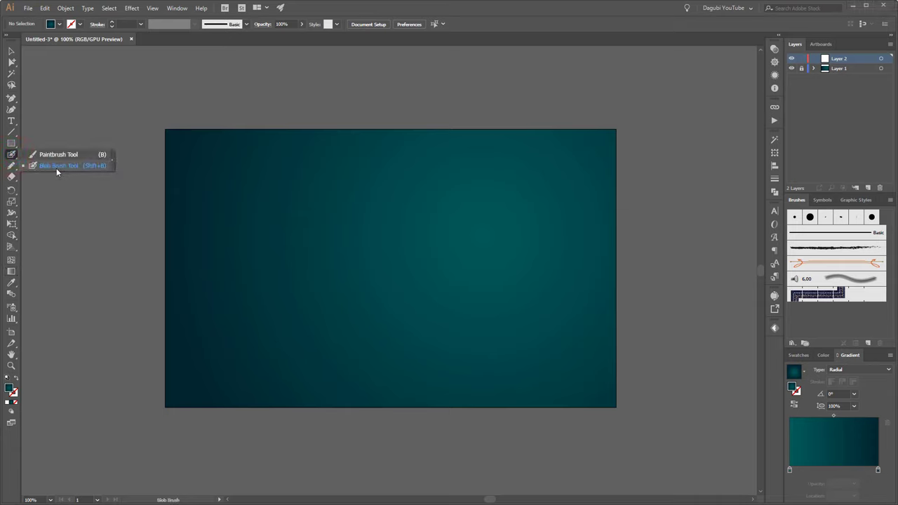
Set the Blob Brush to 30 pt size with fidelity moved toward Smooth
left_click(56, 167)
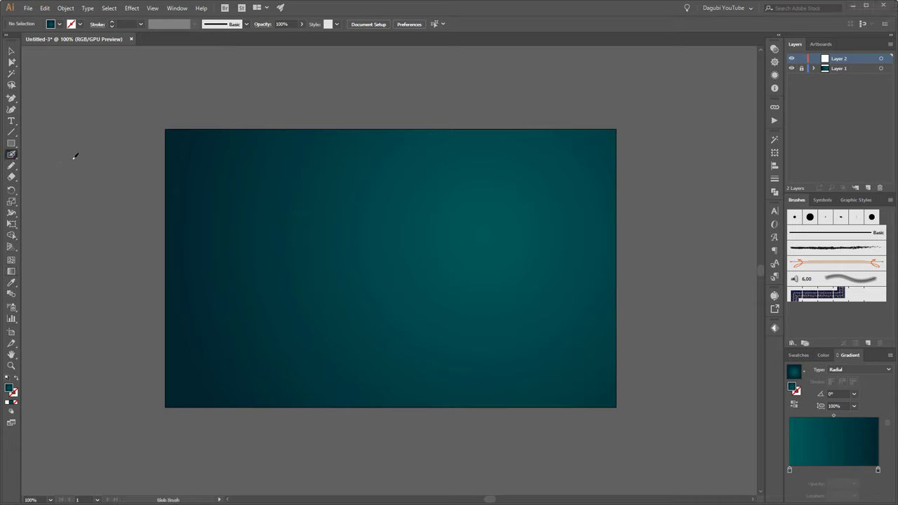
double_click(12, 155)
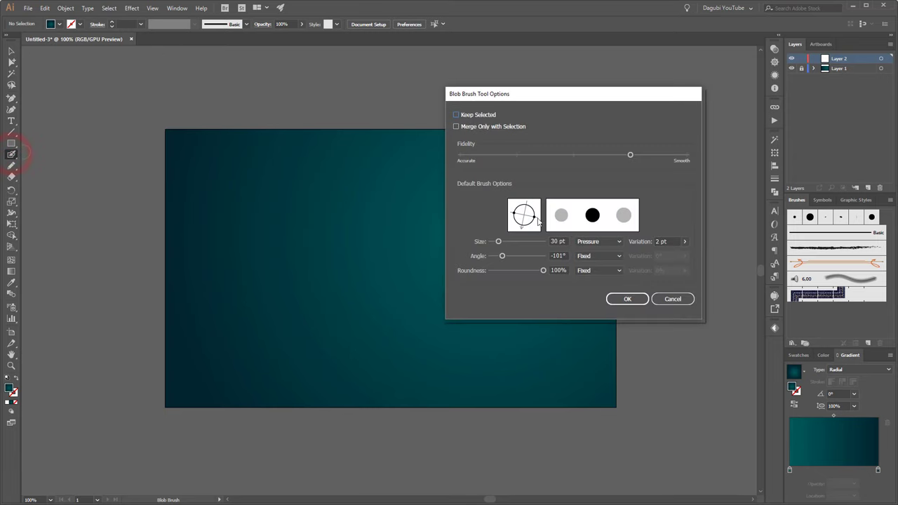
left_click(631, 155)
left_click(635, 298)
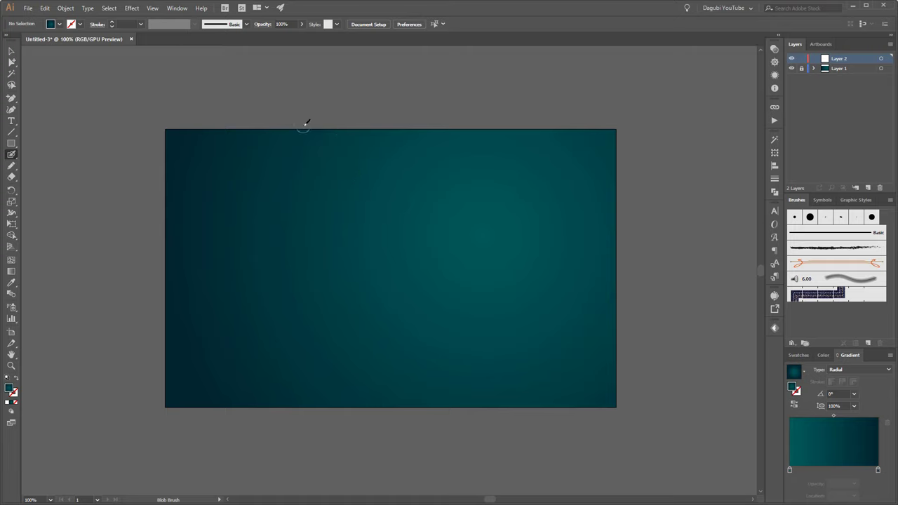
Paint a tall vertical birch trunk with the Blob Brush and make it white
left_click_drag(311, 94, 312, 454)
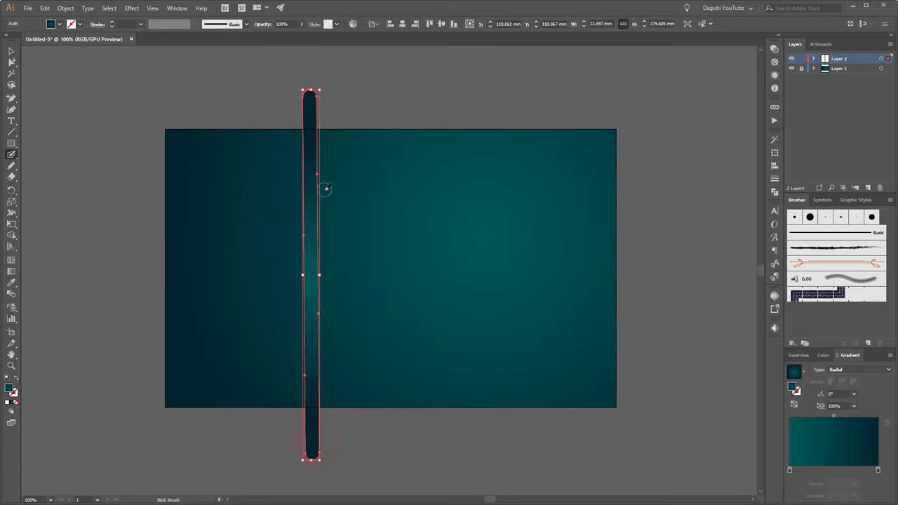
left_click(825, 356)
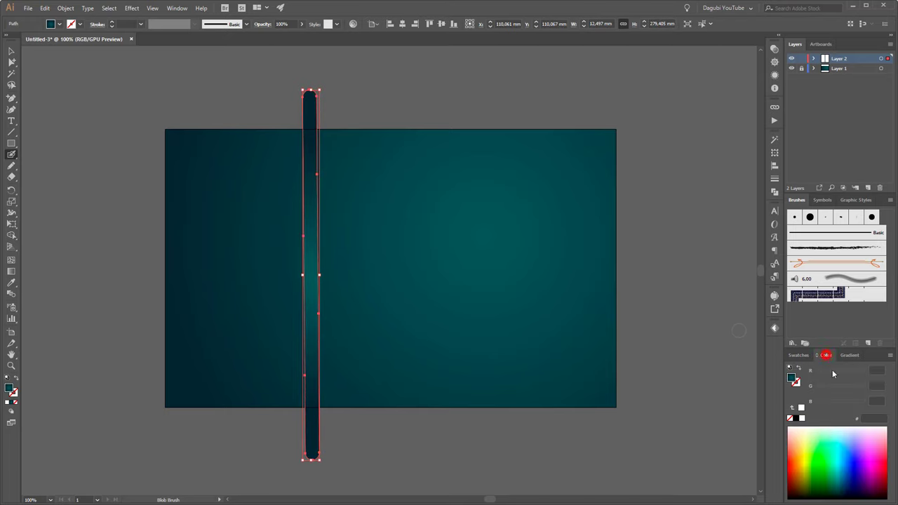
left_click(802, 418)
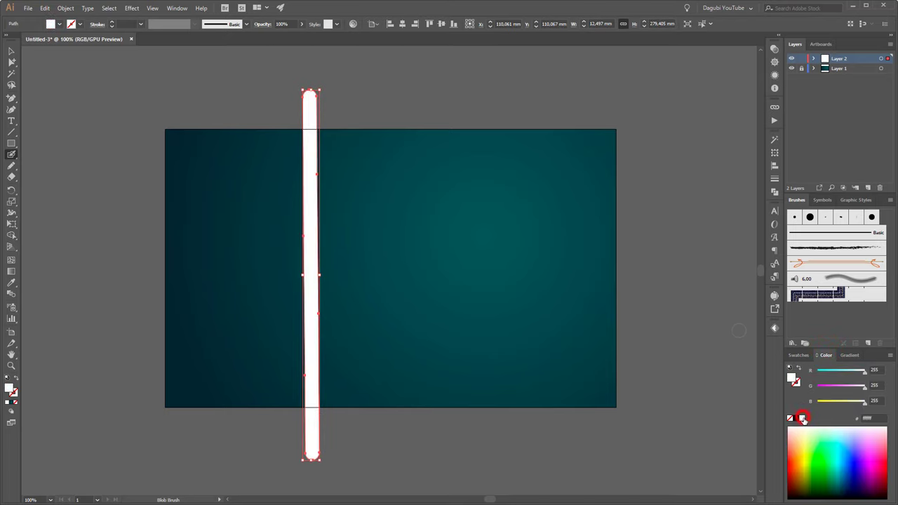
left_click(705, 96)
key("shift+b")
Thicken the trunk, paint a second curving trunk, and draw an artboard-sized 340 × 210 mm rectangle
left_click_drag(314, 116, 322, 437)
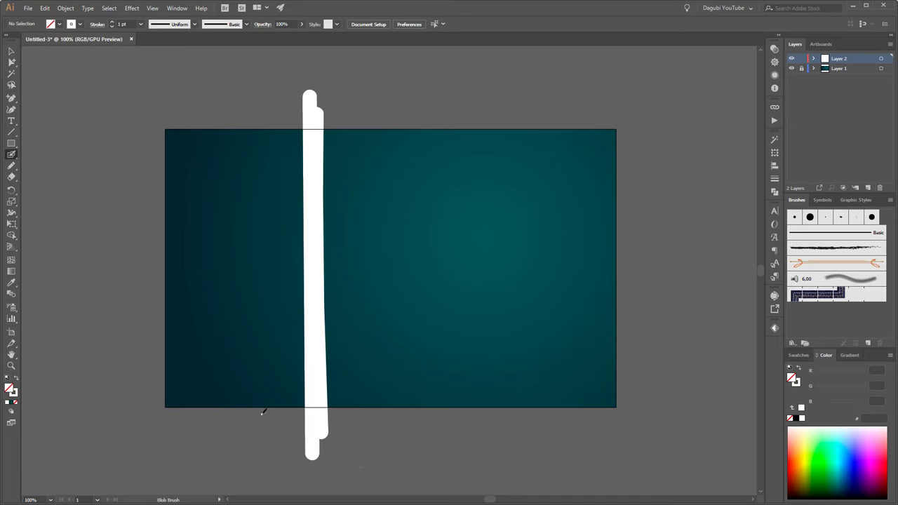
mouse_move(240, 437)
left_mouse_down()
mouse_move(272, 83)
mouse_move(254, 430)
left_mouse_up()
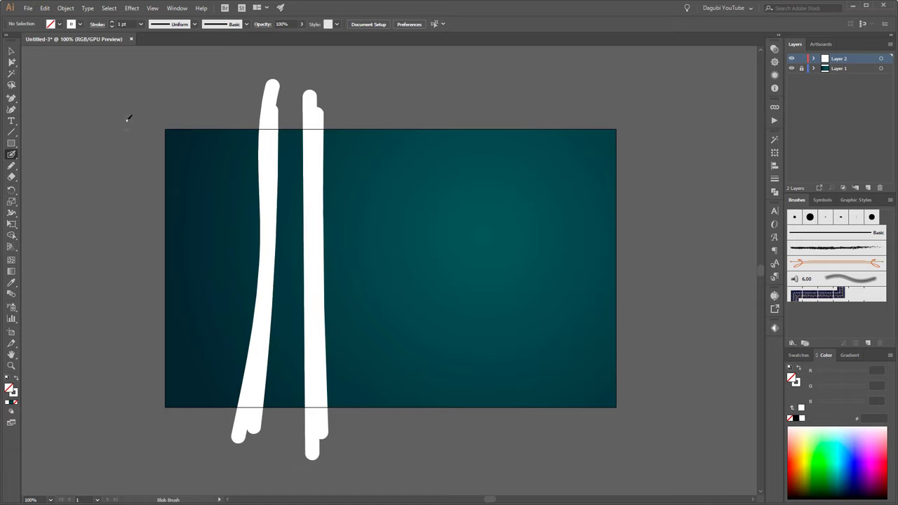
left_click(11, 144)
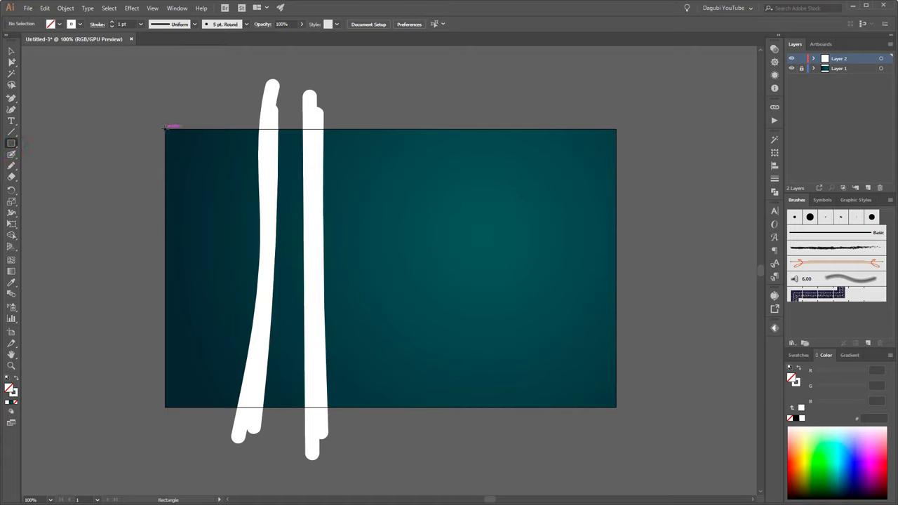
left_click_drag(166, 129, 617, 406)
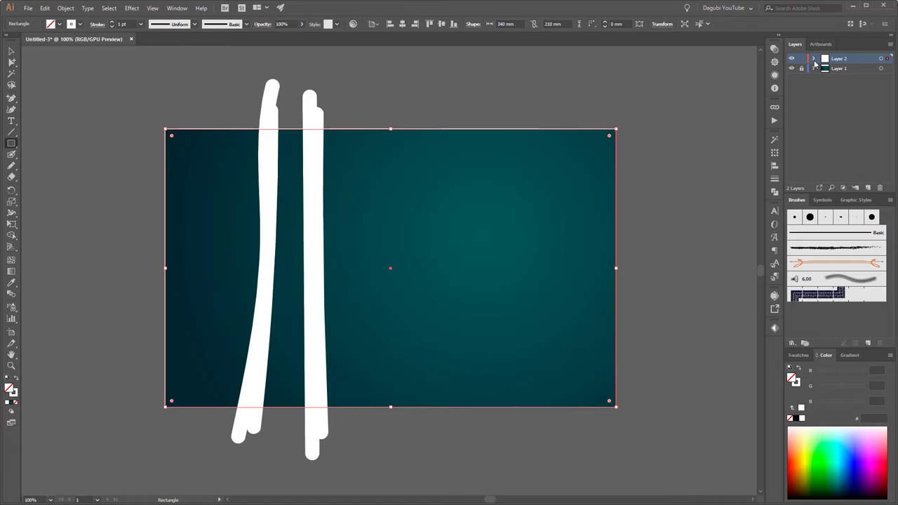
Expand Layer 2 to list its rectangle and the two white trunk paths
left_click(814, 60)
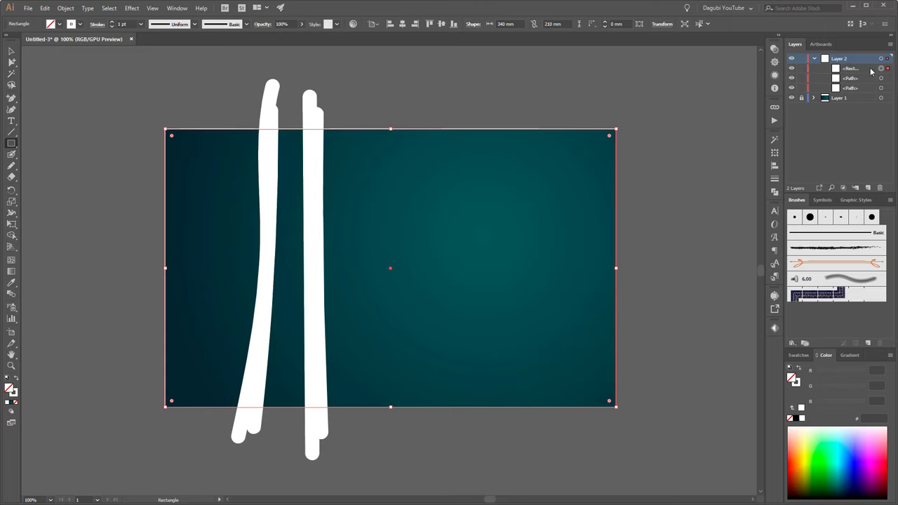
left_click(110, 8)
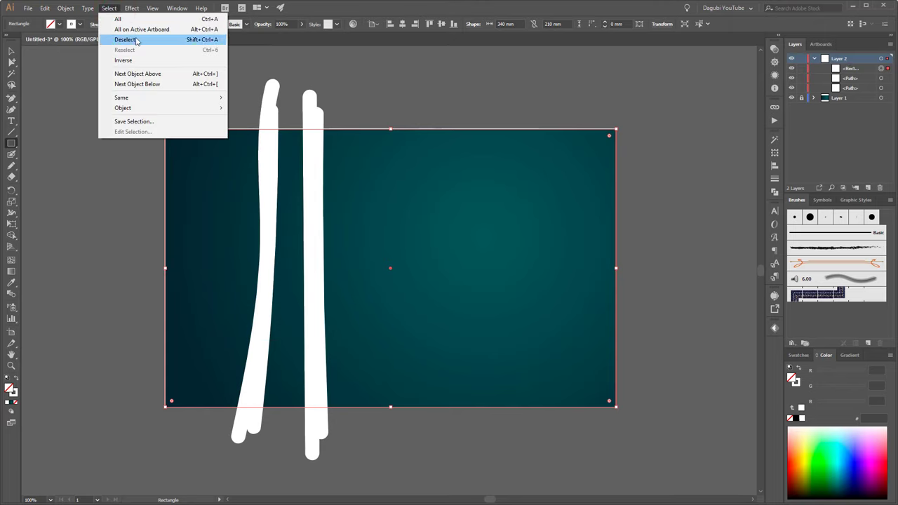
Clip the trunks with the artboard rectangle as a clipping mask and lock the <Rect> mask
left_click(127, 40)
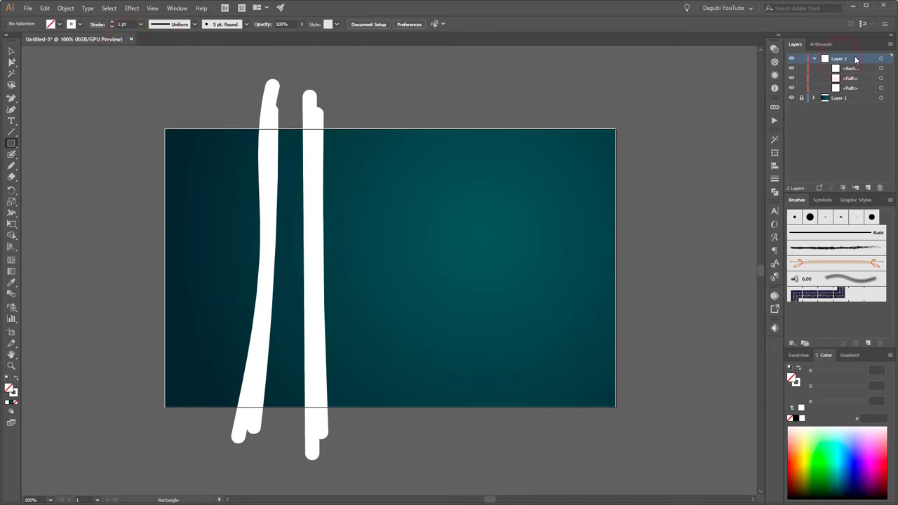
left_click(845, 188)
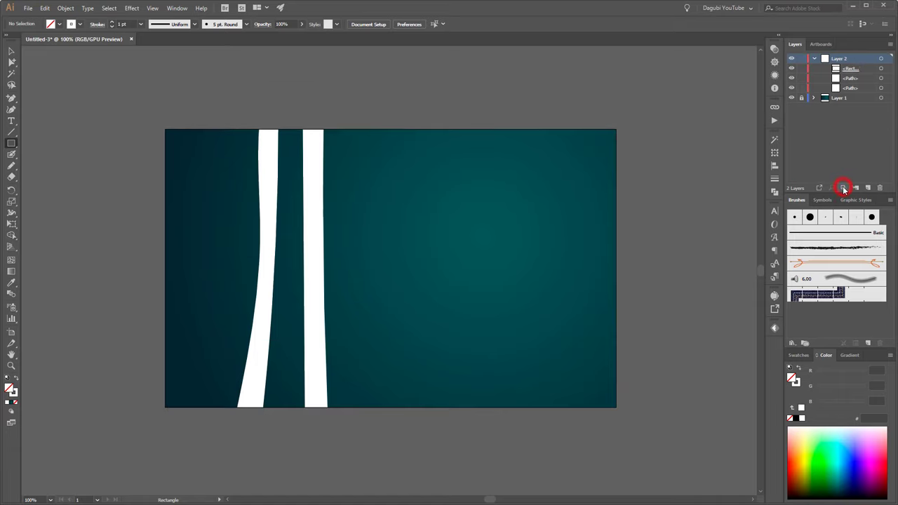
left_click(792, 68)
left_click(793, 68)
left_click(793, 68)
left_click(793, 68)
left_click(801, 68)
left_click(11, 154, "alt")
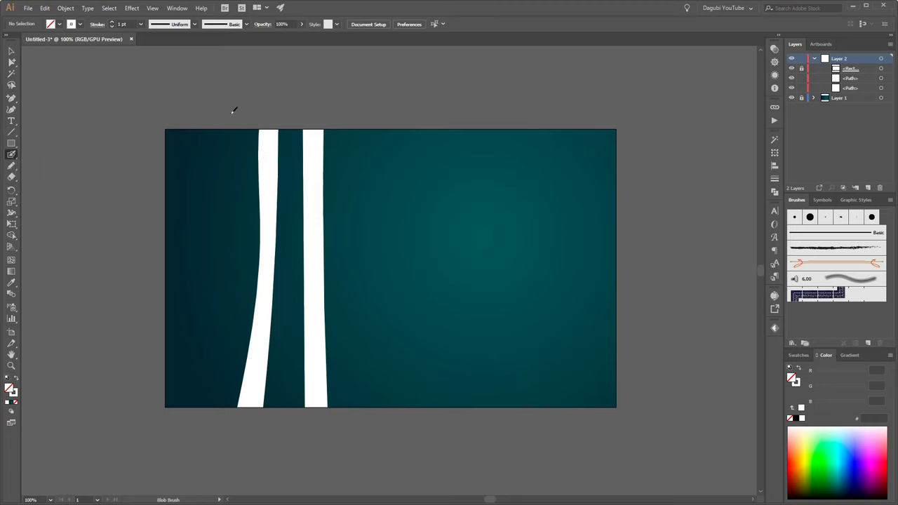
Paint three new white Blob Brush trunks on the left side of the artboard
mouse_move(231, 104)
left_mouse_down()
mouse_move(224, 426)
mouse_move(236, 100)
left_mouse_up()
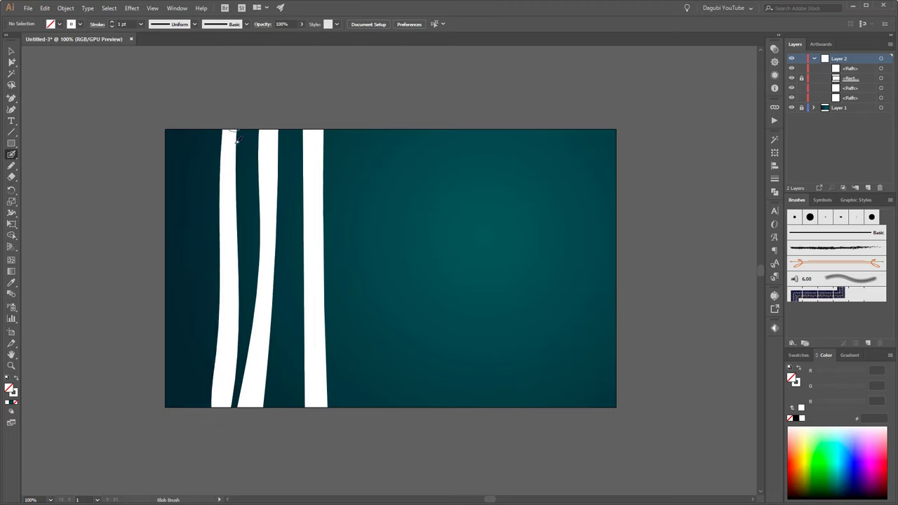
left_click_drag(208, 421, 185, 47)
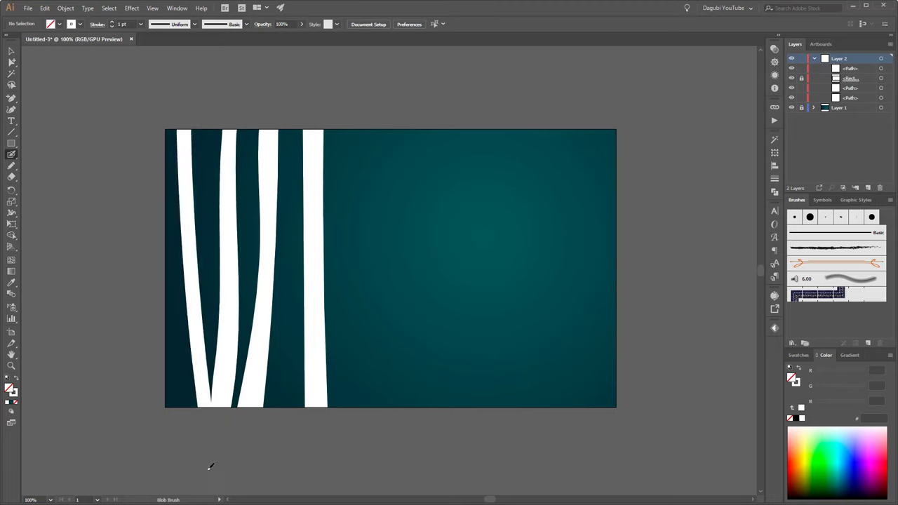
left_click_drag(200, 419, 191, 88)
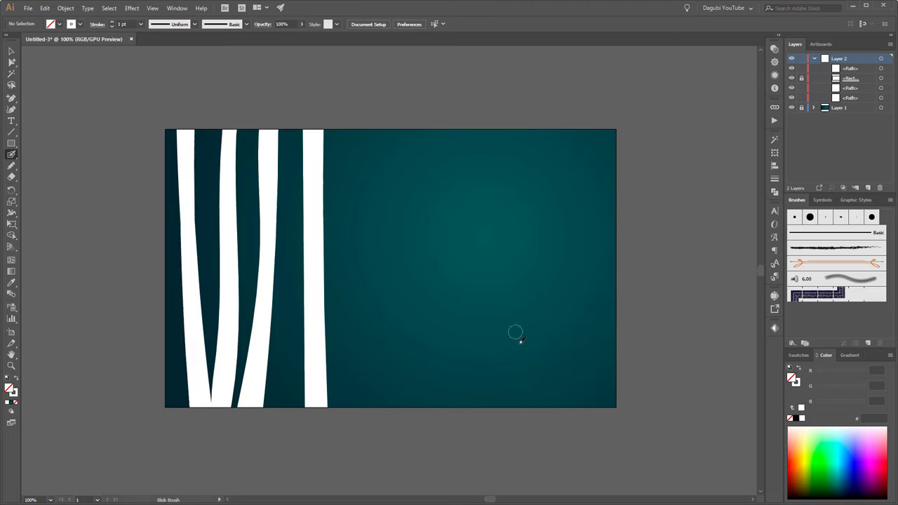
Paint a widened curving trunk and three more trunks in the right half
left_click_drag(435, 433, 476, 120)
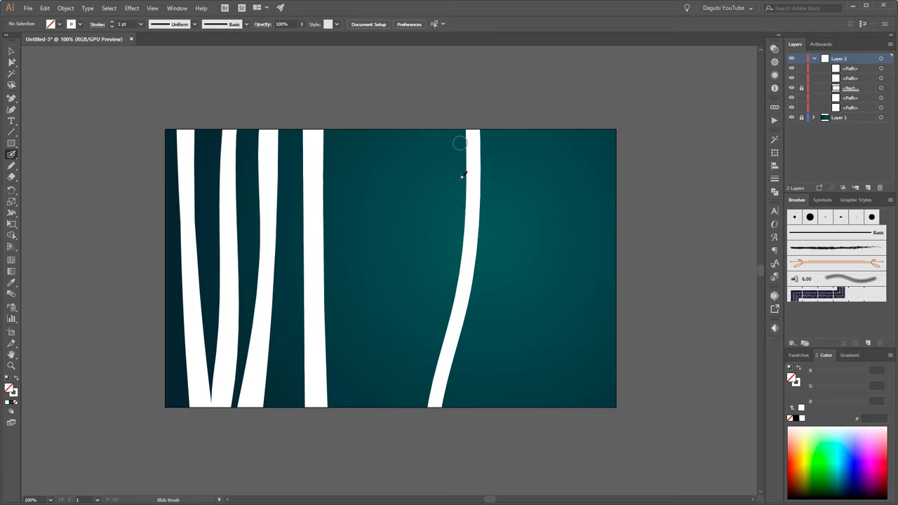
left_click_drag(442, 421, 486, 88)
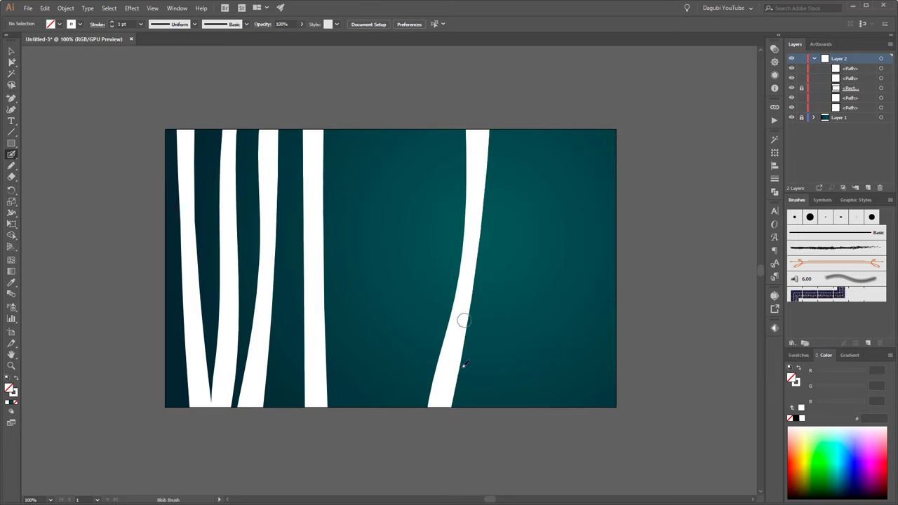
mouse_move(532, 457)
left_mouse_down()
mouse_move(517, 320)
mouse_move(520, 85)
left_mouse_up()
mouse_move(512, 416)
left_mouse_down()
mouse_move(518, 141)
mouse_move(533, 111)
left_mouse_up()
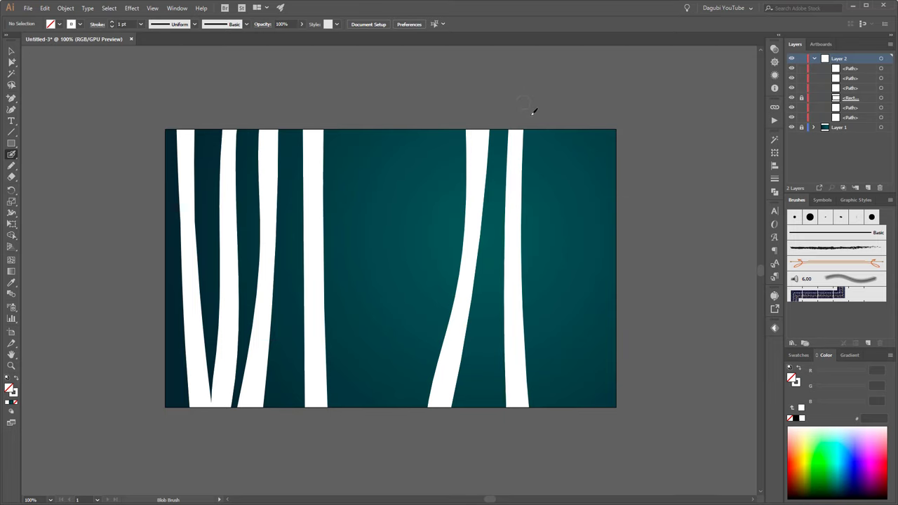
mouse_move(540, 426)
left_mouse_down()
mouse_move(559, 207)
mouse_move(555, 70)
left_mouse_up()
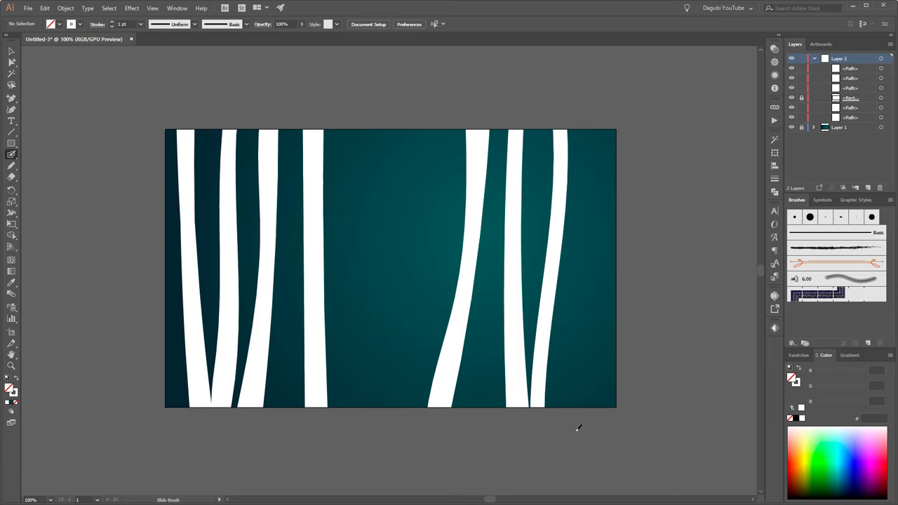
left_click_drag(546, 426, 558, 85)
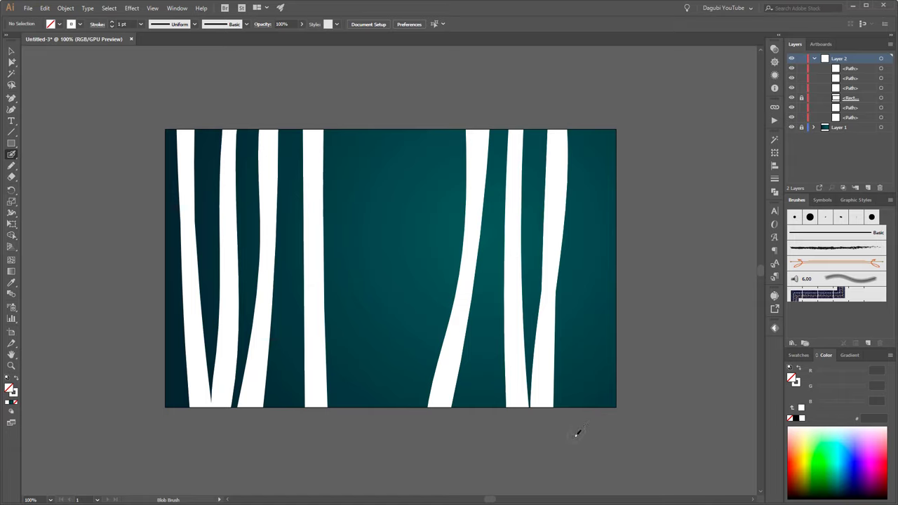
Paint a final trunk along the right edge, redoing it twice with Ctrl+Z
mouse_move(577, 434)
left_mouse_down()
mouse_move(596, 339)
mouse_move(603, 125)
left_mouse_up()
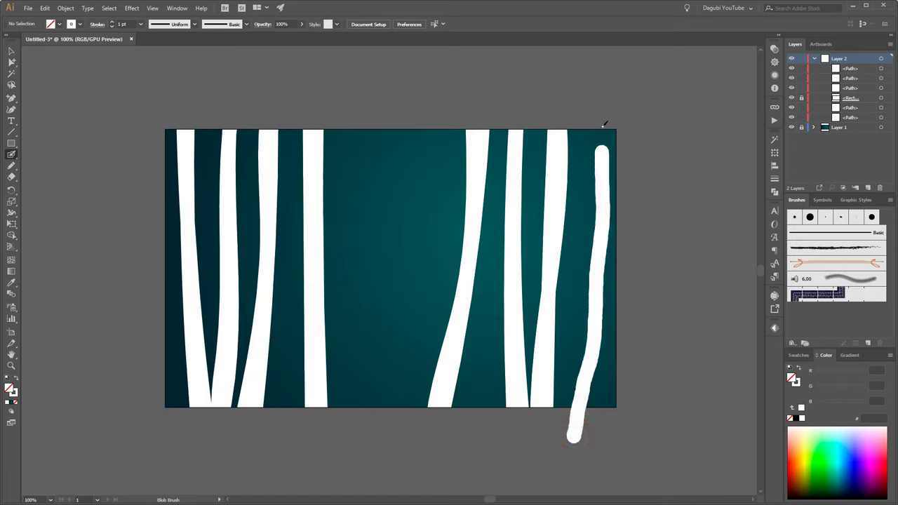
key("ctrl+z")
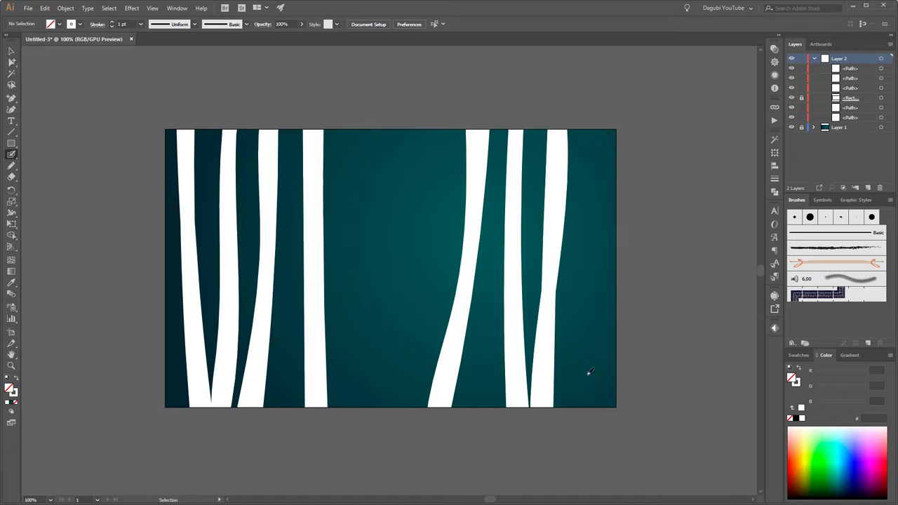
left_click_drag(605, 434, 587, 132)
key("ctrl+z")
left_click_drag(602, 434, 594, 111)
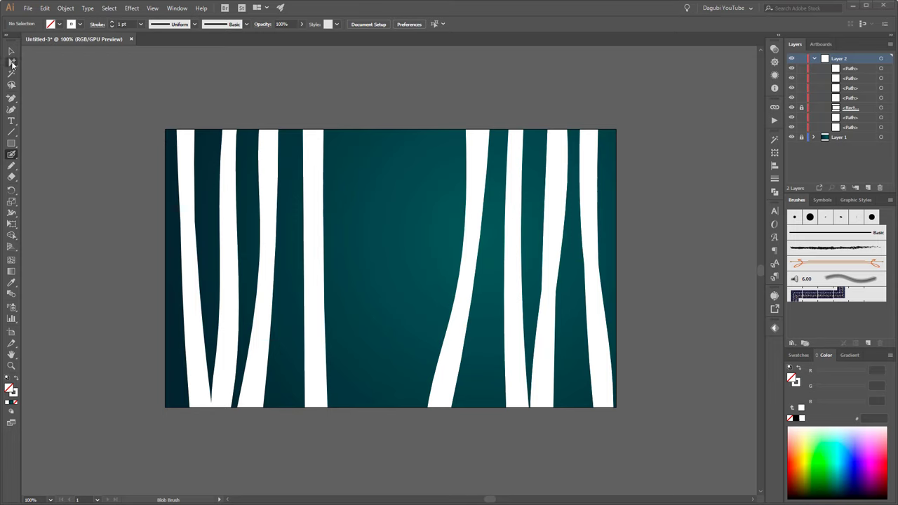
Nudge individual trunk stripes left and right with the Group Selection tool
left_click(11, 61)
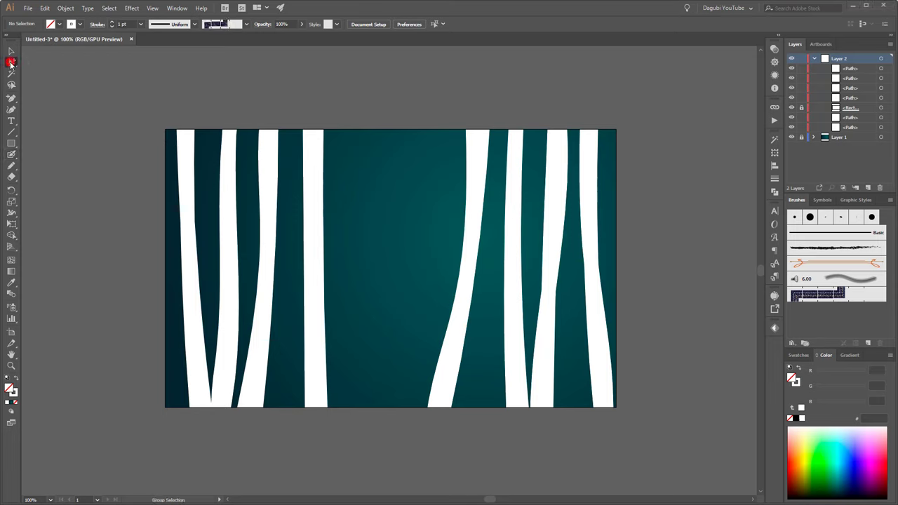
left_click(308, 214)
left_click_drag(314, 234, 322, 233)
left_click_drag(471, 242, 511, 251)
left_click(512, 260, "alt")
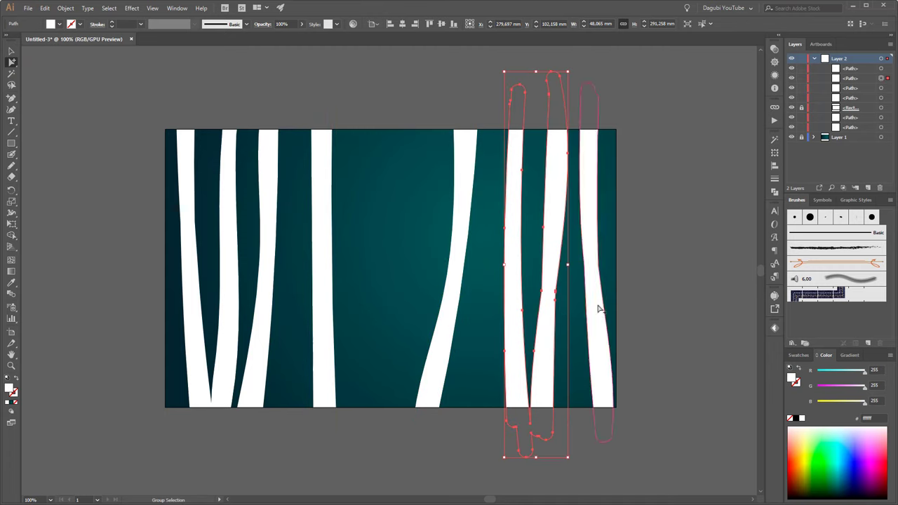
left_click_drag(519, 298, 515, 297)
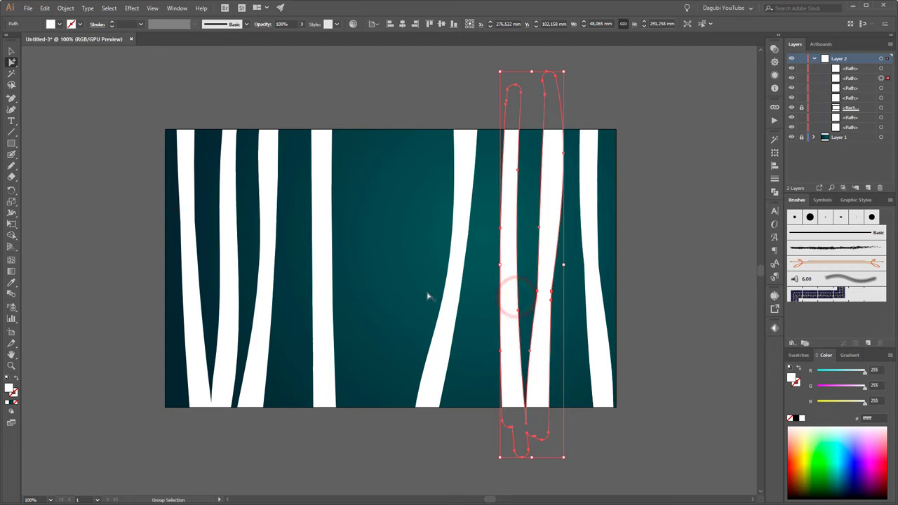
left_click_drag(273, 251, 277, 250)
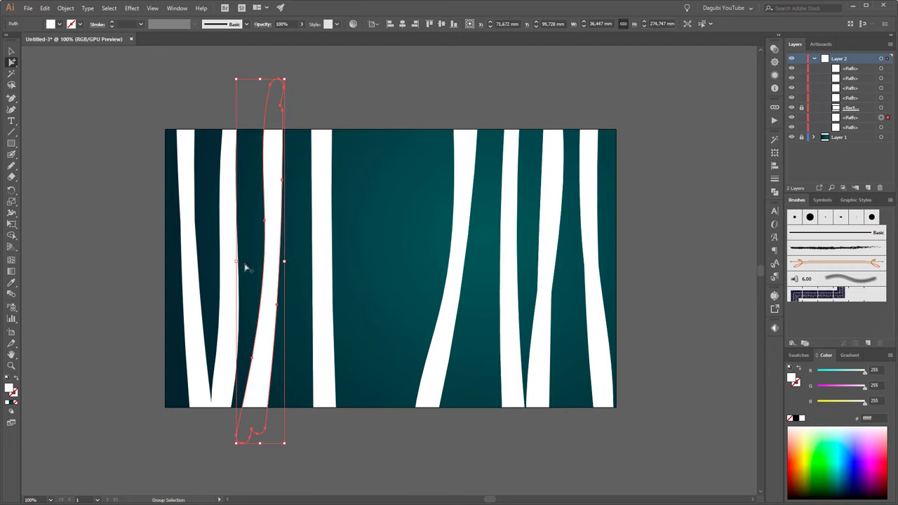
left_click_drag(325, 205, 329, 203)
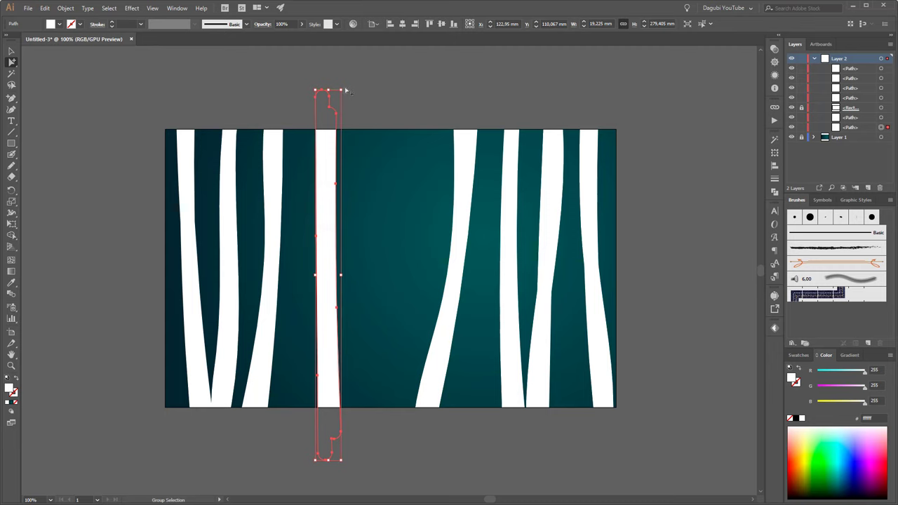
Tilt one trunk slightly with the Selection tool and move it right
left_click(11, 51)
left_click_drag(346, 88, 355, 90)
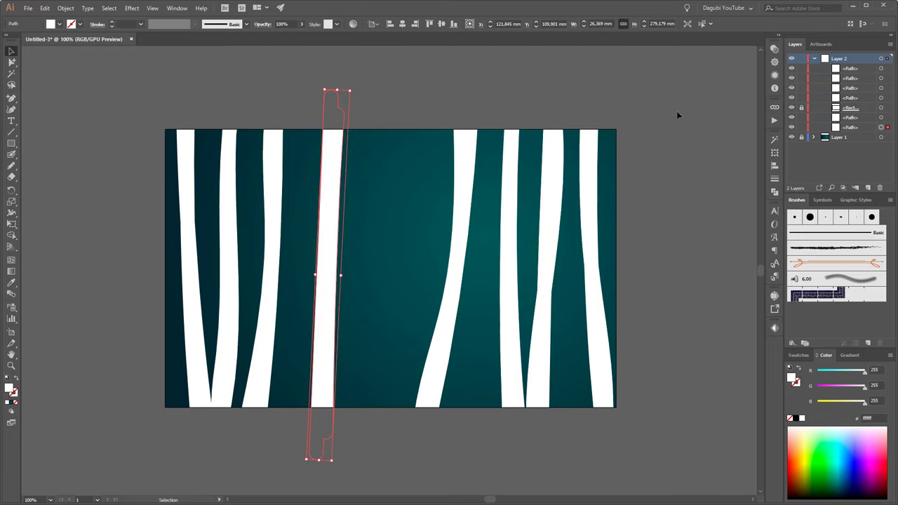
left_click_drag(332, 204, 462, 209)
left_click(682, 172)
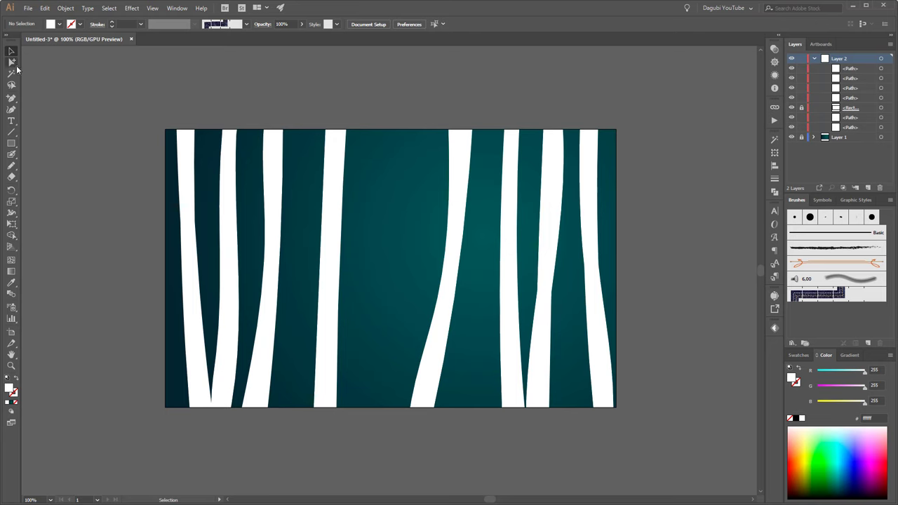
Group the six selected white trunk stripes and lock the group in Layers
left_click(226, 203)
left_click(279, 172, "shift")
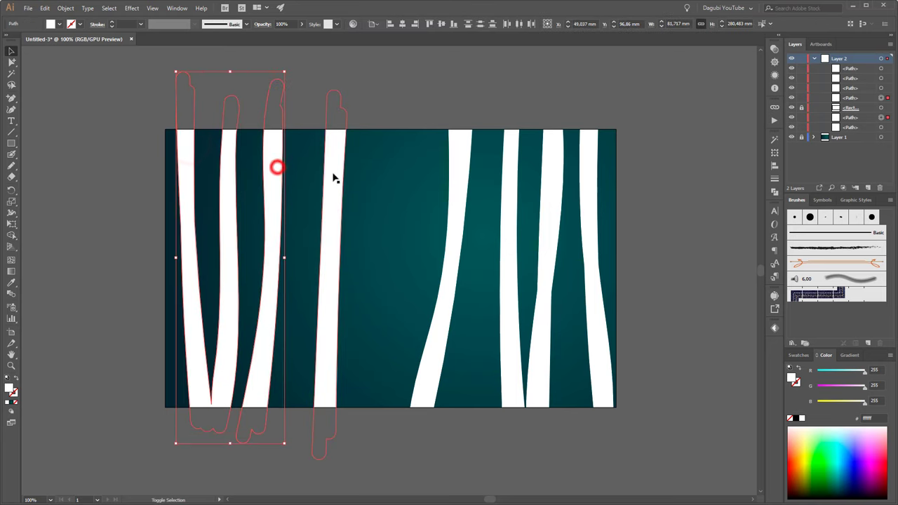
left_click(335, 174, "shift")
left_click(457, 179, "shift")
left_click(513, 187, "shift")
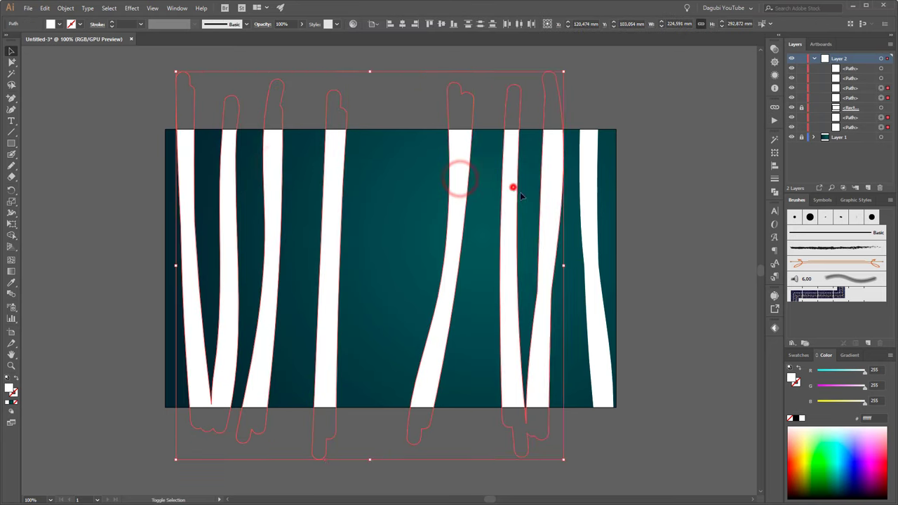
left_click(591, 181, "shift")
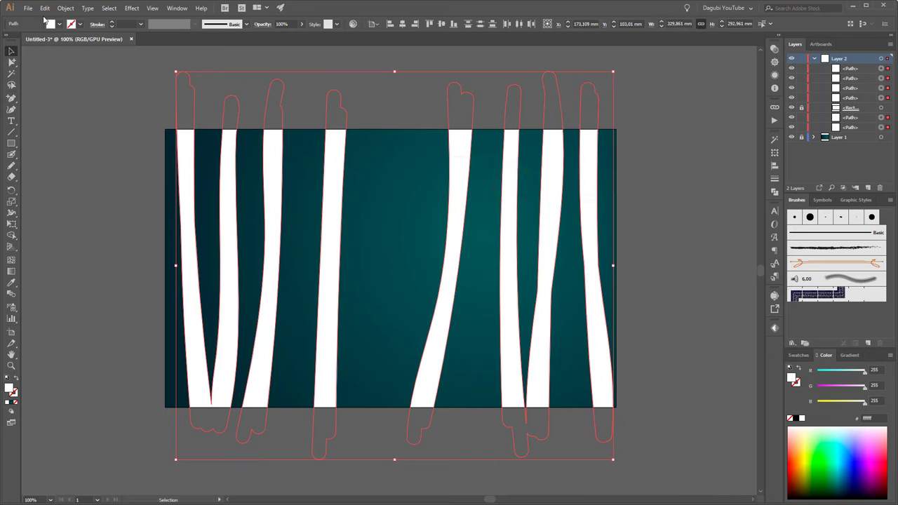
left_click(66, 8)
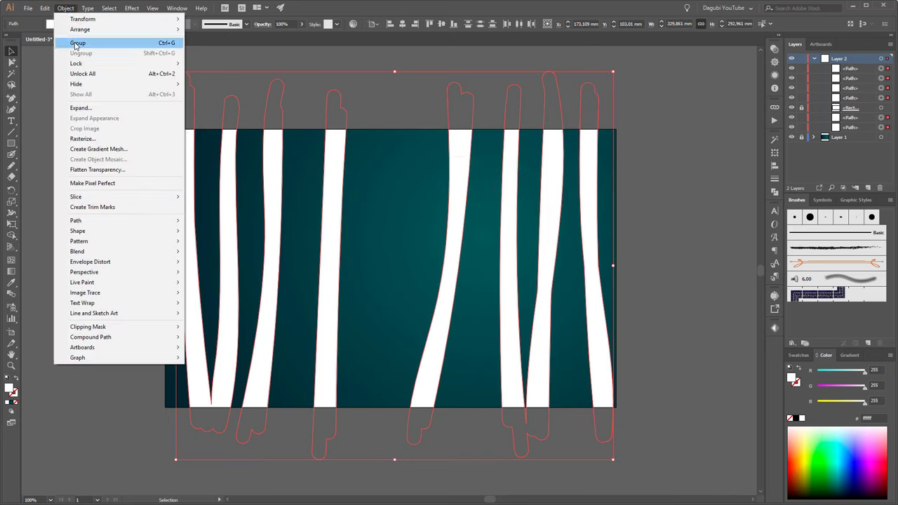
left_click(78, 43)
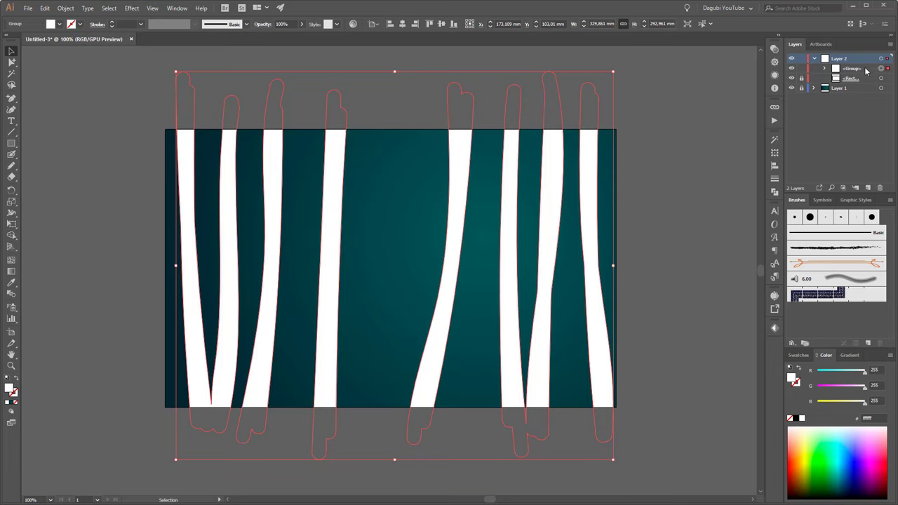
left_click(801, 68)
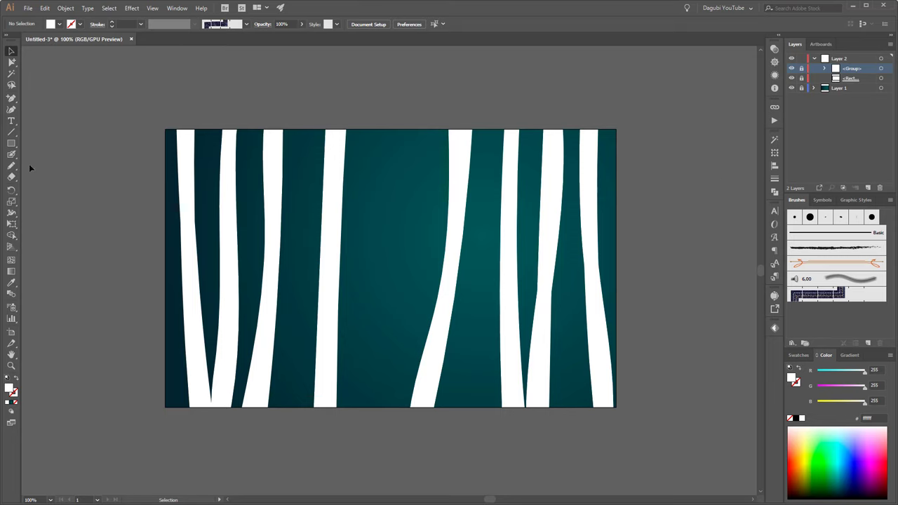
left_click(13, 144)
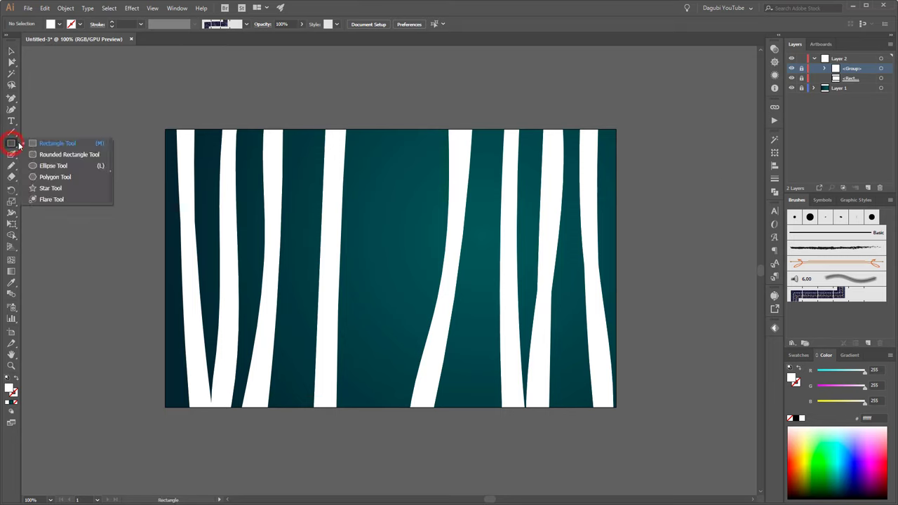
Draw a small, flattened white ellipse and zoom in on it
left_click(50, 166)
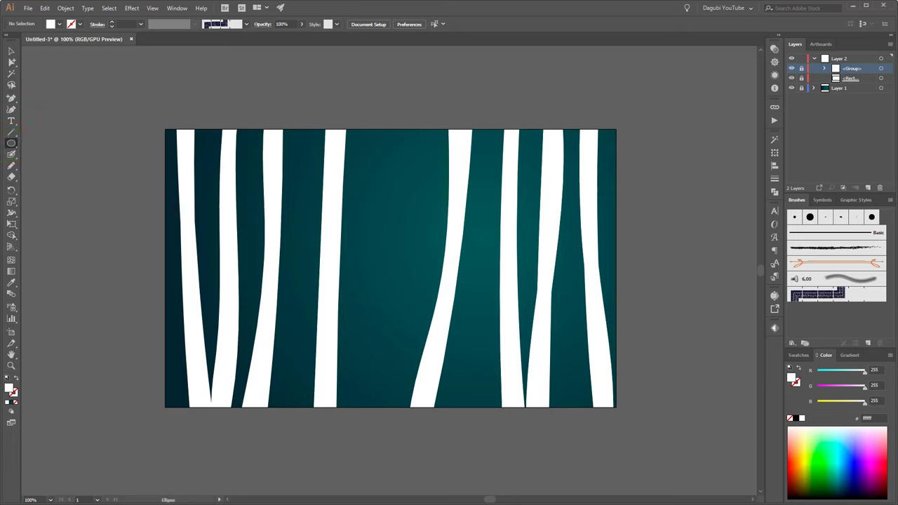
left_click_drag(375, 220, 404, 229)
scroll(381, 218, "up", 3)
scroll(381, 218, "up", 3)
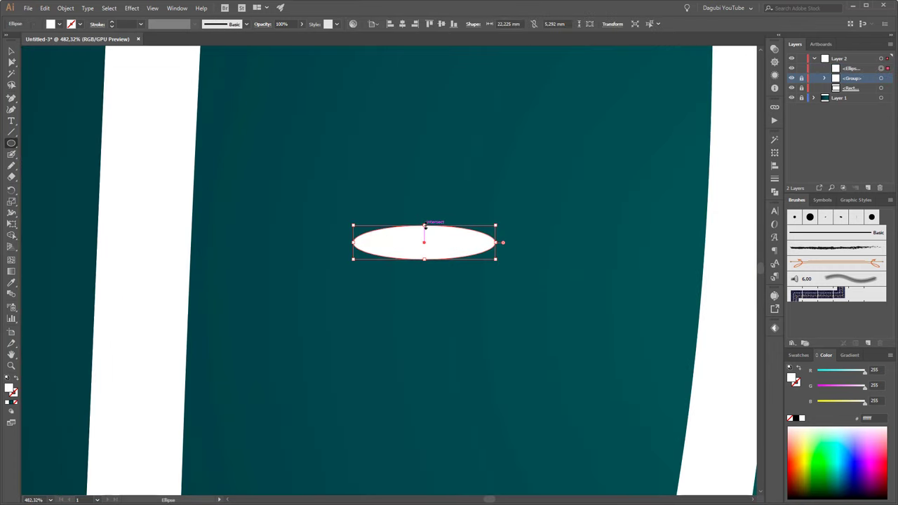
left_click_drag(424, 226, 424, 233)
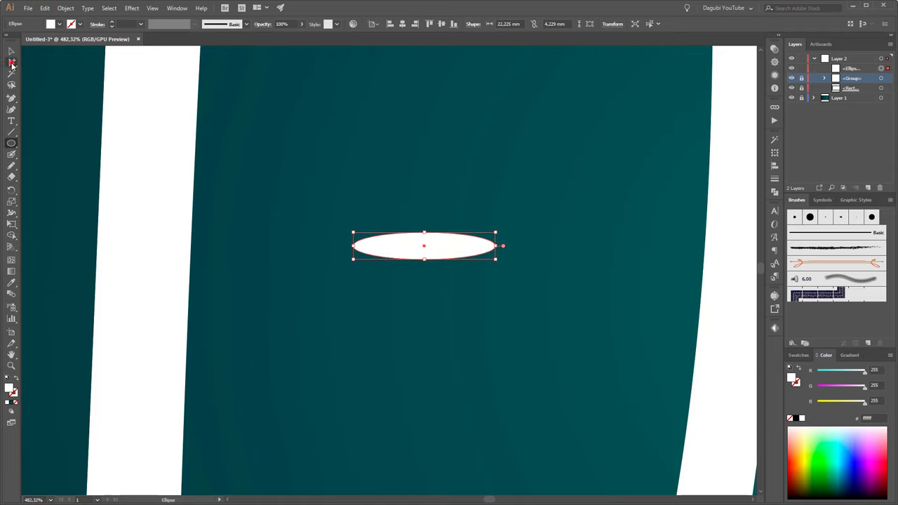
Delete the left anchor and make the right tip a sharp corner, forming a teardrop
left_click(11, 62)
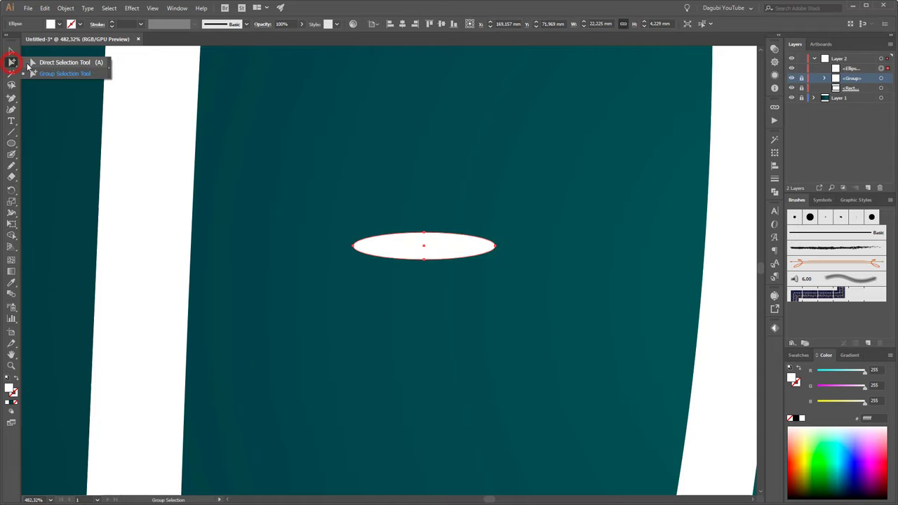
left_click(353, 245)
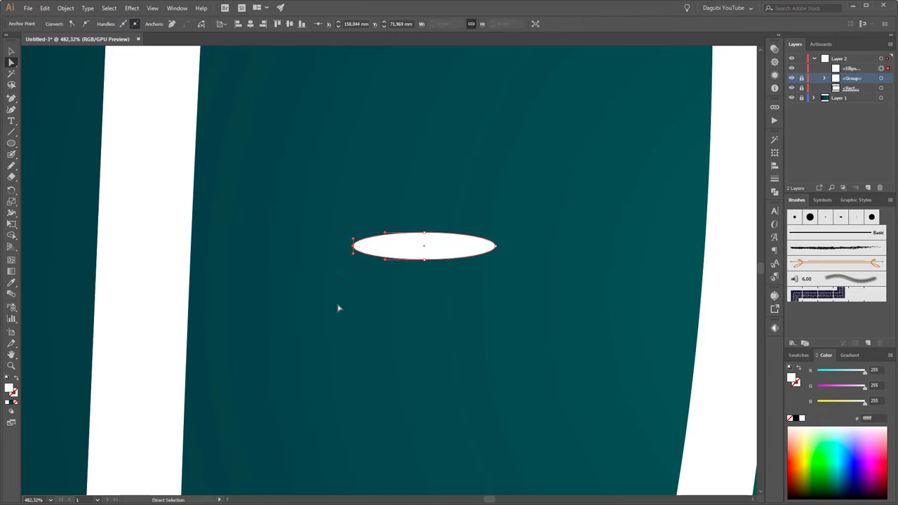
left_click(172, 25)
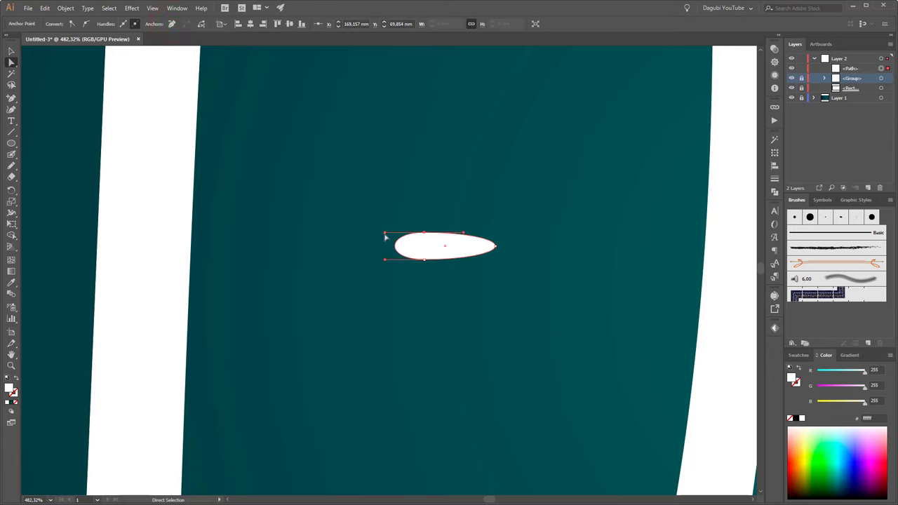
mouse_move(385, 232)
left_mouse_down()
mouse_move(398, 232)
mouse_move(402, 259)
mouse_move(403, 232)
left_mouse_up()
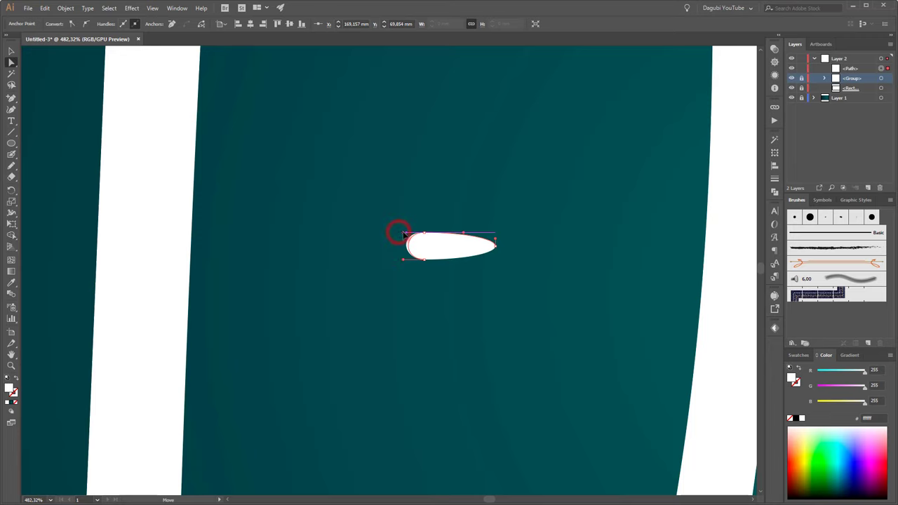
left_click(496, 248)
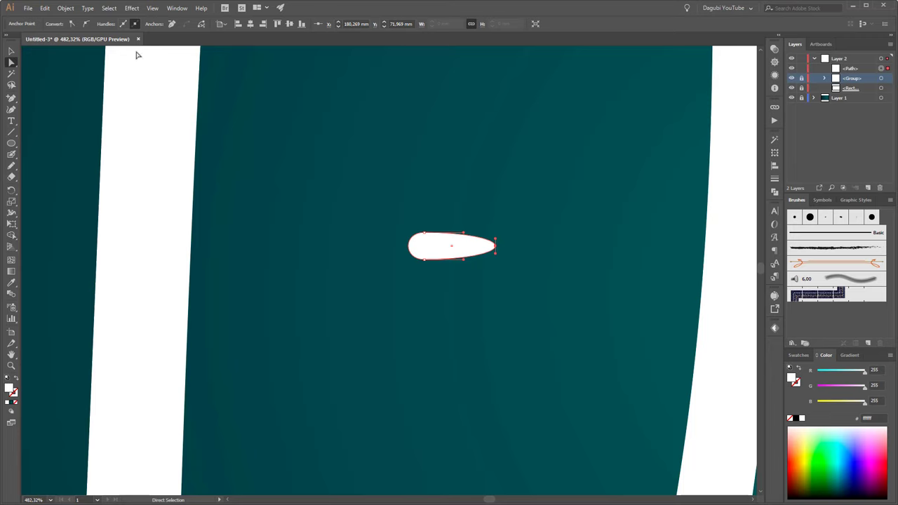
left_click(73, 25)
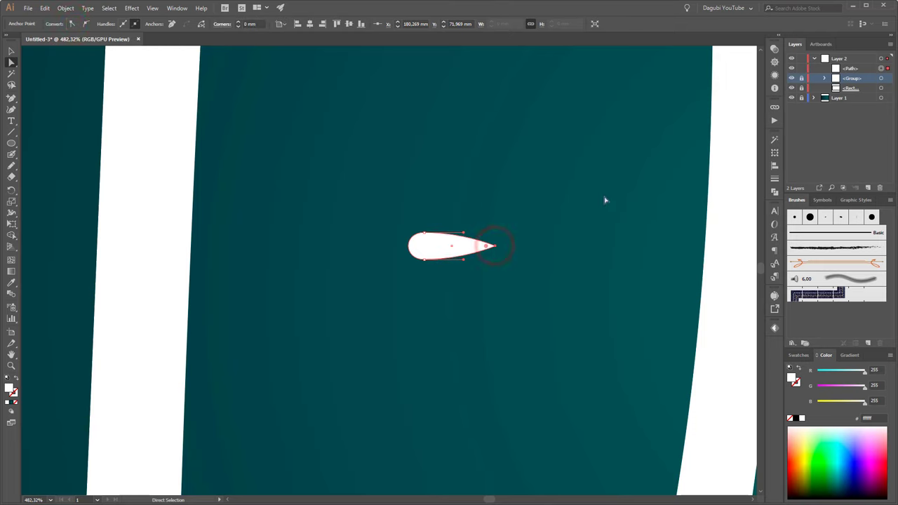
key("Left")
key("Left")
key("Left")
key("Left")
key("Left")
key("Left")
key("Left")
key("Left")
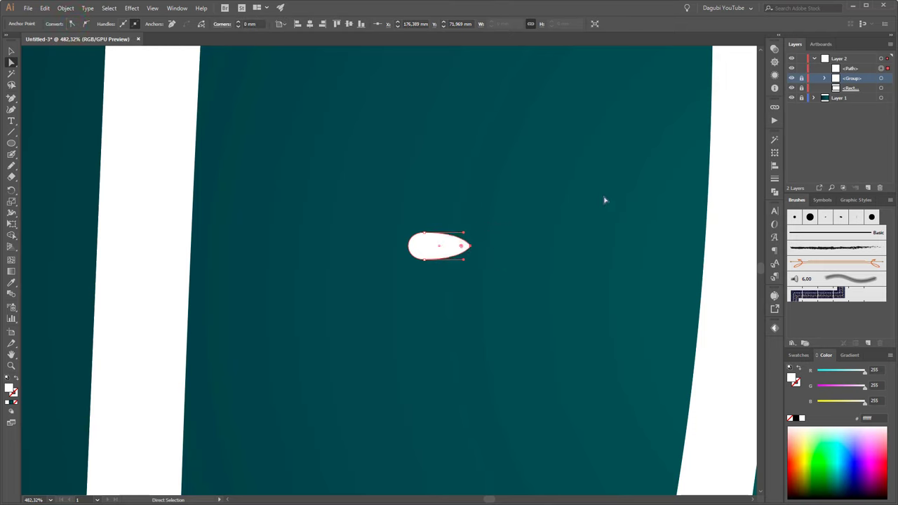
key("Right")
left_click_drag(426, 253, 454, 226)
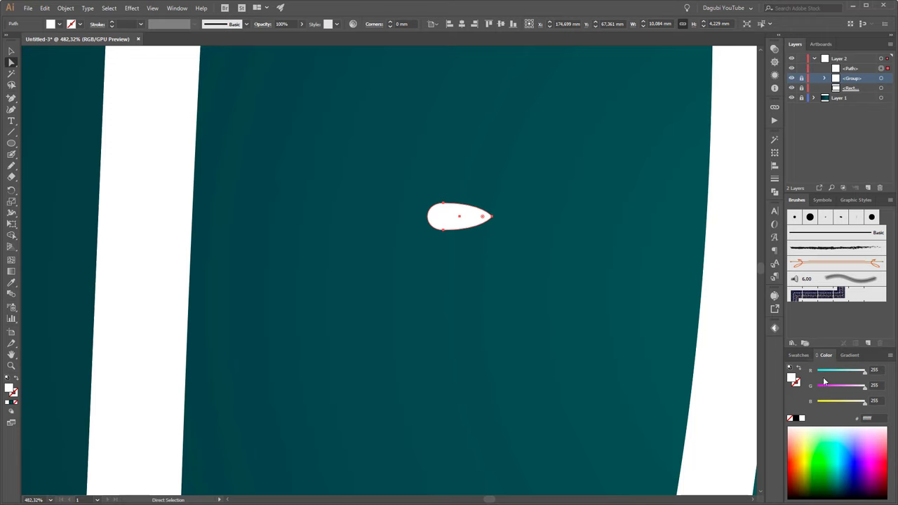
Fill the teardrop with solid black and bring up the Brushes panel menu
left_click(798, 418)
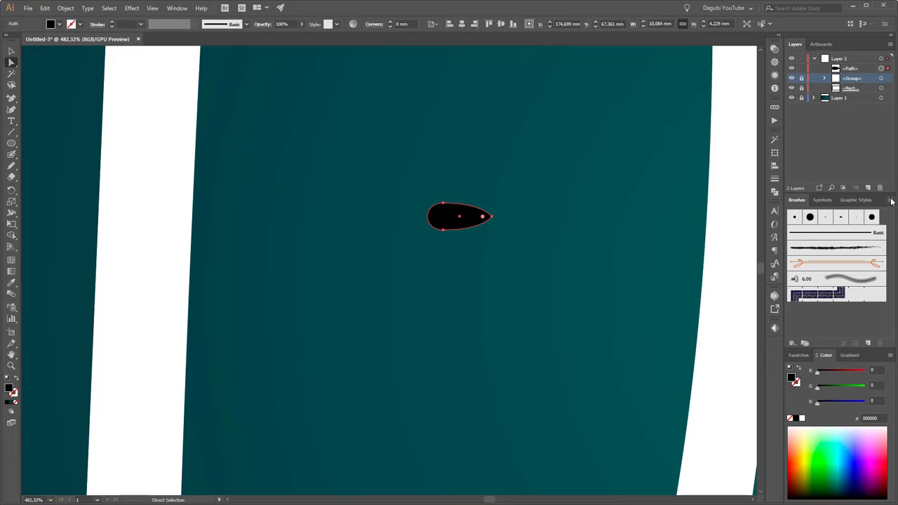
left_click(890, 200)
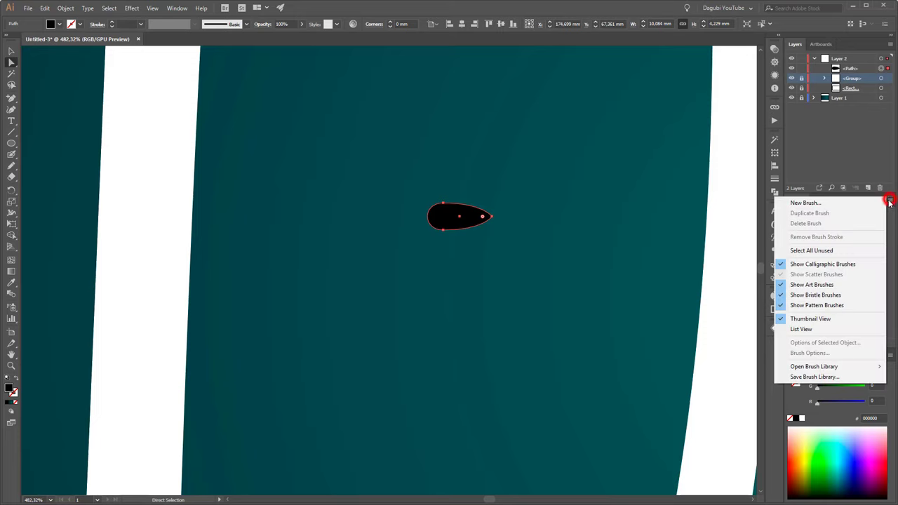
Create a new Art Brush from the teardrop with Tints colorization
left_click(806, 203)
left_click_drag(546, 112, 640, 112)
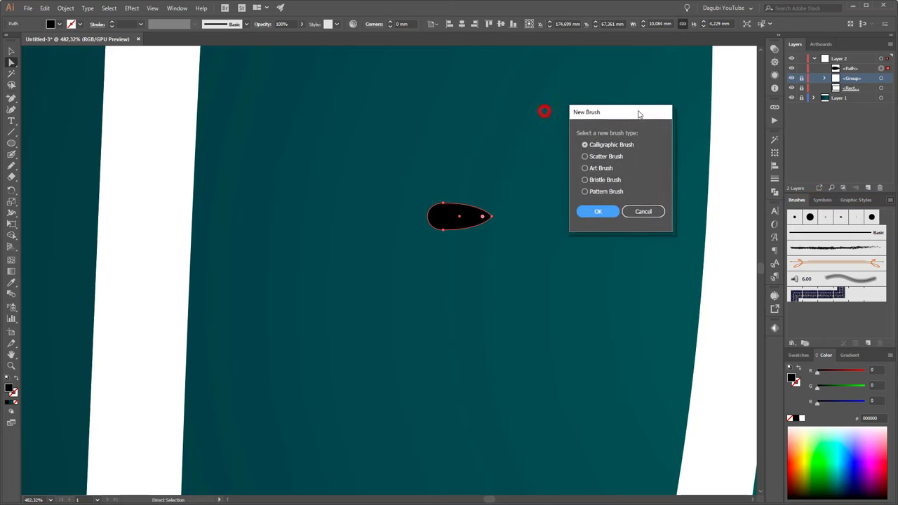
left_click(598, 170)
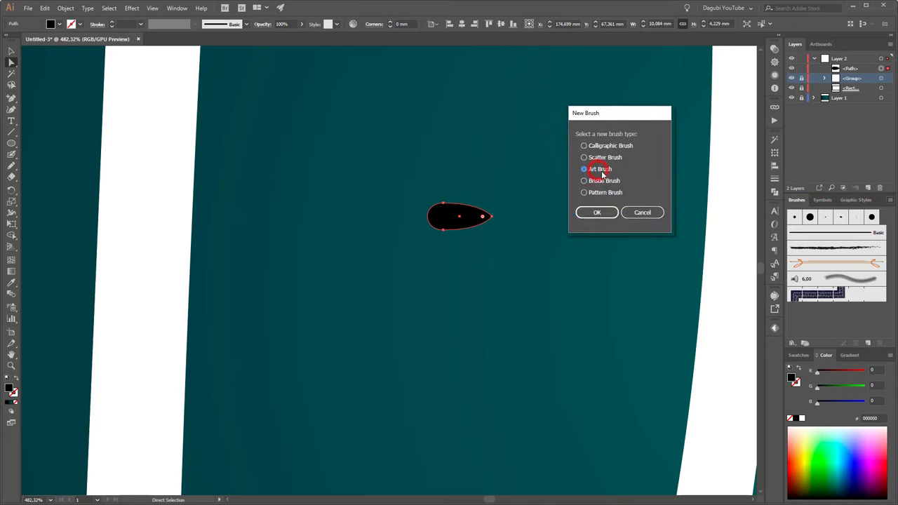
left_click(598, 213)
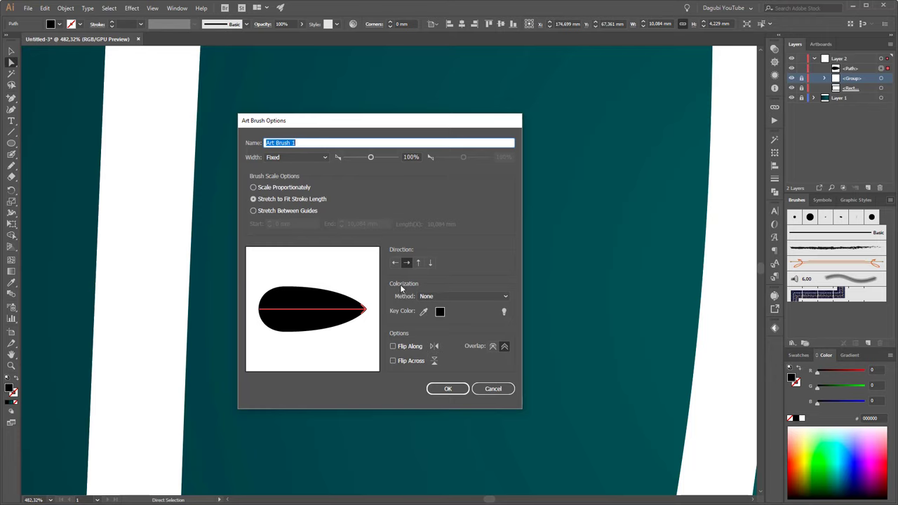
left_click(453, 296)
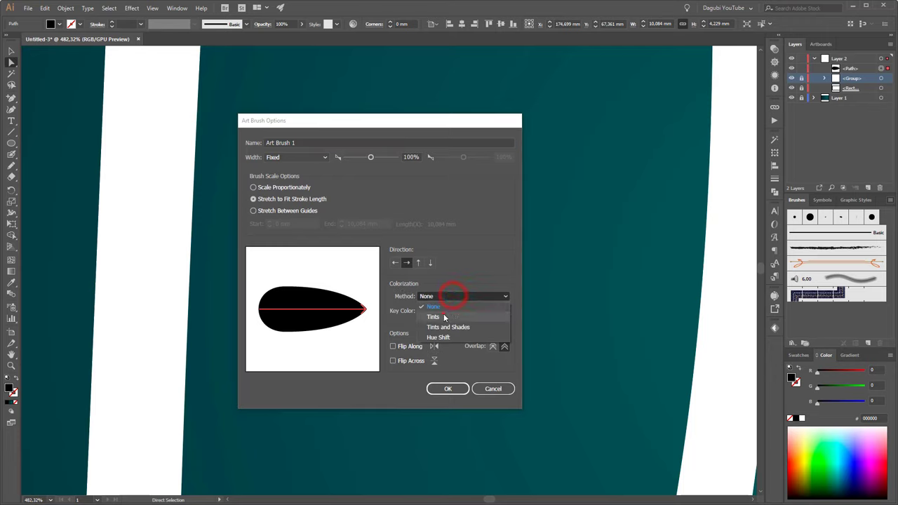
left_click(445, 317)
left_click(453, 390)
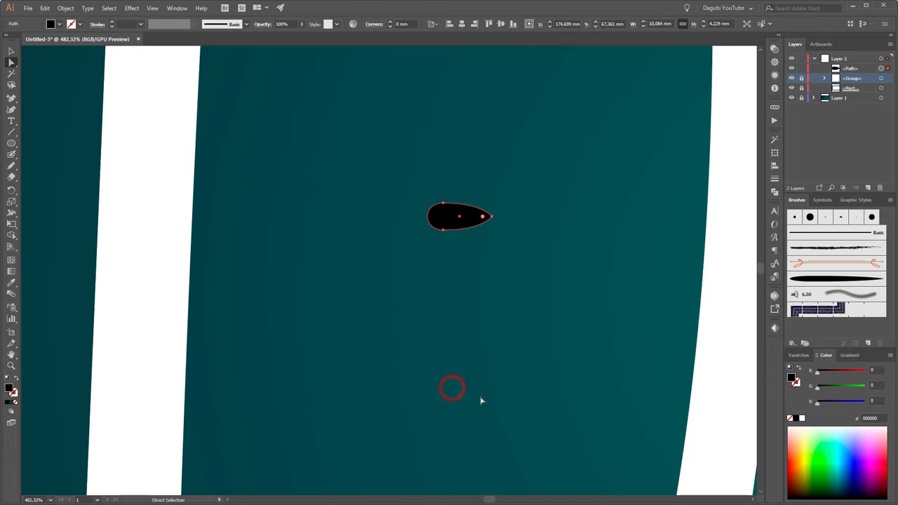
Delete the original black teardrop shape and bring the artboard's top edge into view
scroll(364, 234, "down", 5)
scroll(367, 264, "up", 2)
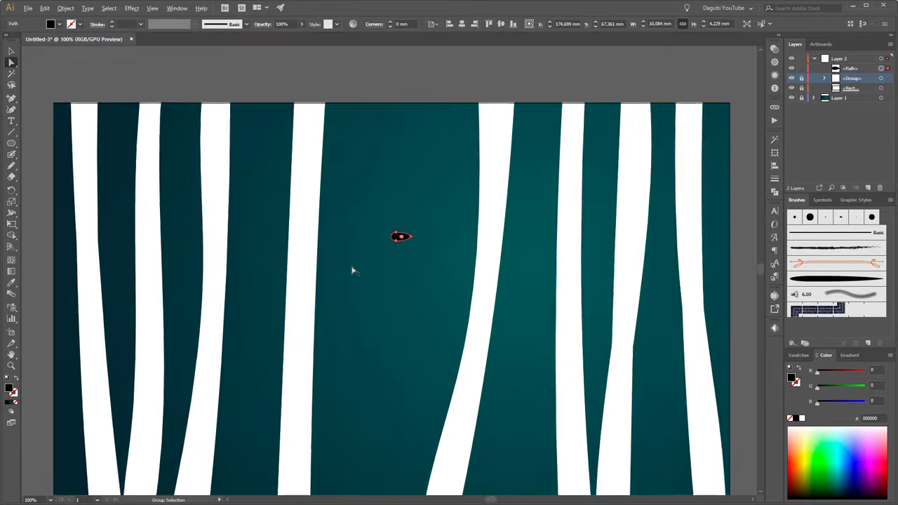
scroll(353, 269, "up", 2)
scroll(357, 278, "up", 1)
left_click_drag(470, 180, 470, 202)
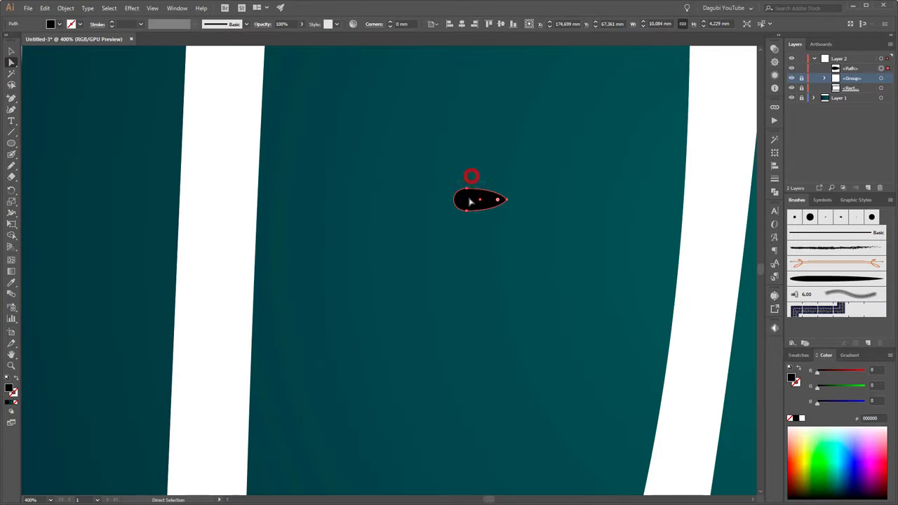
key("Delete")
scroll(440, 281, "down", 1)
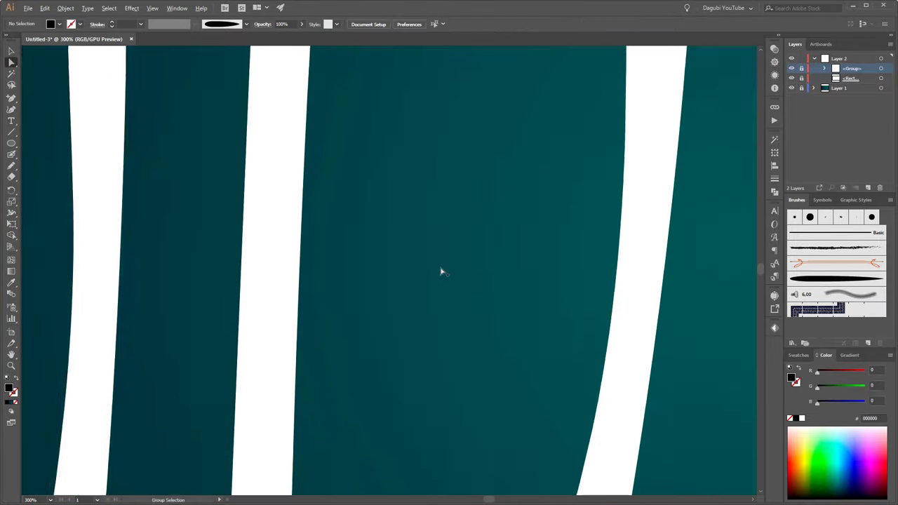
scroll(431, 215, "down", 1)
left_click_drag(435, 196, 496, 268)
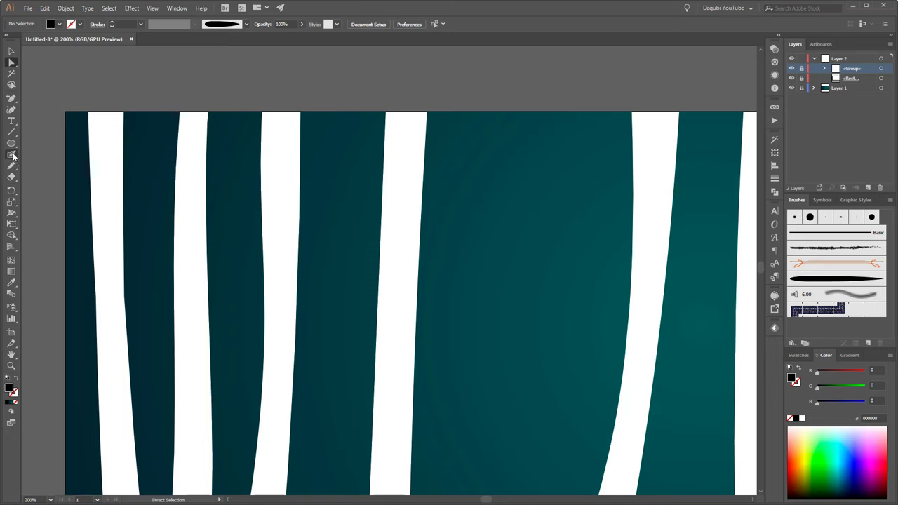
Paint a white tapered test stroke with the Paintbrush and shift it slightly
left_click_drag(12, 156, 41, 156)
left_click(46, 155)
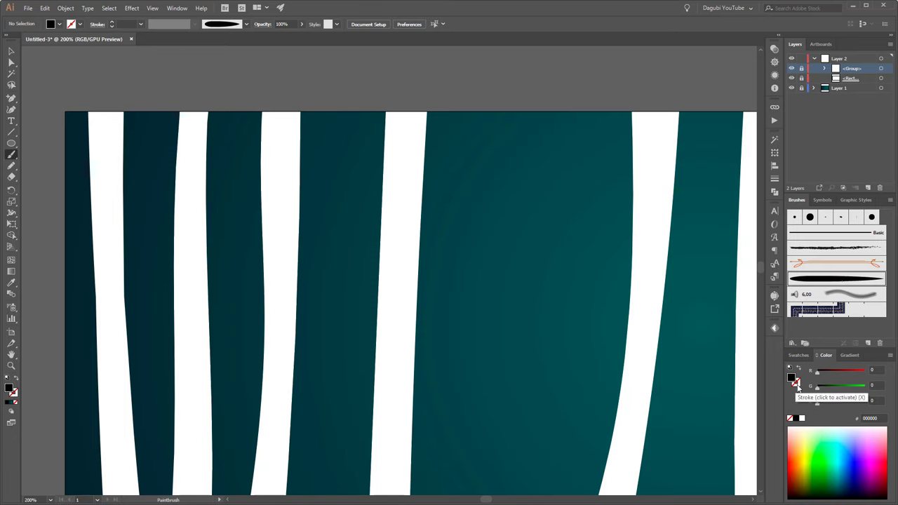
left_click(797, 384)
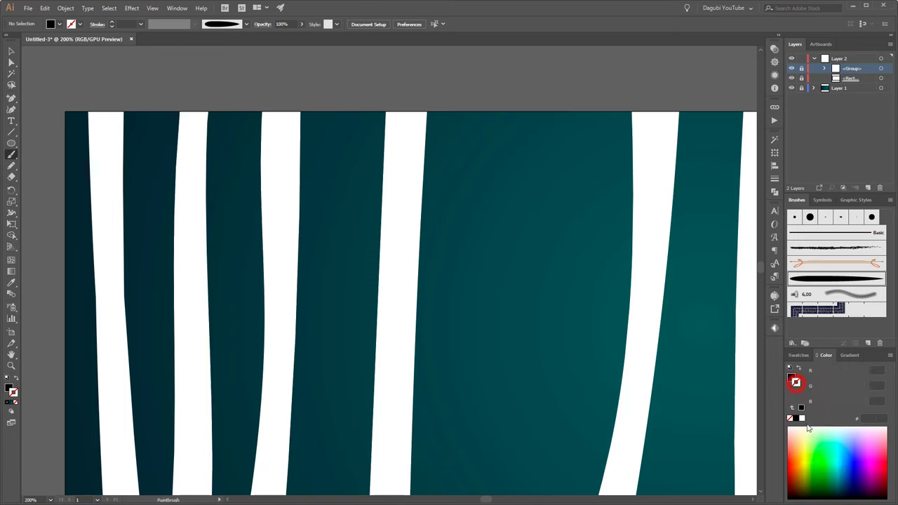
left_click(802, 418)
mouse_move(477, 441)
left_mouse_down()
mouse_move(538, 267)
mouse_move(531, 184)
left_mouse_up()
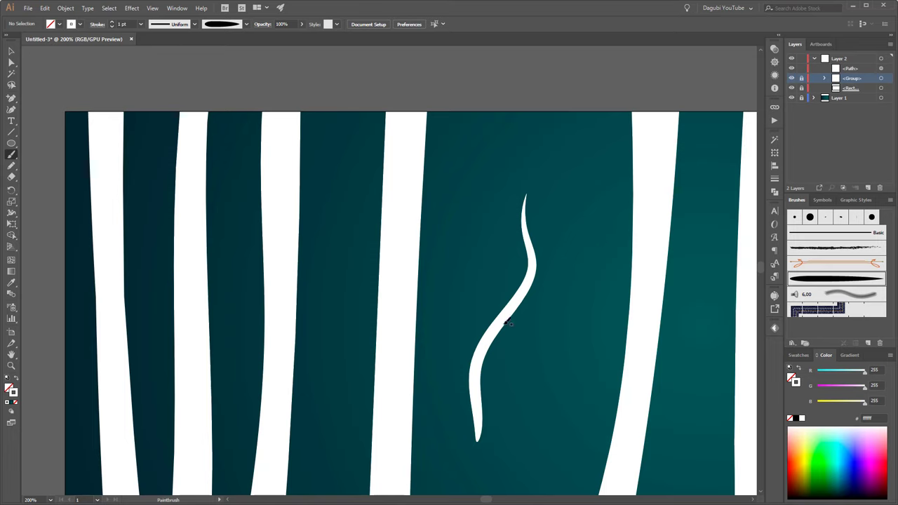
left_click_drag(504, 319, 517, 296)
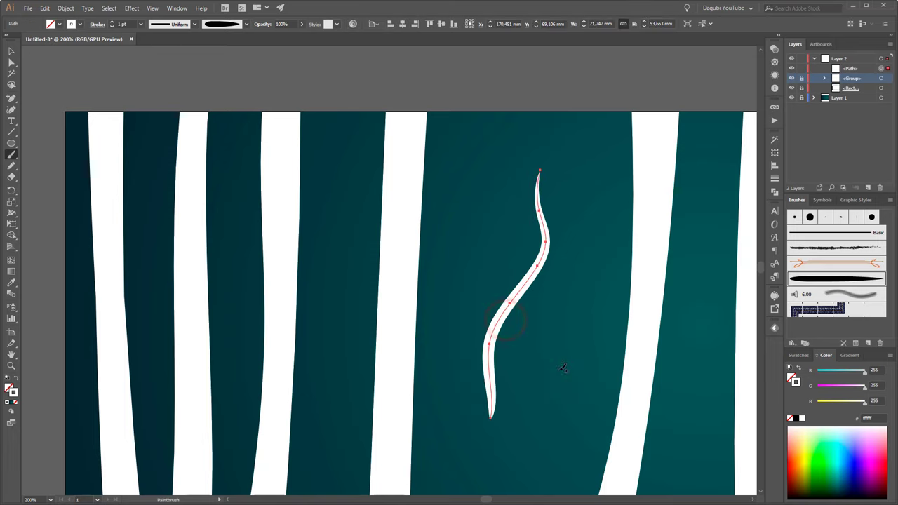
Thin the test stroke to 0.5 pt and confirm the Paintbrush Tool Options
left_click(111, 27)
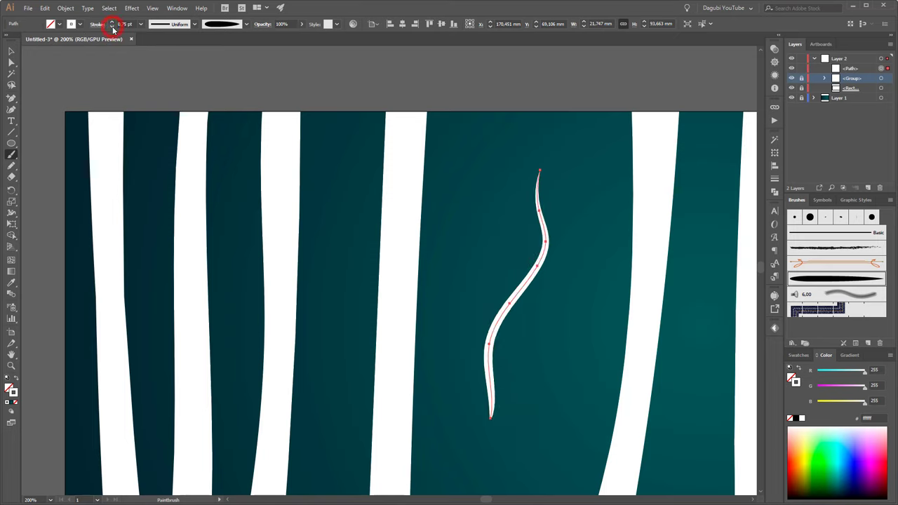
left_click(111, 26)
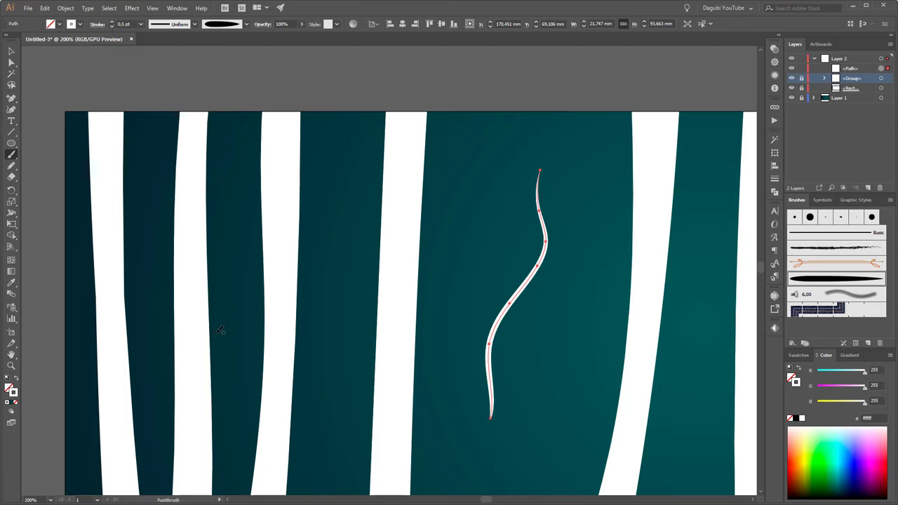
double_click(12, 153)
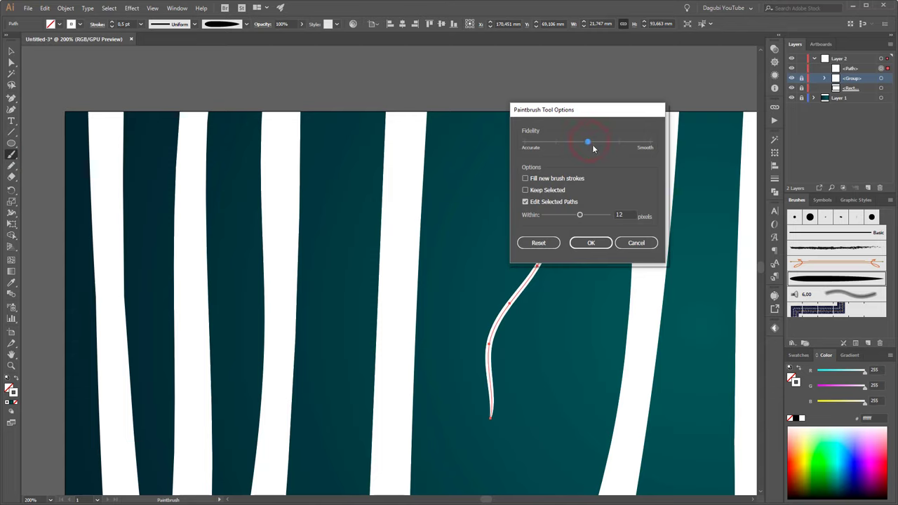
left_click(591, 243)
Delete the test stroke, paint a wavy branch left of centre, and set it to 0.75 pt
key("Delete")
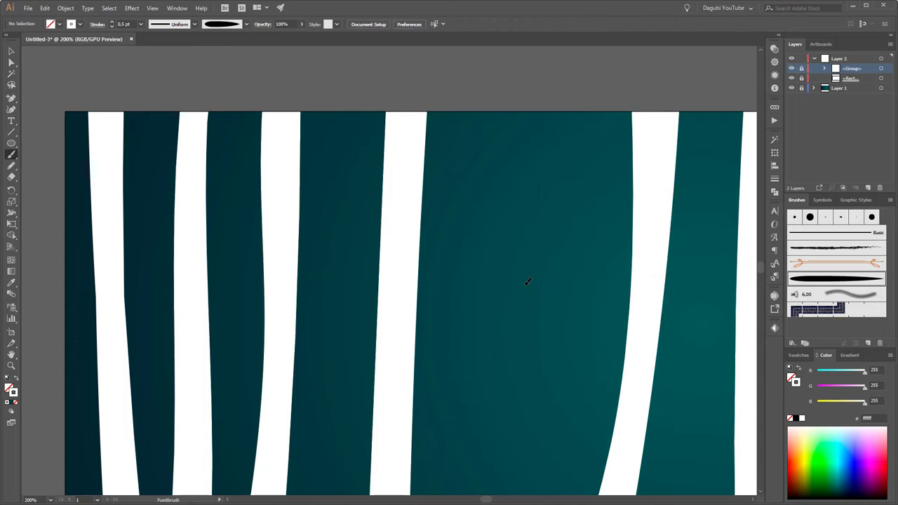
scroll(530, 236, "down", 1)
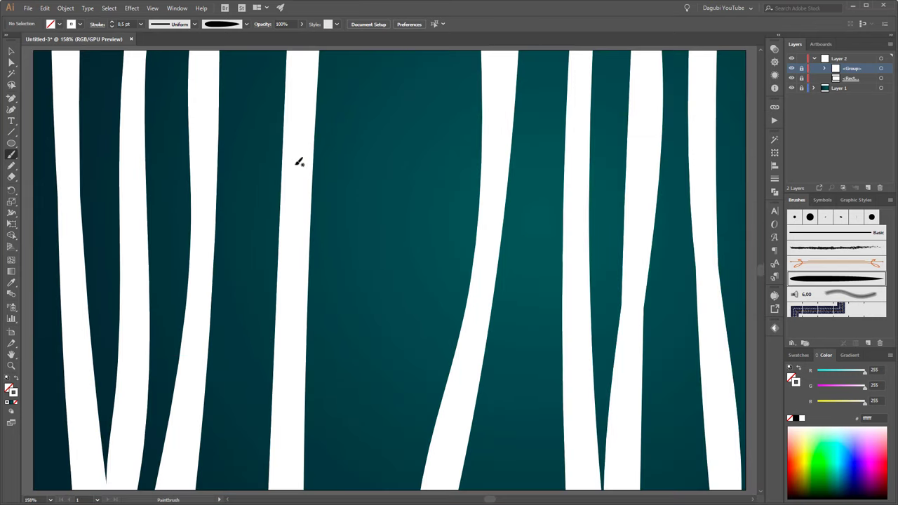
left_click_drag(304, 181, 379, 105)
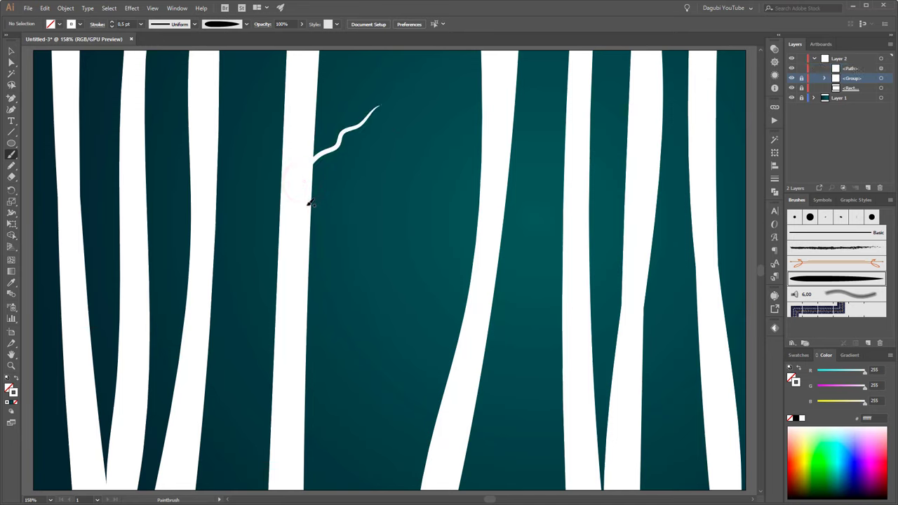
left_click(331, 147, "ctrl")
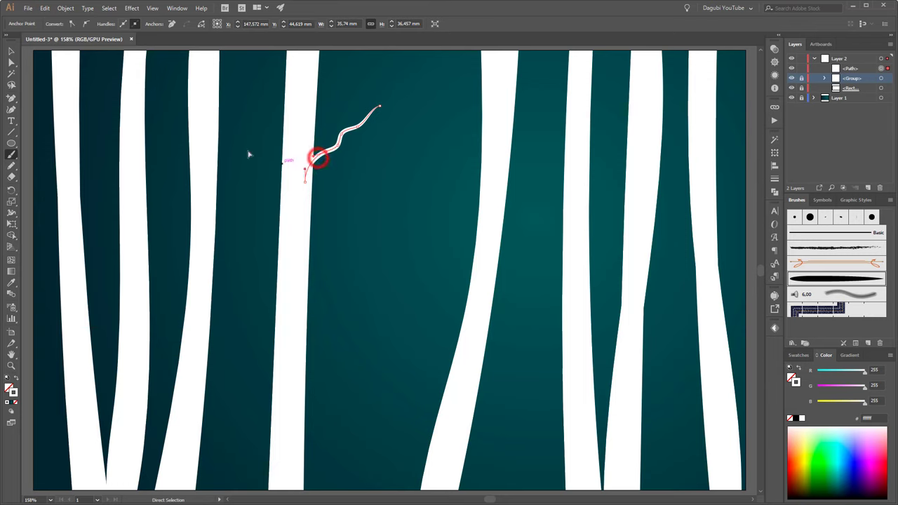
left_click(11, 52)
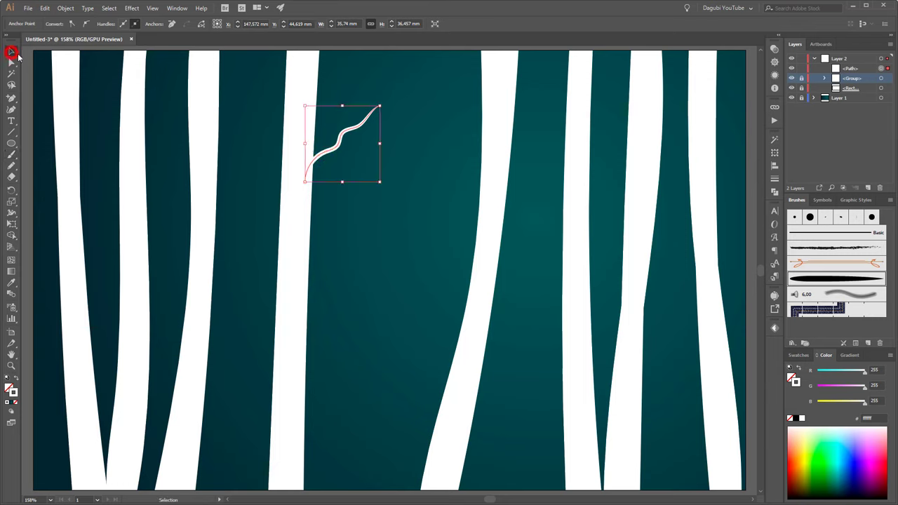
left_click(344, 132)
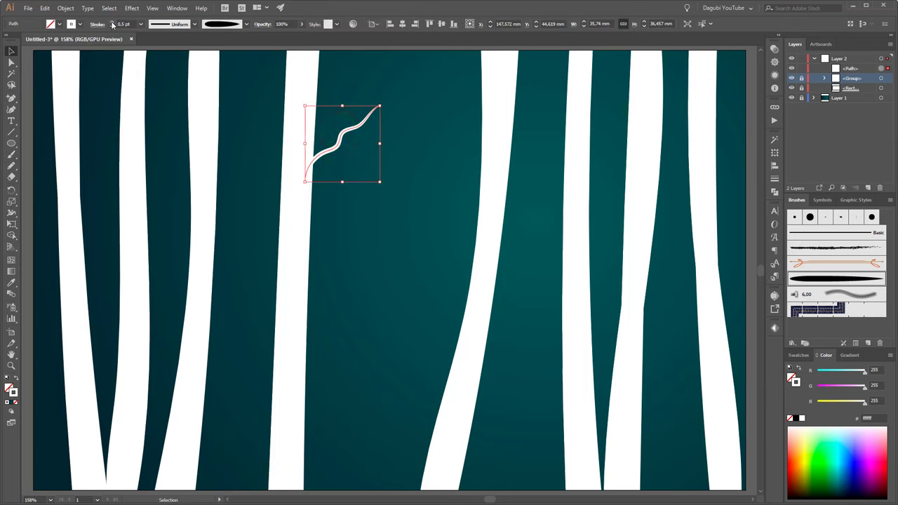
left_click(112, 25)
left_click(421, 287)
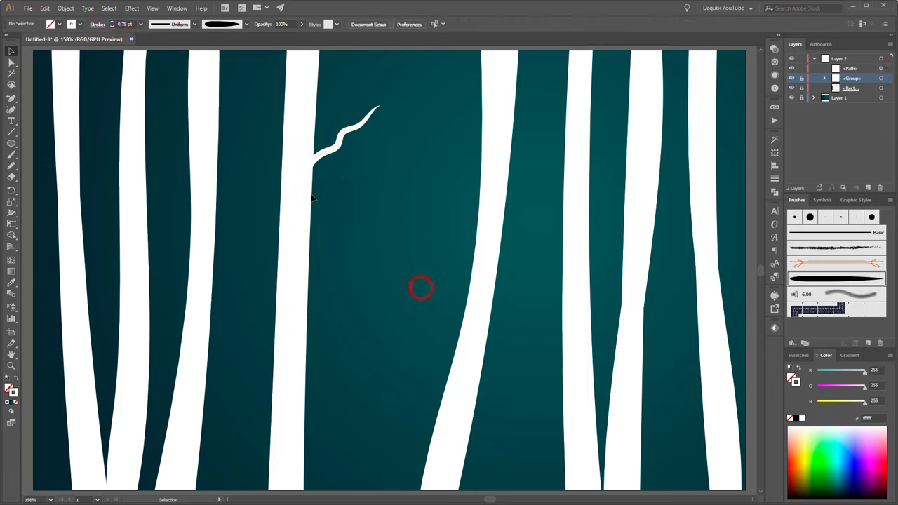
Paint three more branches on the left-centre trunk, two angling up-left
left_click(11, 154)
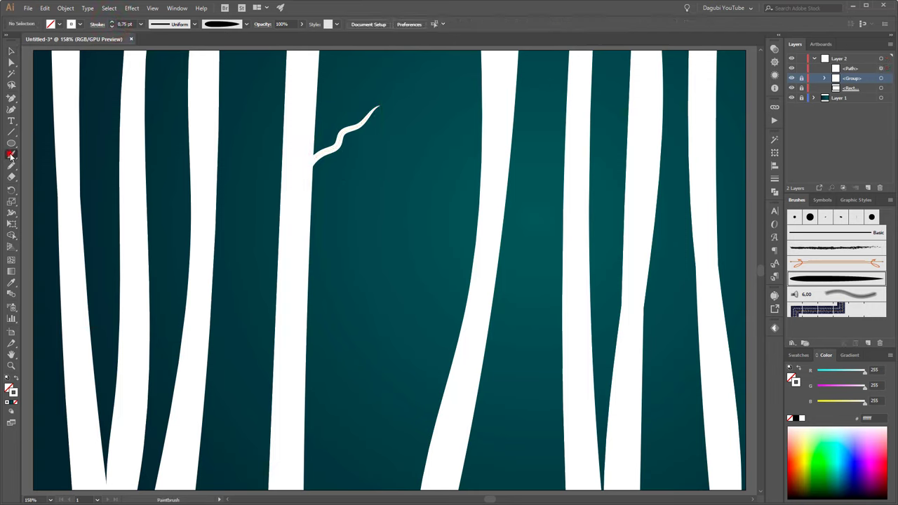
left_click_drag(303, 263, 355, 198)
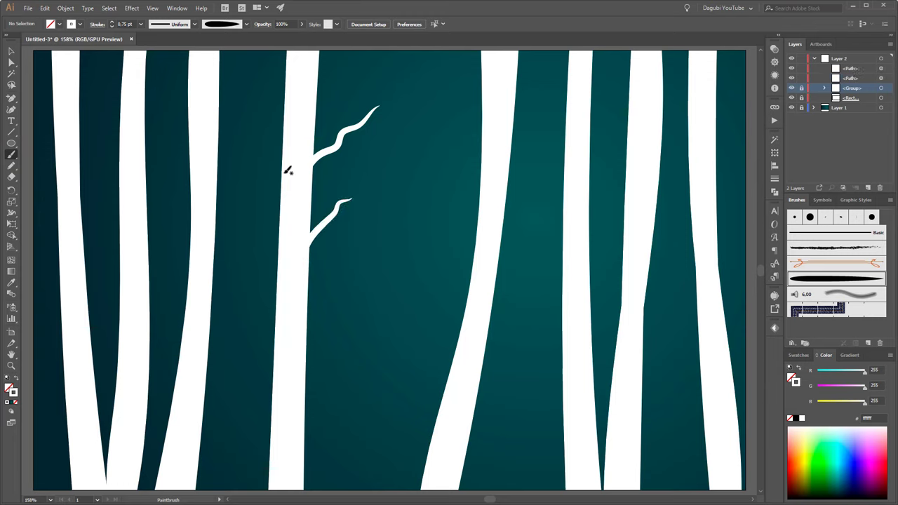
left_click_drag(292, 166, 251, 69)
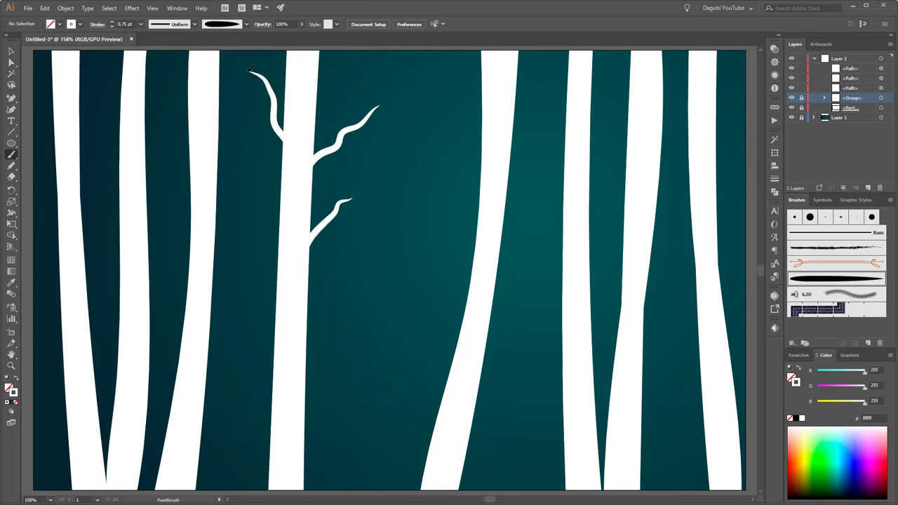
left_click_drag(288, 202, 243, 138)
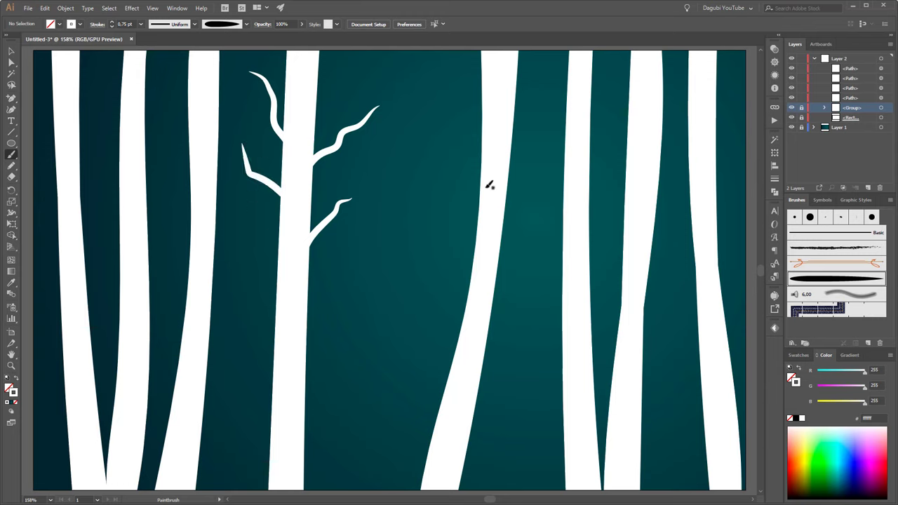
Paint a forked branch and a long up-right branch on the curving right trunk
left_click_drag(485, 185, 426, 177)
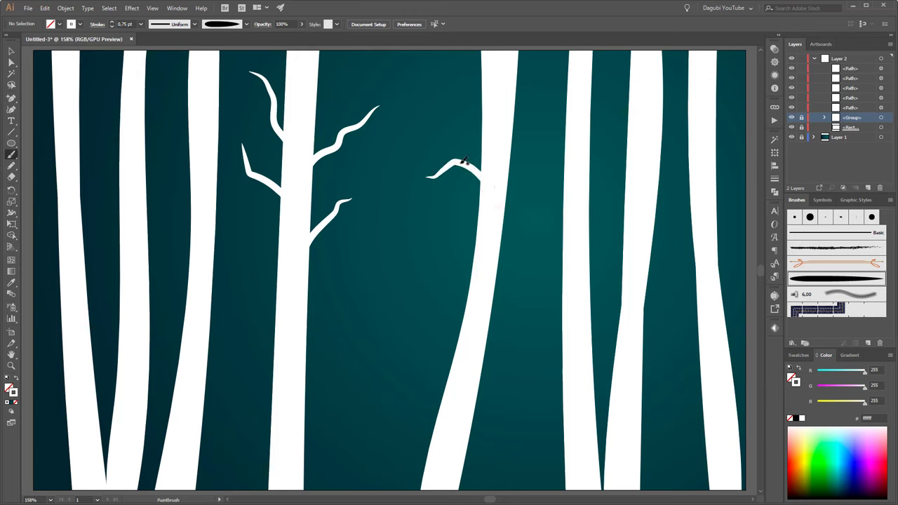
left_click_drag(479, 175, 432, 127)
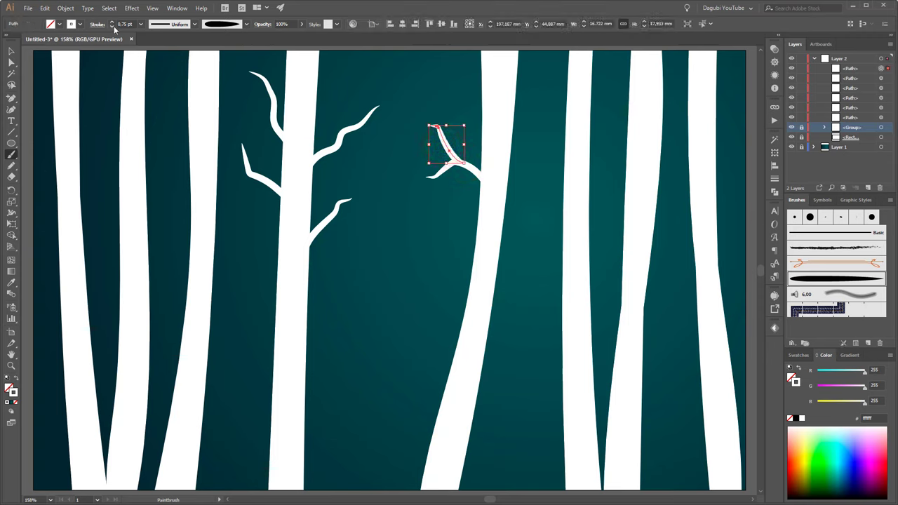
left_click(530, 251)
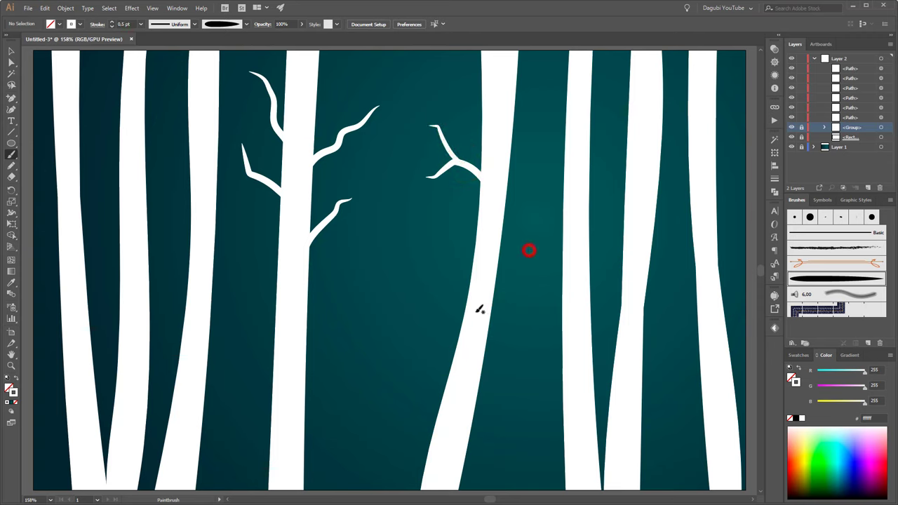
left_click_drag(493, 312, 542, 204)
Paint forked up-left and up-right branches on the next right-hand trunk
left_click_drag(569, 146, 534, 73)
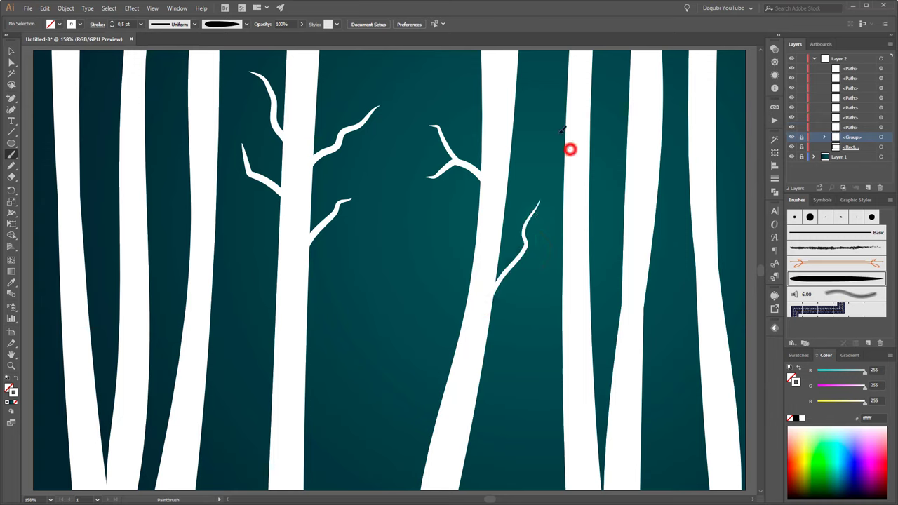
left_click_drag(583, 251, 608, 177)
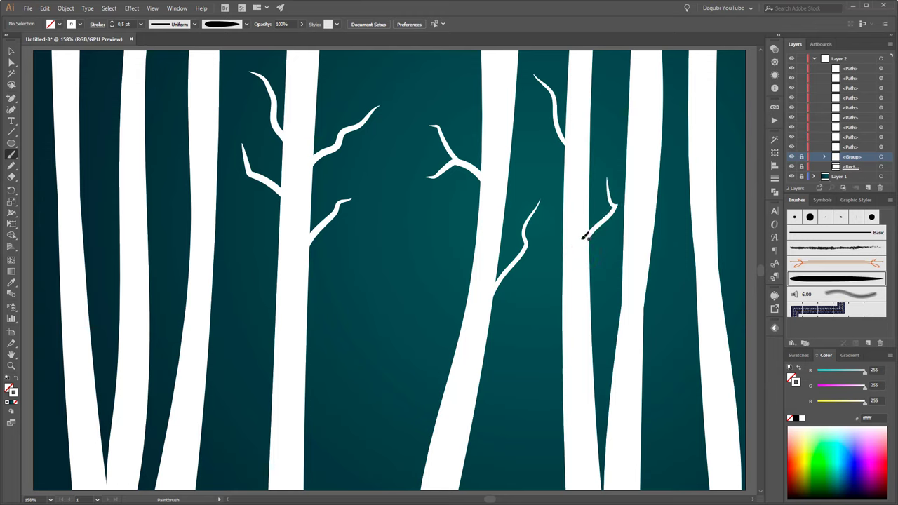
left_click_drag(584, 239, 597, 186)
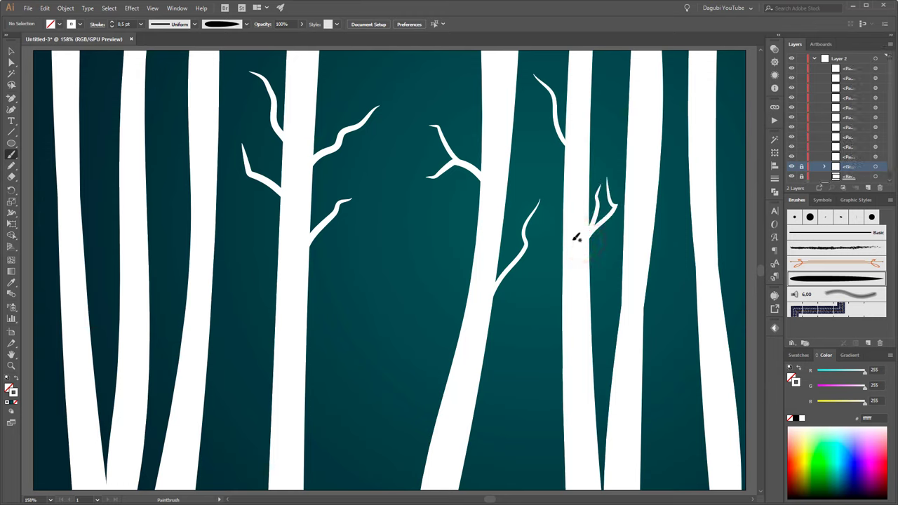
left_click_drag(569, 145, 541, 128)
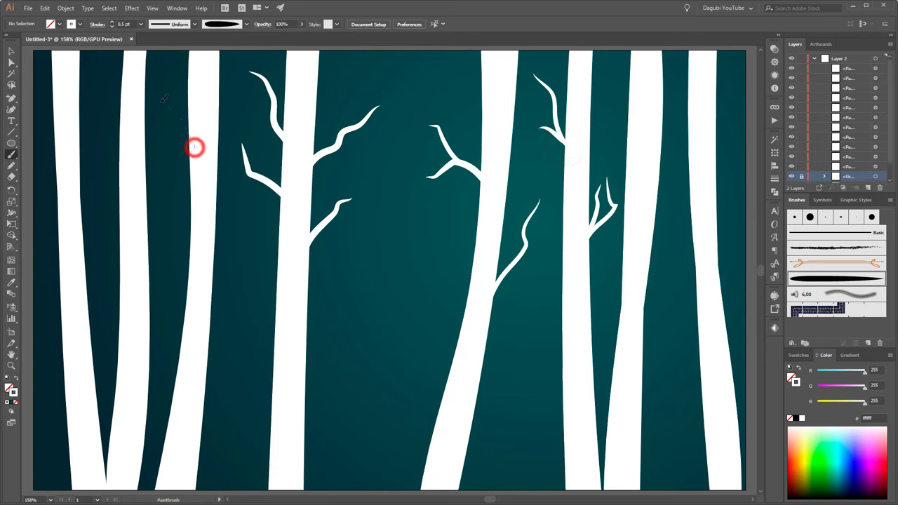
Change the stroke weight and paint four branches onto the leftmost trunks
mouse_move(194, 144)
left_mouse_down()
mouse_move(162, 103)
mouse_move(170, 65)
left_mouse_up()
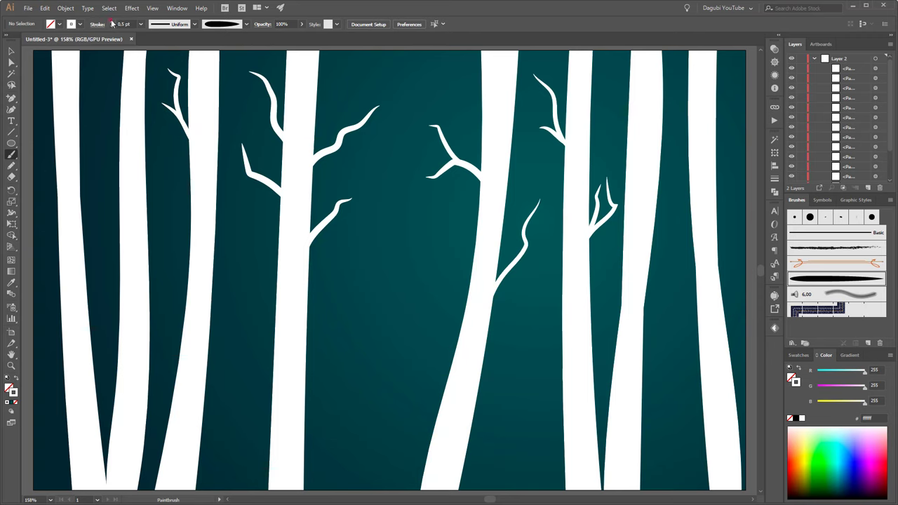
left_click(111, 23)
left_click_drag(124, 208, 99, 133)
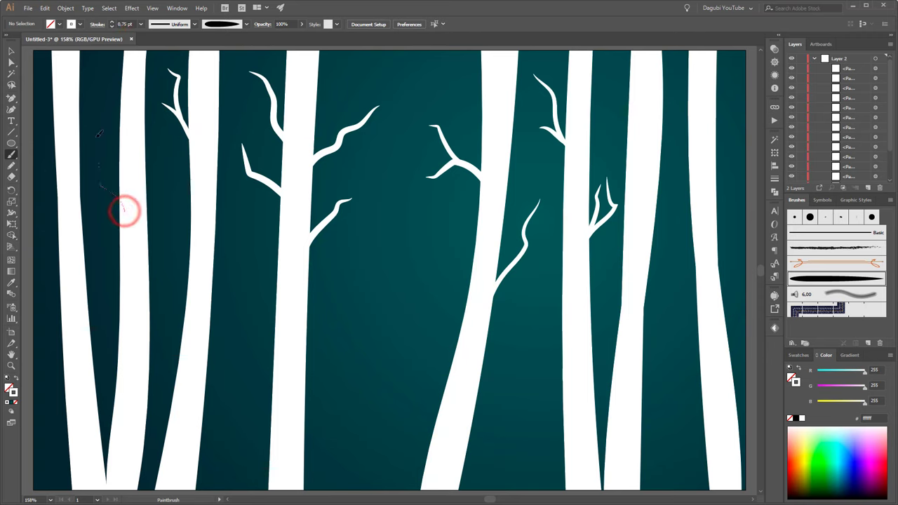
left_click_drag(144, 264, 179, 172)
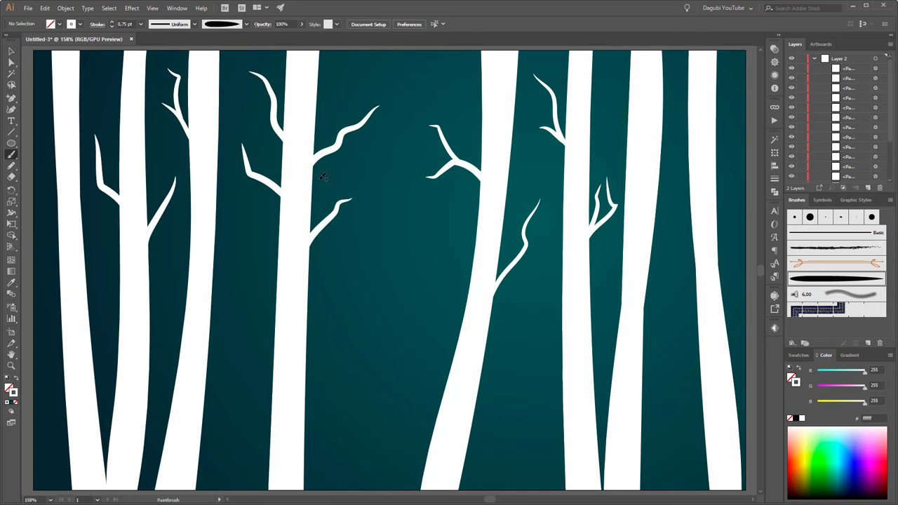
left_click_drag(133, 96, 161, 151)
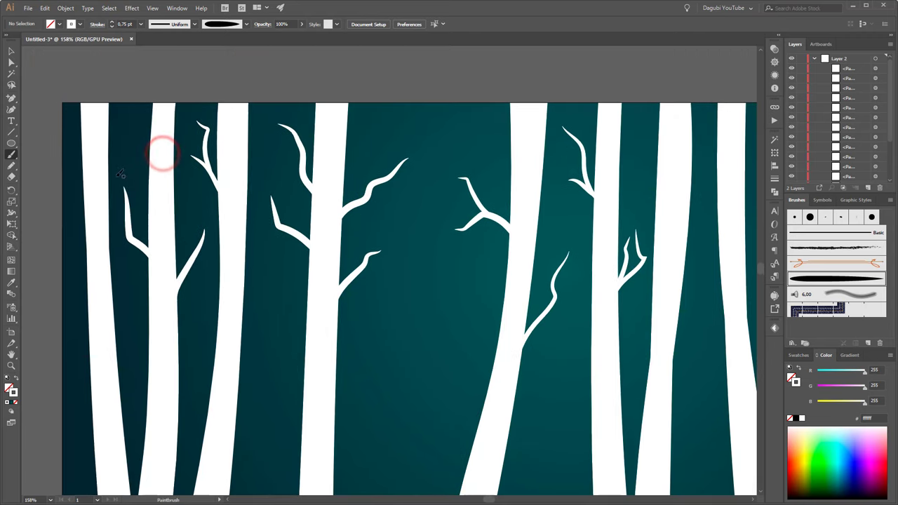
left_click_drag(104, 177, 135, 126)
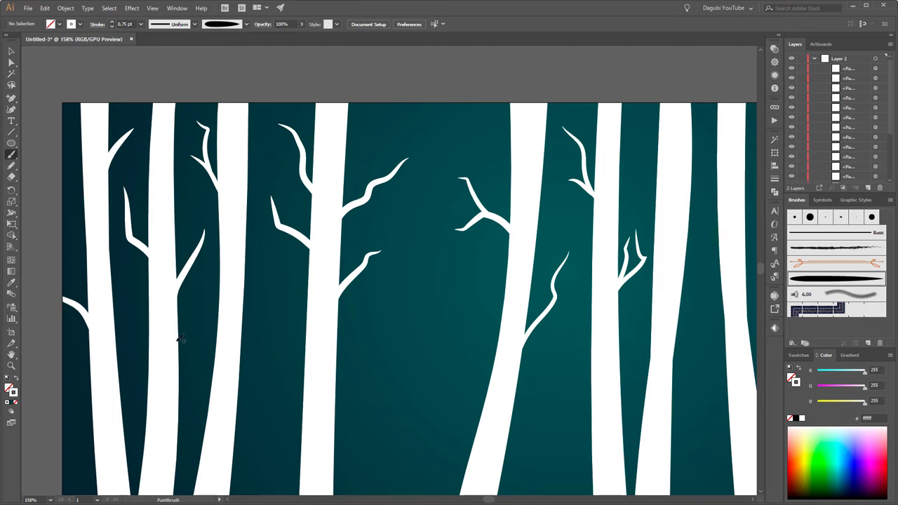
Paint two more branches rising from the middle trunks
left_click_drag(600, 276, 535, 262)
mouse_move(364, 257)
left_mouse_down()
mouse_move(400, 179)
mouse_move(465, 108)
left_mouse_up()
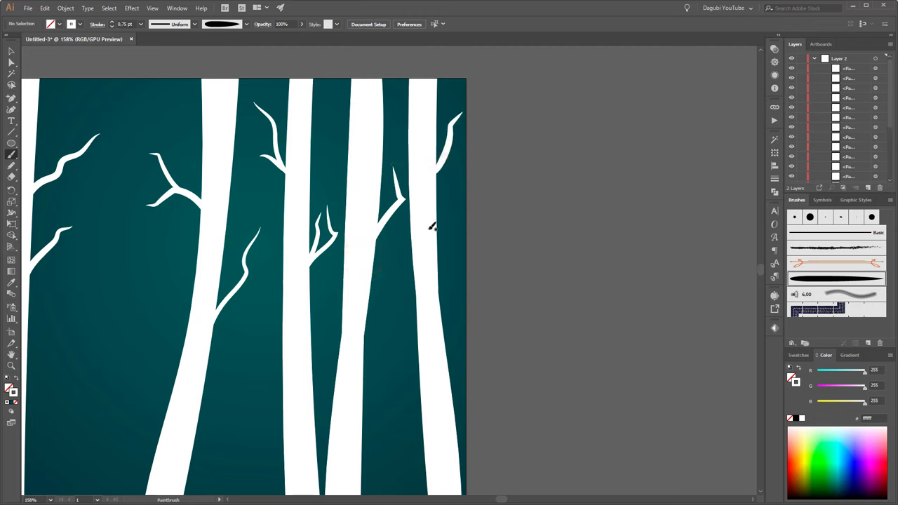
mouse_move(354, 188)
left_mouse_down()
mouse_move(328, 123)
mouse_move(331, 103)
left_mouse_up()
At 0.5 pt, paint forked twigs on the right, upper and middle branches, plus a new upward branch
left_click(112, 26)
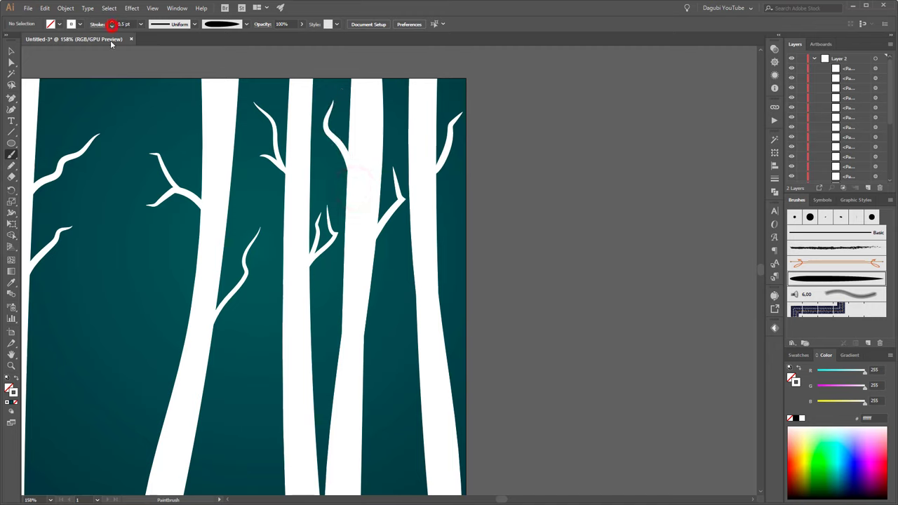
left_click_drag(428, 183, 462, 139)
left_click_drag(350, 161, 327, 143)
left_click_drag(277, 133, 284, 163)
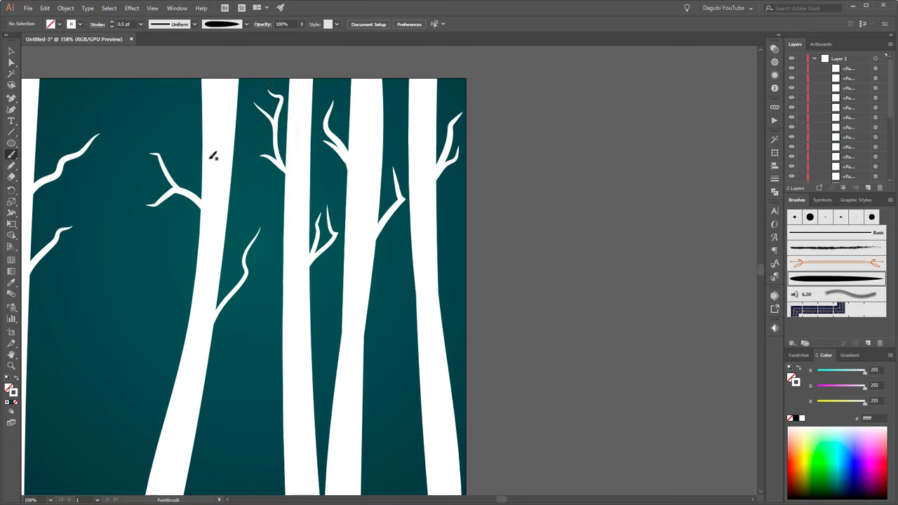
left_click_drag(210, 154, 169, 78)
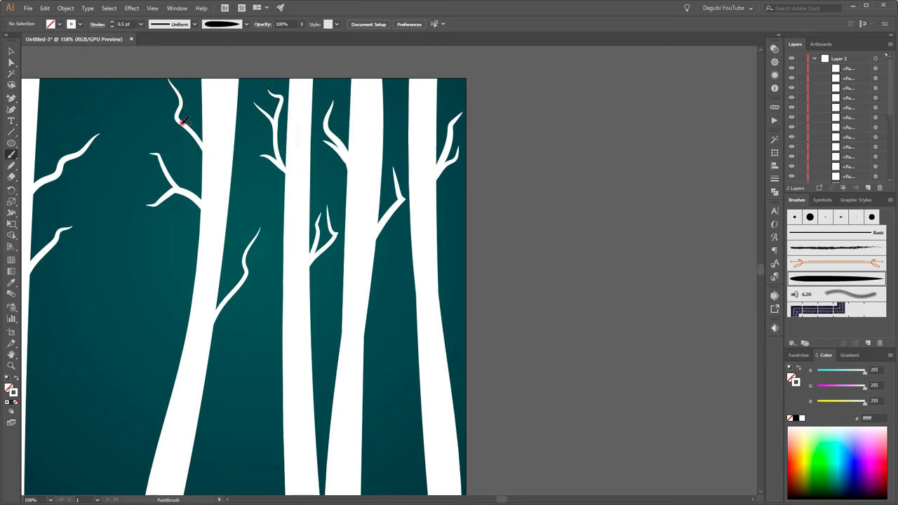
left_click_drag(181, 118, 160, 98)
Paint a small twig near the top of a trunk and thin it to 0.25 pt
scroll(52, 138, "left", 5)
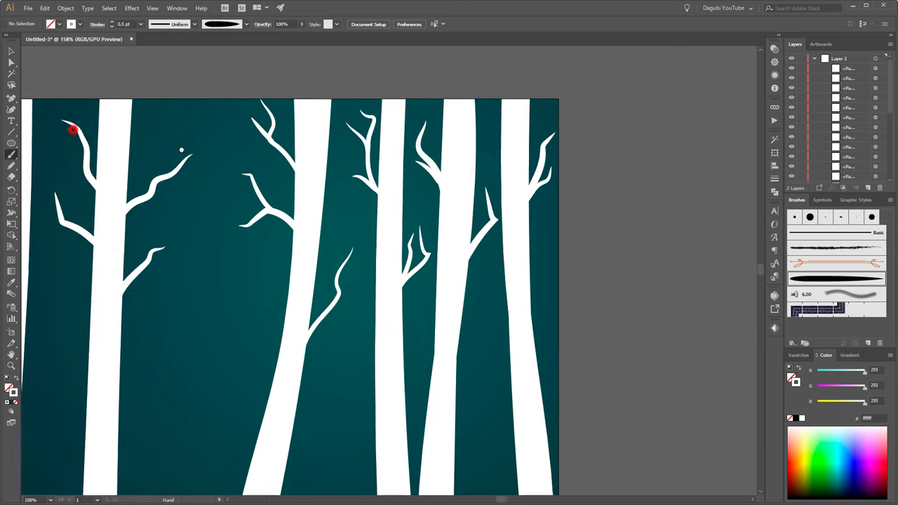
scroll(71, 129, "up", 1)
left_click_drag(275, 118, 298, 141)
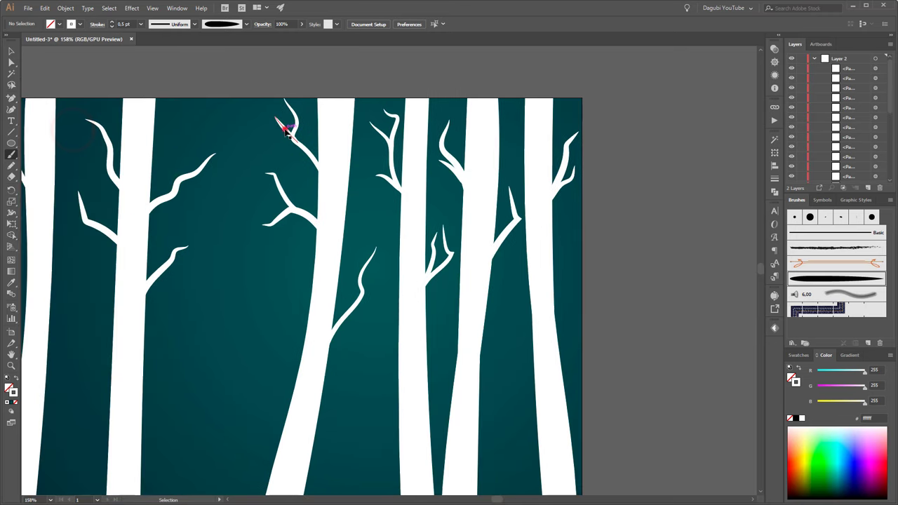
left_click(111, 26)
scroll(277, 120, "up", 2)
scroll(276, 120, "left", 1)
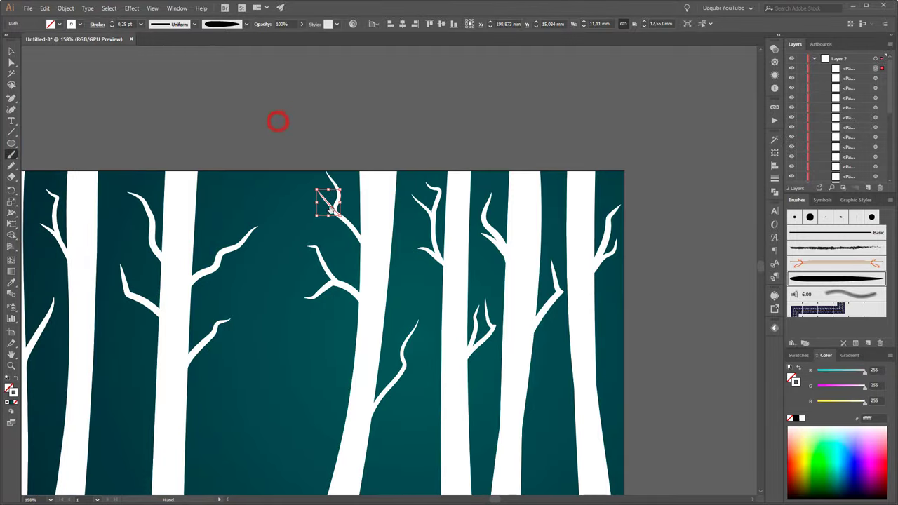
scroll(321, 190, "up", 5)
Nudge the small twig down-left onto its branch and add a short leftward twig
key("v")
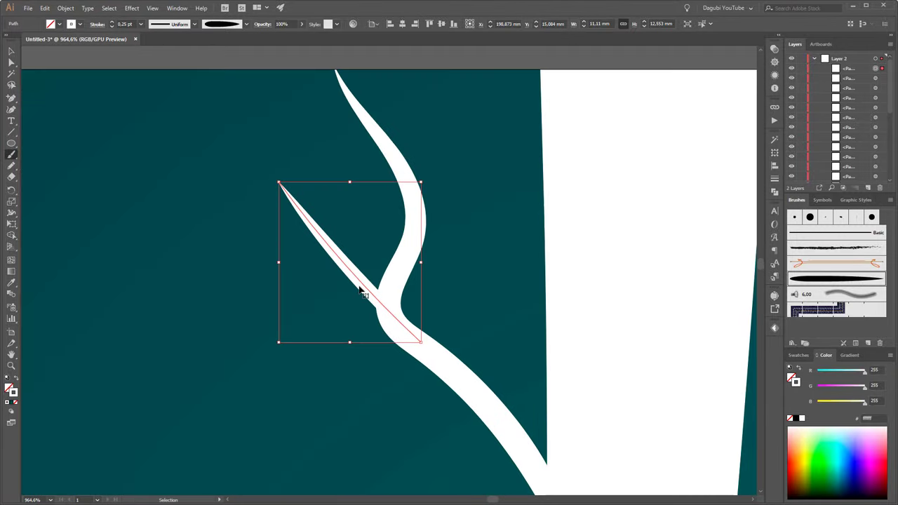
left_click_drag(360, 288, 354, 297)
left_click(216, 368, "ctrl")
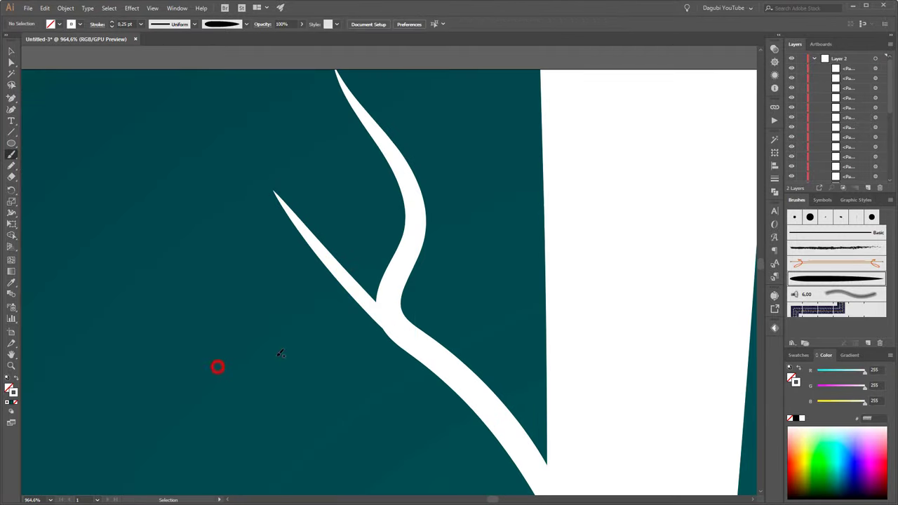
left_click_drag(395, 337, 309, 303)
scroll(389, 410, "down", 5)
left_click_drag(353, 472, 381, 409)
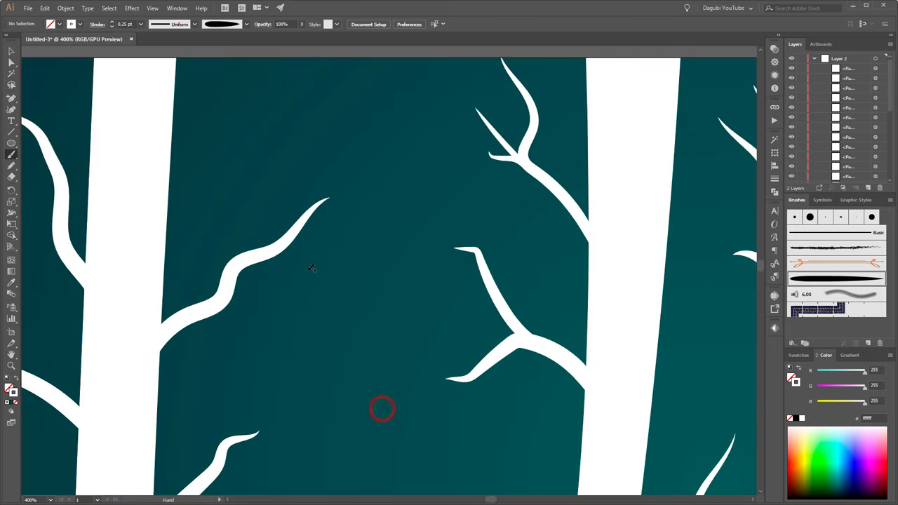
With Direct Selection, convert the wavy branch's selected anchors to corner points
left_click(232, 291, "ctrl")
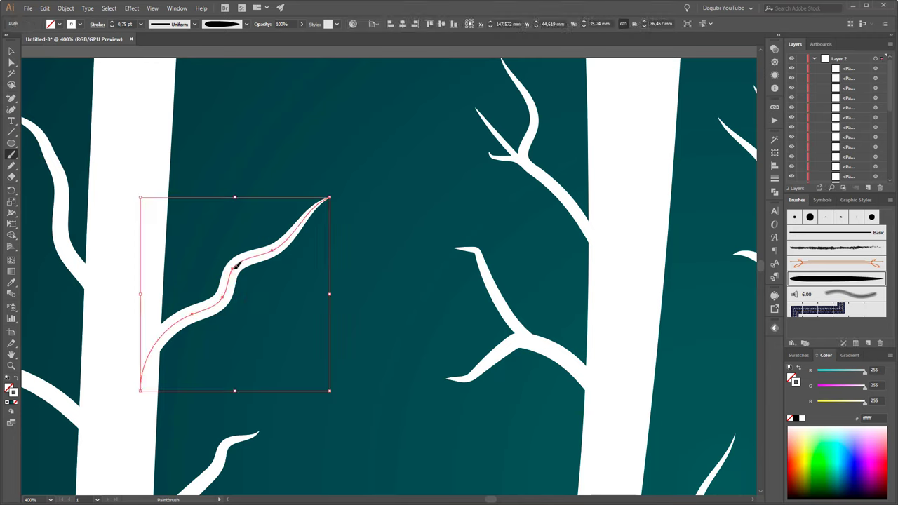
left_click(12, 63)
left_click(272, 252)
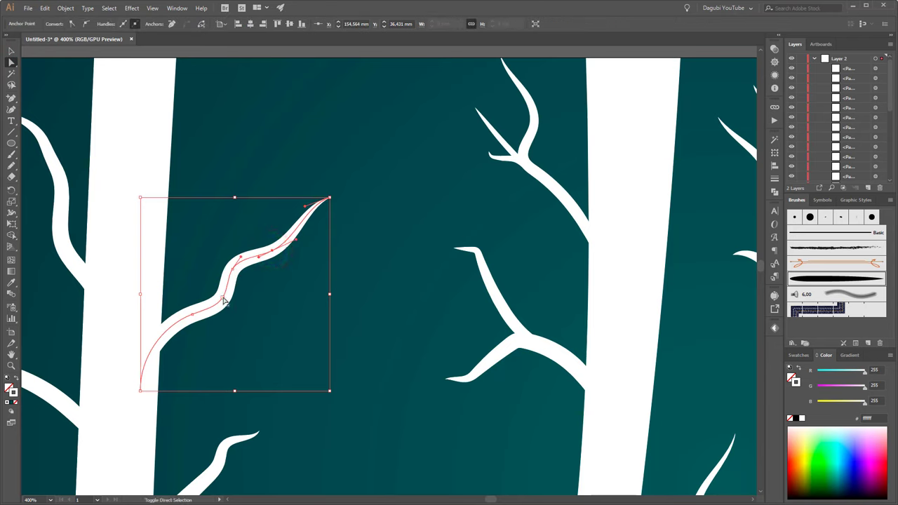
left_click(223, 299)
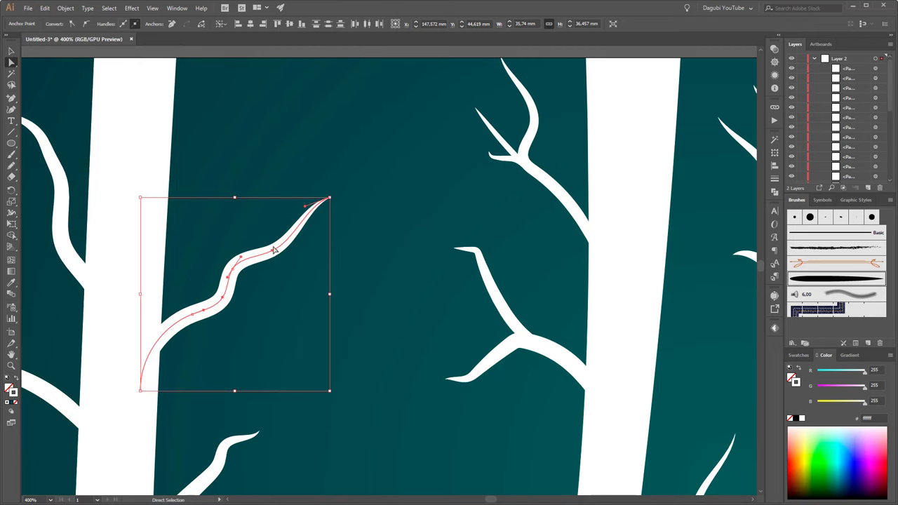
left_click(72, 25)
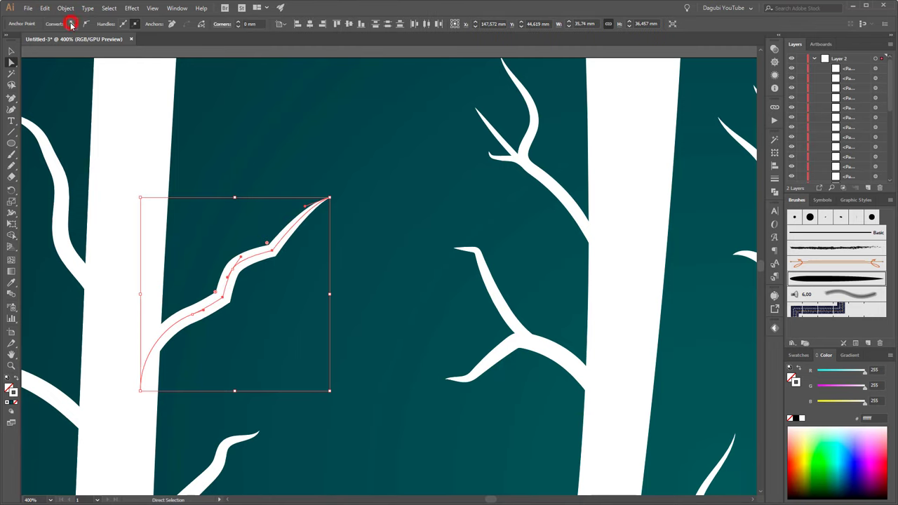
Convert two anchors on the curved left branch to corner points
left_click_drag(108, 233, 329, 218)
left_click(286, 187)
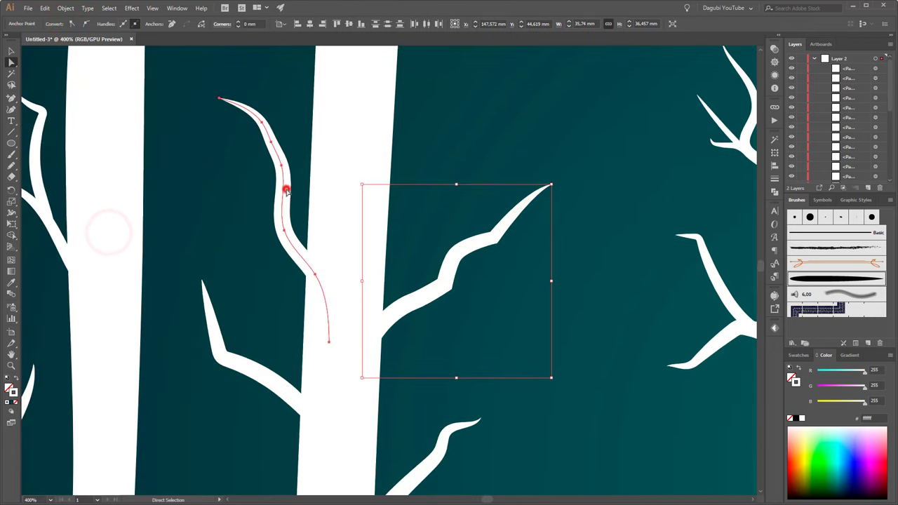
left_click(282, 166)
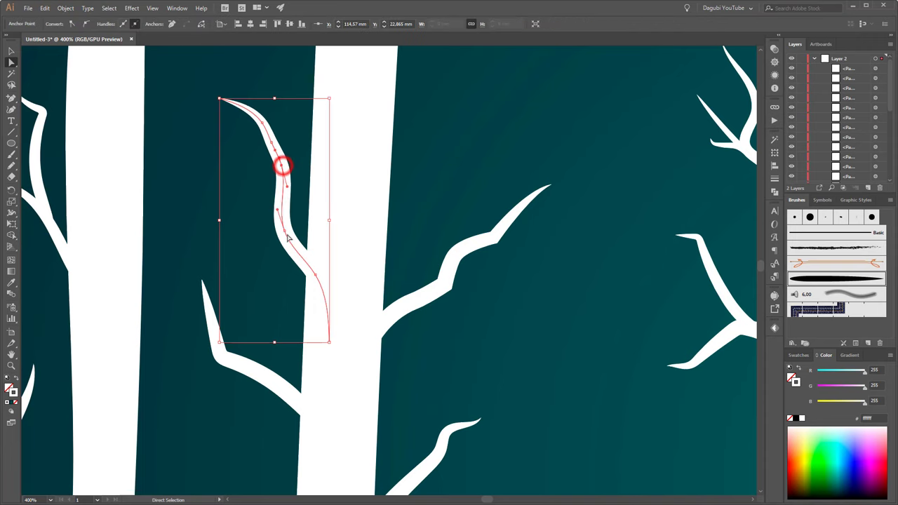
left_click(284, 229)
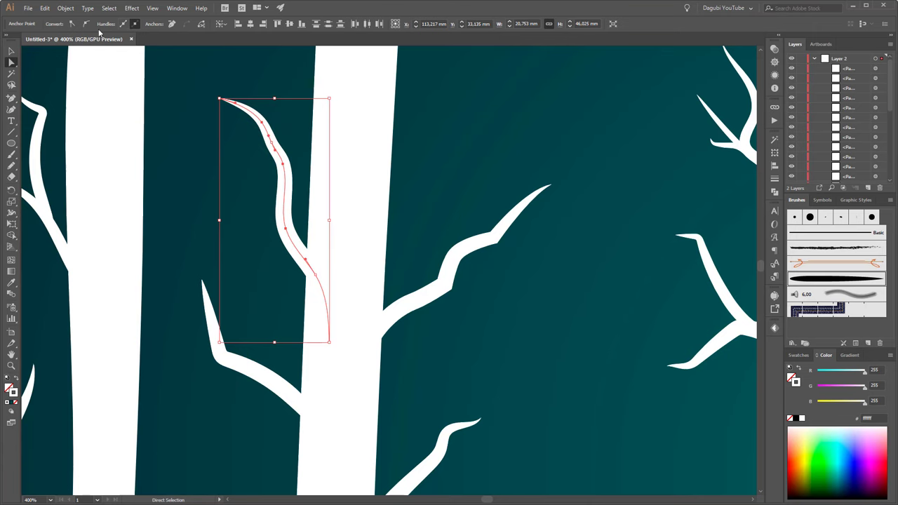
left_click(73, 27)
Make the elbow anchor of the short left-trunk branch a corner point
left_click_drag(171, 222, 387, 234)
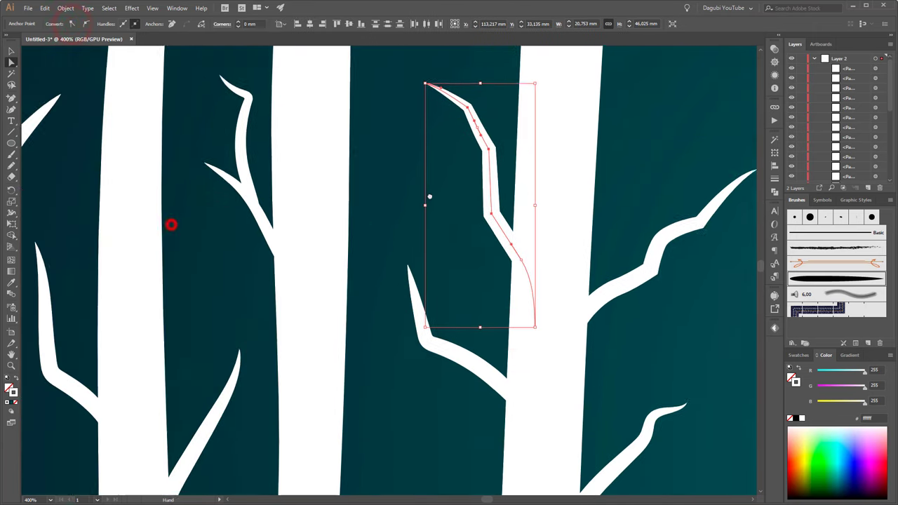
left_click(120, 301)
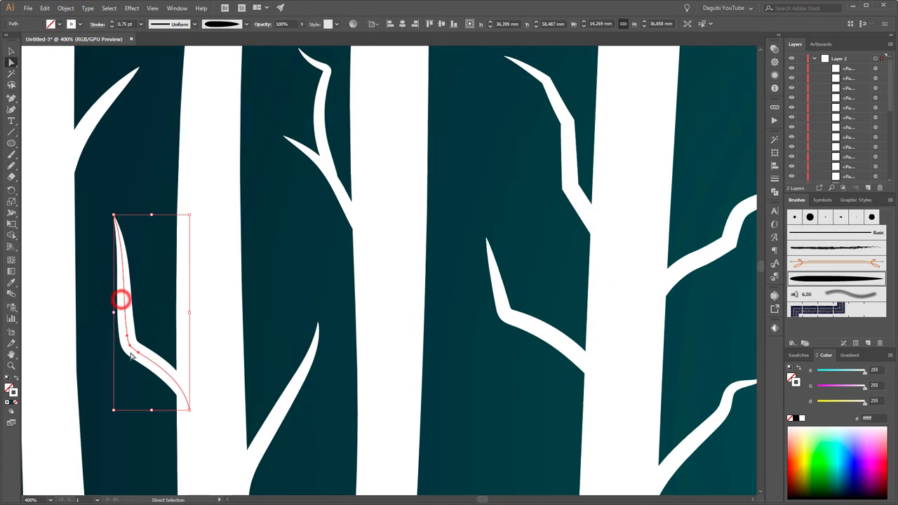
left_click(131, 344)
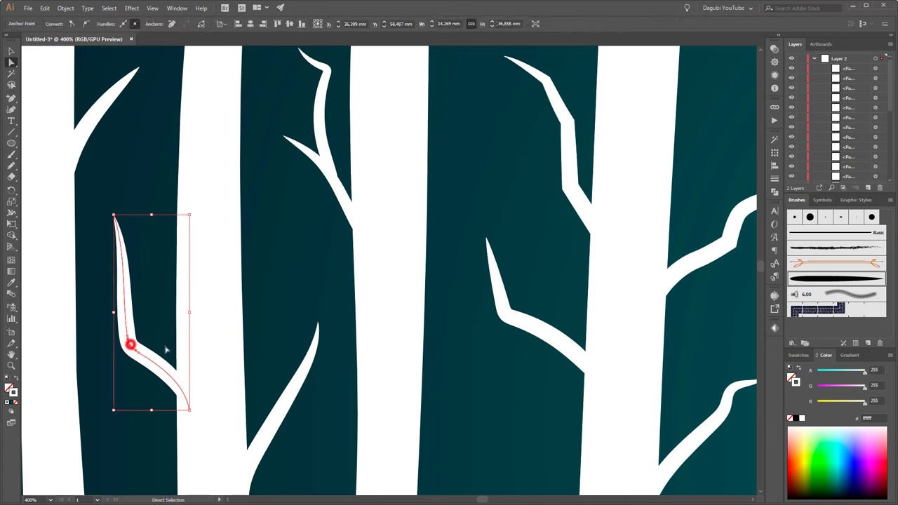
left_click(74, 23)
Convert the anchor near the fork of the forked branch to a corner point
left_click_drag(106, 180, 201, 217)
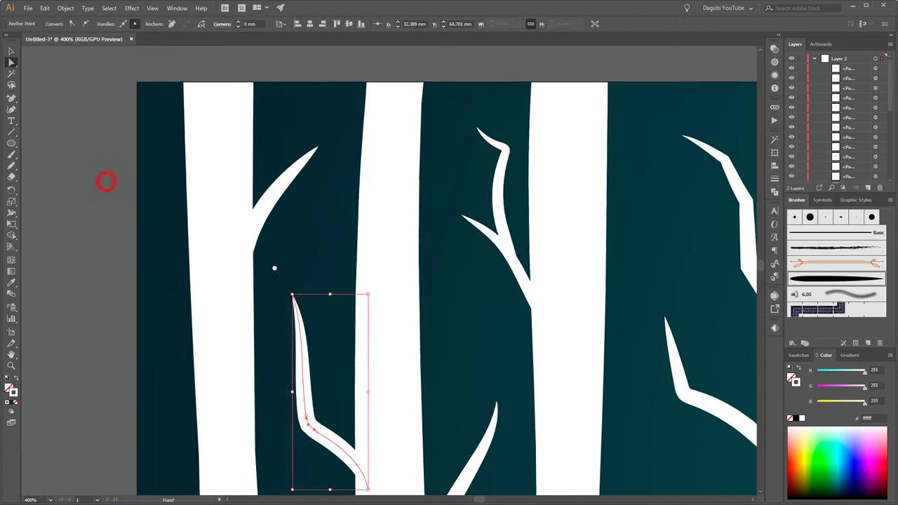
left_click_drag(473, 223, 395, 182)
mouse_move(526, 232)
left_mouse_down()
mouse_move(419, 247)
mouse_move(392, 261)
left_mouse_up()
left_click_drag(588, 210, 311, 321)
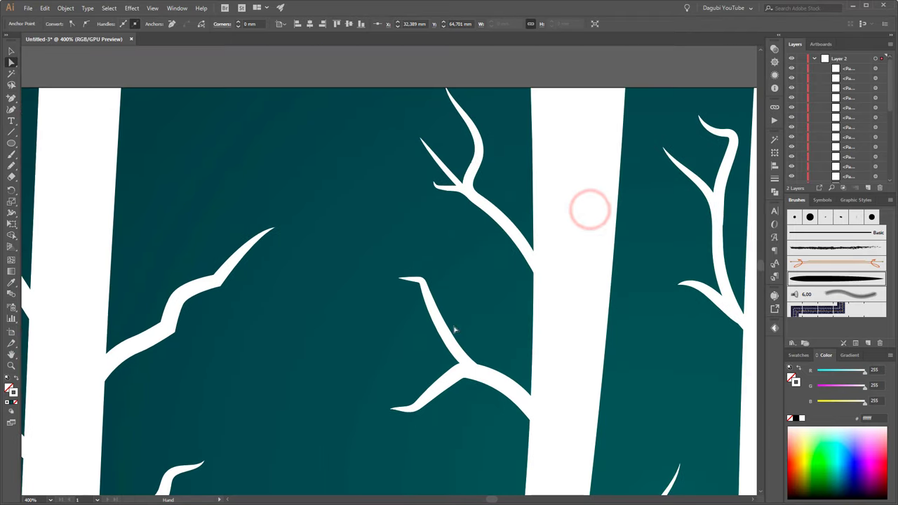
left_click(481, 174)
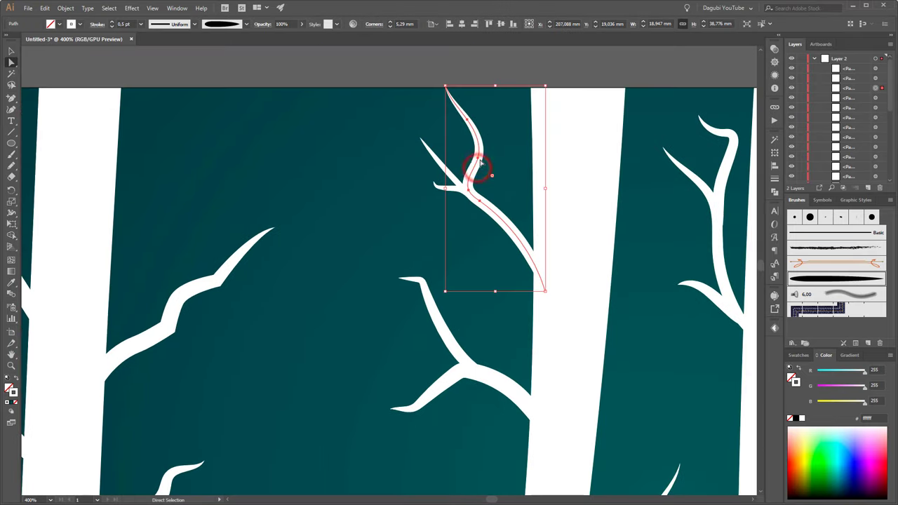
left_click(477, 159)
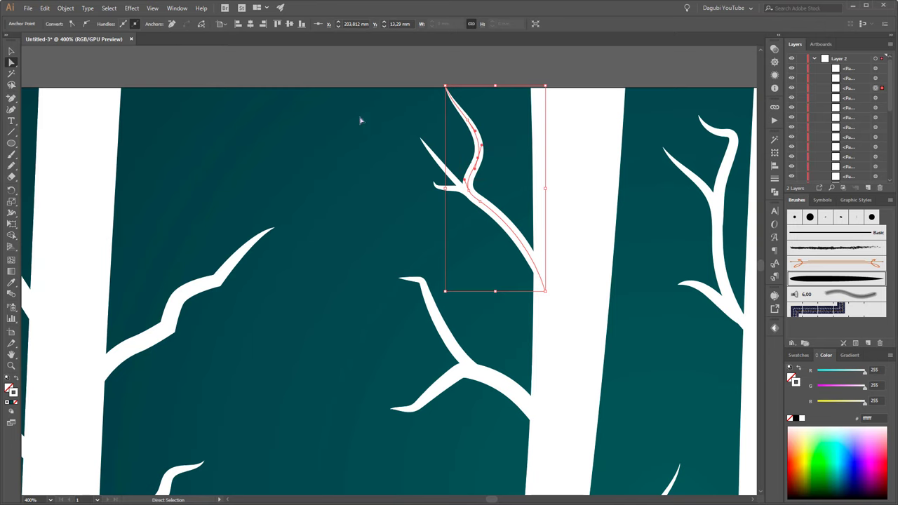
left_click(73, 24)
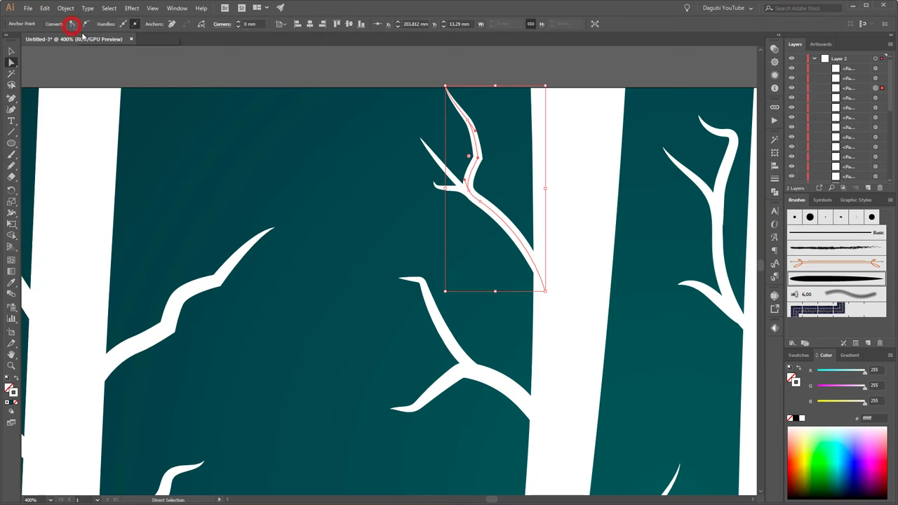
Smooth the curled-tip anchor and the right branch's sharp-bend anchor into curves
left_click_drag(554, 222, 250, 203)
left_click(427, 147)
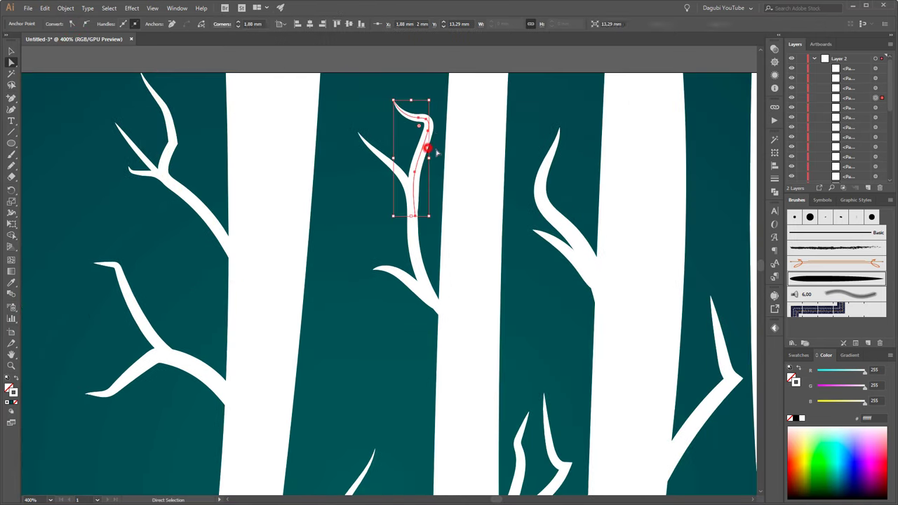
left_click(429, 132)
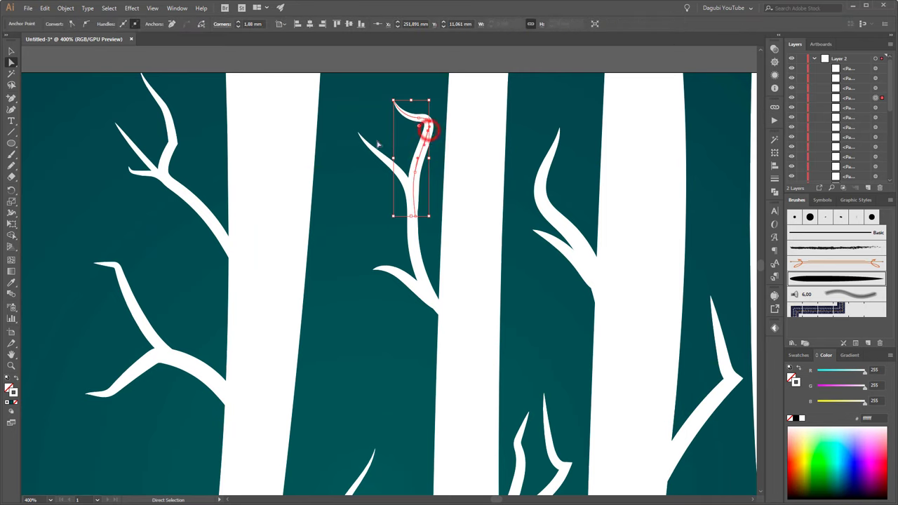
left_click(72, 24)
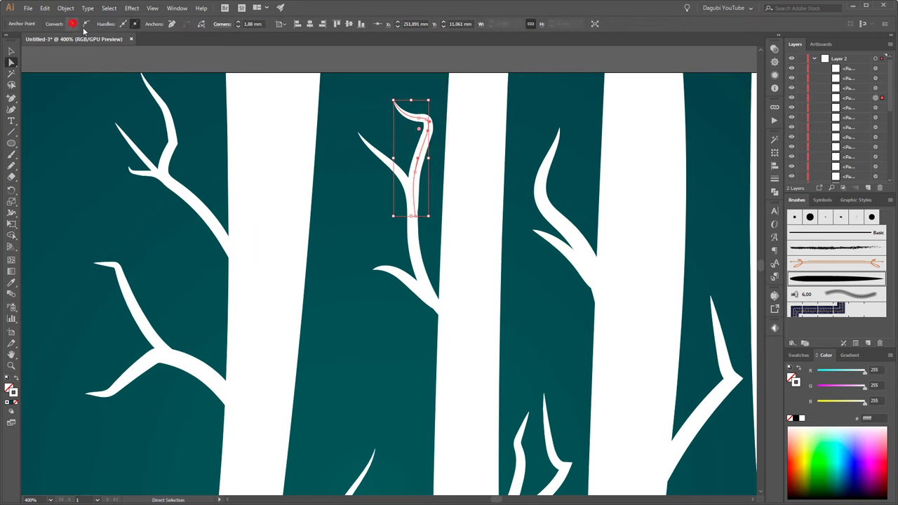
left_click(553, 224)
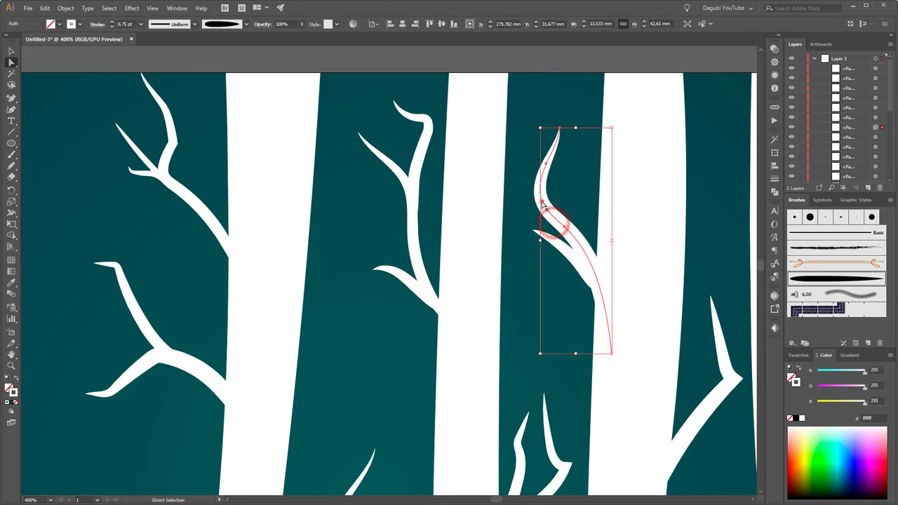
left_click(541, 201)
left_click(72, 24)
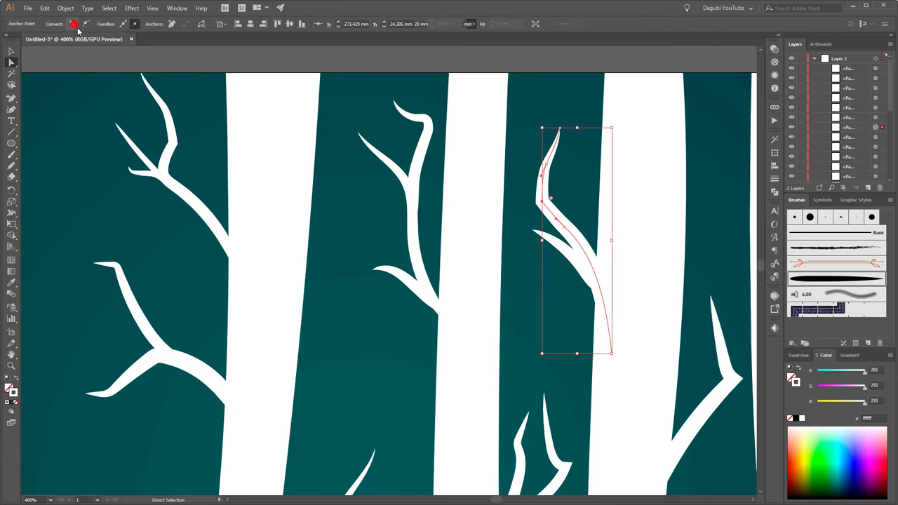
Smooth the sharp-bend anchor on the thin curved branch
left_click_drag(580, 346, 544, 269)
left_click_drag(580, 346, 439, 349)
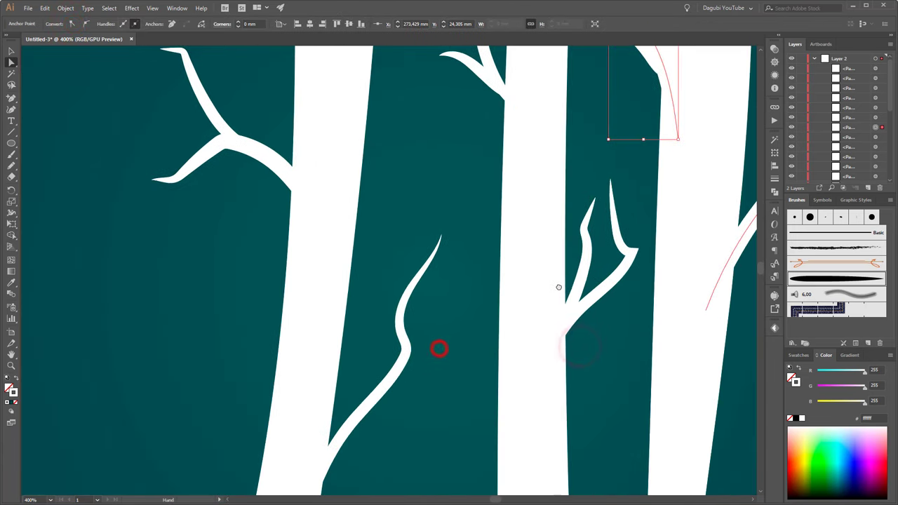
left_click(372, 398)
left_click(371, 398)
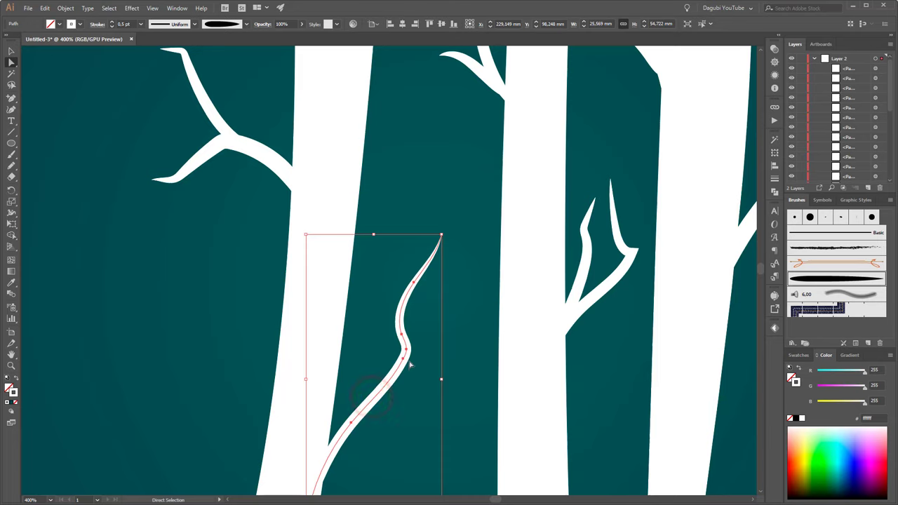
left_click(405, 349)
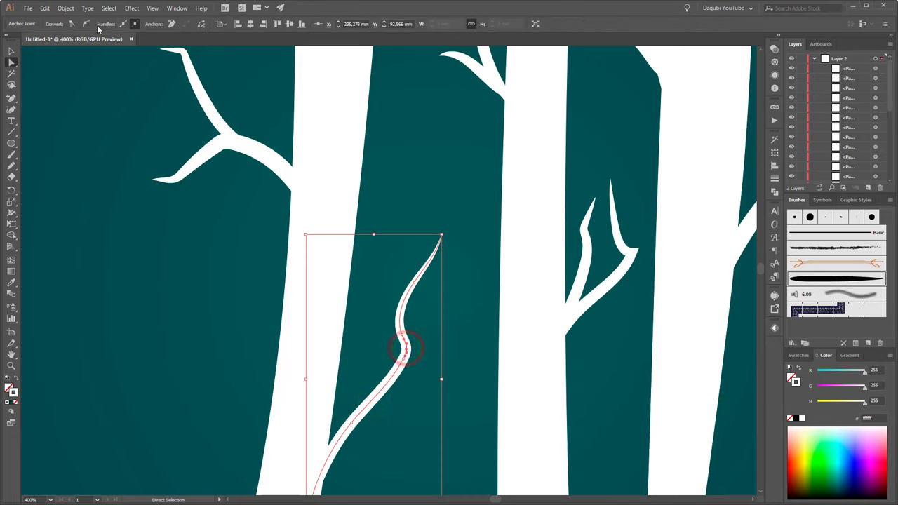
left_click(70, 24)
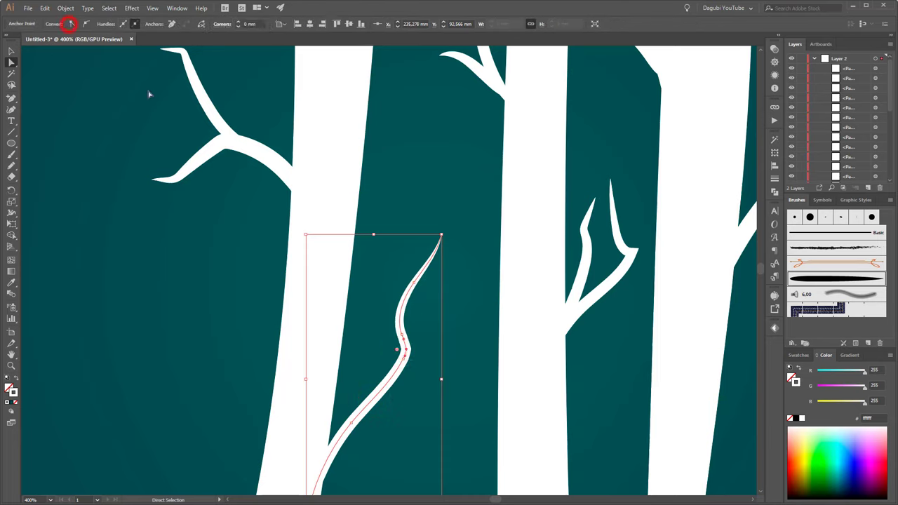
Select the jagged branch near the trunk top and lower its stroke weight to 0.5 pt
left_click(190, 278)
scroll(240, 293, "down", 2)
scroll(321, 260, "down", 2)
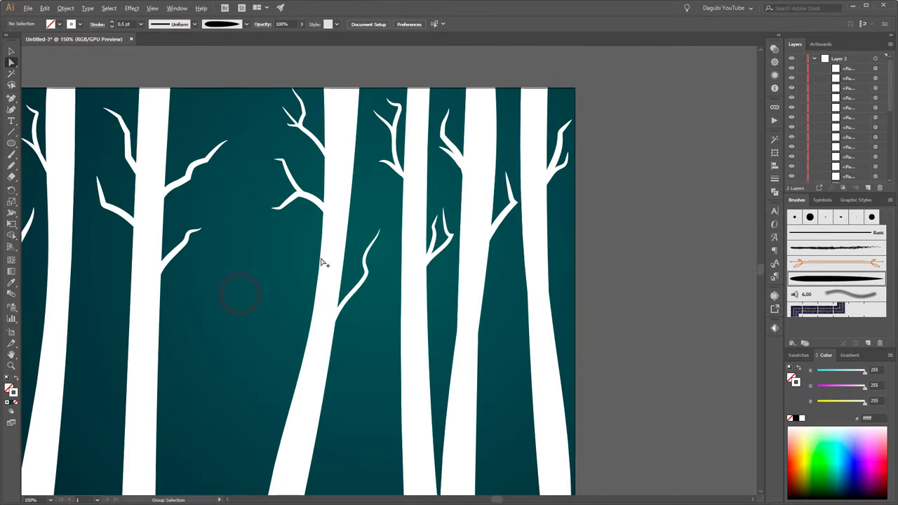
scroll(342, 292, "down", 1)
scroll(294, 271, "left", 2)
scroll(294, 271, "up", 1)
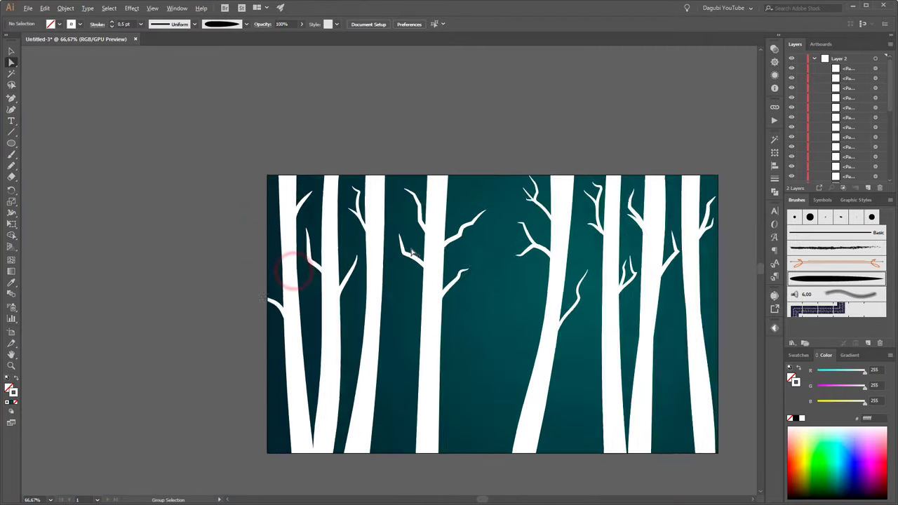
scroll(412, 255, "up", 3)
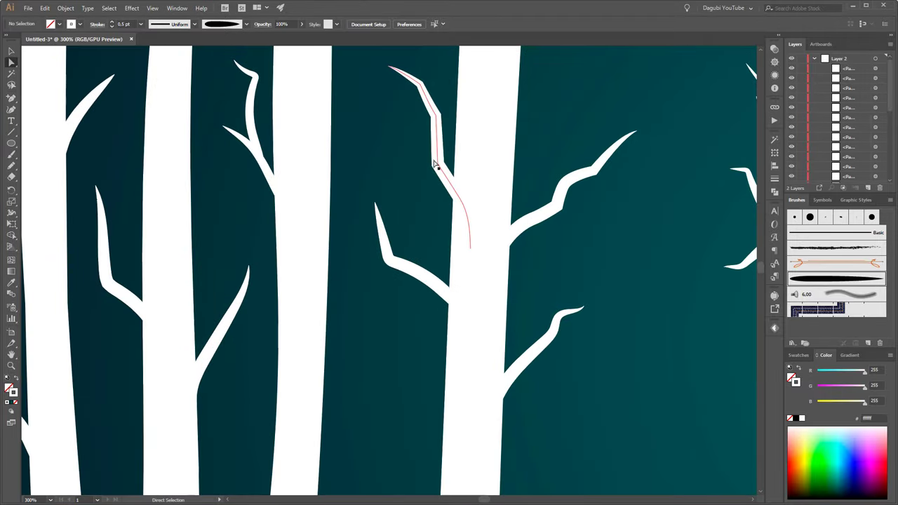
left_click(434, 161)
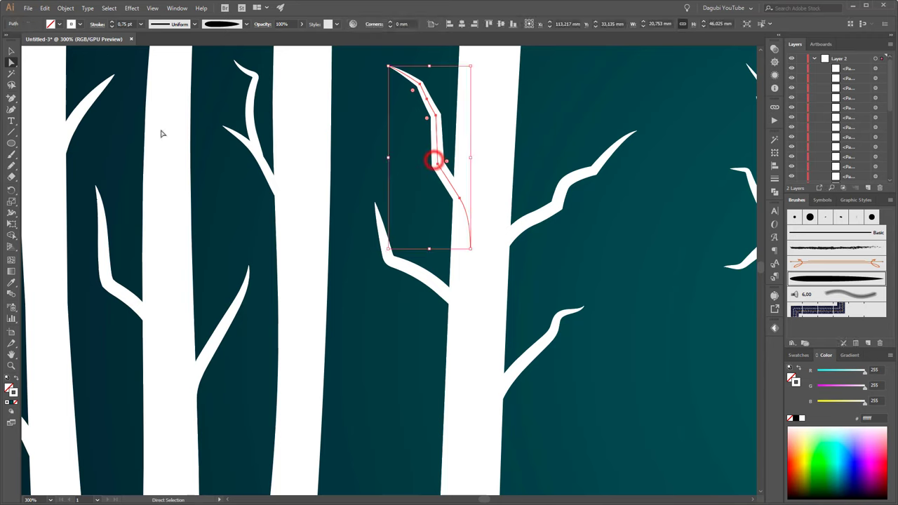
left_click(111, 26)
Pan and zoom out to review the thinned branch in the forest
left_click_drag(184, 305, 200, 290)
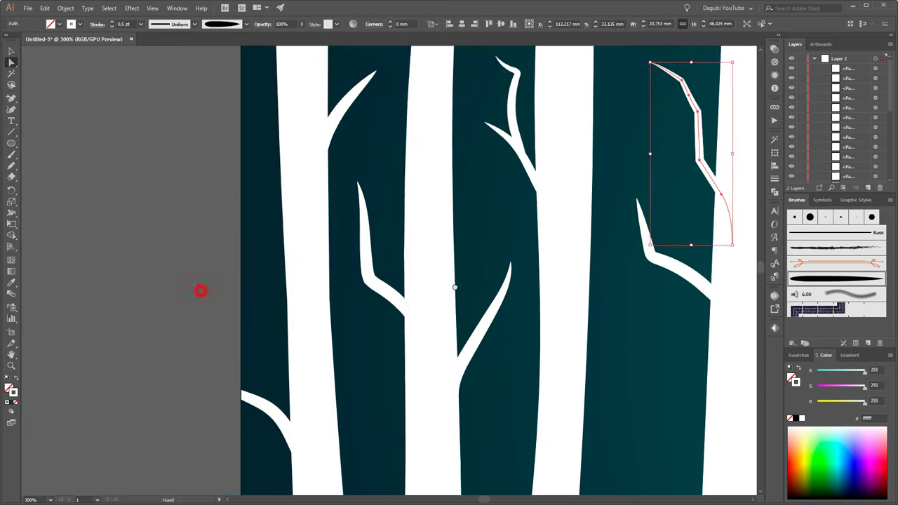
scroll(200, 291, "down", 3)
scroll(201, 290, "right", 1)
scroll(311, 190, "right", 2)
scroll(494, 190, "up", 1)
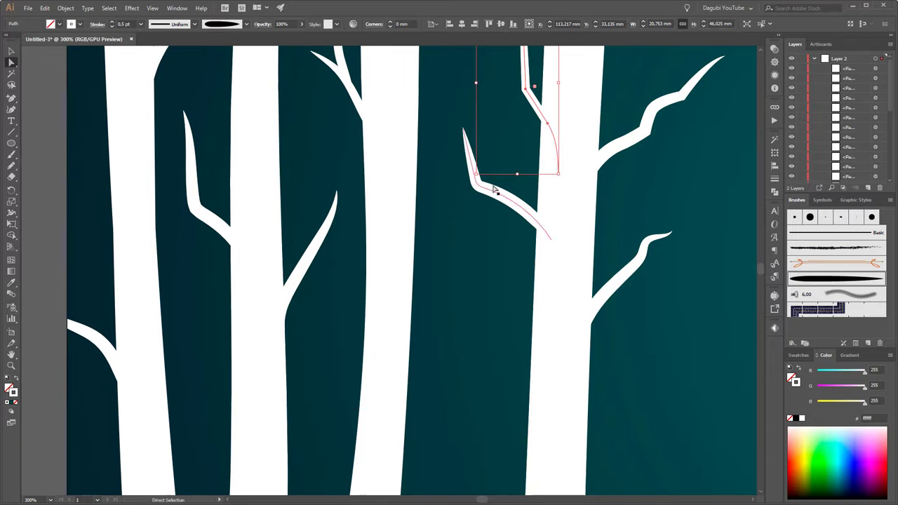
scroll(493, 190, "down", 3)
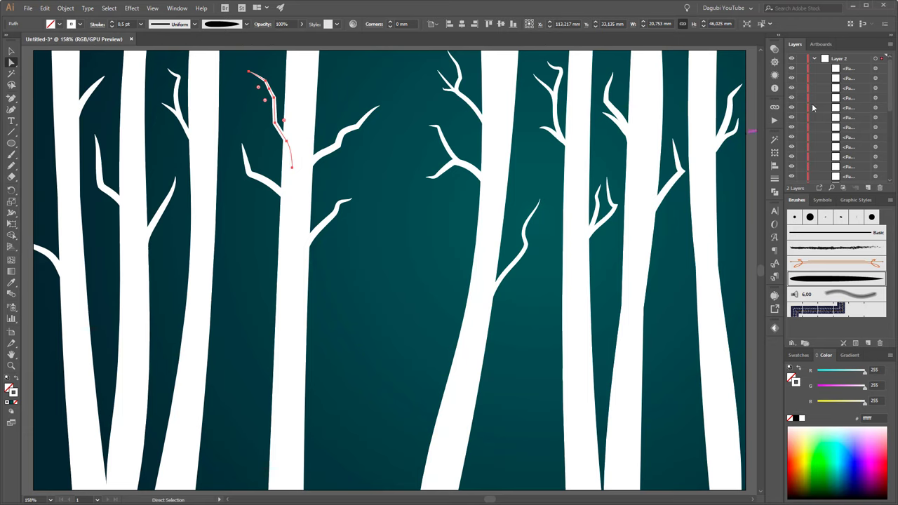
scroll(849, 78, "down", 5)
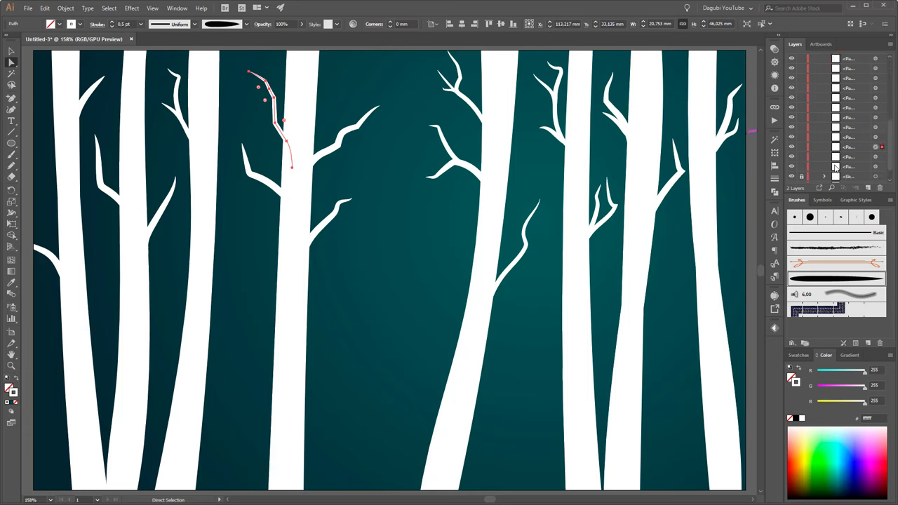
Select the range of branch paths in Layers and collect them into a new layer
left_click(854, 167, "shift")
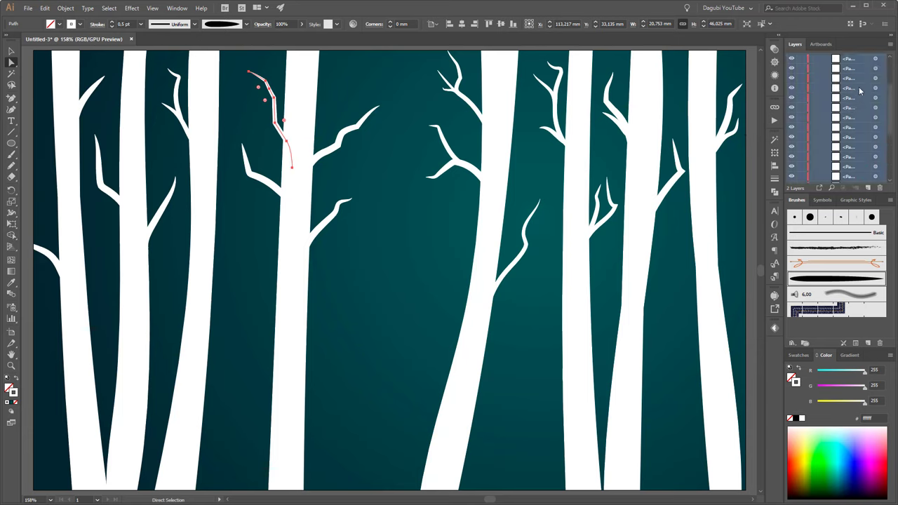
scroll(863, 92, "up", 5)
scroll(863, 91, "down", 3)
scroll(867, 99, "up", 3)
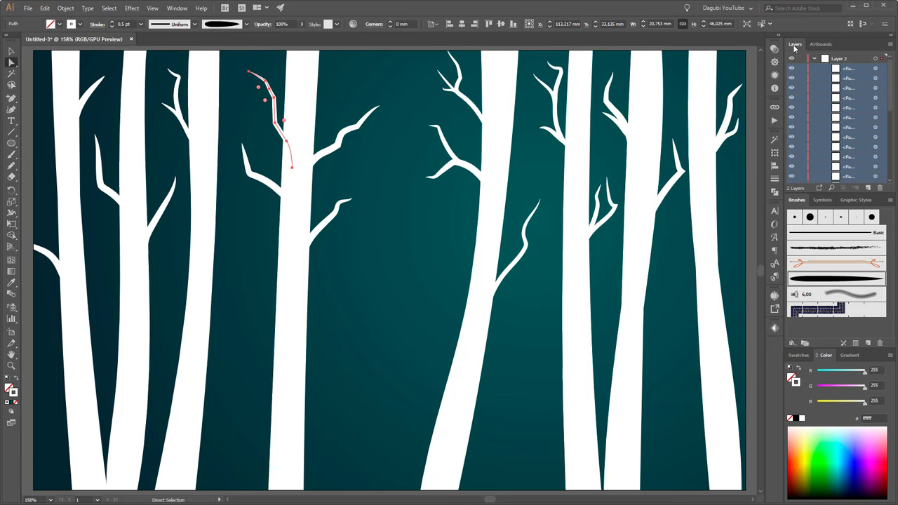
left_click(890, 45)
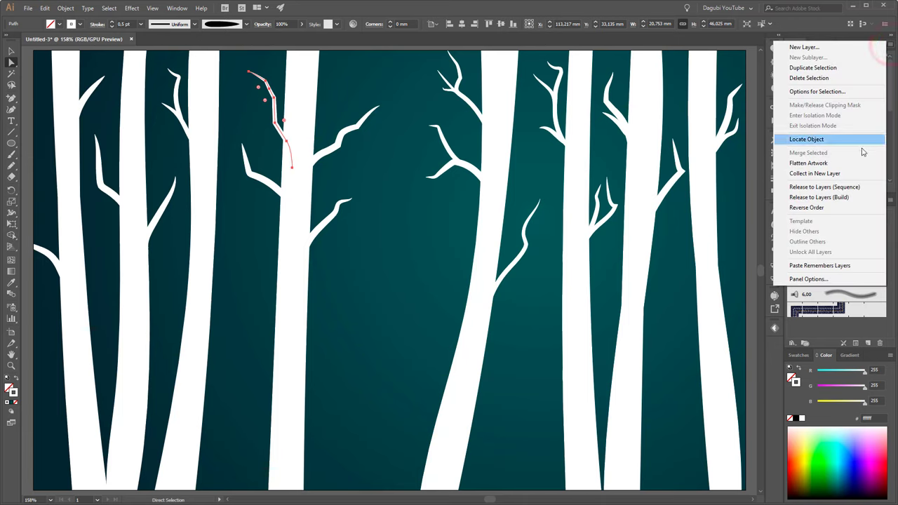
left_click(817, 174)
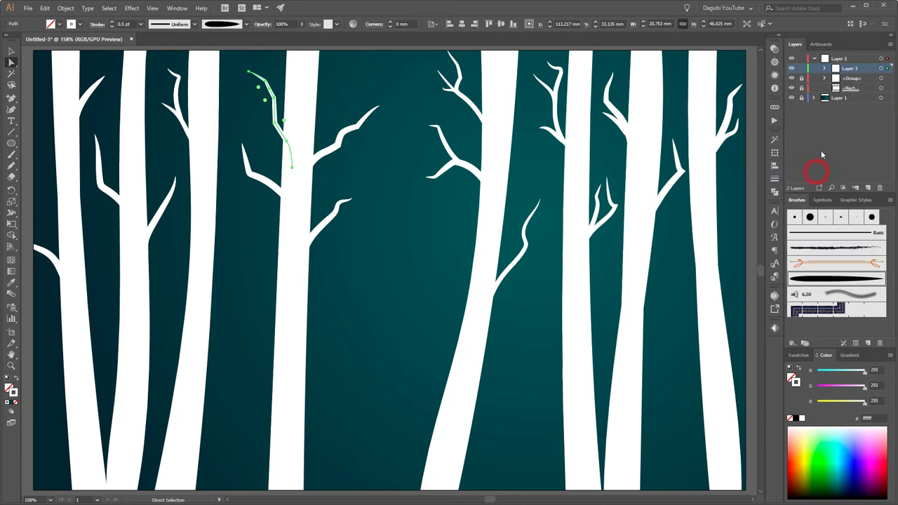
Toggle visibility to check the new layer, then rename it 'Branches' and reorder it
left_click(792, 68)
left_click(792, 68)
left_click(792, 68)
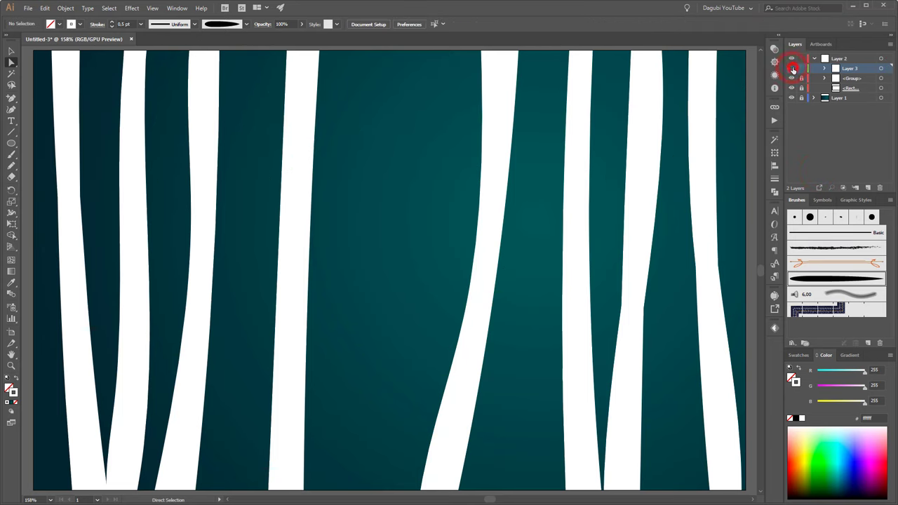
left_click(792, 68)
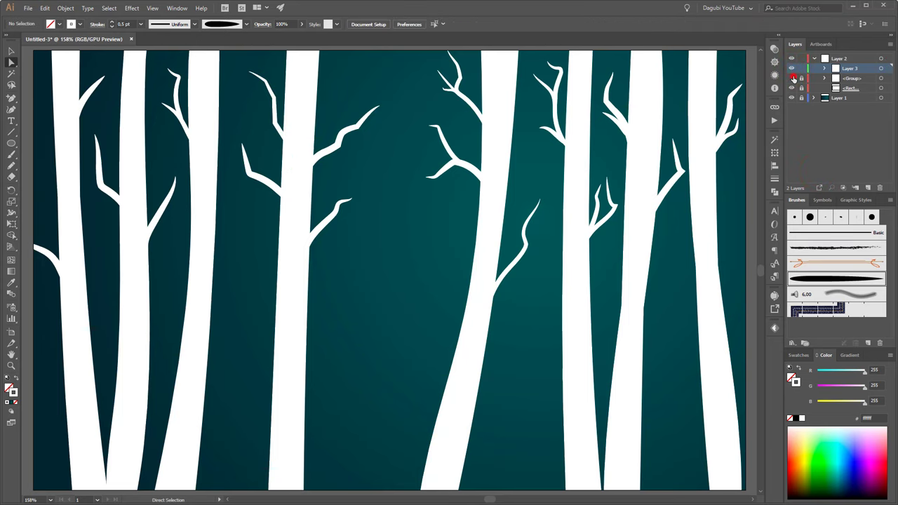
left_click(792, 78)
left_click(792, 77)
left_click(792, 68)
left_click(792, 68)
double_click(849, 68)
left_click_drag(858, 70, 867, 81)
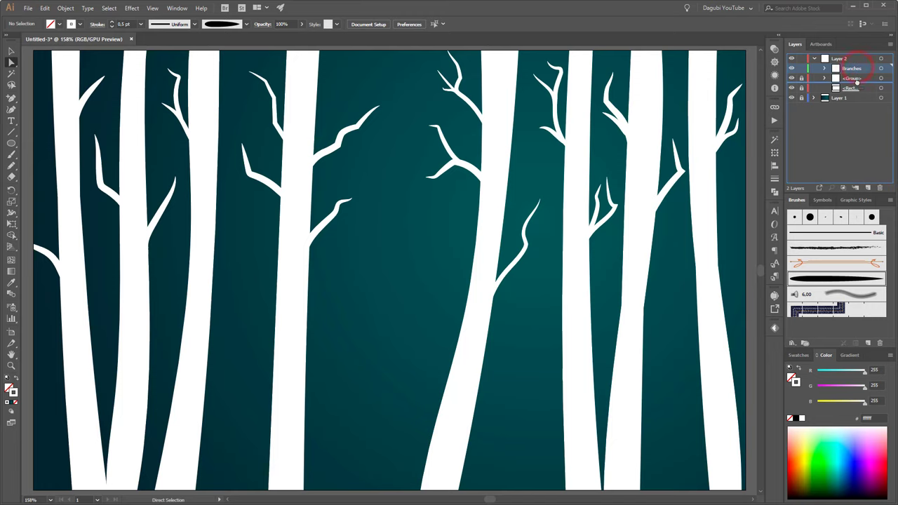
Zoom in on a junction where a left-side branch meets its trunk
left_click(792, 68)
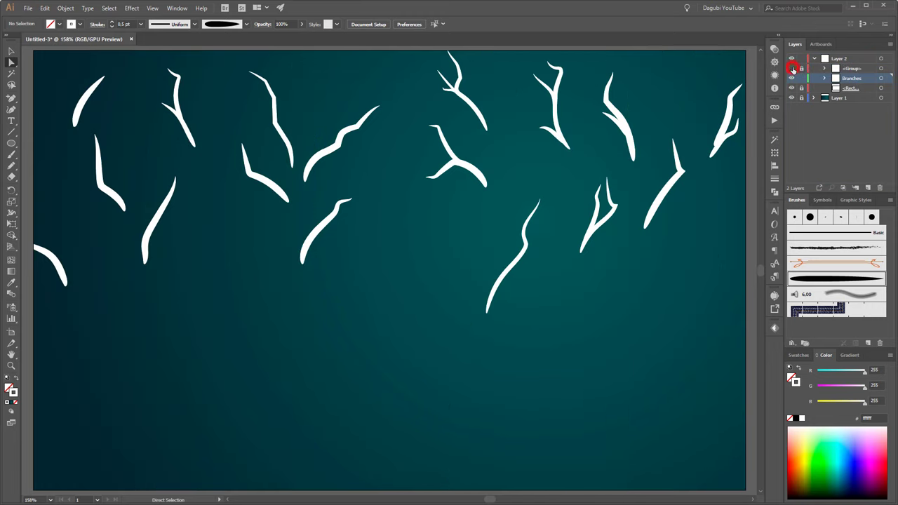
left_click(792, 70)
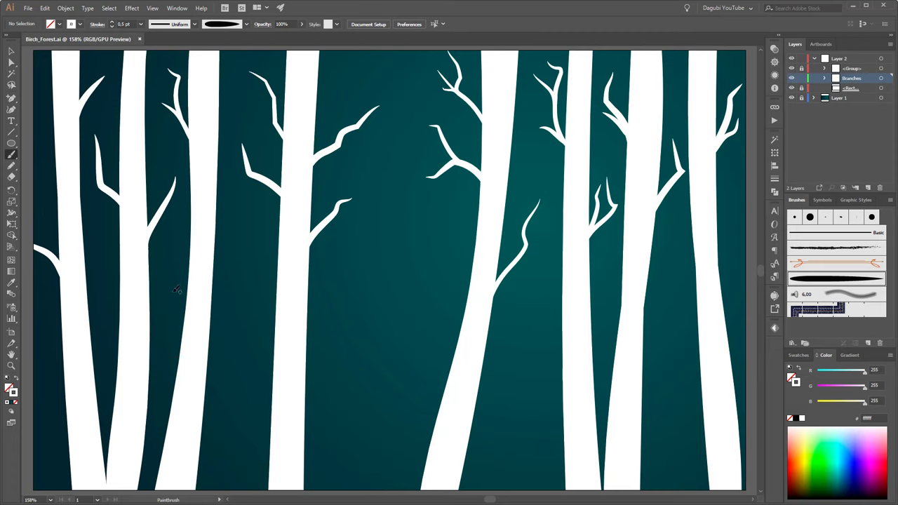
left_click(87, 276)
left_click(176, 267)
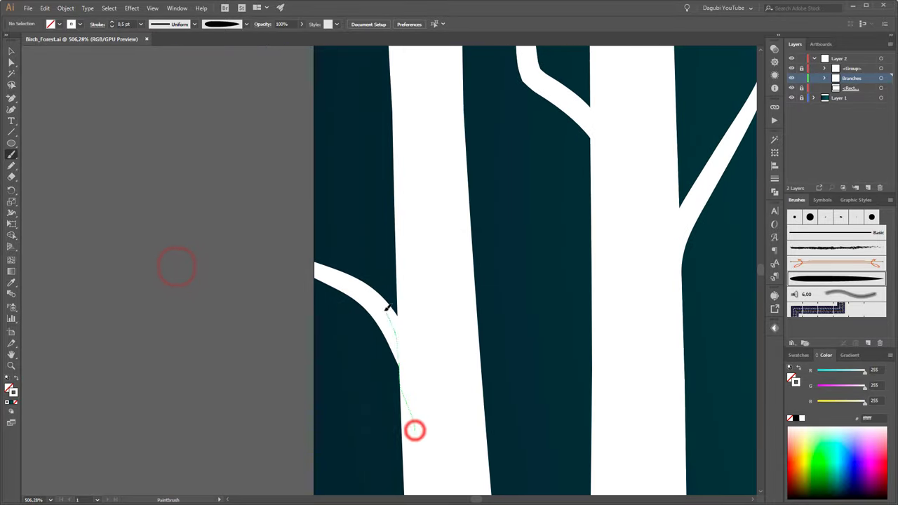
left_click_drag(387, 304, 488, 402)
scroll(395, 437, "down", 5)
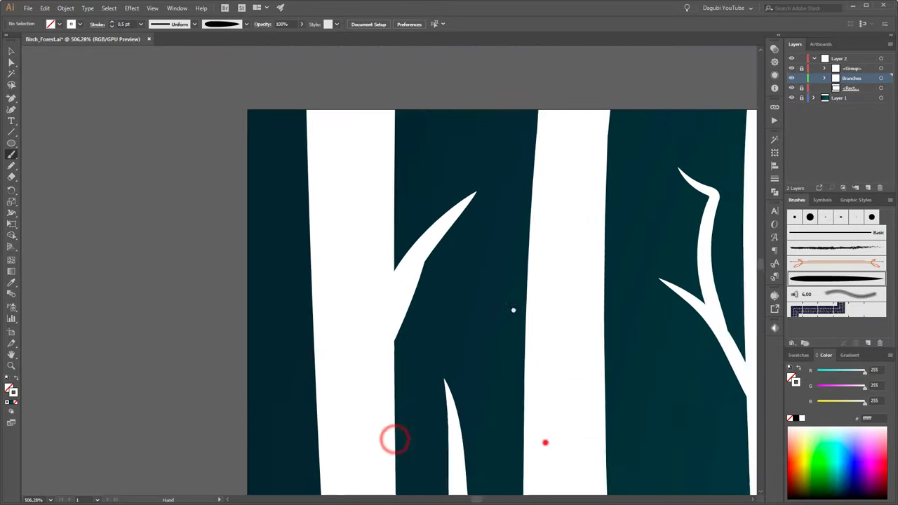
scroll(393, 437, "right", 2)
mouse_move(472, 441)
left_mouse_down()
mouse_move(418, 321)
mouse_move(482, 345)
left_mouse_up()
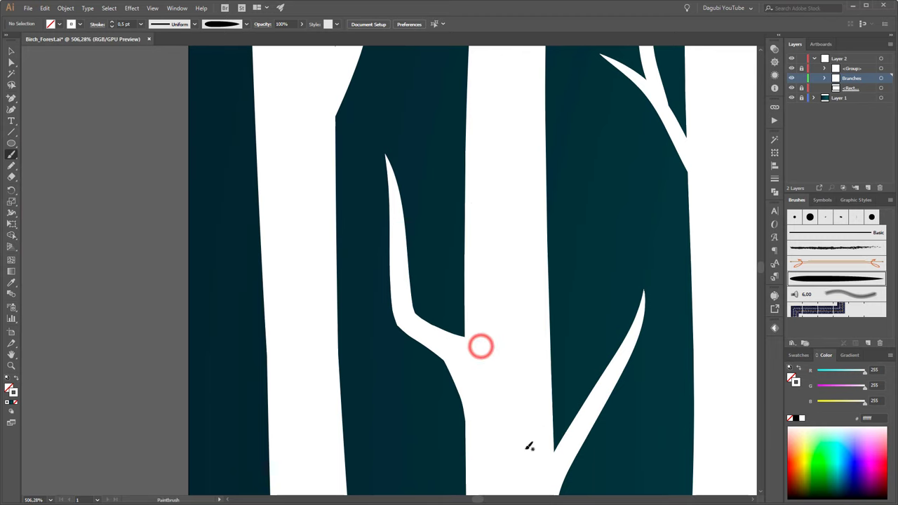
Paint a short brush stroke over the branch-to-trunk join to thicken its base
scroll(491, 393, "down", 5)
scroll(491, 393, "right", 3)
left_click_drag(431, 381, 419, 286)
scroll(482, 224, "down", 5)
scroll(482, 225, "right", 3)
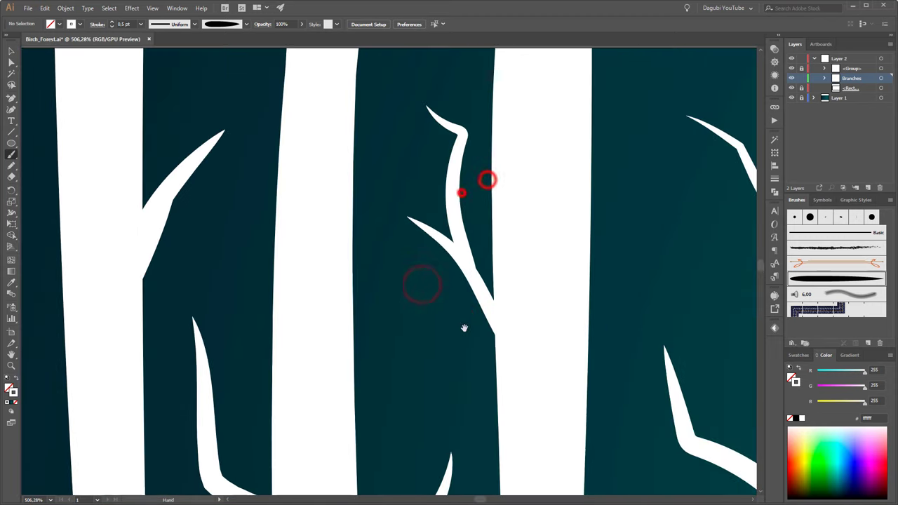
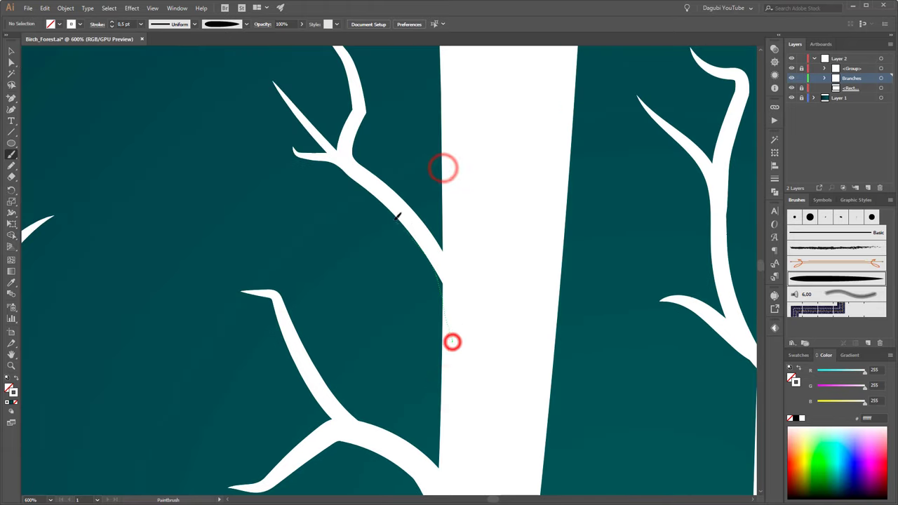
scroll(461, 253, "down", 2)
Paint white brush strokes over the branch-trunk junctions to smooth the joins
scroll(461, 252, "right", 3)
left_click_drag(355, 477, 439, 317)
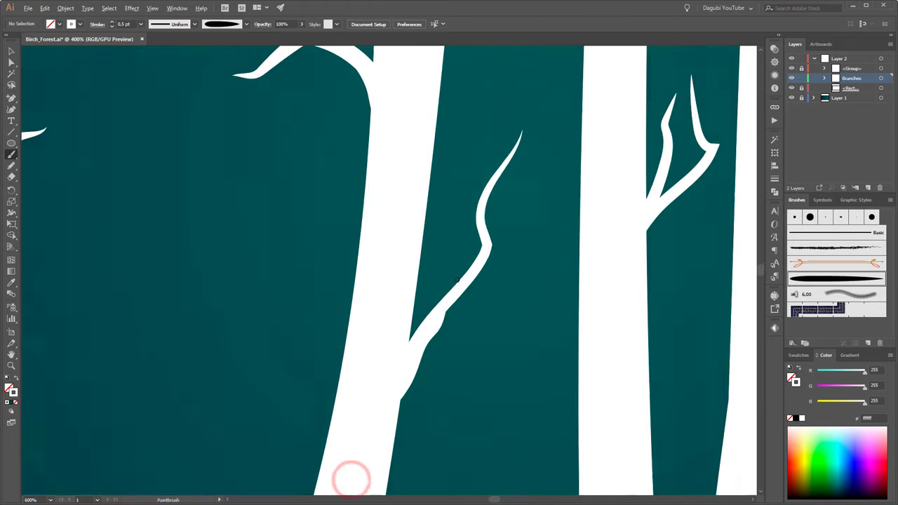
scroll(440, 317, "right", 5)
scroll(492, 280, "right", 3)
mouse_move(505, 358)
left_mouse_down()
mouse_move(470, 214)
mouse_move(517, 347)
mouse_move(507, 279)
left_mouse_up()
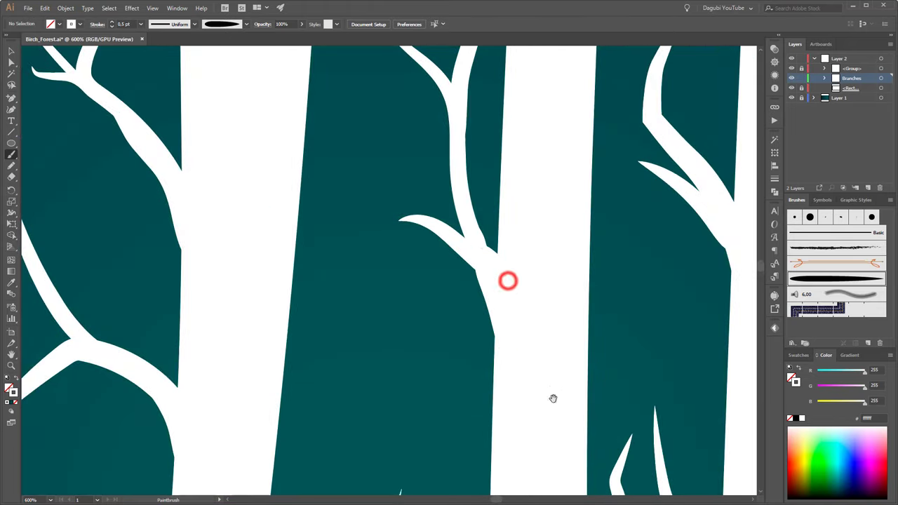
mouse_move(554, 398)
left_mouse_down()
mouse_move(419, 467)
mouse_move(495, 355)
left_mouse_up()
left_click_drag(419, 411, 463, 303)
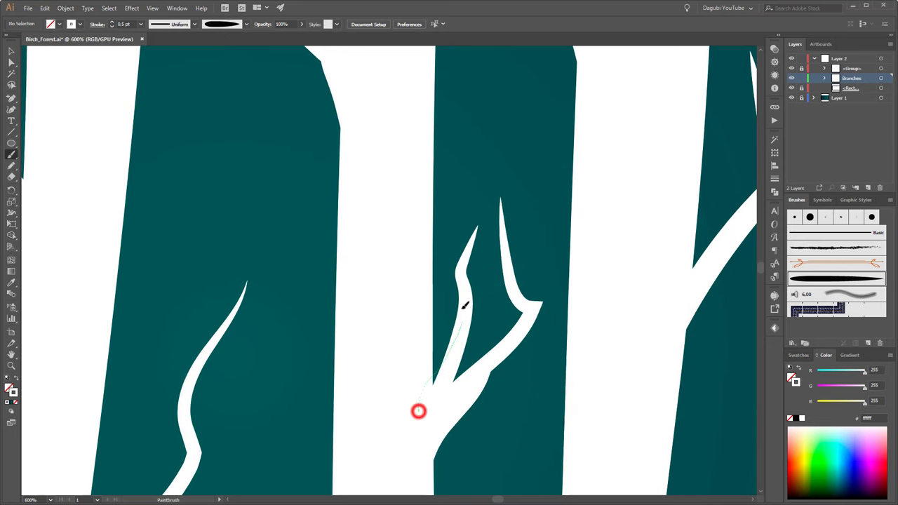
scroll(463, 303, "right", 5)
mouse_move(486, 464)
left_mouse_down()
mouse_move(464, 332)
mouse_move(485, 466)
left_mouse_up()
scroll(595, 303, "left", 5)
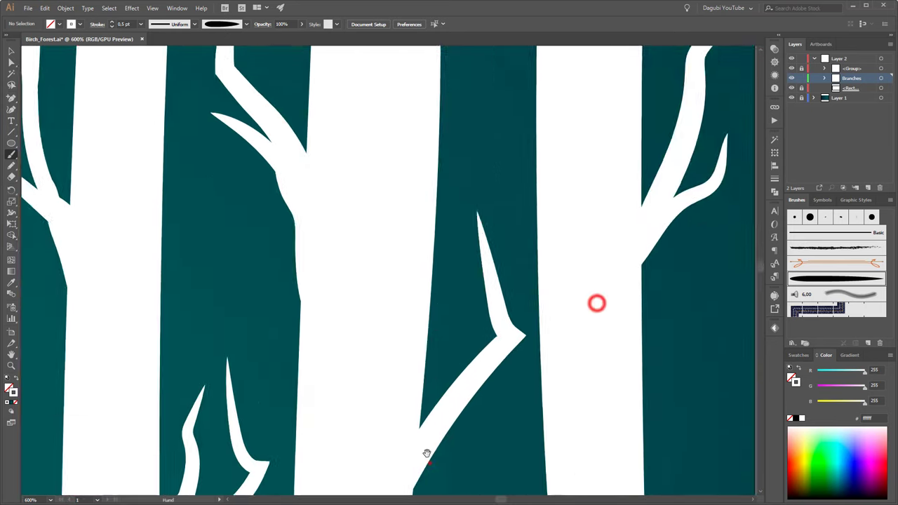
Fit the artboard to the window, then zoom in closely on one trunk
mouse_move(640, 157)
left_mouse_down()
mouse_move(550, 258)
mouse_move(519, 201)
left_mouse_up()
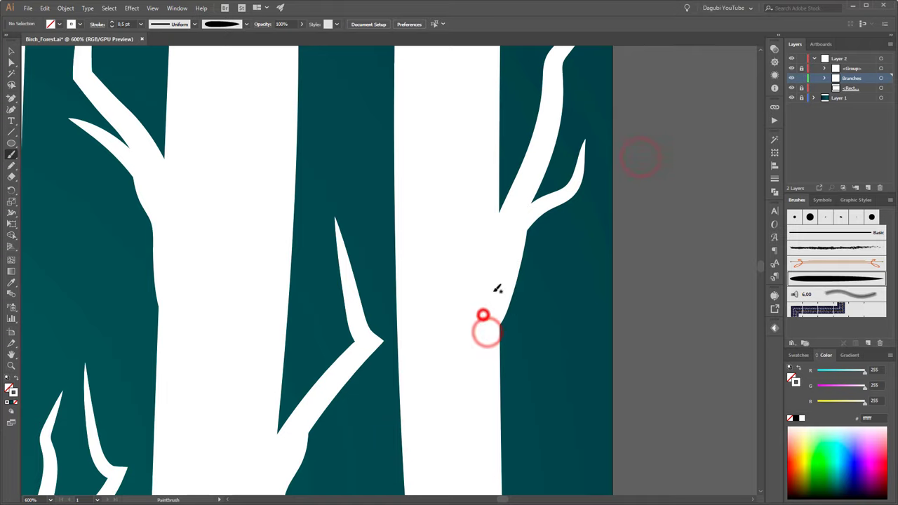
key("ctrl+1")
key("ctrl+0")
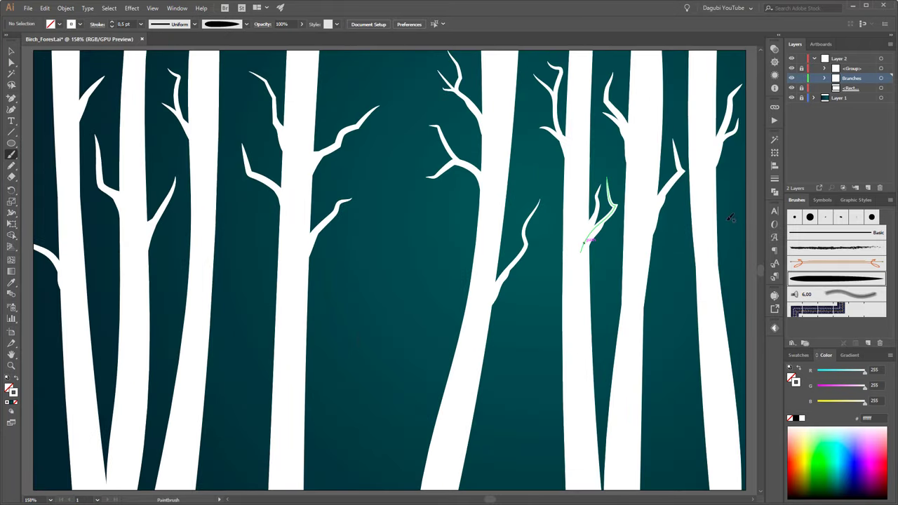
mouse_move(279, 251)
left_mouse_down()
mouse_move(463, 319)
mouse_move(503, 372)
mouse_move(490, 382)
left_mouse_up()
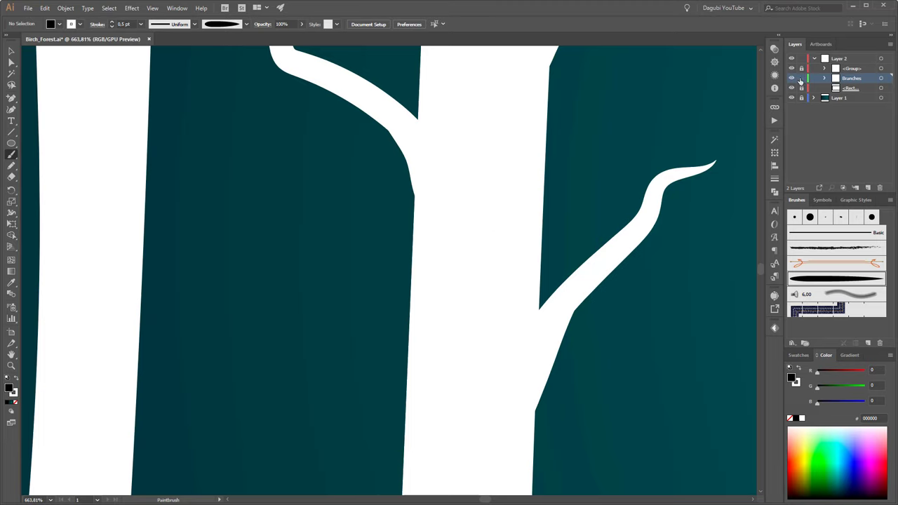
Rename the tree group in the Layers panel to 'Trees'
left_click(850, 69)
double_click(849, 69)
type("Tree")
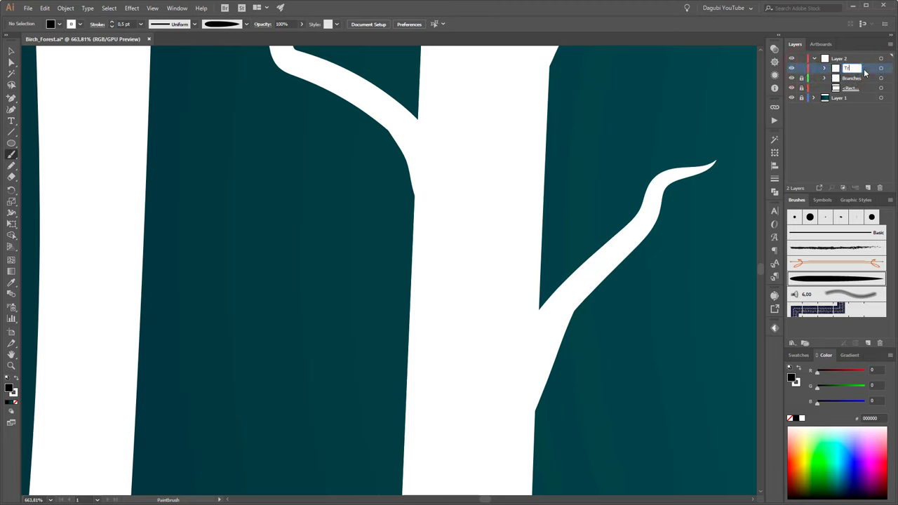
type("s")
key("Return")
Select the Pencil tool and accept its fidelity options
left_click(12, 167)
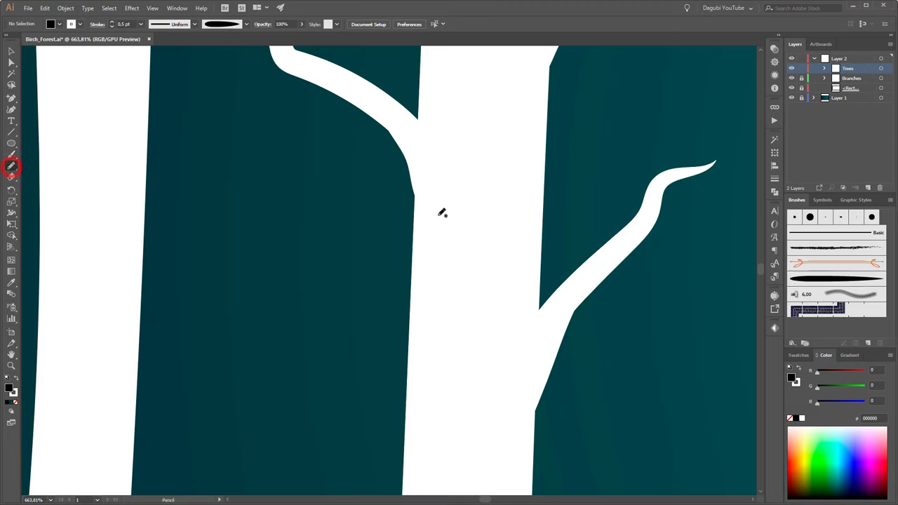
double_click(12, 167)
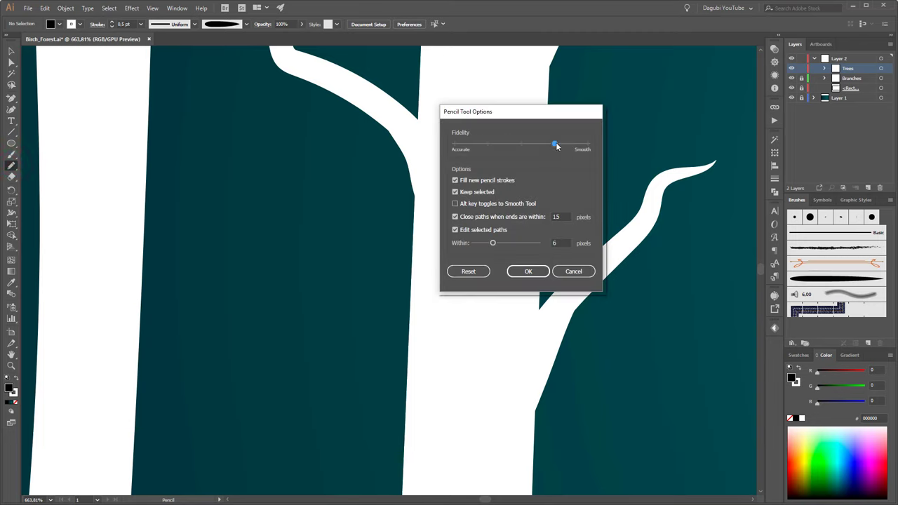
left_click(532, 273)
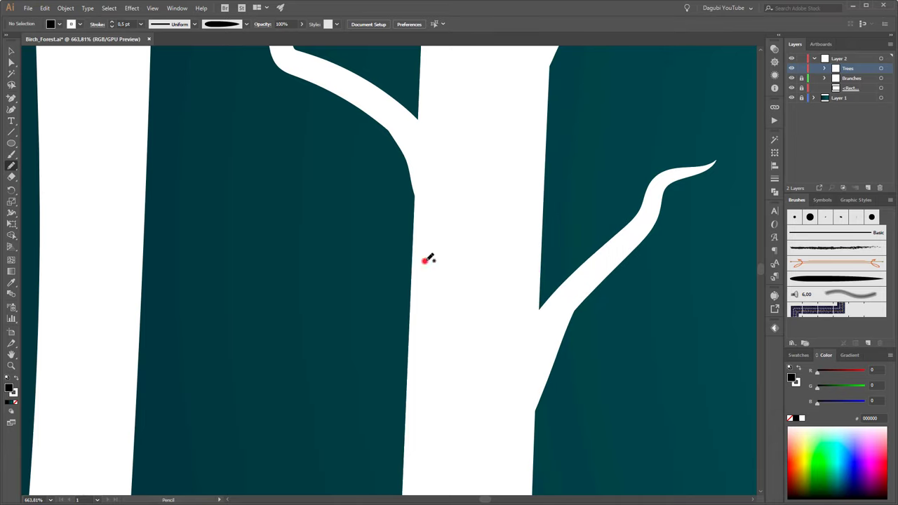
Draw the first closed black bark mark on the trunk with stroke set to None
mouse_move(424, 261)
left_mouse_down()
mouse_move(491, 244)
mouse_move(535, 257)
left_mouse_up()
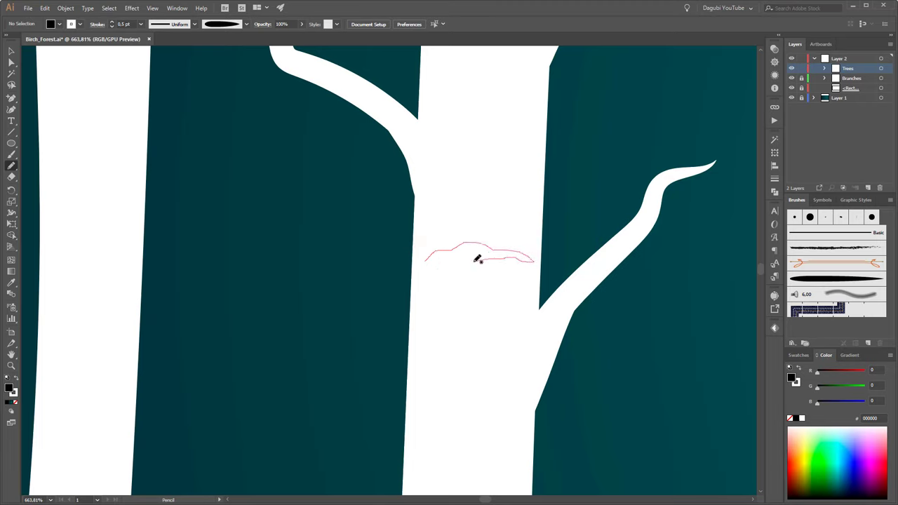
left_click_drag(429, 258, 426, 260)
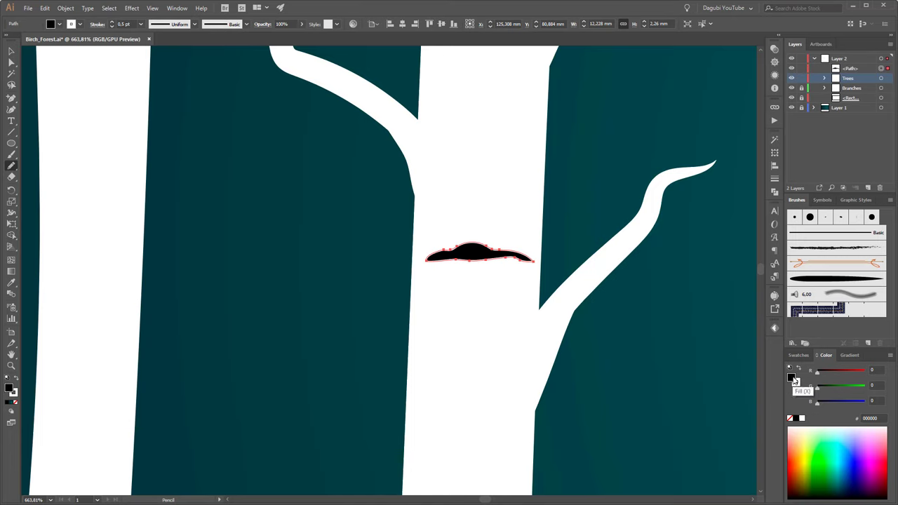
left_click(796, 382)
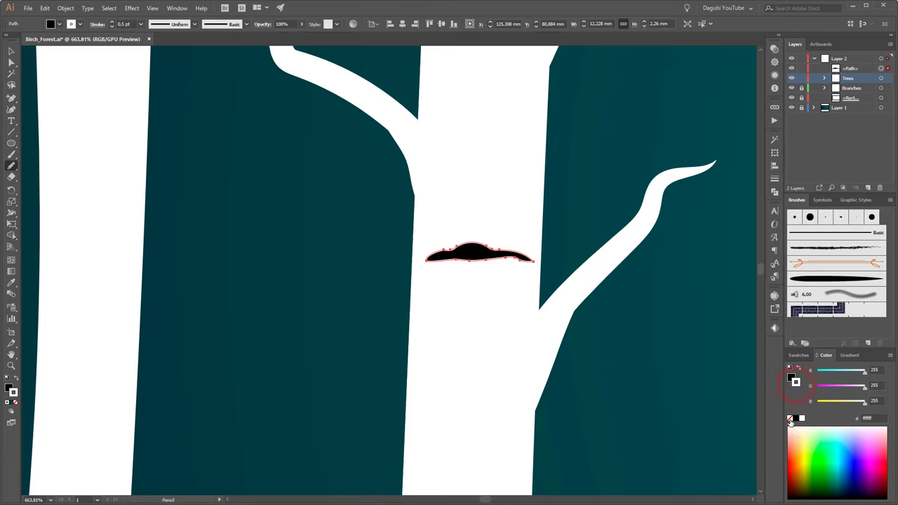
left_click(791, 419)
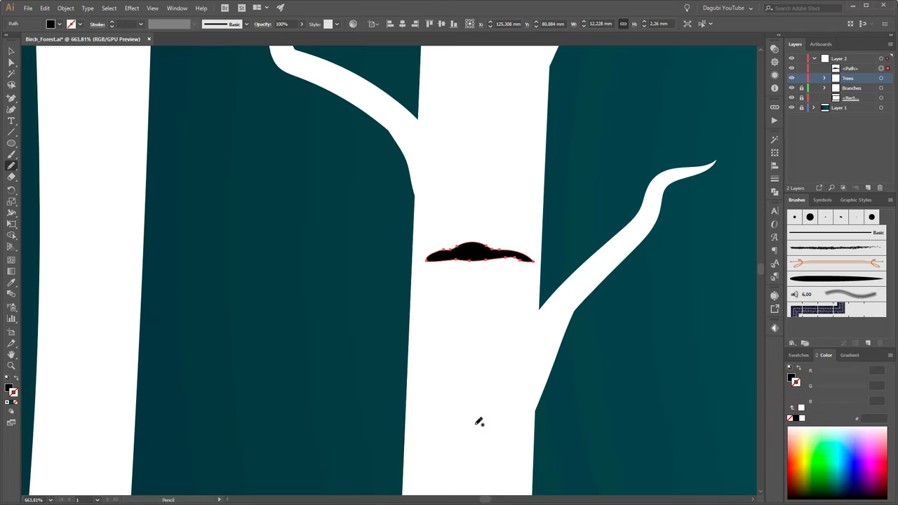
Draw three more filled bark marks further down the trunk
left_click_drag(466, 408, 460, 328)
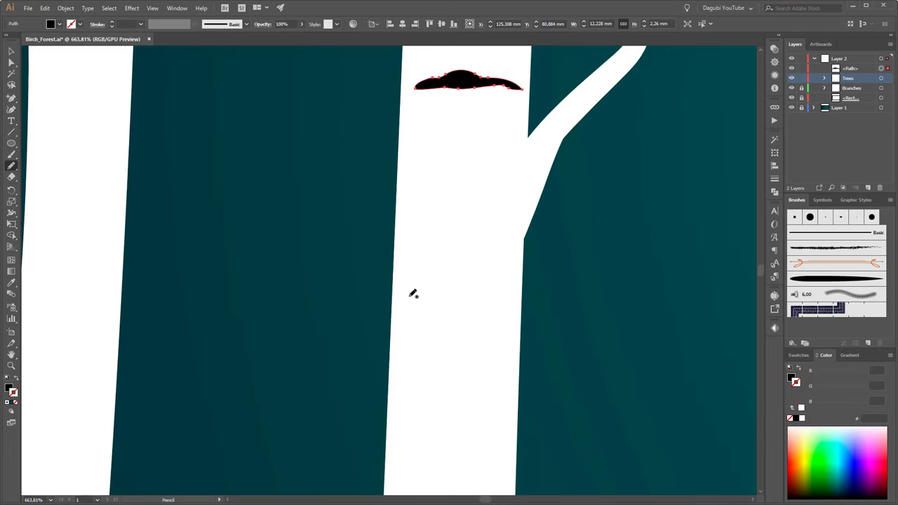
left_click_drag(409, 295, 492, 287)
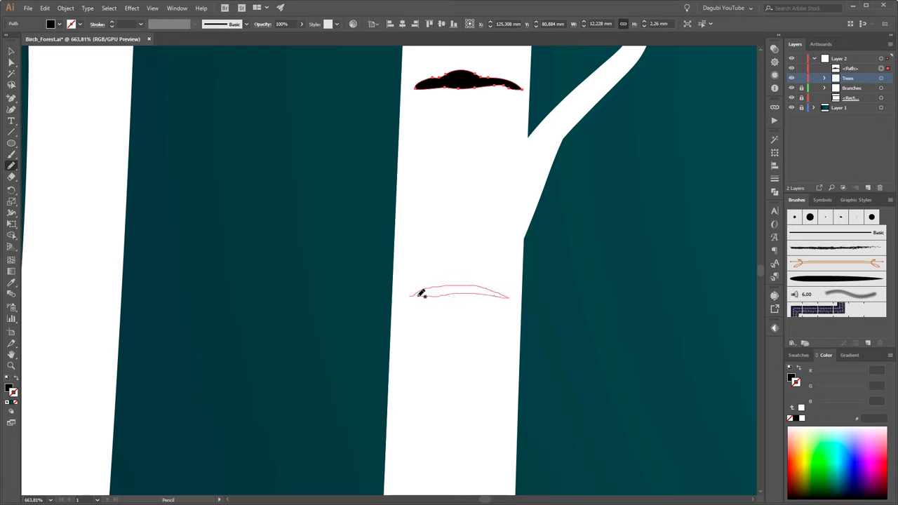
left_click_drag(411, 295, 411, 295)
left_click_drag(421, 359, 452, 351)
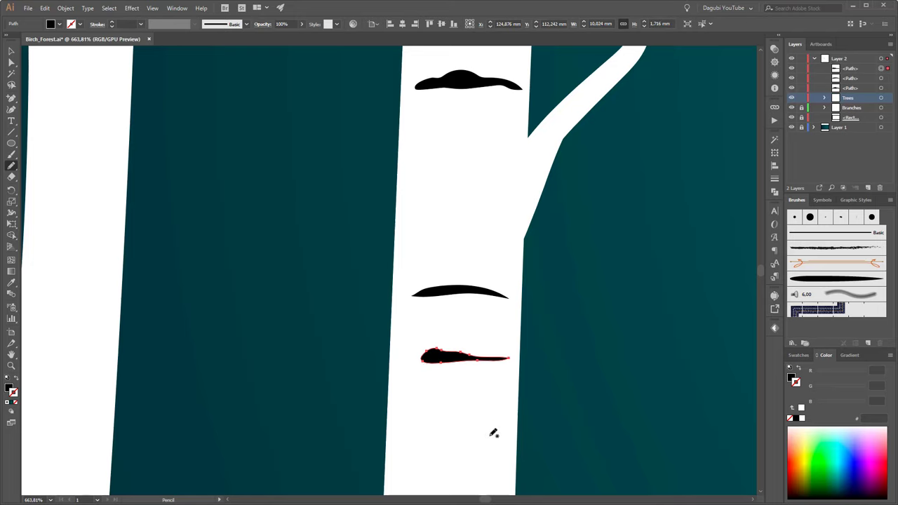
left_click_drag(491, 431, 491, 351)
mouse_move(413, 379)
left_mouse_down()
mouse_move(502, 384)
mouse_move(417, 386)
left_mouse_up()
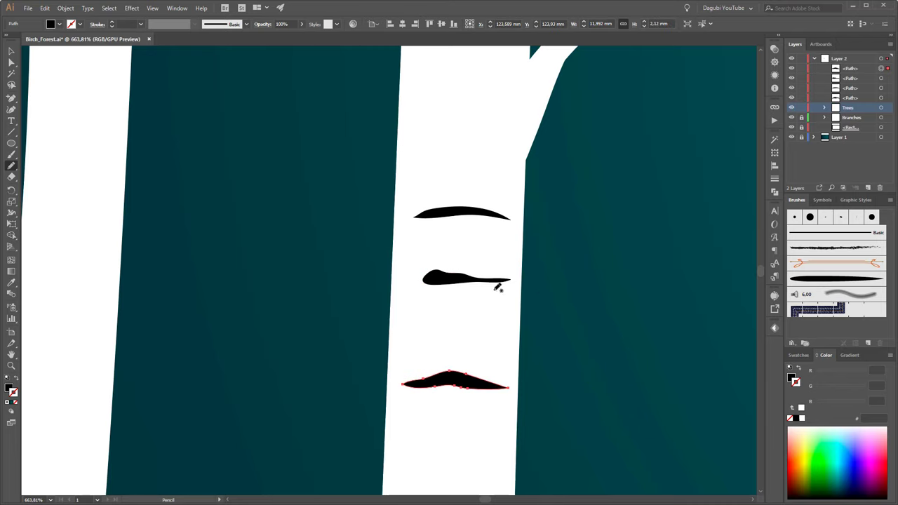
mouse_move(477, 241)
left_mouse_down()
mouse_move(450, 351)
mouse_move(448, 298)
left_mouse_up()
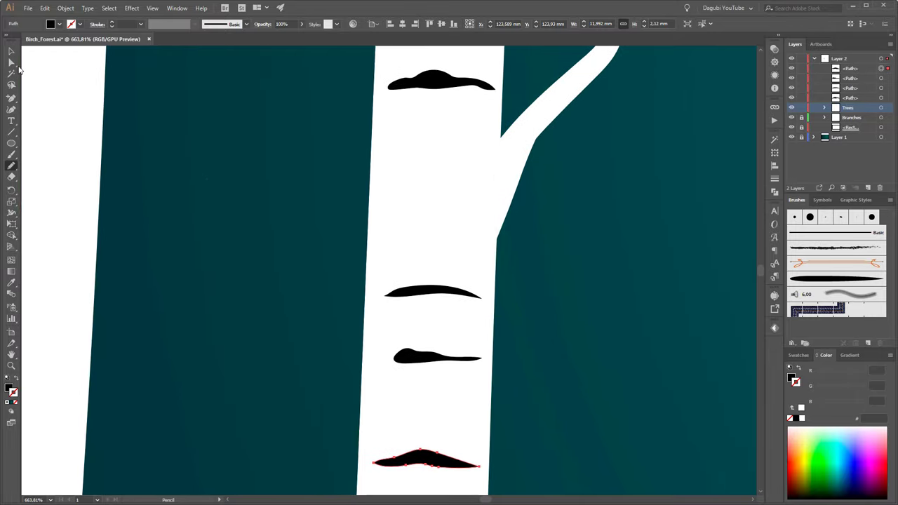
Move the top bark mark lower on the trunk and drag it into the Brushes panel
left_click(12, 50)
left_click_drag(441, 84, 435, 245)
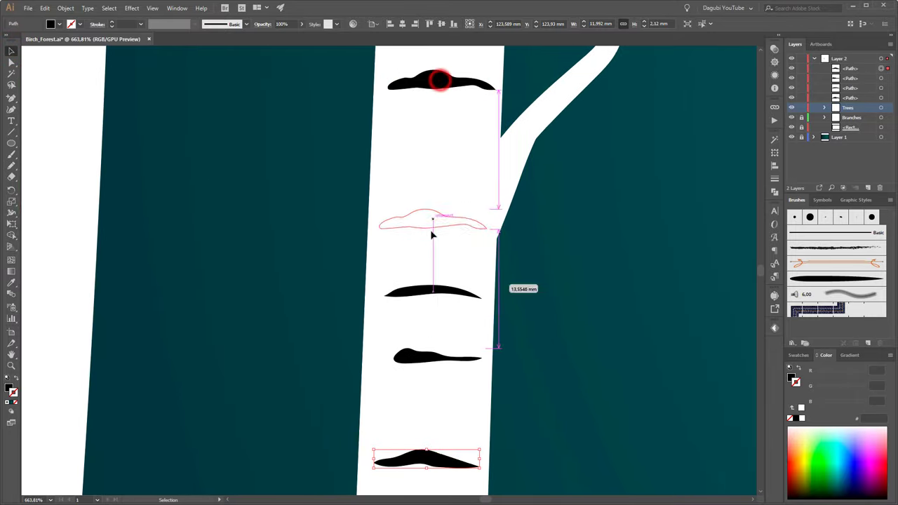
left_click_drag(468, 365, 489, 275)
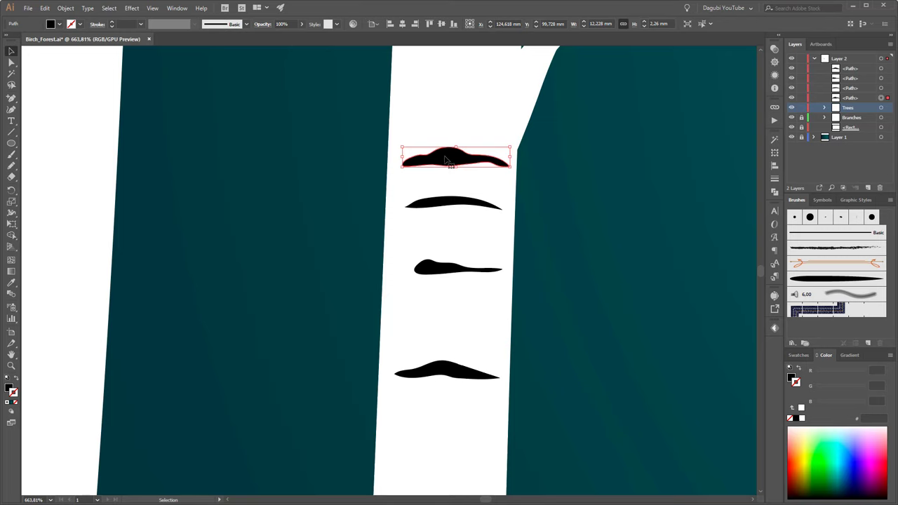
mouse_move(446, 159)
left_mouse_down()
mouse_move(745, 240)
mouse_move(855, 230)
left_mouse_up()
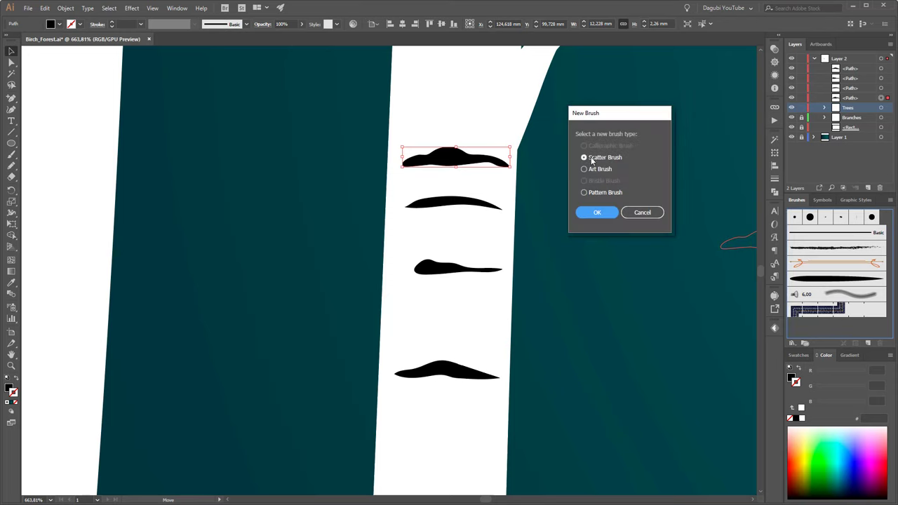
Make the top mark a scatter brush with Random size, spacing, scatter and rotation
left_click(597, 213)
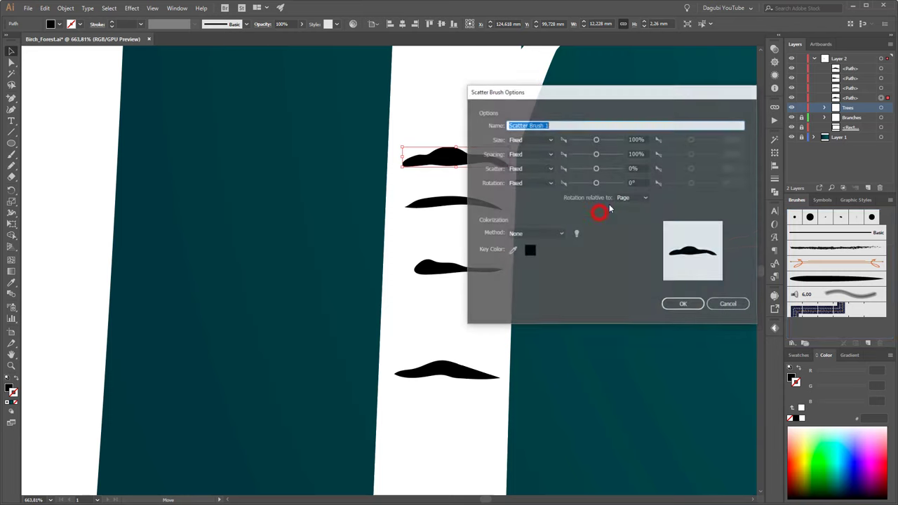
left_click(526, 140)
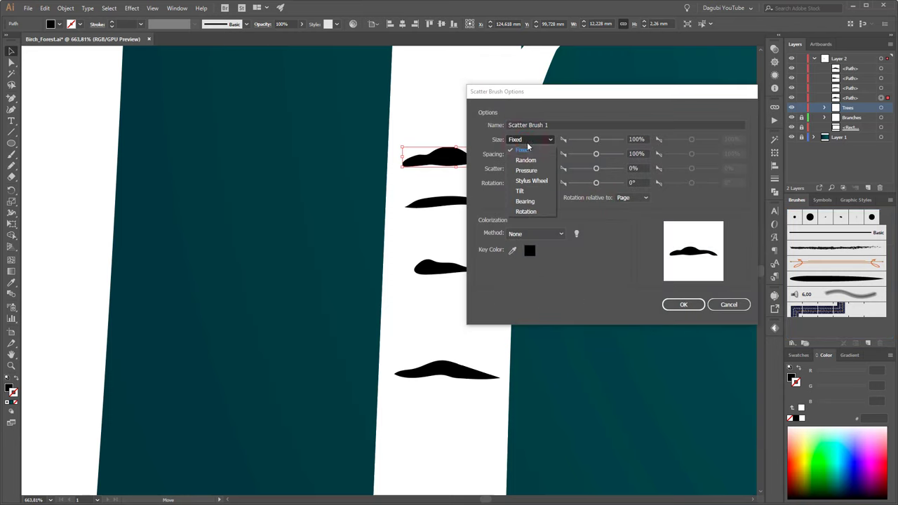
left_click(526, 160)
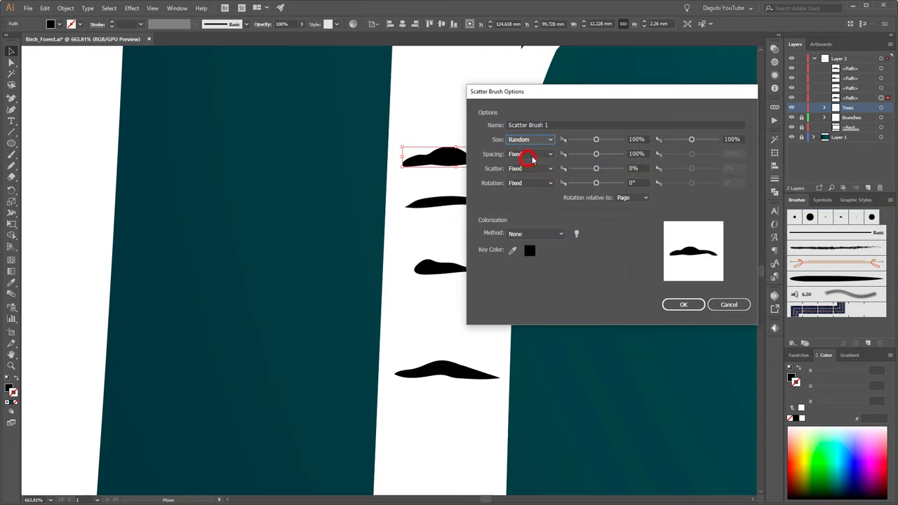
left_click(530, 154)
left_click(532, 173)
left_click(531, 171)
left_click(526, 190)
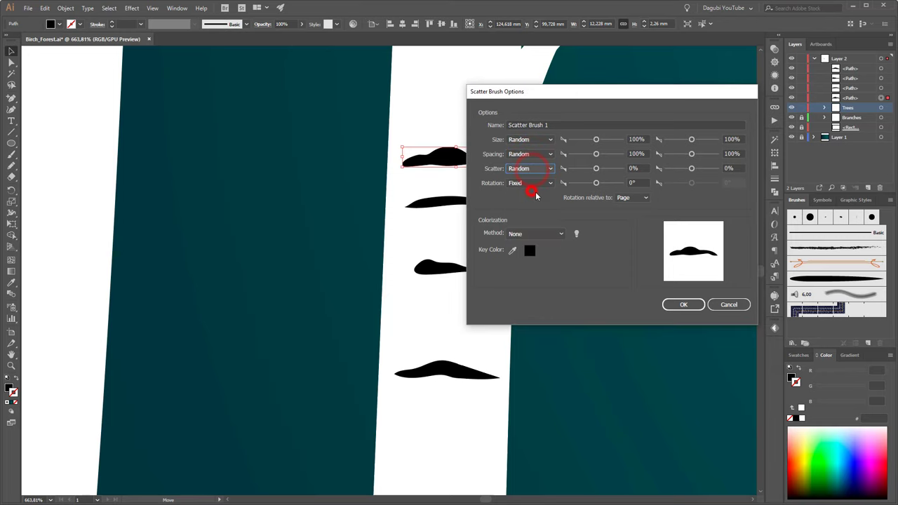
left_click(533, 183)
left_click(527, 203)
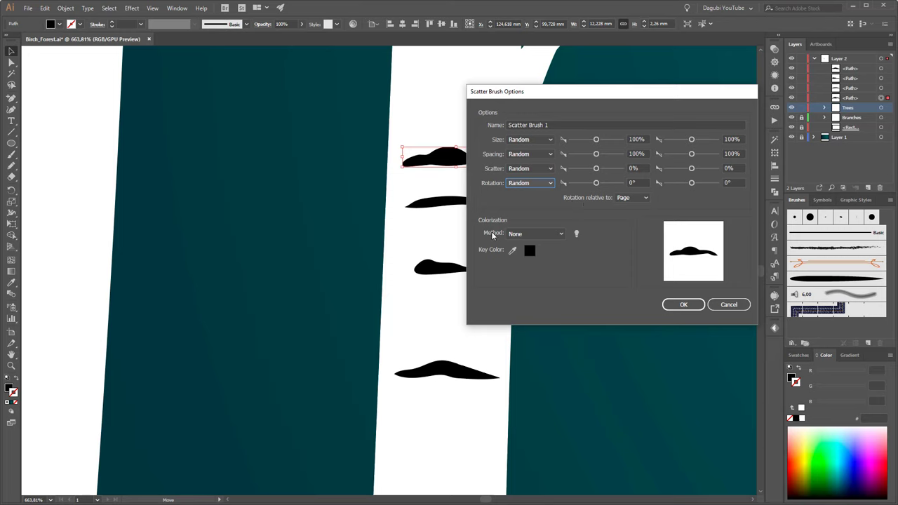
Set colorization to Tints, save Scatter Brush 1, and select the second bark mark
left_click(527, 234)
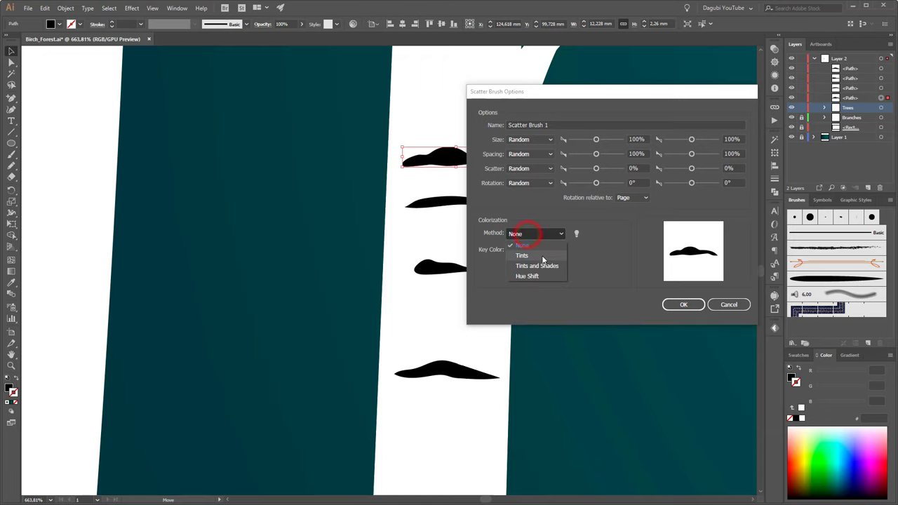
left_click(526, 245)
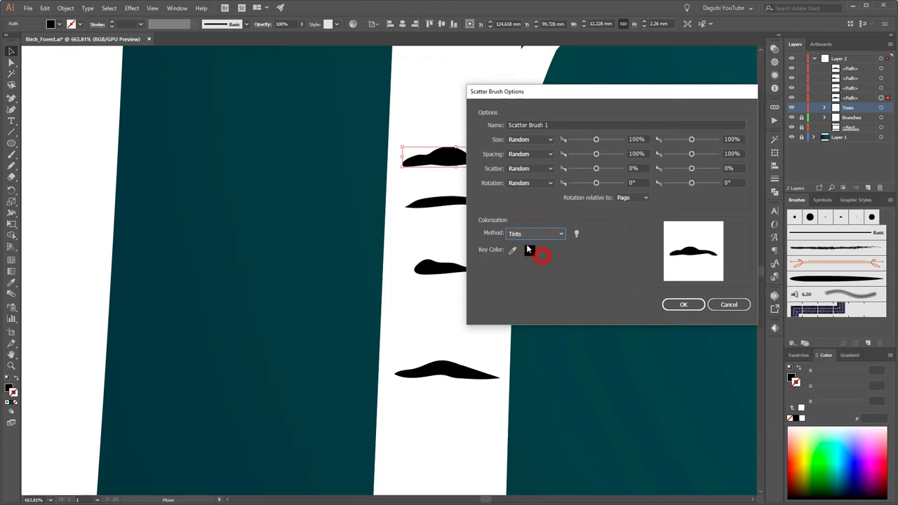
left_click(682, 305)
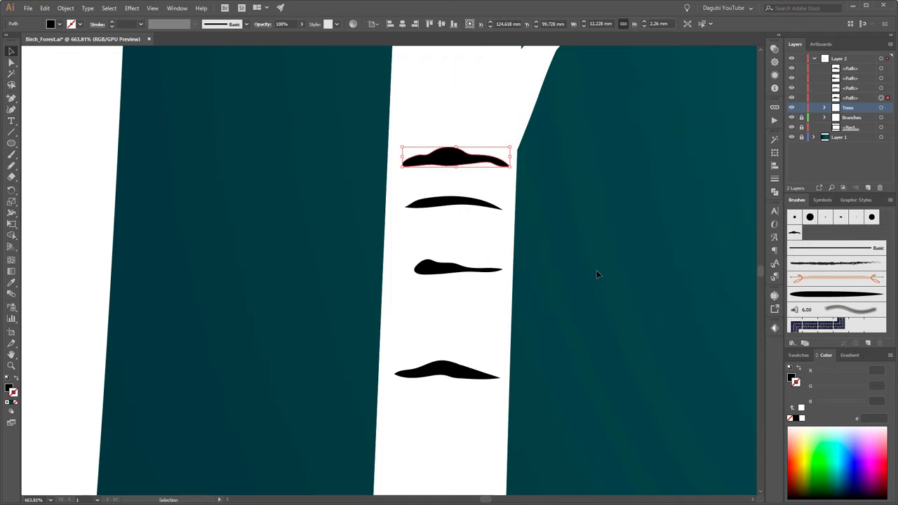
left_click(444, 204)
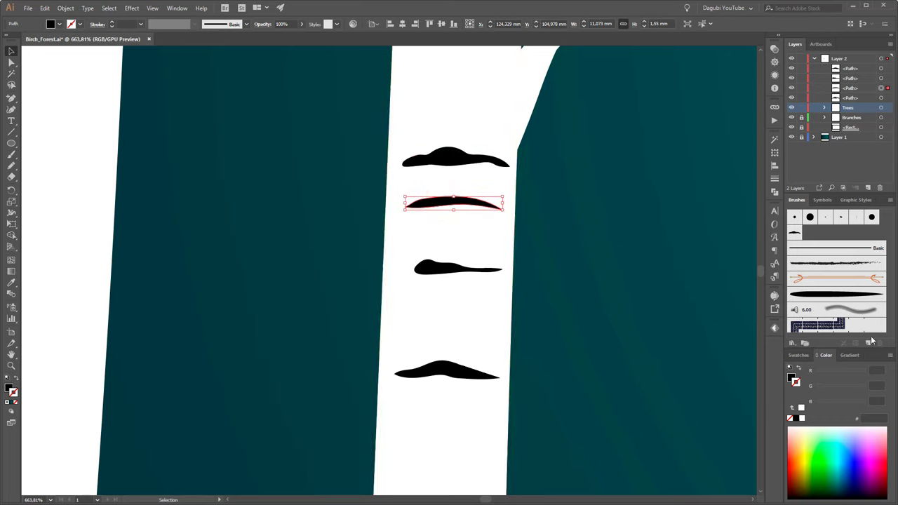
Start a scatter brush from the second bark mark with Random size and spacing
left_click(869, 343)
left_click(602, 157)
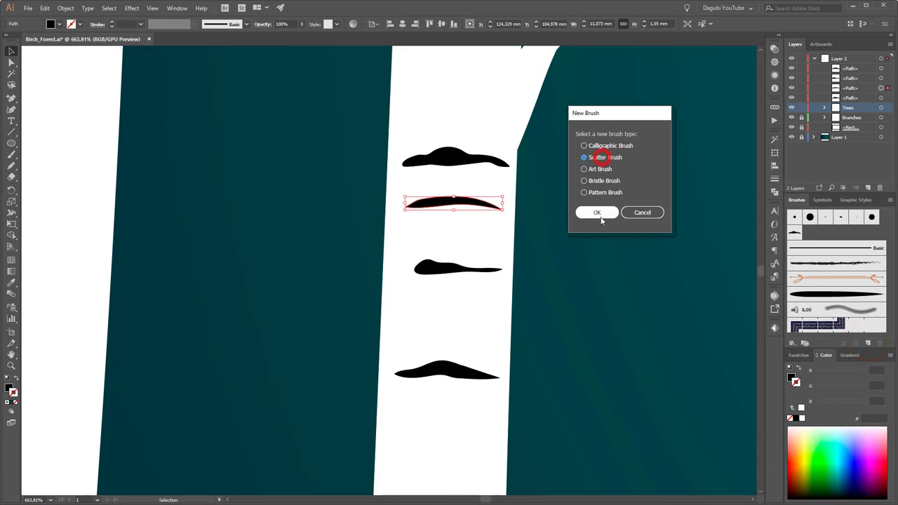
left_click(600, 216)
left_click(531, 140)
left_click(526, 161)
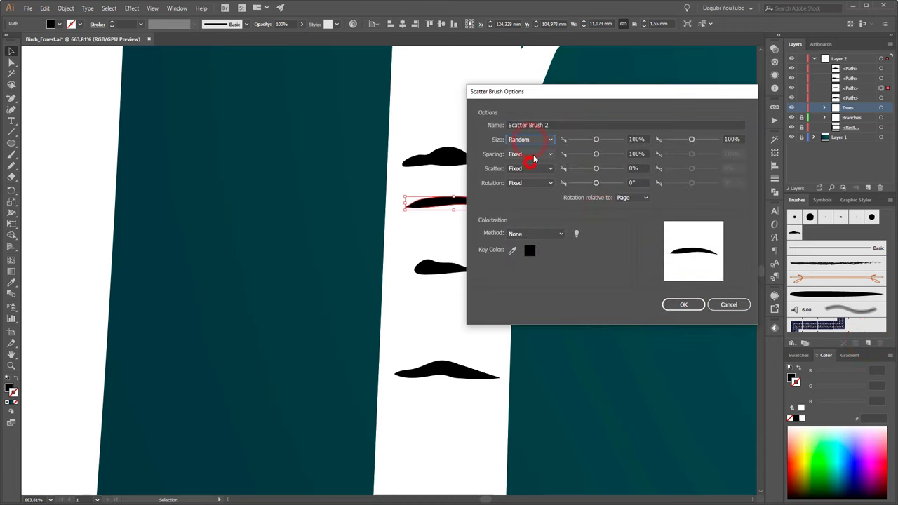
left_click(534, 154)
left_click(535, 174)
Finish the second brush with Random scatter and rotation and Tints colorization
left_click(533, 168)
left_click(535, 190)
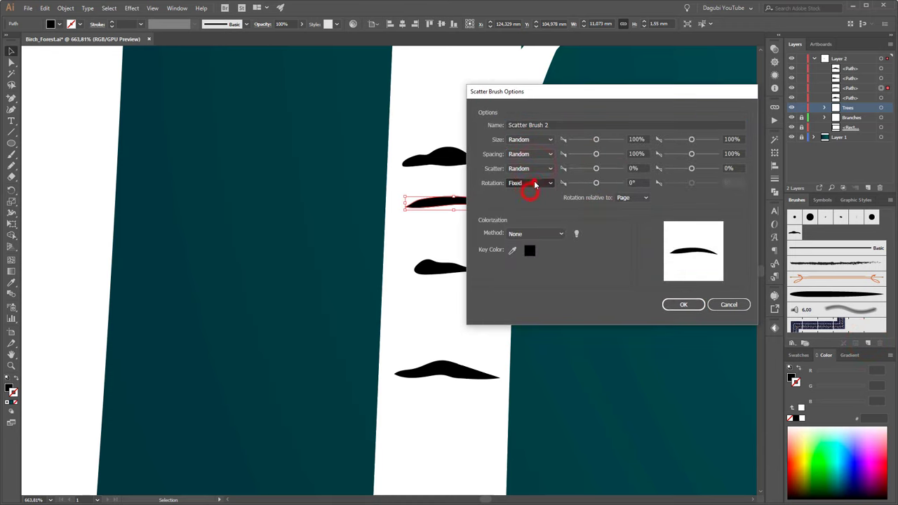
left_click(533, 182)
left_click(527, 203)
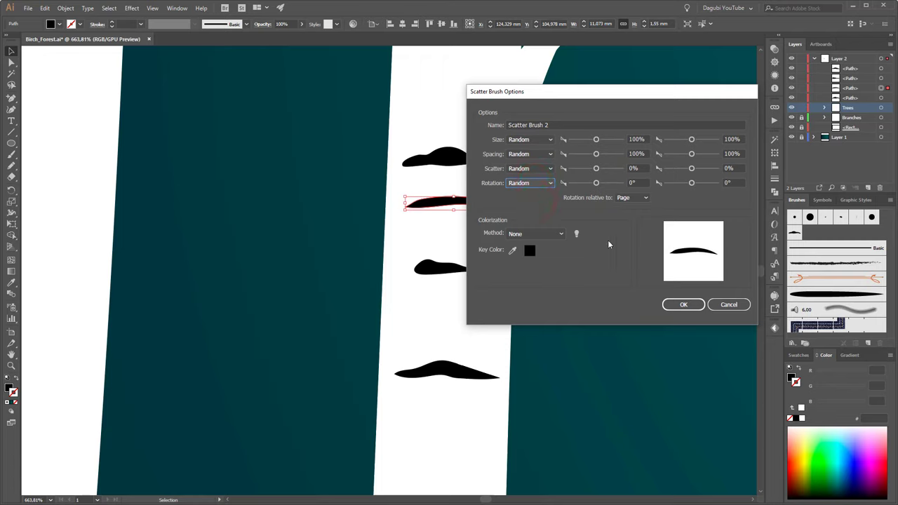
left_click(547, 233)
left_click(548, 253)
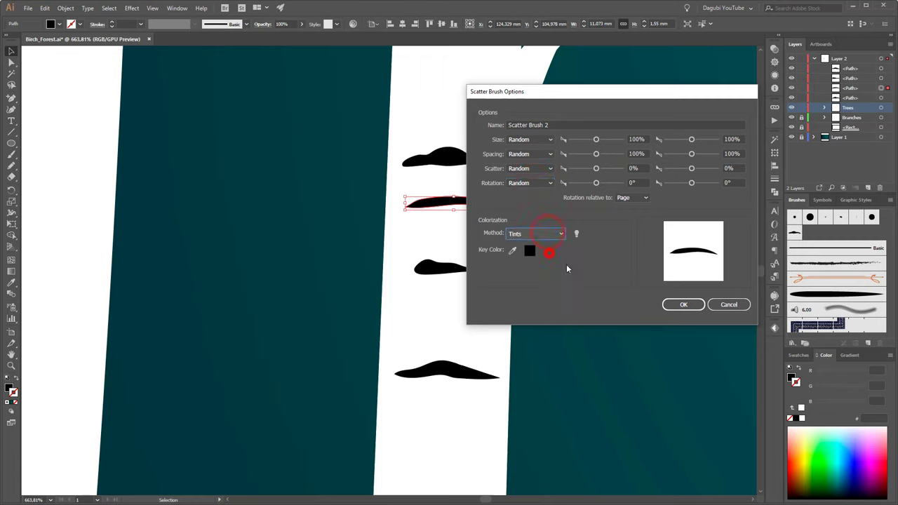
left_click(687, 306)
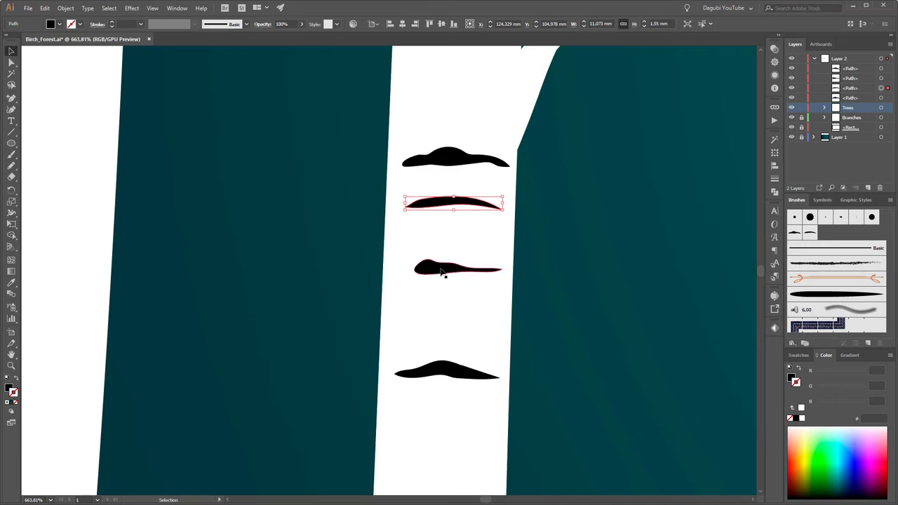
Start a scatter brush from the third bark mark with Random size and spacing
left_click(442, 272)
left_click(868, 342)
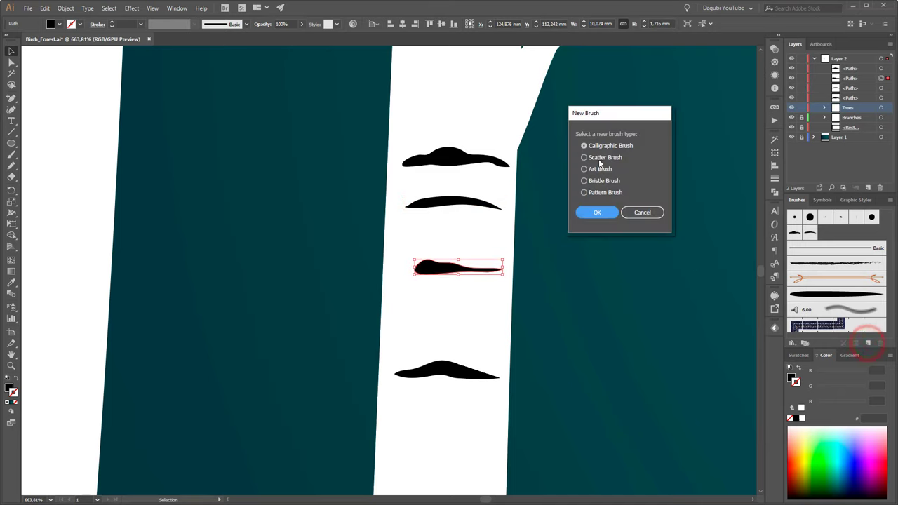
left_click(600, 158)
left_click(597, 212)
left_click(535, 139)
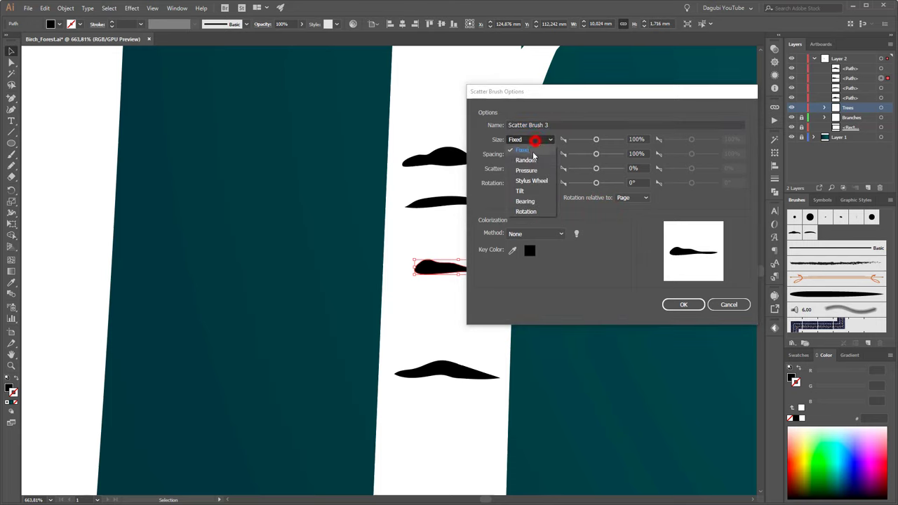
left_click(526, 160)
left_click(534, 154)
left_click(533, 174)
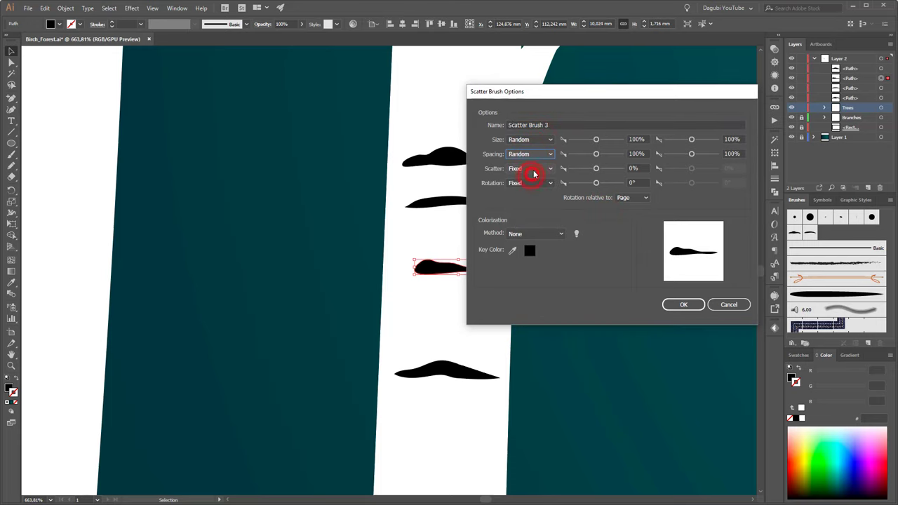
Finish the third brush with Random scatter and rotation and Tints colorization
left_click(535, 193)
left_click(538, 184)
left_click(534, 208)
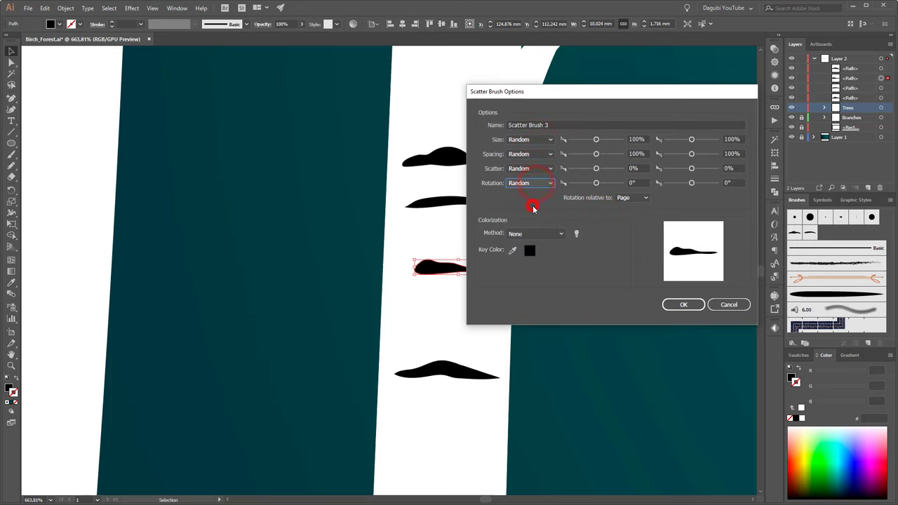
left_click(535, 233)
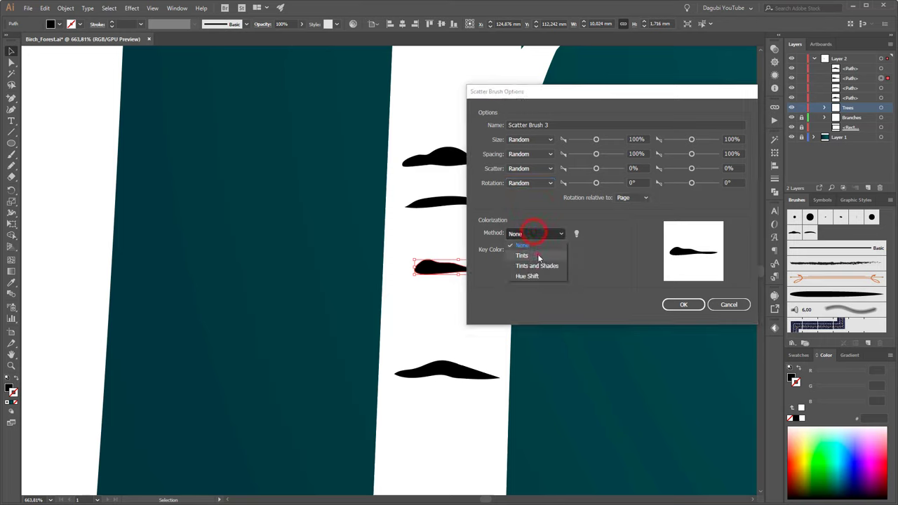
left_click(538, 257)
left_click(684, 304)
Start a scatter brush from the bottom bark mark with Random size and spacing
left_click(452, 373)
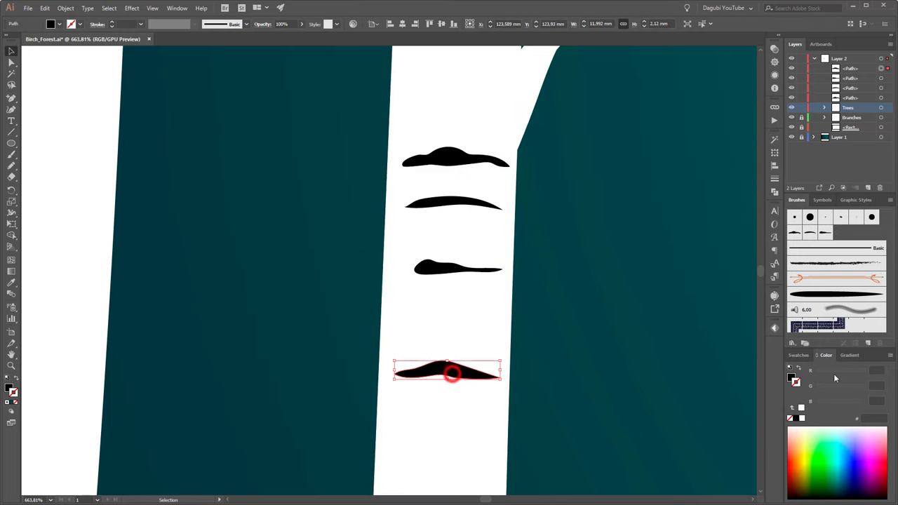
left_click(868, 344)
left_click(585, 157)
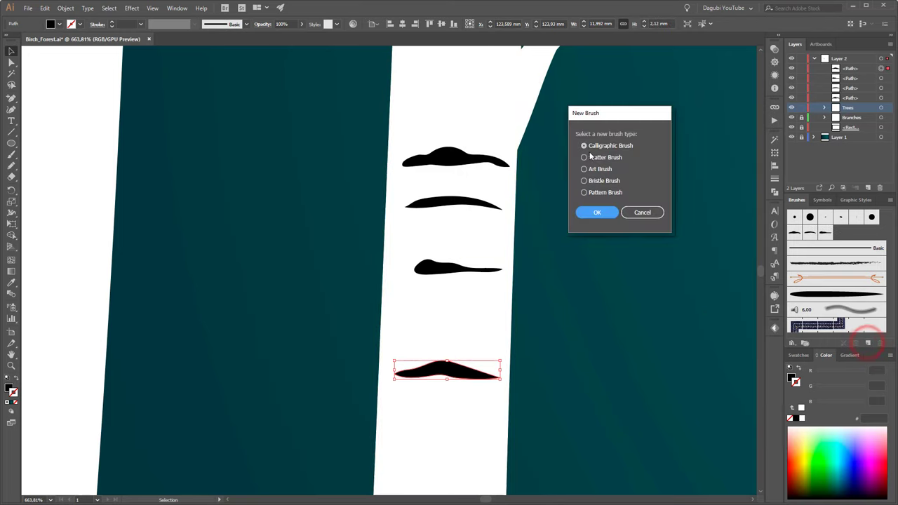
left_click(597, 212)
left_click(527, 139)
left_click(520, 156)
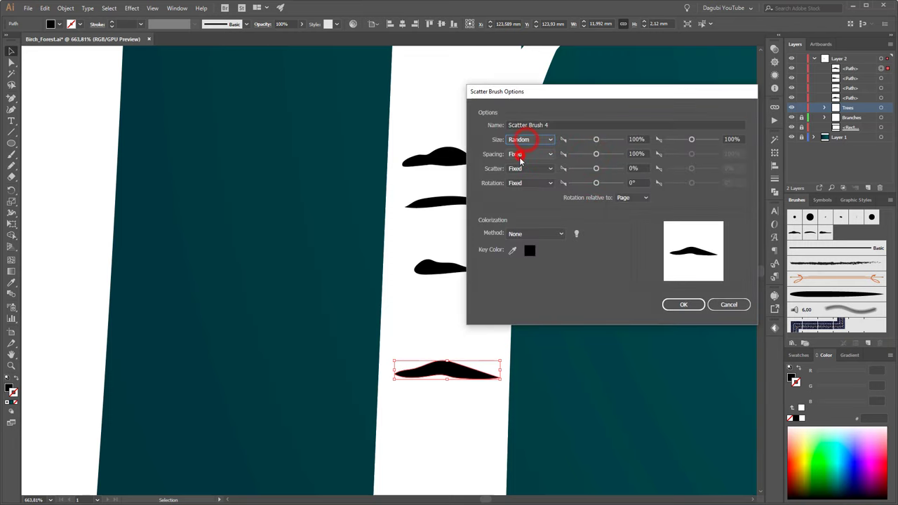
left_click(520, 156)
left_click(518, 169)
Finish the fourth brush with Random scatter and rotation and Tints colorization
left_click(523, 168)
left_click(527, 184)
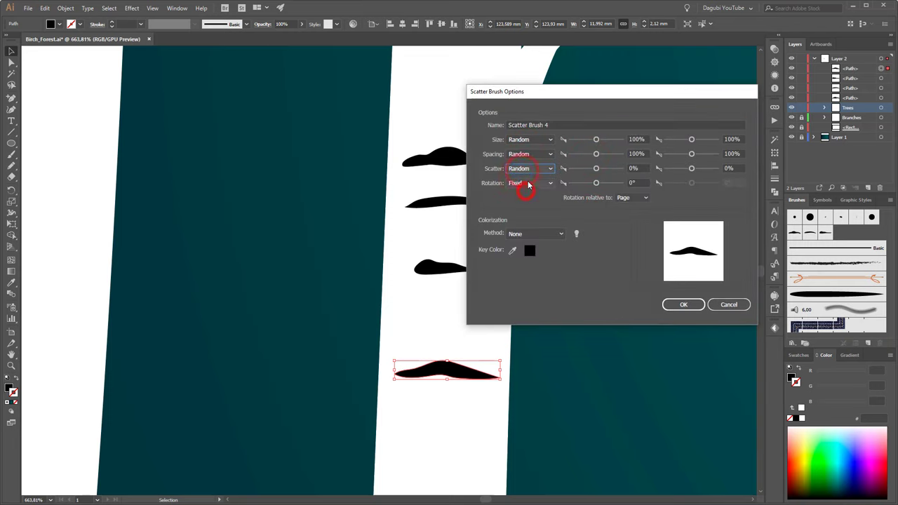
left_click(530, 206)
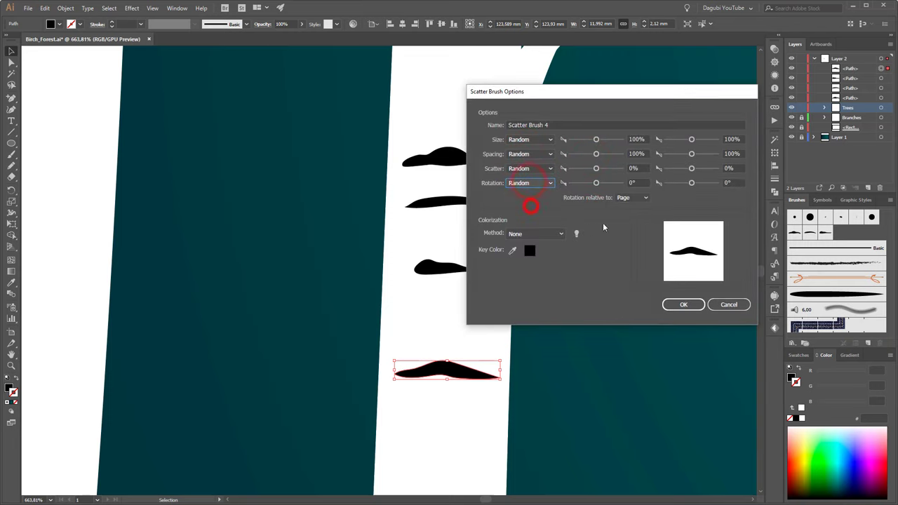
left_click(537, 234)
left_click(537, 252)
left_click(693, 307)
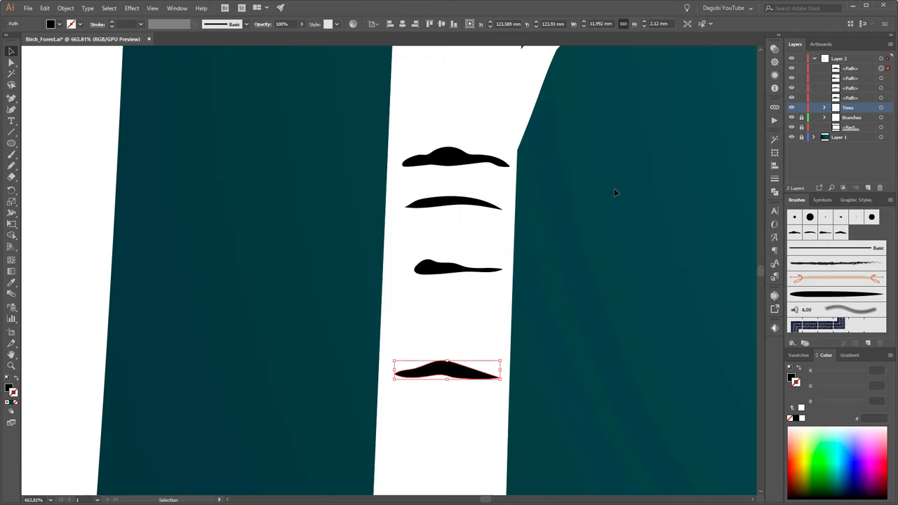
Paint a vertical stroke down a second birch trunk and apply Scatter Brush 1 to it
scroll(602, 167, "down", 3)
scroll(594, 187, "down", 2)
scroll(236, 204, "down", 1)
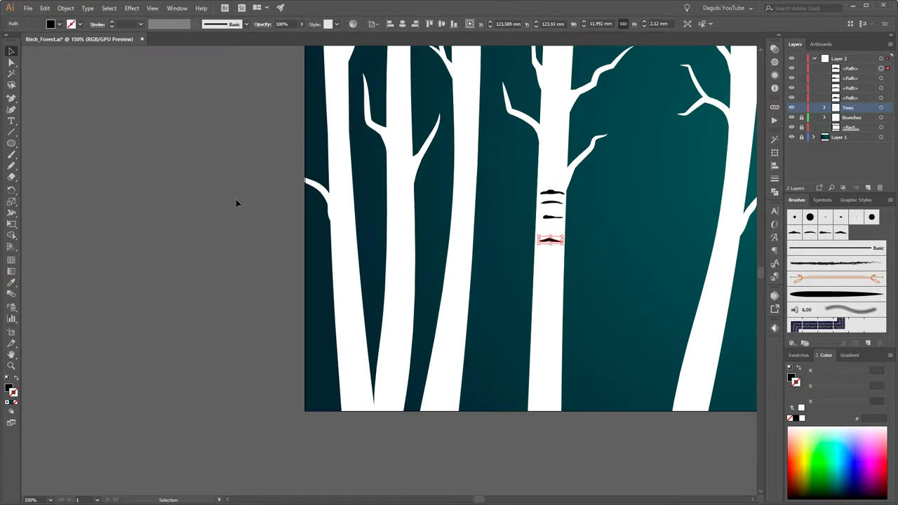
left_click(11, 155)
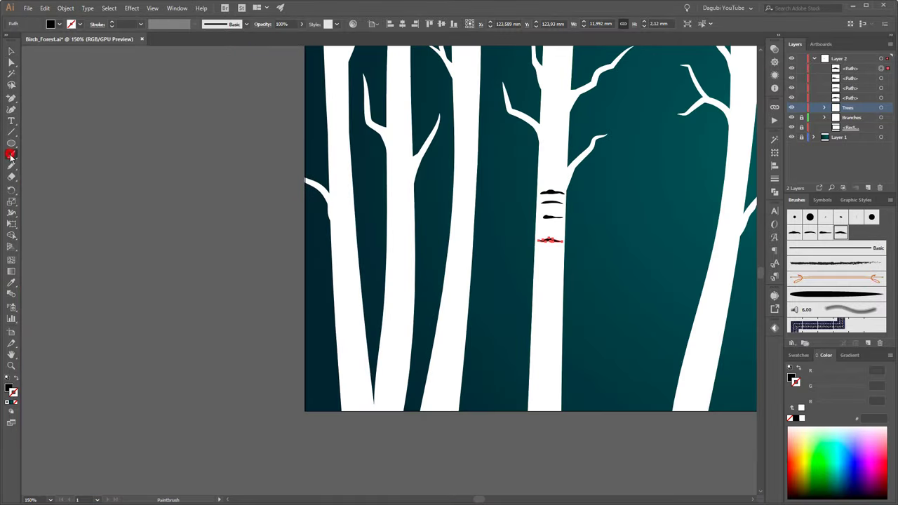
left_click_drag(437, 163, 332, 231)
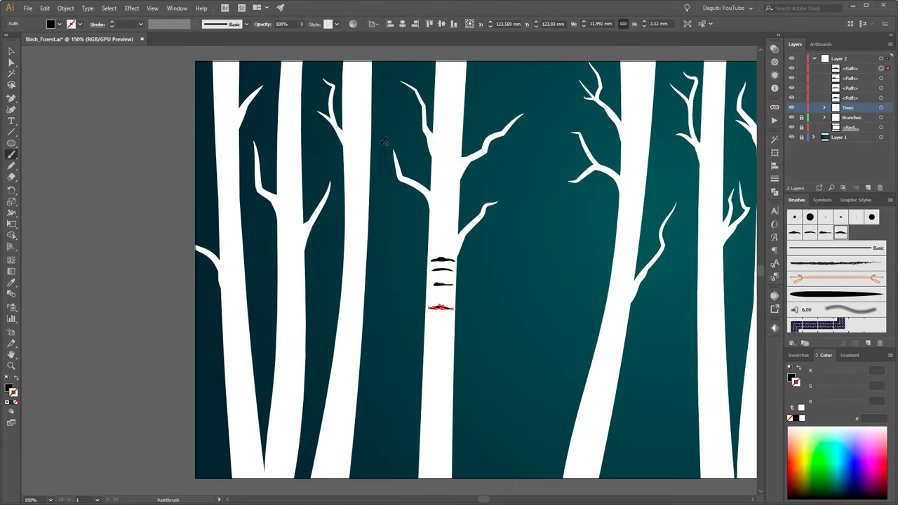
left_click_drag(358, 80, 351, 397)
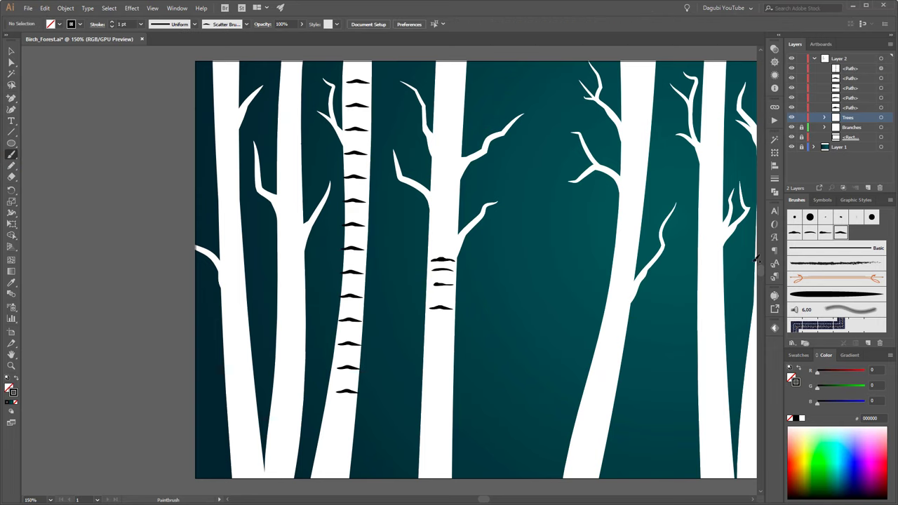
left_click(356, 130)
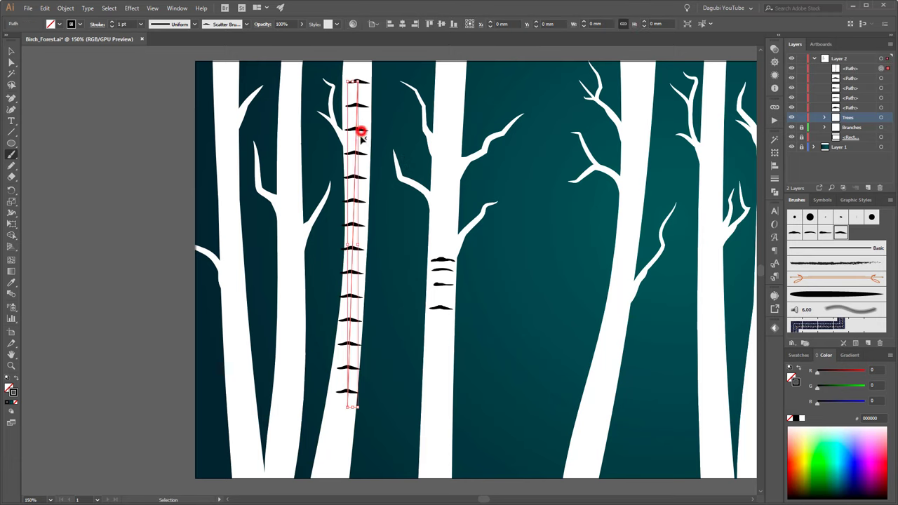
left_click(795, 234)
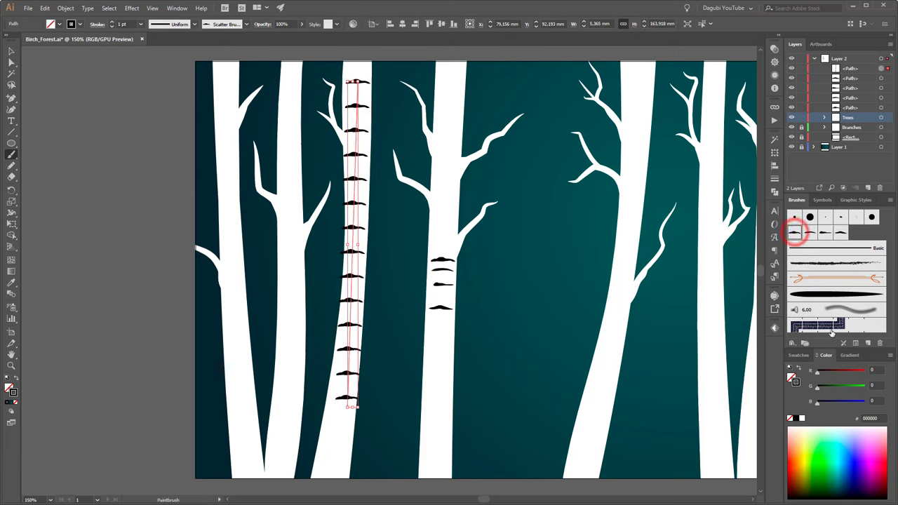
In Scatter Brush 1 options, set size 45–167% and maximum spacing 234%
double_click(795, 234)
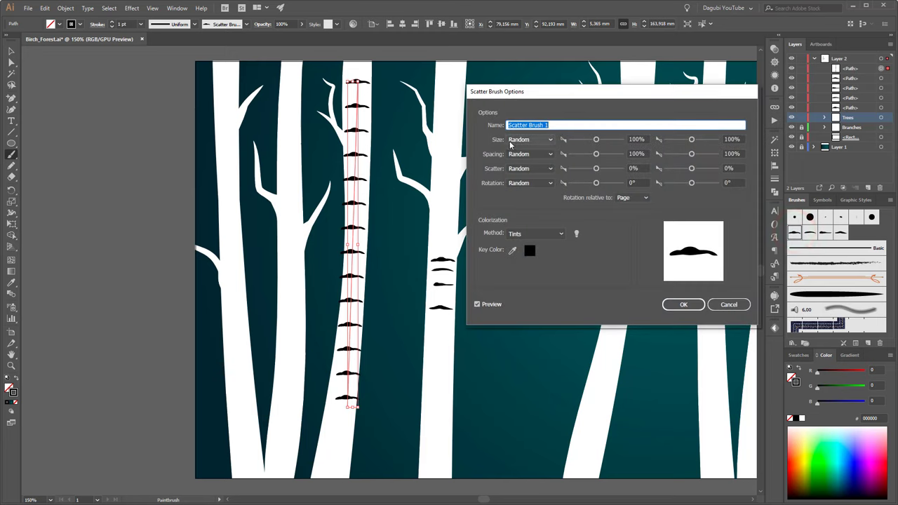
left_click_drag(621, 93, 599, 107)
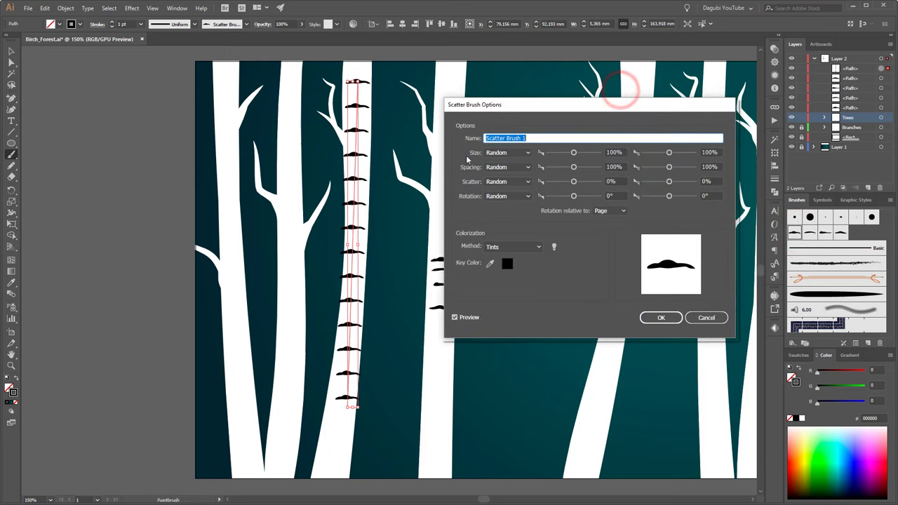
left_click_drag(574, 152, 559, 153)
left_click_drag(668, 152, 672, 153)
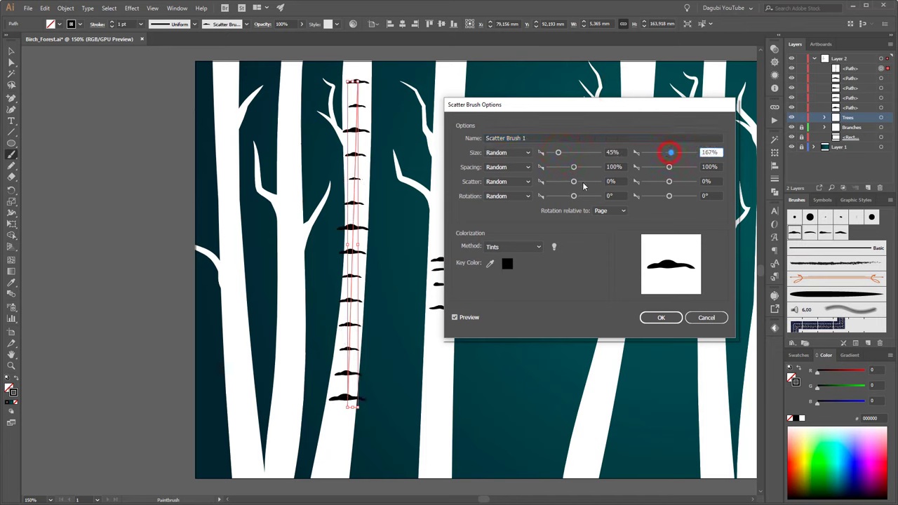
left_click_drag(574, 167, 560, 171)
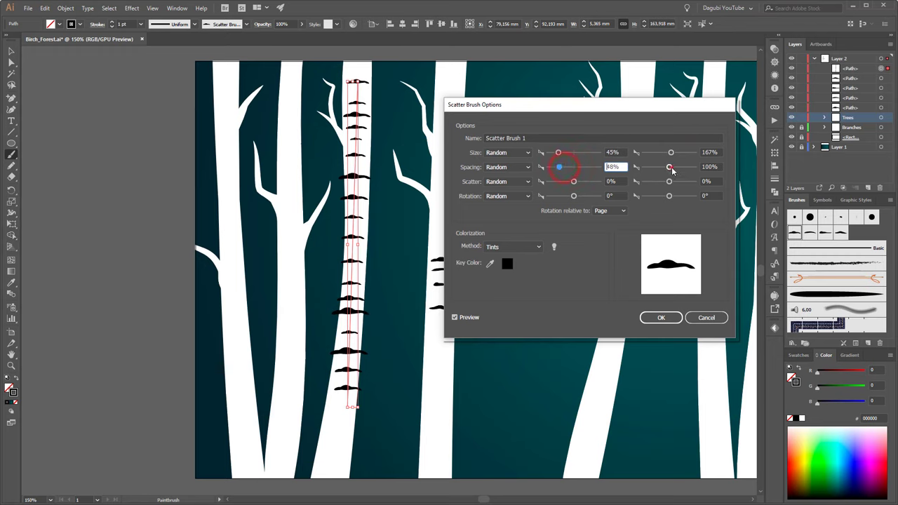
left_click_drag(670, 167, 674, 168)
Set scatter 31–56%, rotation -8–5°, minimum spacing 38%, and apply to existing strokes
left_click(574, 182)
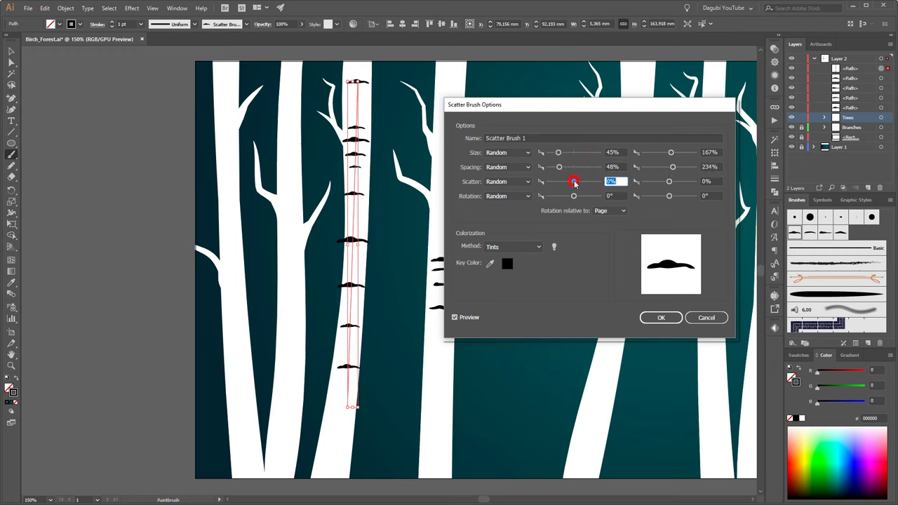
left_click_drag(574, 184, 575, 181)
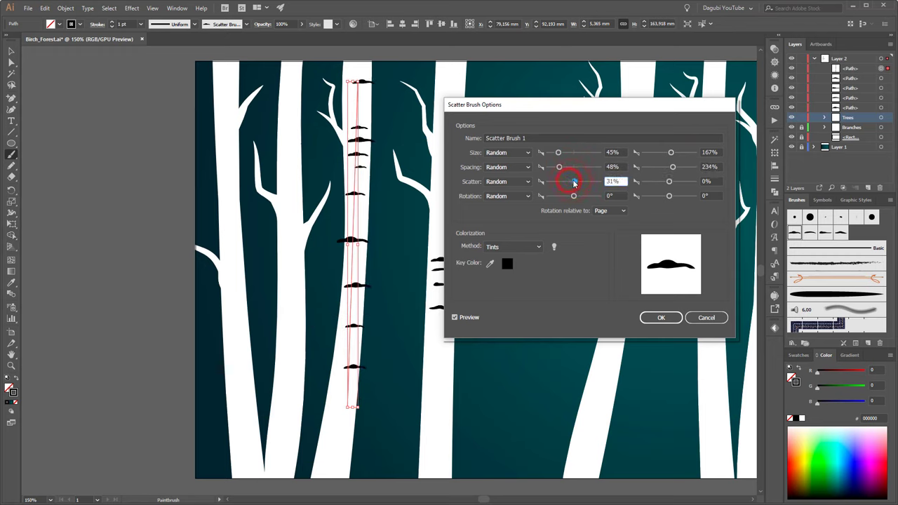
left_click(670, 183)
left_click_drag(670, 185, 672, 184)
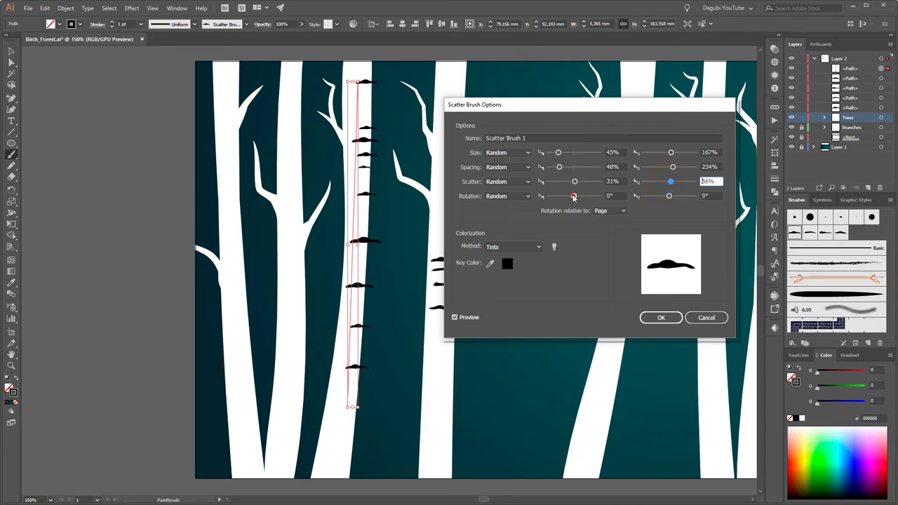
left_click_drag(573, 197, 575, 198)
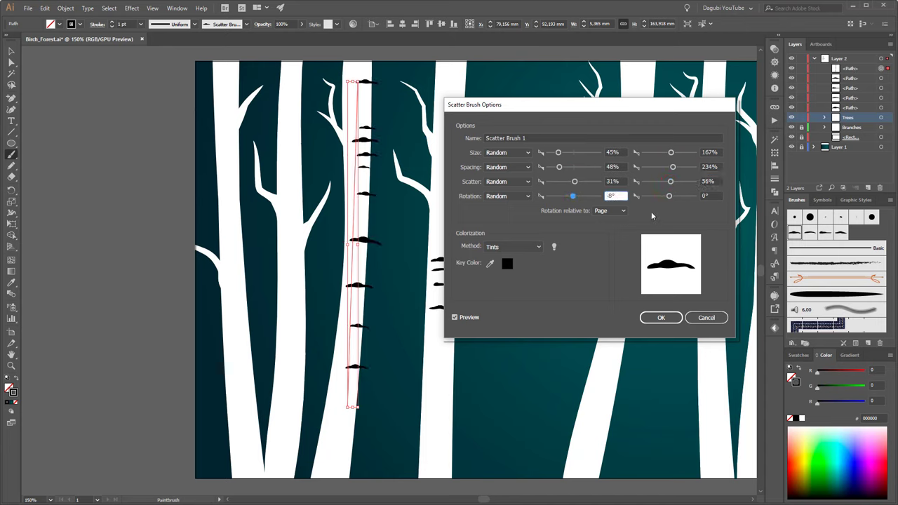
left_click_drag(669, 196, 671, 198)
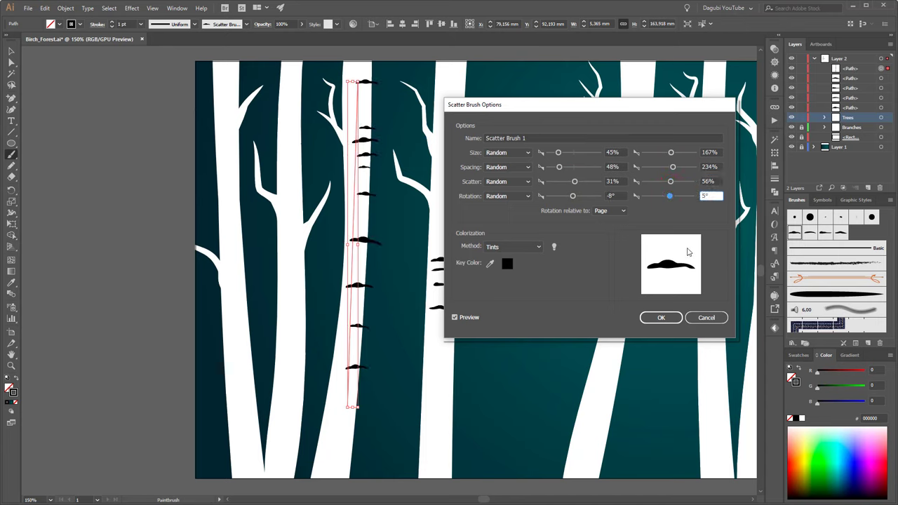
left_click_drag(559, 169, 557, 169)
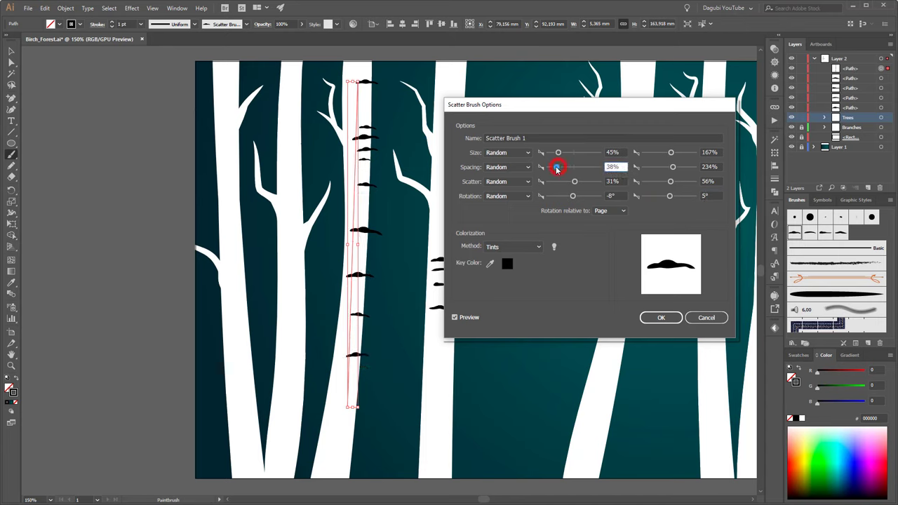
left_click(674, 167)
left_click(665, 317)
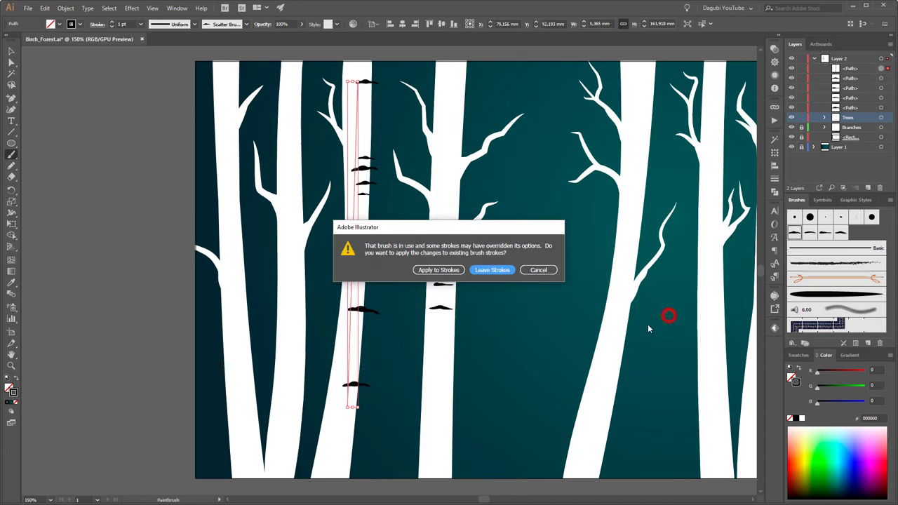
left_click(438, 270)
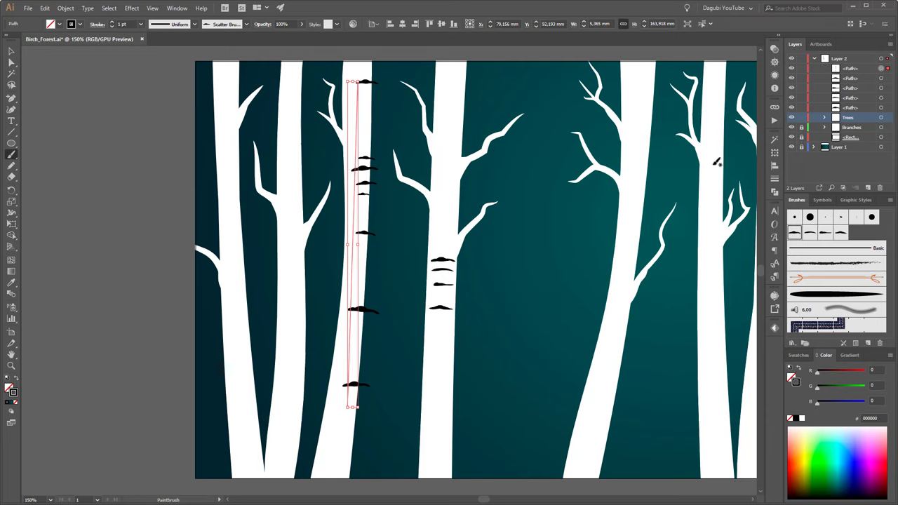
Set Scatter Brush 2 to size 47–97%, spacing 81–233%, scatter -17–30%, and apply to strokes
double_click(810, 234)
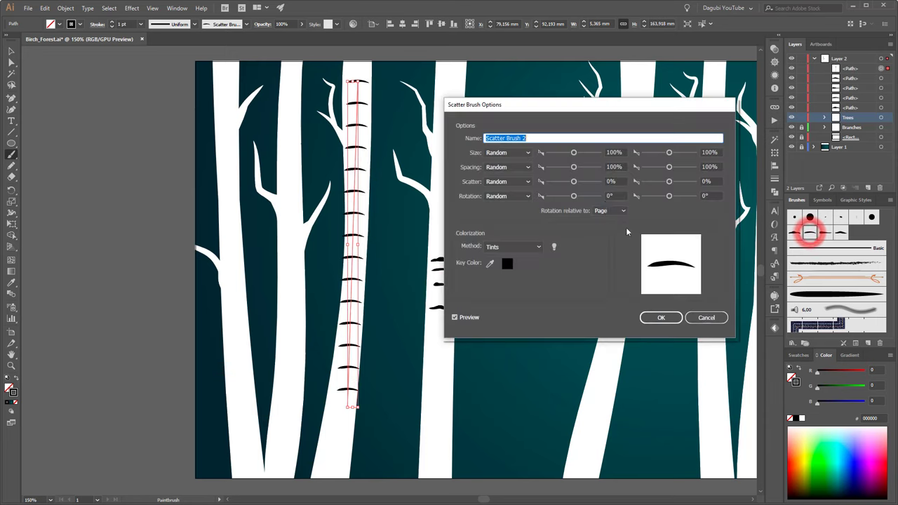
left_click_drag(573, 152, 558, 153)
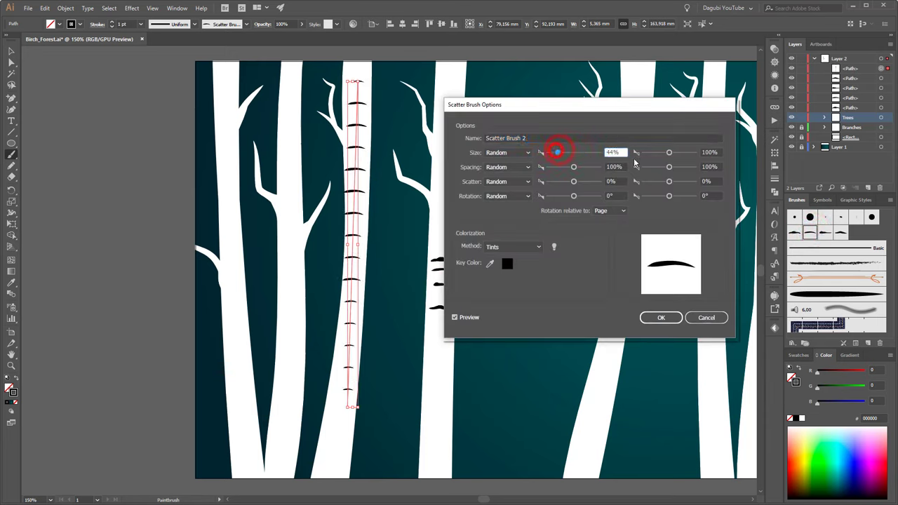
left_click_drag(669, 152, 670, 154)
left_click_drag(558, 152, 569, 168)
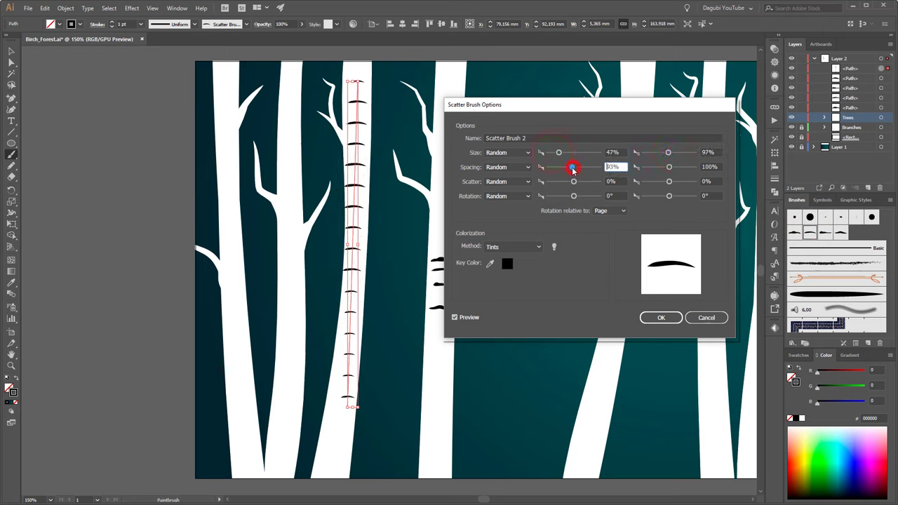
left_click_drag(669, 167, 674, 171)
left_click_drag(574, 181, 573, 183)
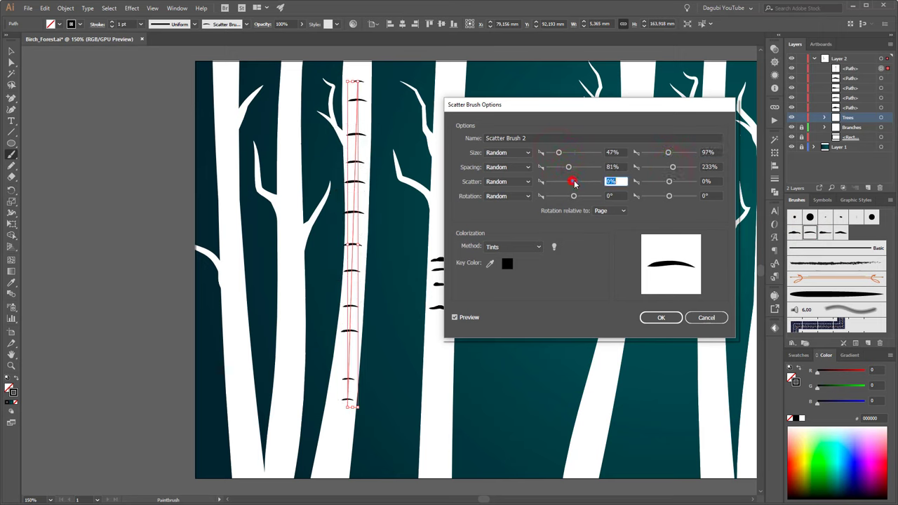
left_click(669, 182)
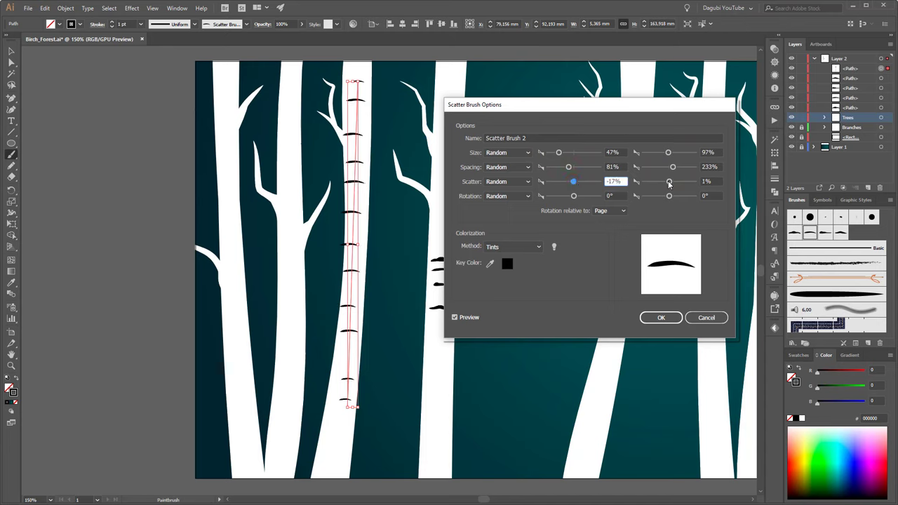
left_click_drag(677, 185, 678, 183)
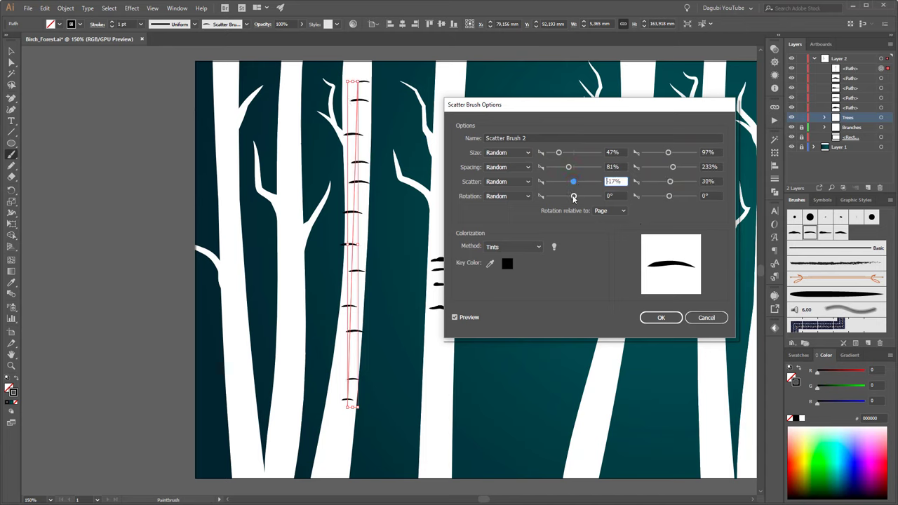
left_click(671, 317)
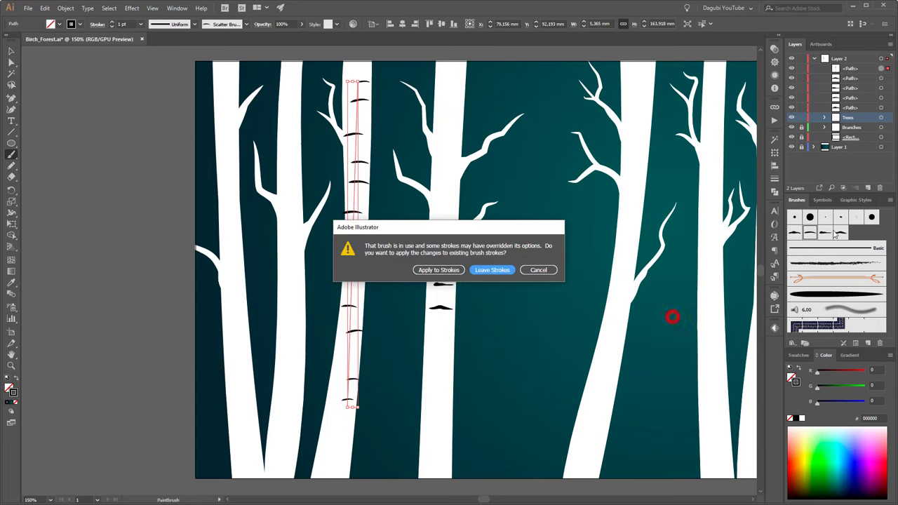
left_click(426, 271)
Set Scatter Brush 3 to size 56–183%, spacing 58–350%, scatter -31–30%, rotation ±11°, and apply to strokes
double_click(826, 232)
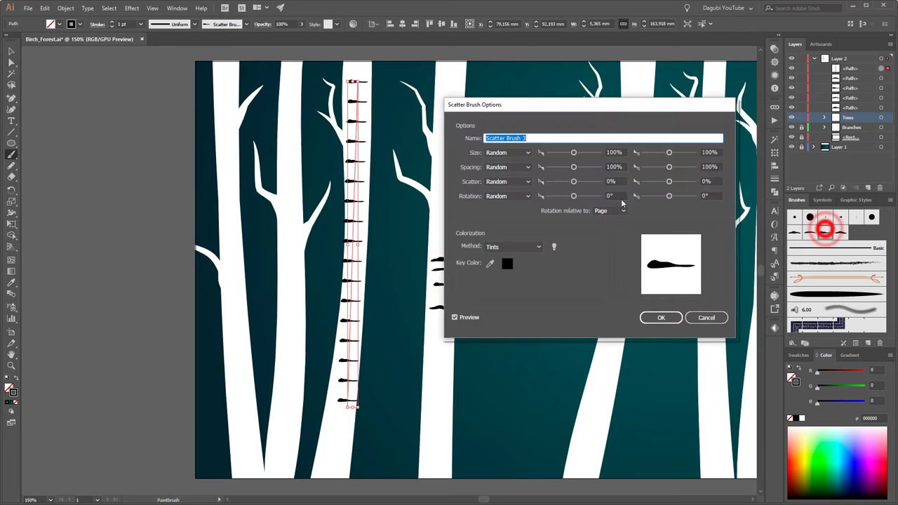
left_click(572, 153)
left_click_drag(669, 152, 671, 152)
left_click_drag(565, 152, 562, 168)
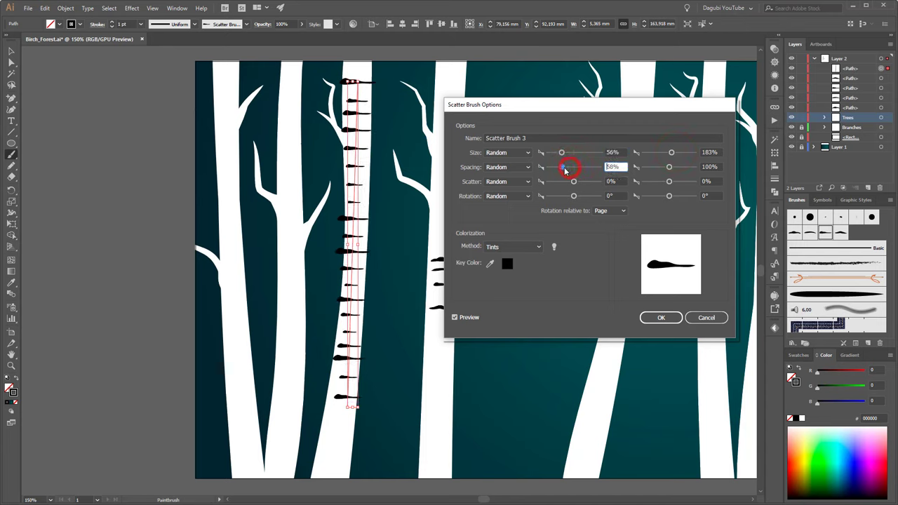
left_click_drag(669, 167, 679, 169)
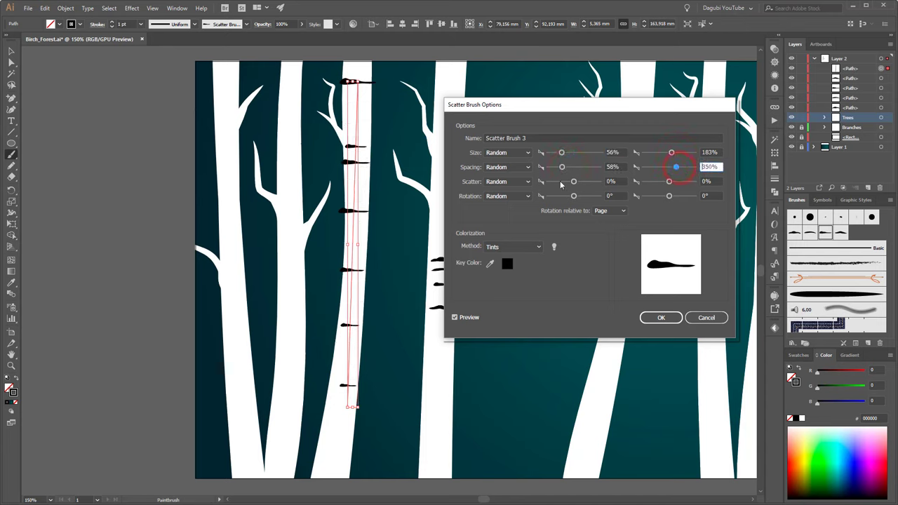
left_click_drag(573, 183, 572, 200)
left_click(668, 183)
left_click_drag(673, 197, 674, 197)
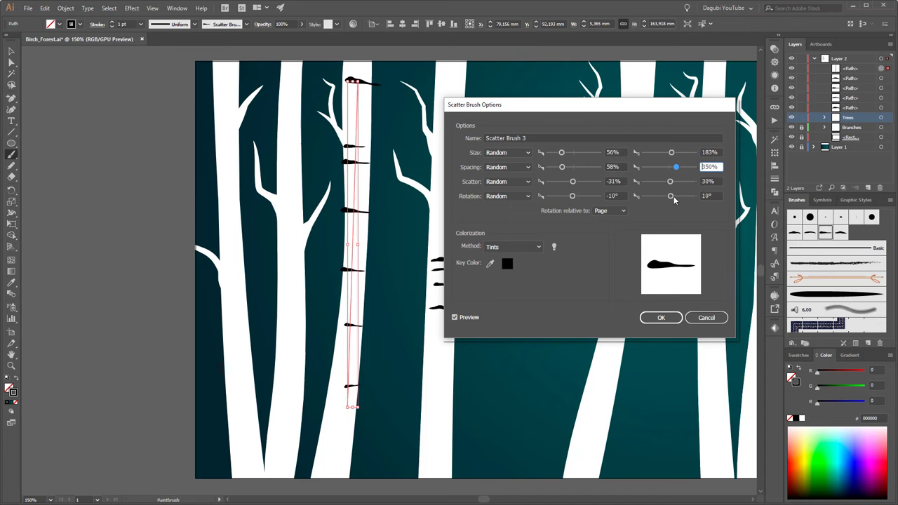
left_click_drag(574, 197, 573, 197)
left_click(667, 319)
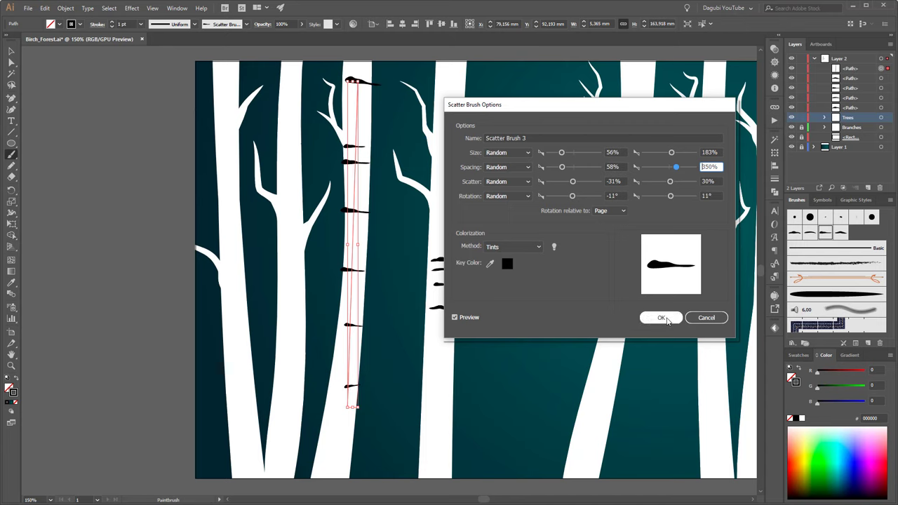
left_click(437, 267)
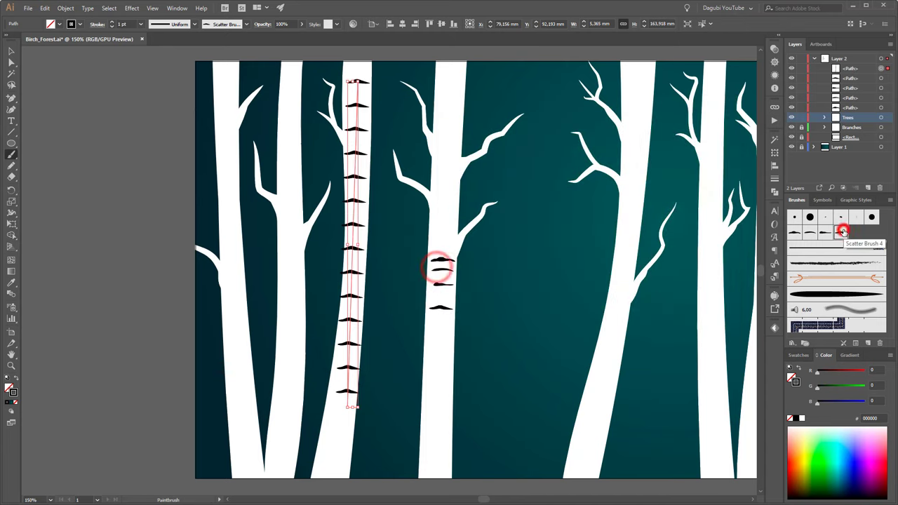
Give Scatter Brush 4 size 43–147%, spacing 73–284%, scatter -33 to -26%, rotation -6–8°, and apply it
double_click(844, 232)
left_click_drag(573, 153, 562, 153)
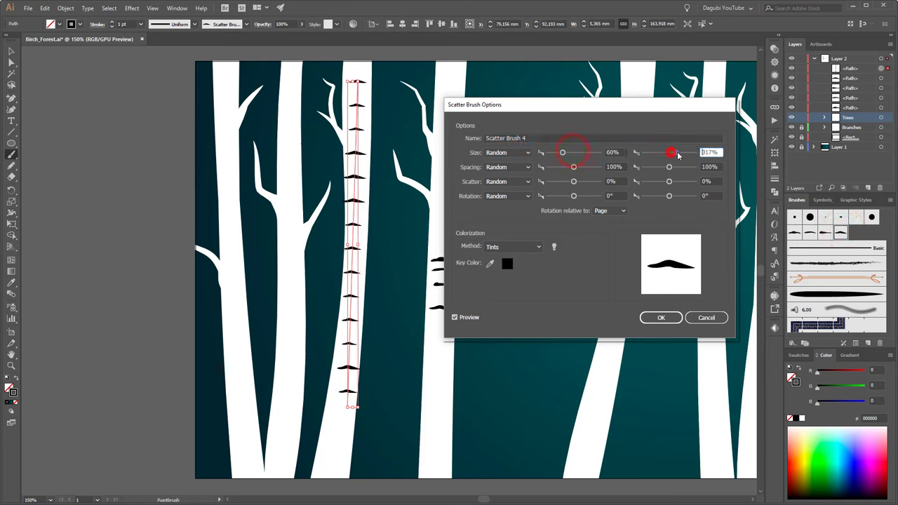
left_click_drag(668, 153, 672, 154)
left_click_drag(562, 153, 556, 153)
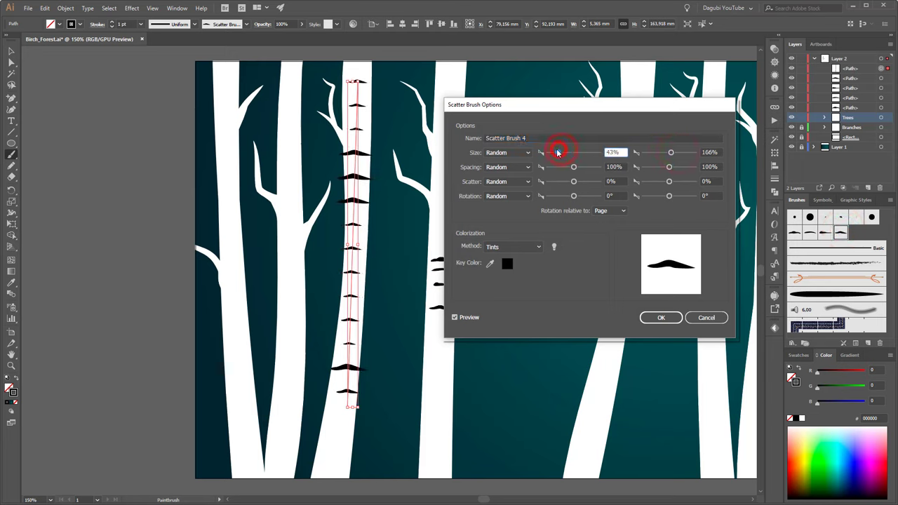
left_click_drag(671, 152, 670, 154)
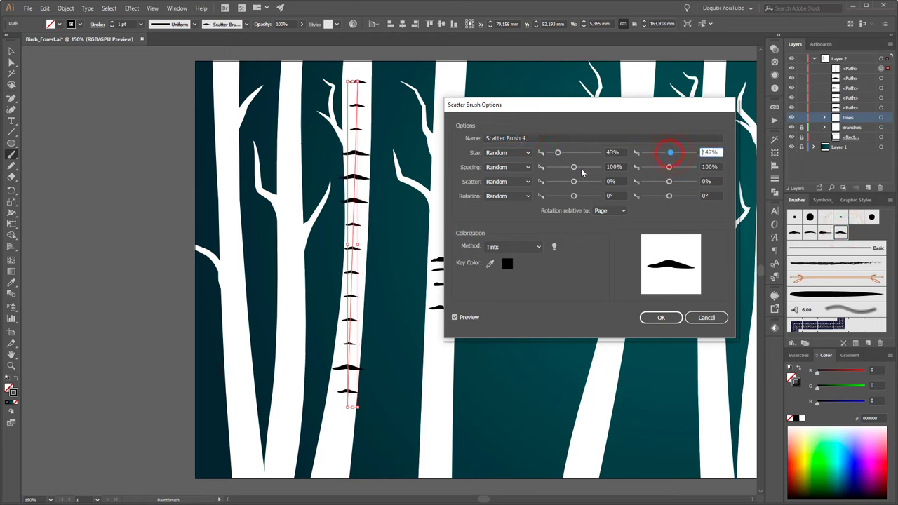
left_click_drag(573, 167, 567, 167)
left_click_drag(669, 167, 674, 170)
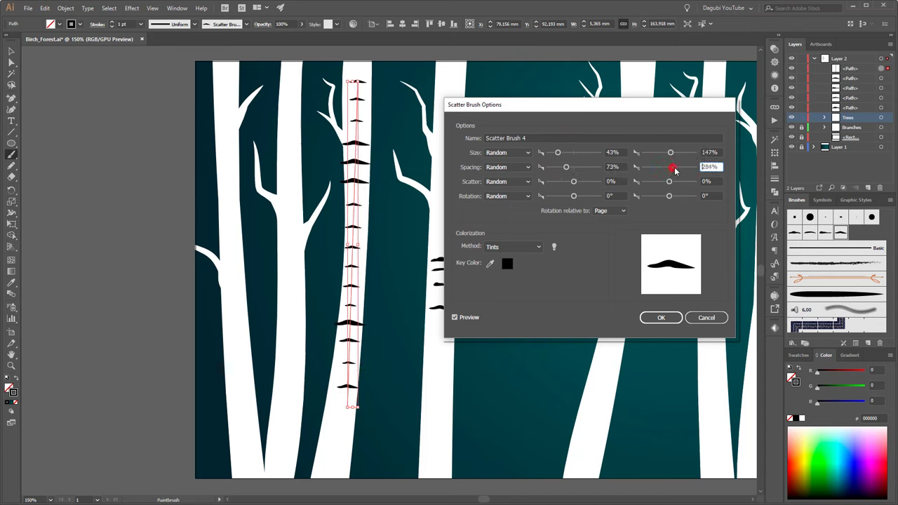
left_click_drag(574, 182, 581, 181)
left_click_drag(669, 181, 671, 196)
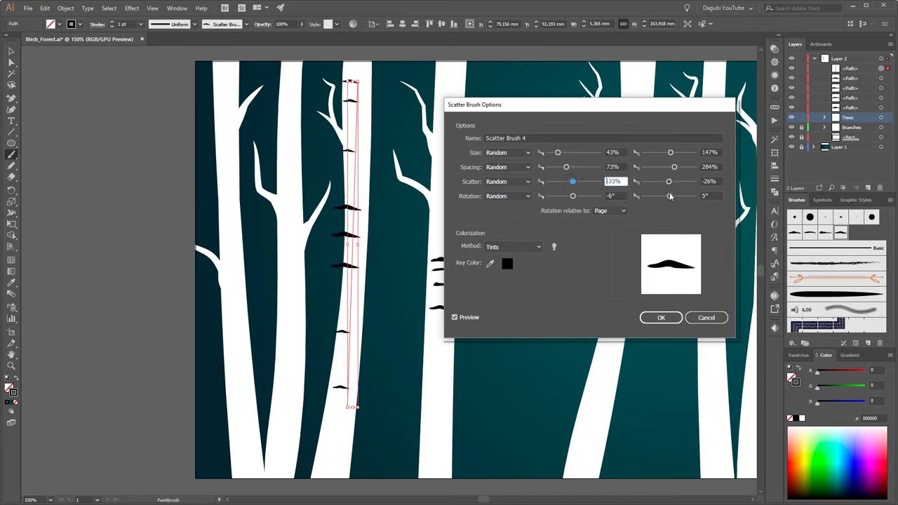
left_click(669, 323)
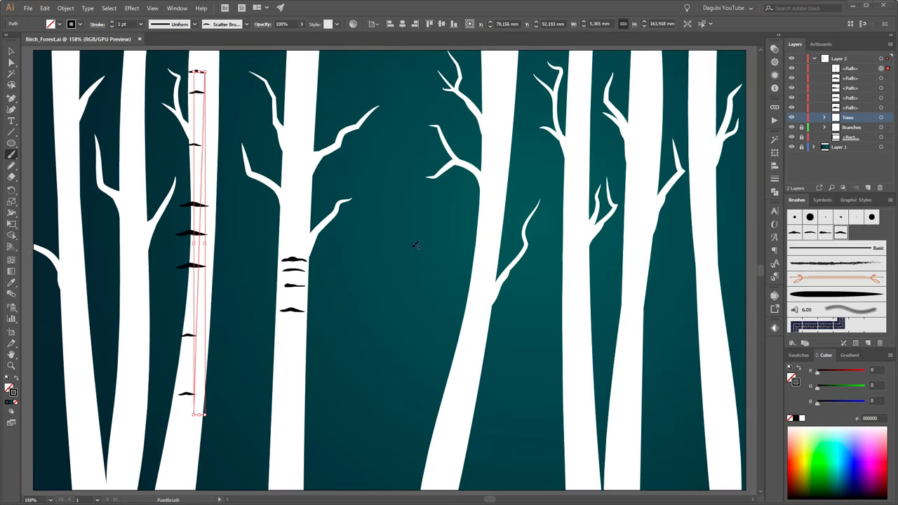
left_click(11, 51)
Check the trunks by hiding and showing them, then delete the first test bark stroke
left_click(201, 204)
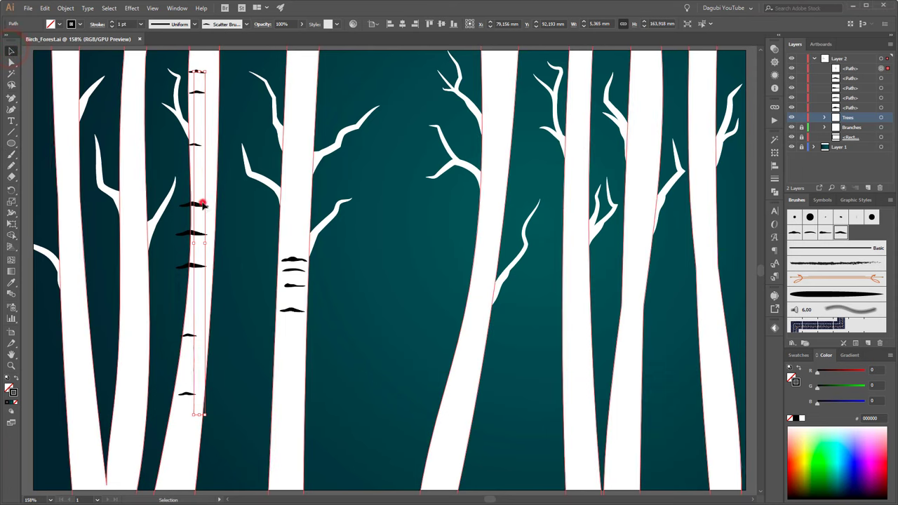
key("ctrl+3")
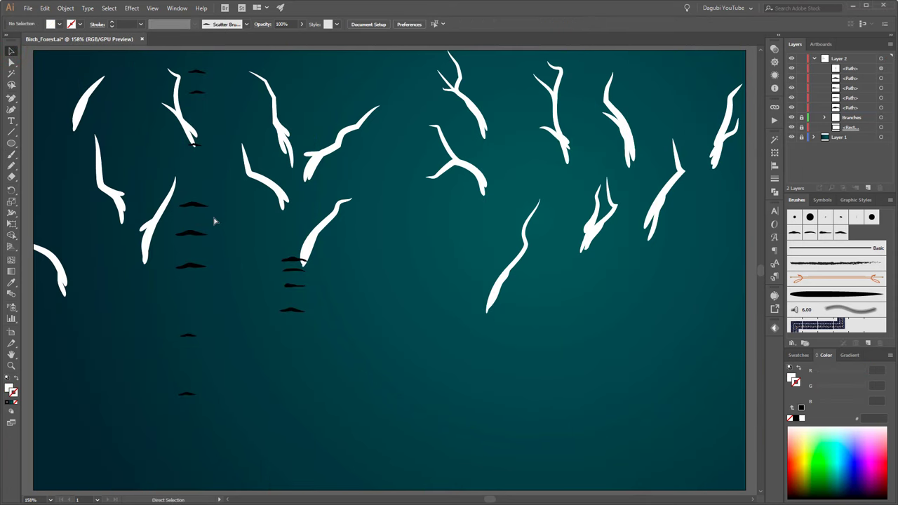
key("ctrl+alt+3")
left_click(200, 204)
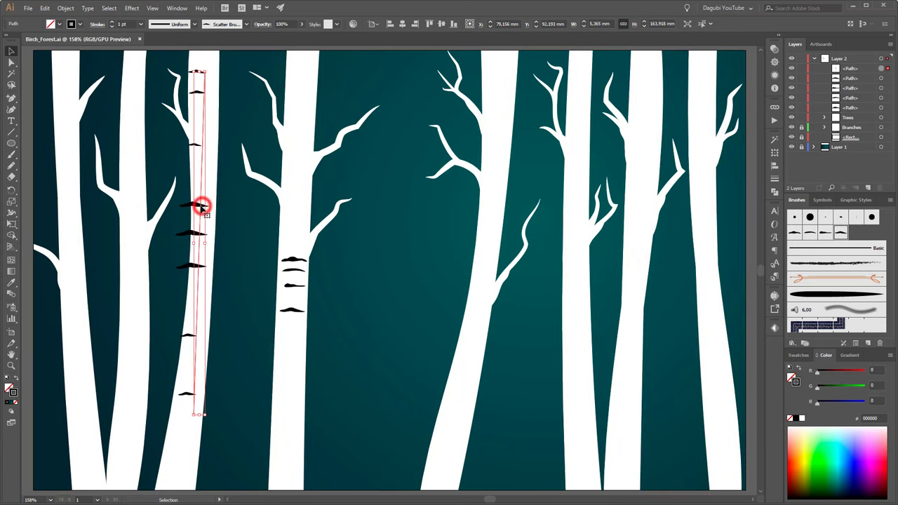
key("Delete")
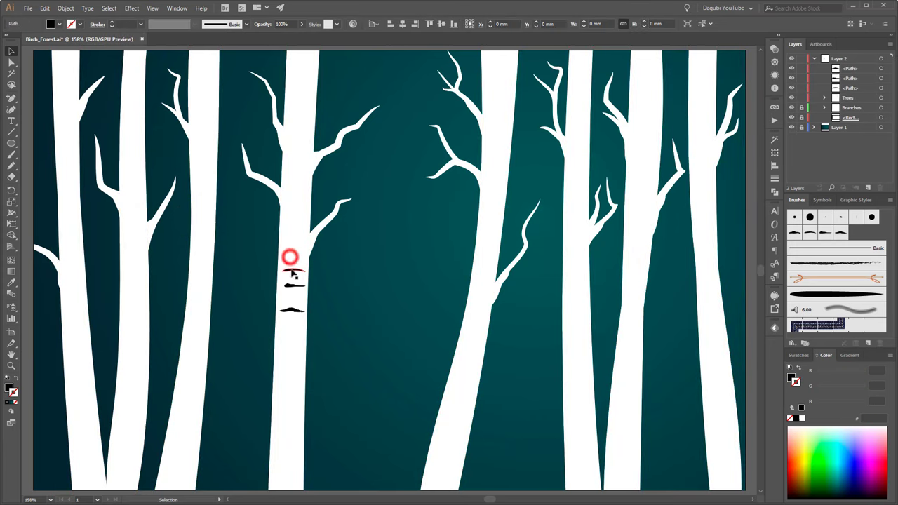
Delete the three remaining bark marks on the next trunk
left_click(291, 270)
key("Delete")
left_click(291, 285)
key("Delete")
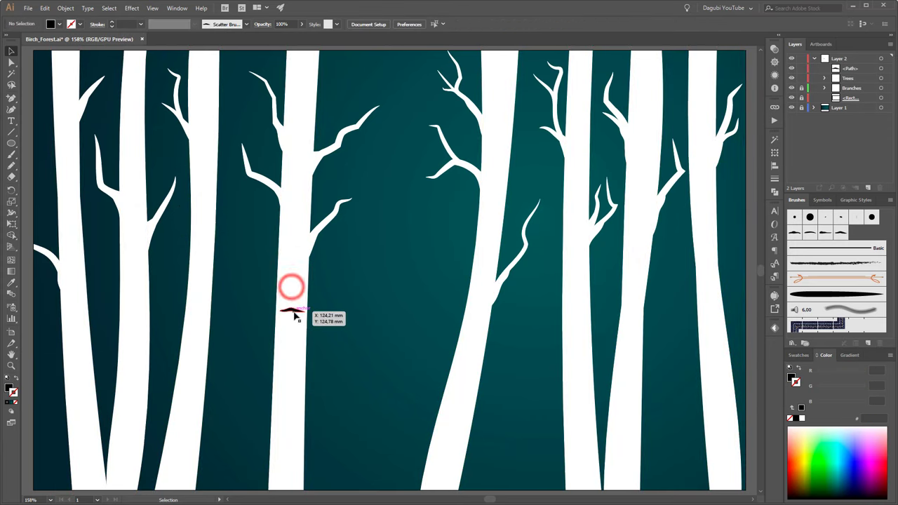
left_click(293, 312)
key("Delete")
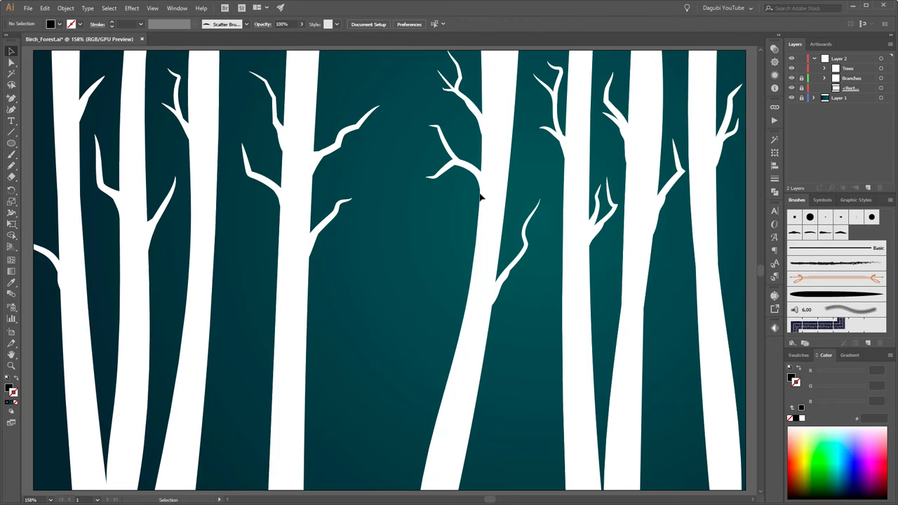
Combine all the tree trunk paths into one compound path
left_click(792, 68)
left_click(791, 68)
left_click(825, 68)
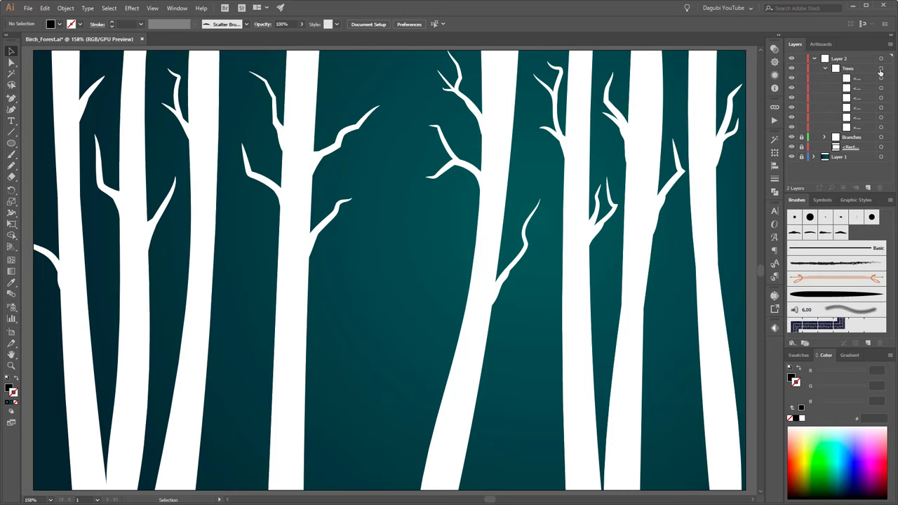
left_click(881, 69)
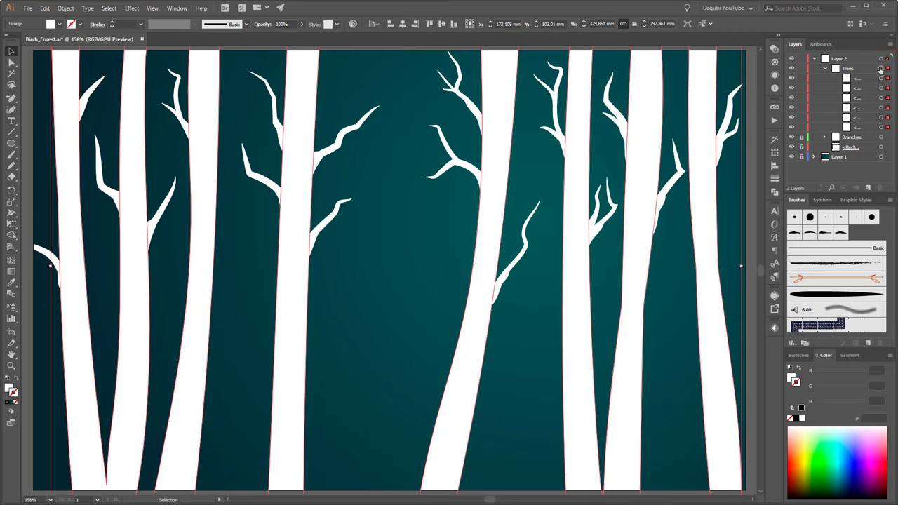
left_click(882, 69)
left_click(66, 8)
mouse_move(119, 337)
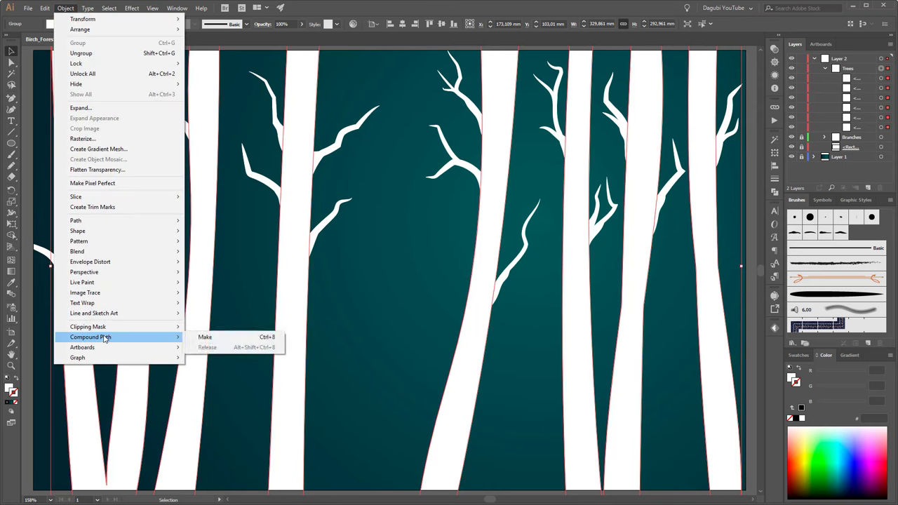
left_click(199, 336)
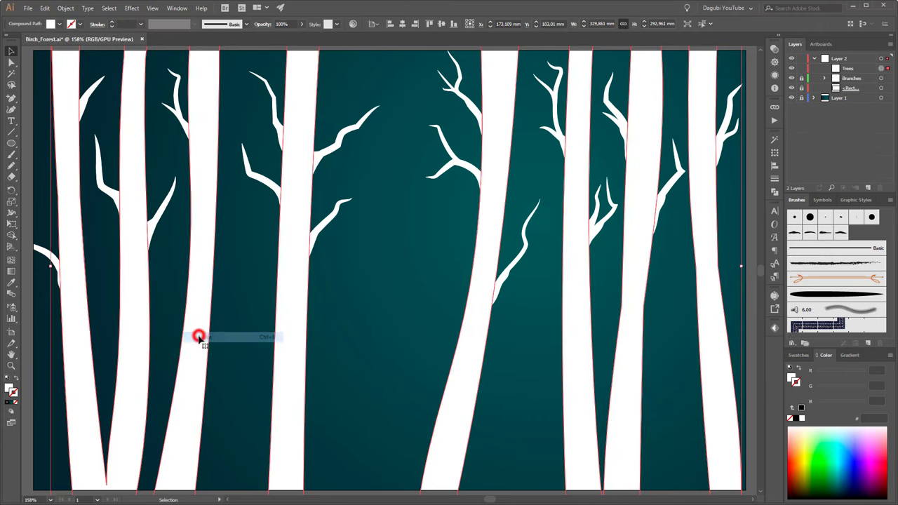
Duplicate the trunk compound path and group both copies under the name 'Trees'
left_click(857, 68)
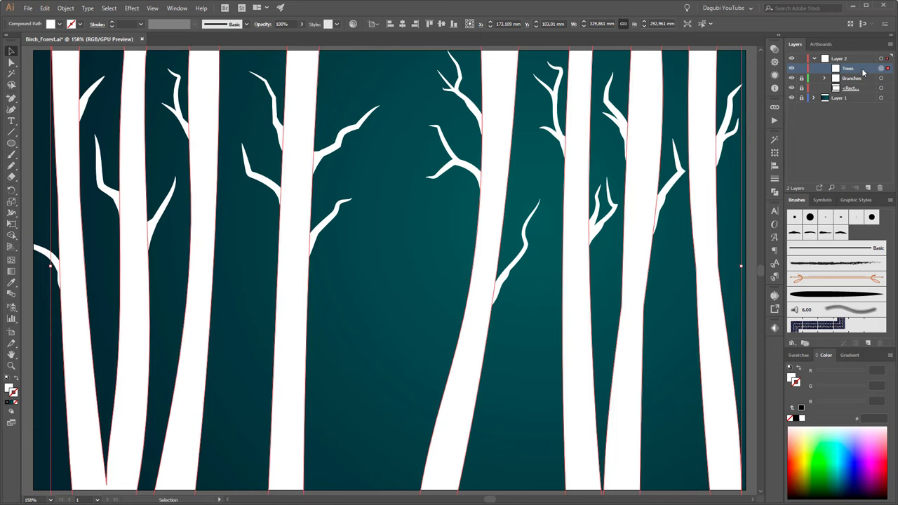
left_click_drag(867, 70, 869, 188)
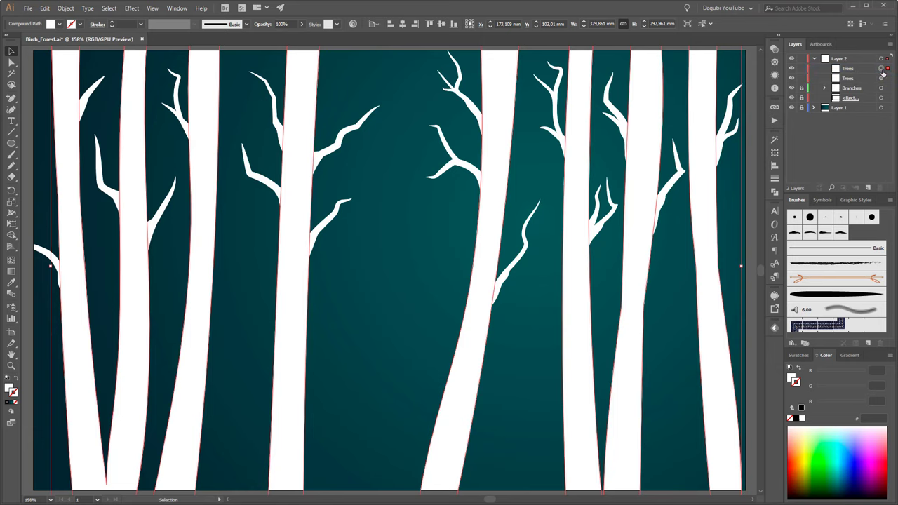
left_click(880, 77)
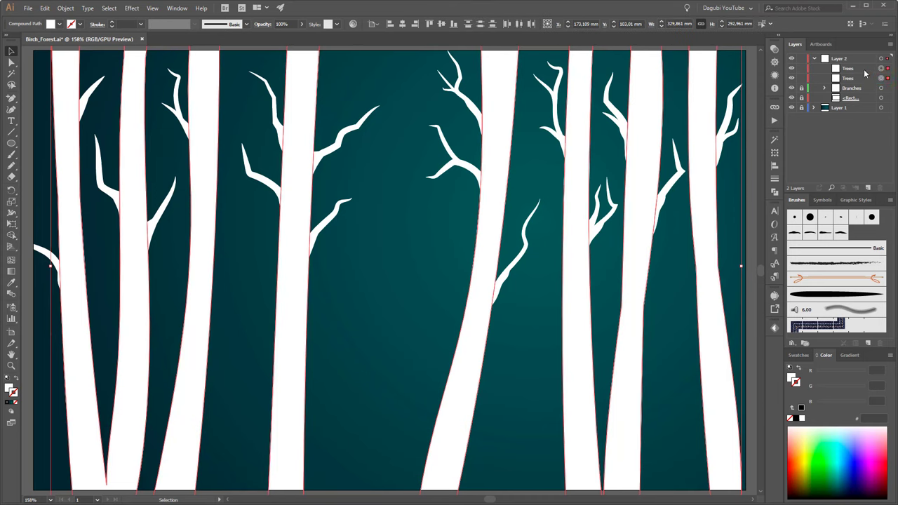
left_click(66, 7)
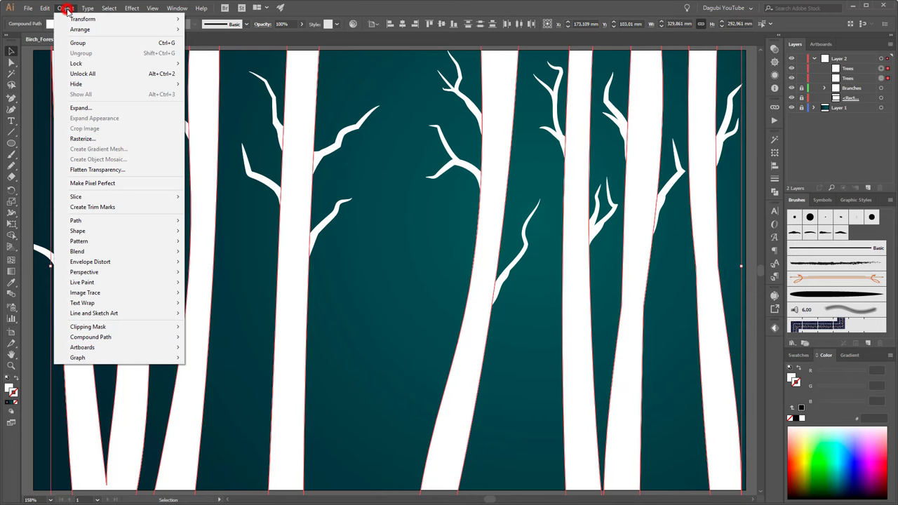
left_click(78, 43)
double_click(852, 68)
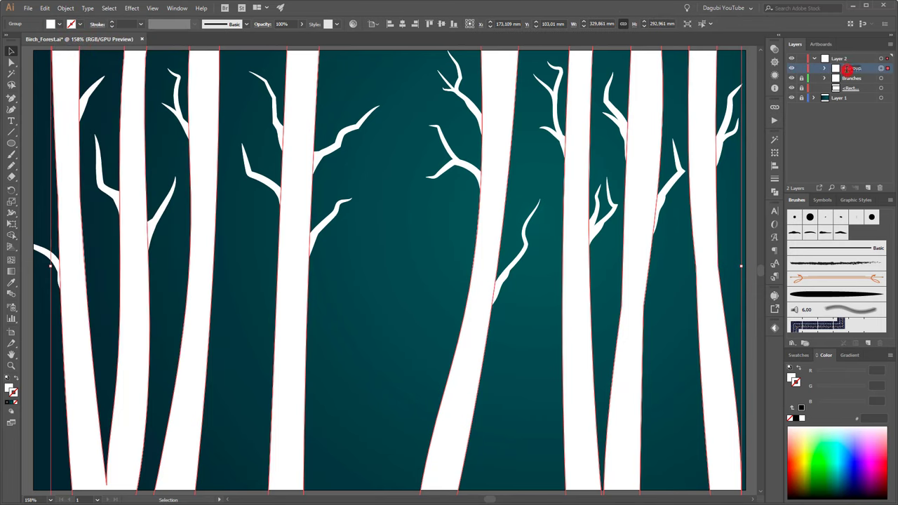
type("Tree")
type("s")
key("Return")
left_click(826, 69)
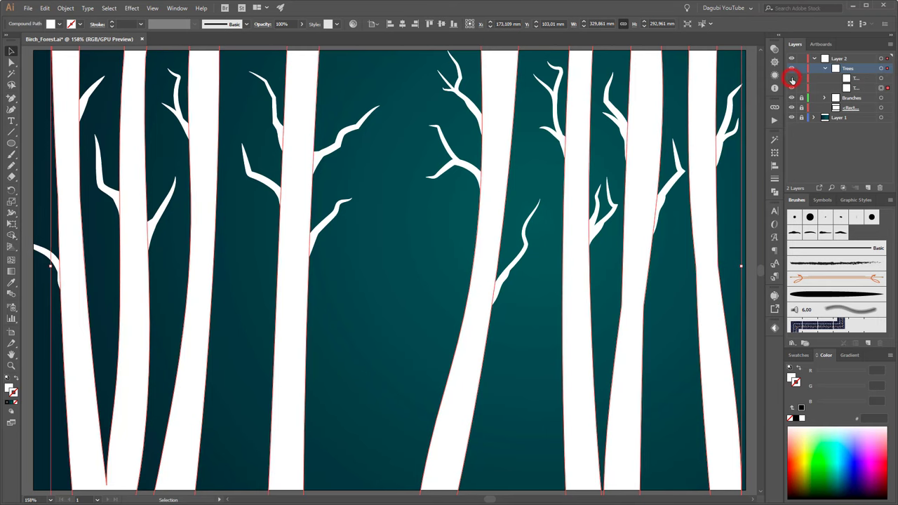
left_click(869, 79)
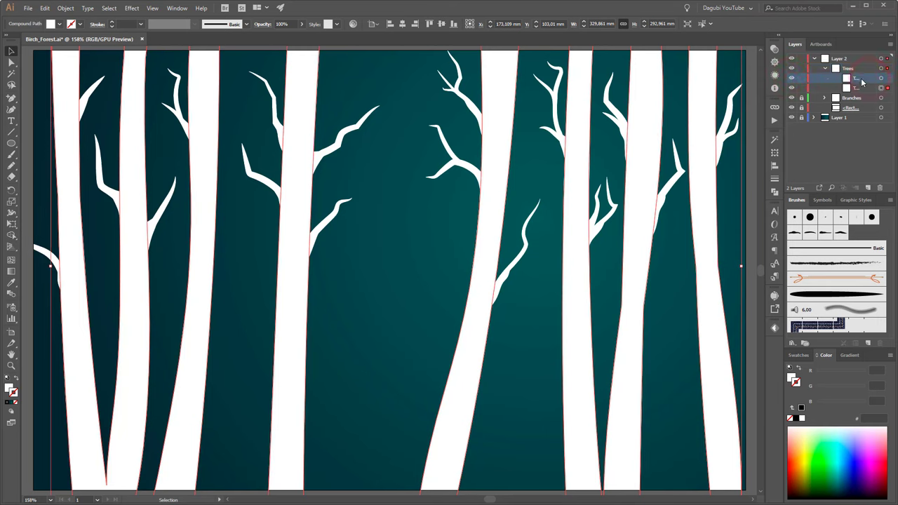
Turn the Trees group into a clipping mask with its top trunk copy as the clipping path
scroll(630, 194, "down", 3, "alt")
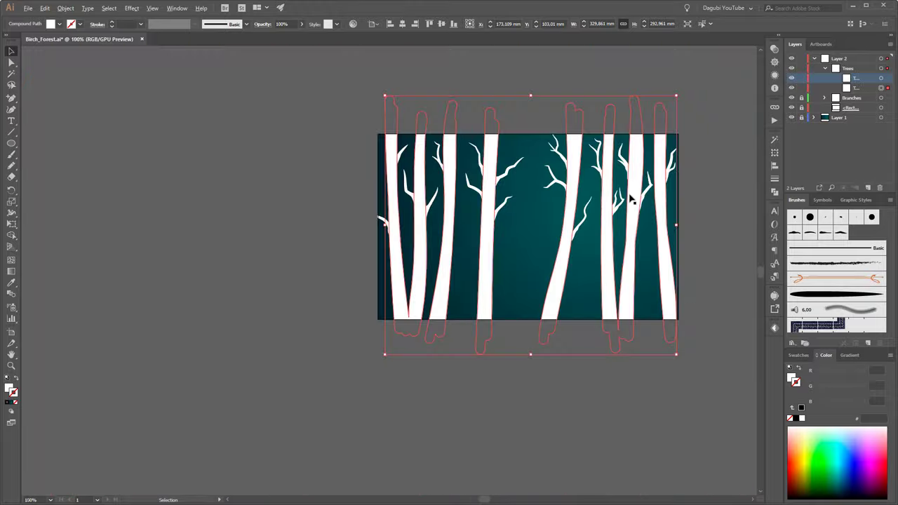
left_click(731, 283)
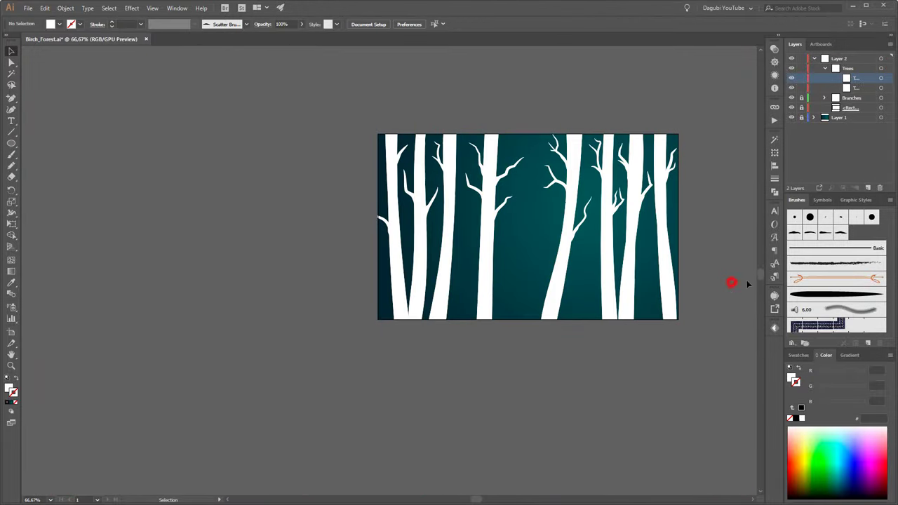
left_click(865, 69)
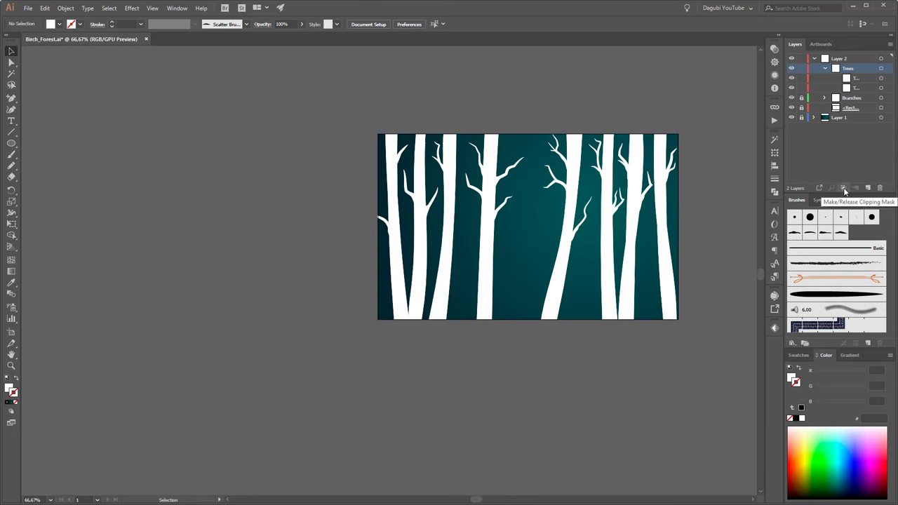
left_click(843, 188)
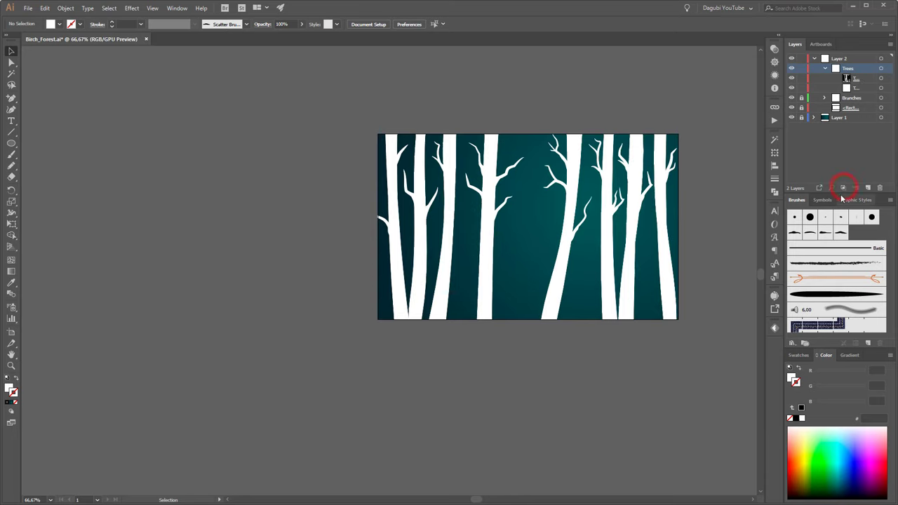
scroll(711, 193, "up", 1)
scroll(596, 227, "up", 1)
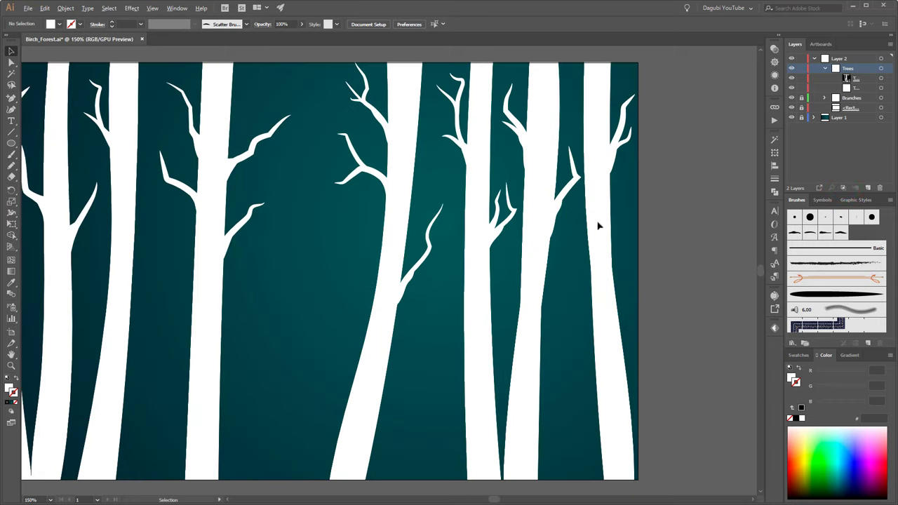
left_click_drag(437, 221, 498, 225)
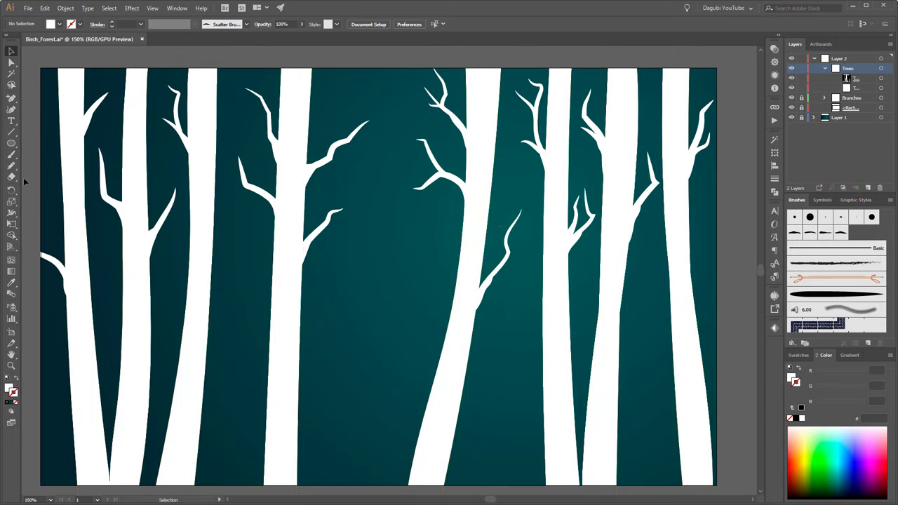
Paint bark marks down the fourth trunk with the bark scatter brush
left_click(11, 155)
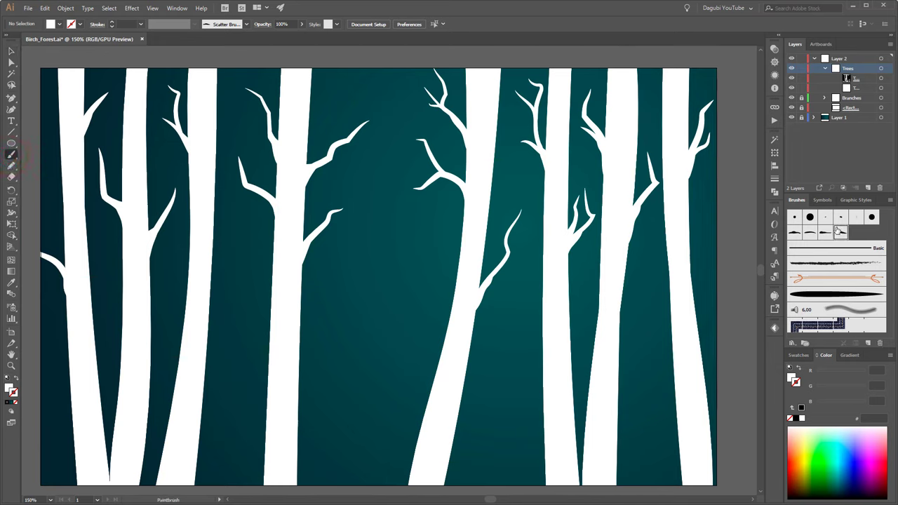
left_click(796, 234)
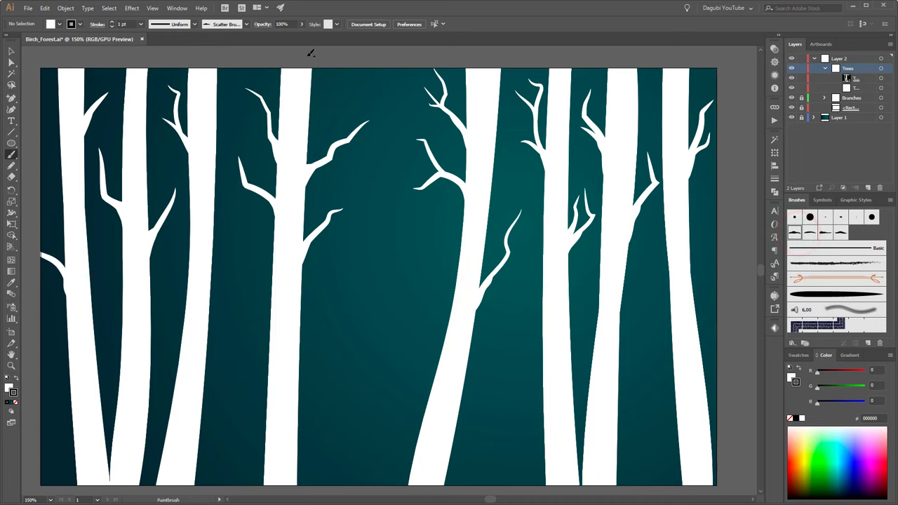
left_click_drag(306, 52, 297, 298)
left_click_drag(295, 497, 294, 498)
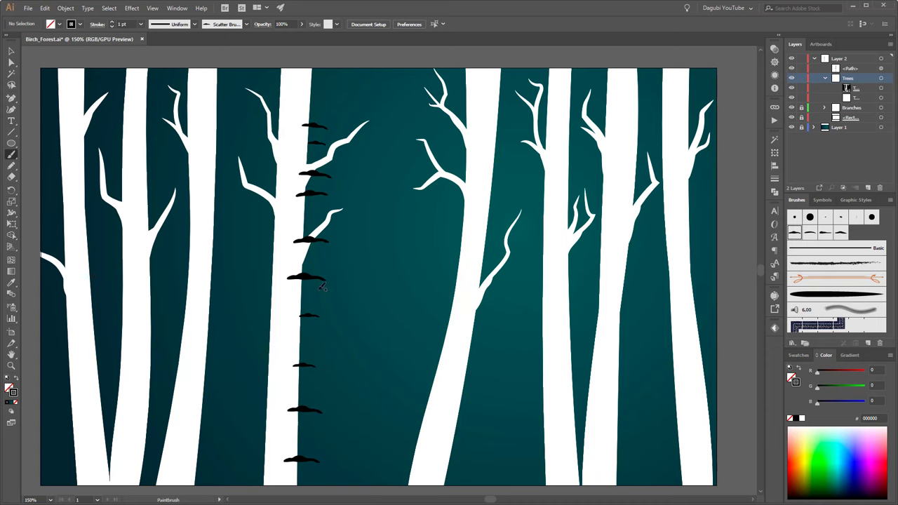
Move the new bark path into the Trees clipping group so it is trimmed to the trunk
left_click(853, 68)
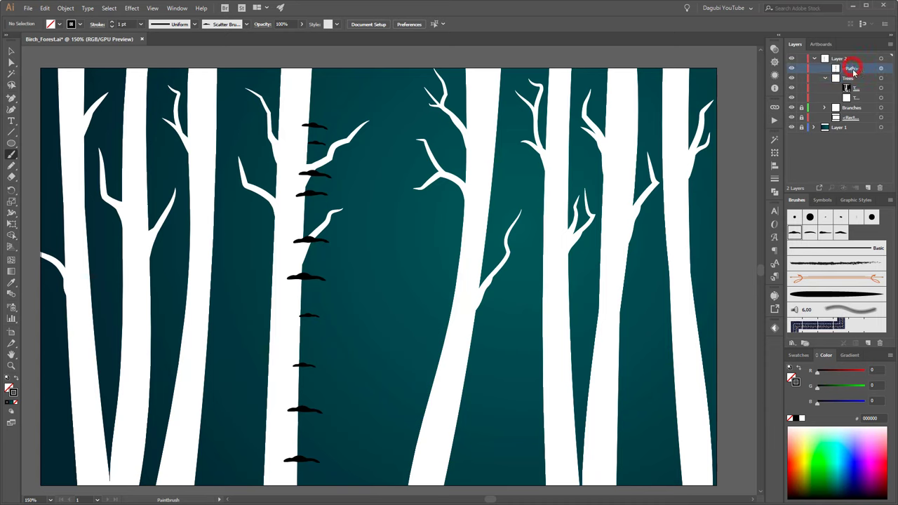
left_click_drag(861, 68, 860, 83)
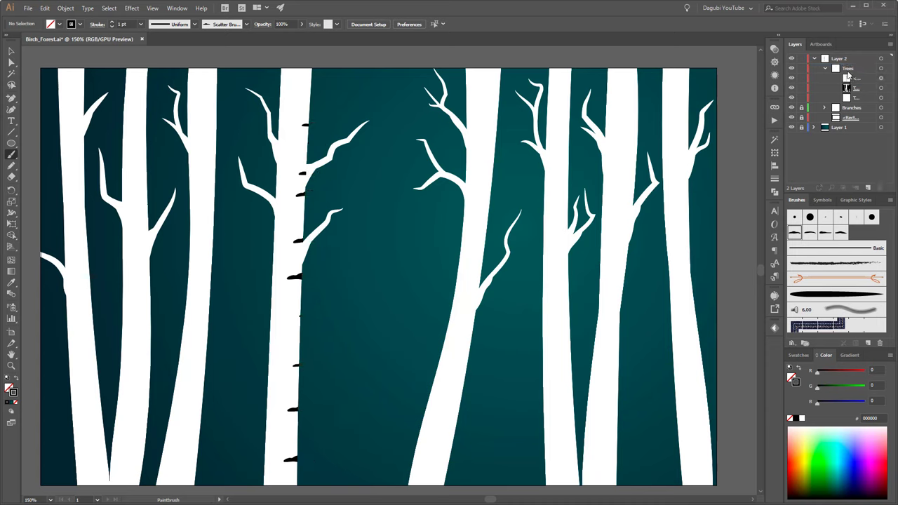
left_click(791, 78)
left_click(791, 77)
key("v")
key("ctrl+1")
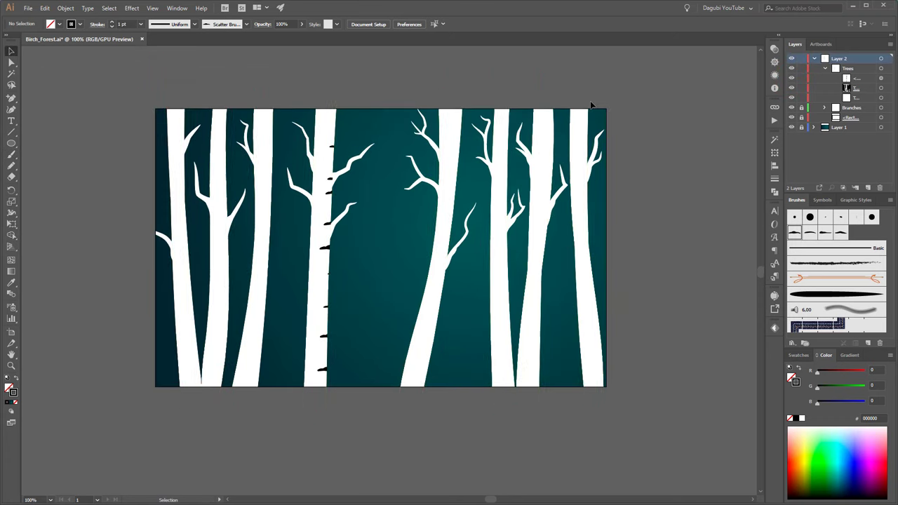
Paint bark-mark strokes along the rightmost, right-hand, centre-left and third-from-left trunks
left_click(12, 155)
left_click_drag(588, 92, 595, 261)
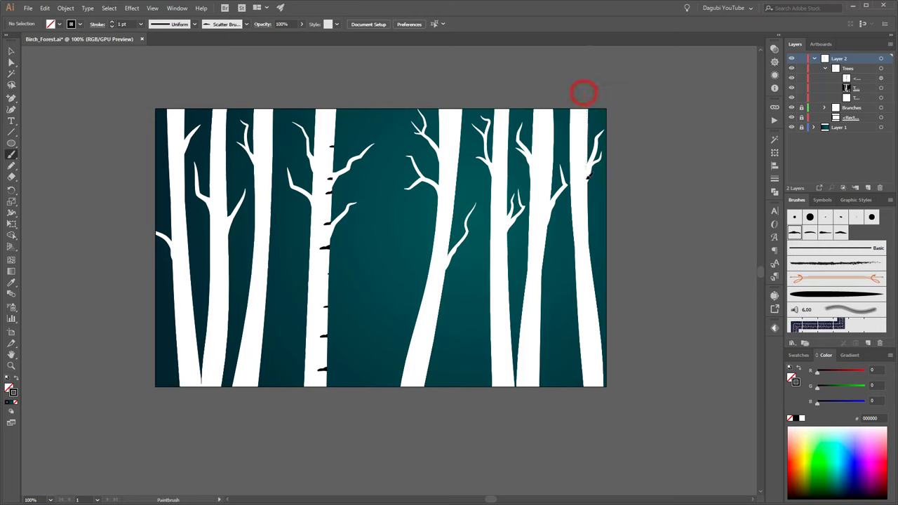
left_click_drag(600, 355, 598, 395)
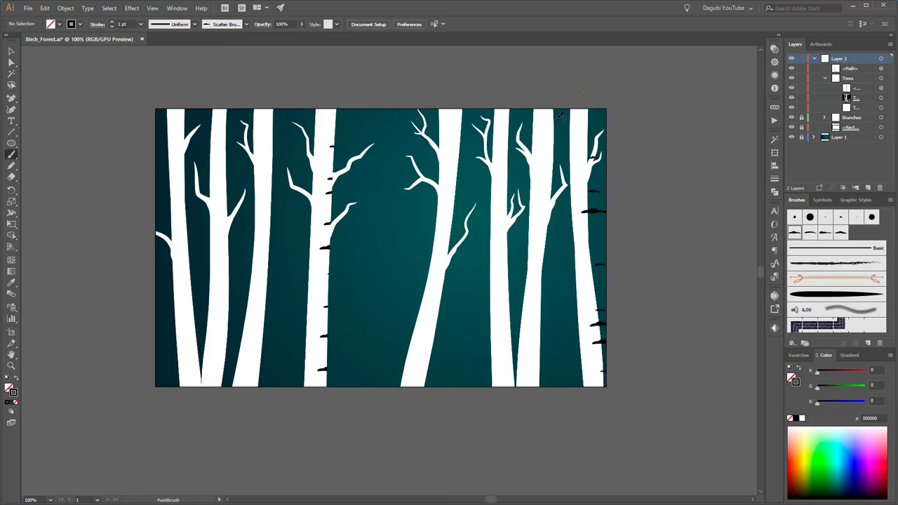
left_click_drag(554, 105, 541, 350)
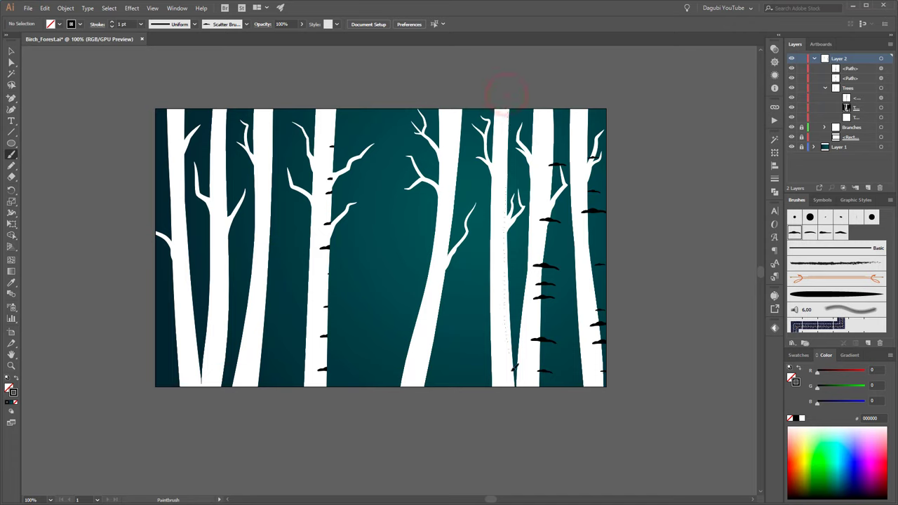
left_click_drag(506, 94, 516, 368)
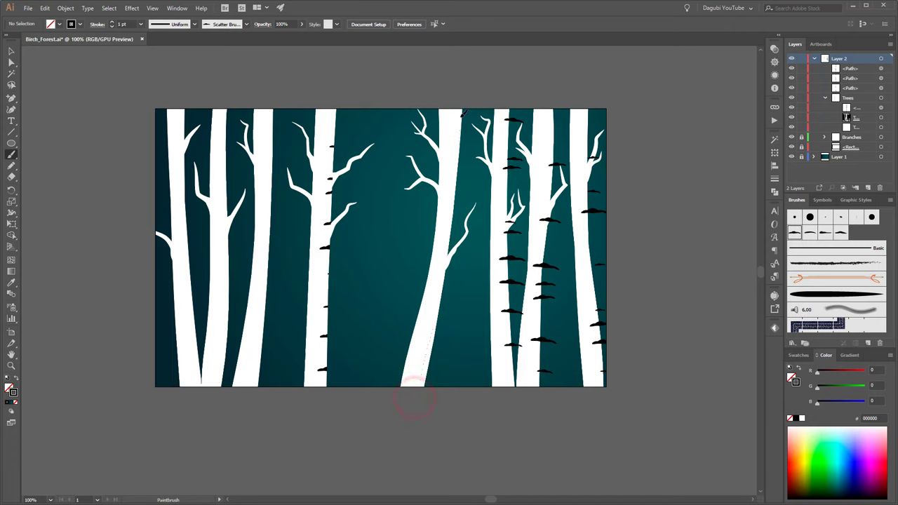
left_click_drag(414, 398, 450, 120)
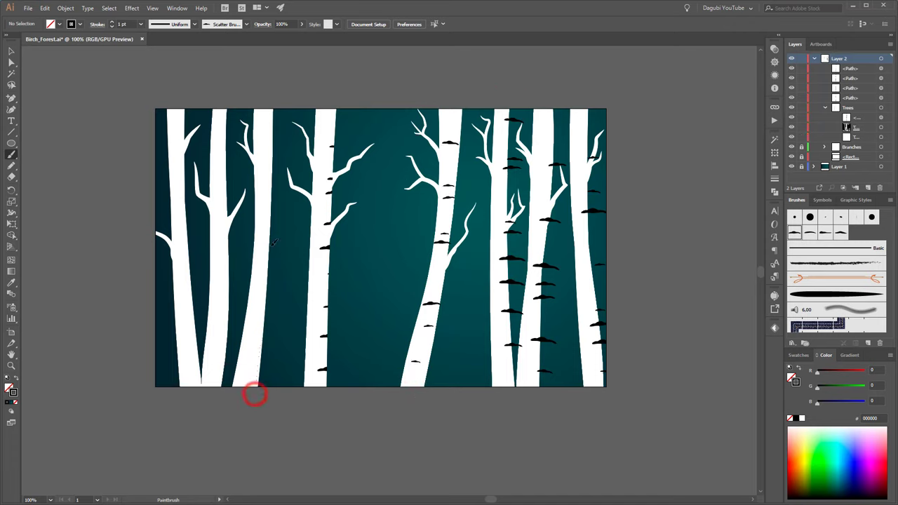
mouse_move(256, 390)
left_mouse_down()
mouse_move(274, 79)
mouse_move(215, 421)
left_mouse_up()
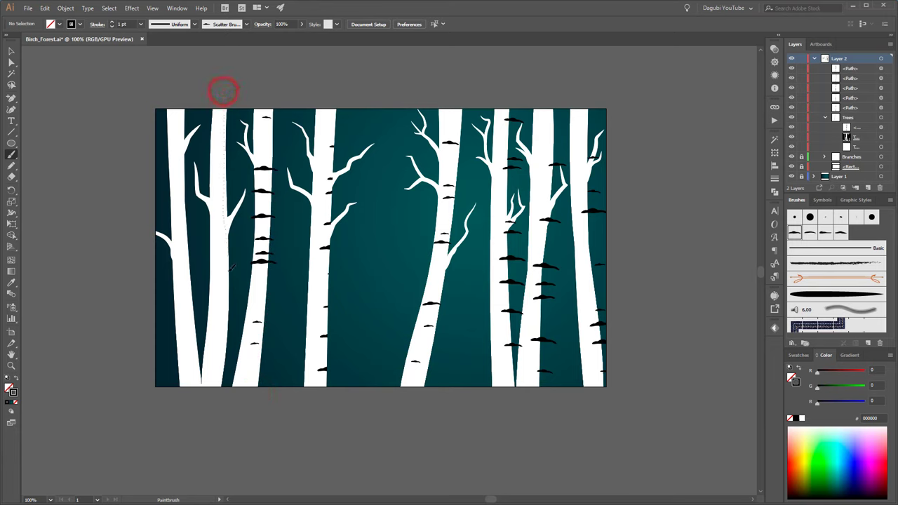
left_click_drag(180, 94, 203, 402)
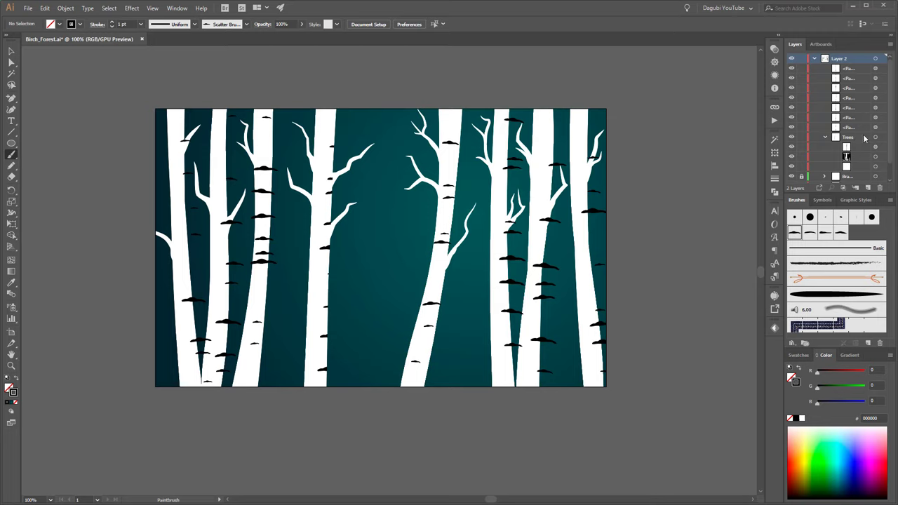
Move the newly drawn bark paths into the Trees group
left_click(855, 69)
left_click(855, 127, "shift")
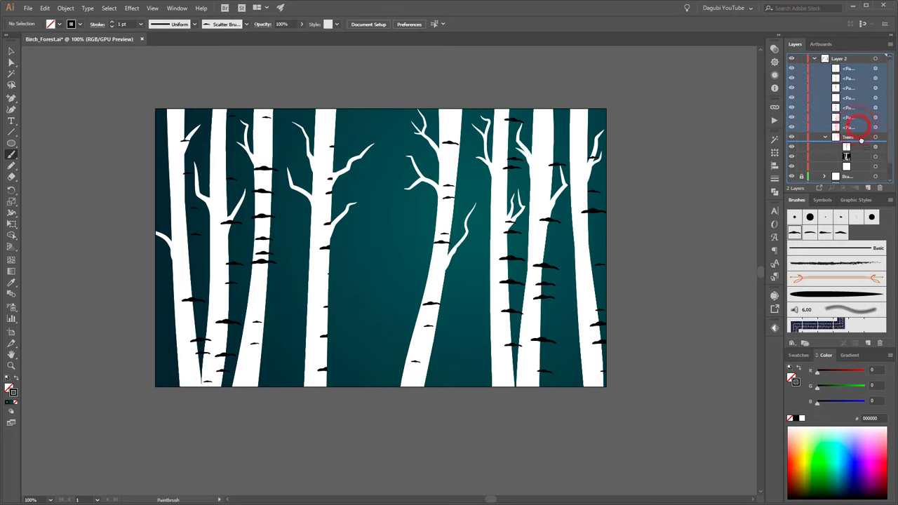
left_click_drag(856, 129, 861, 144)
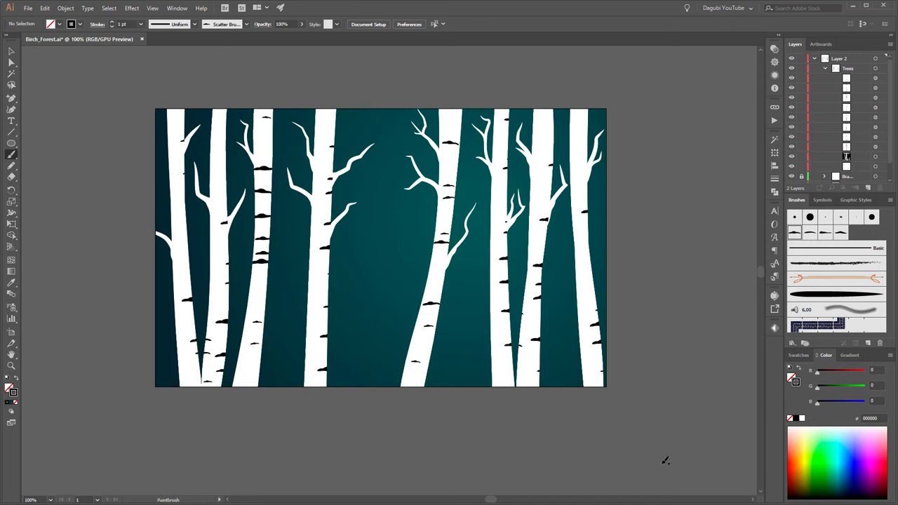
Paint bark marks along the right, central and left trunks with the second scatter brush
left_click(810, 235)
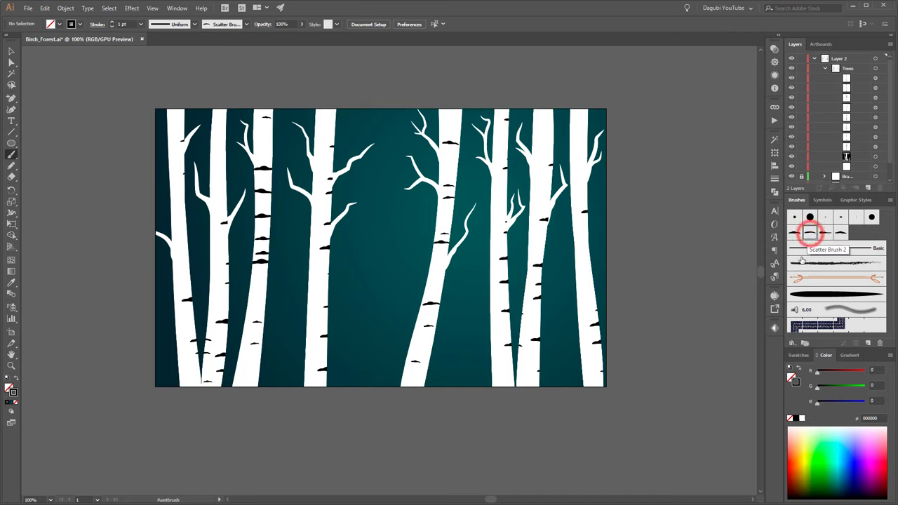
left_click_drag(589, 83, 591, 259)
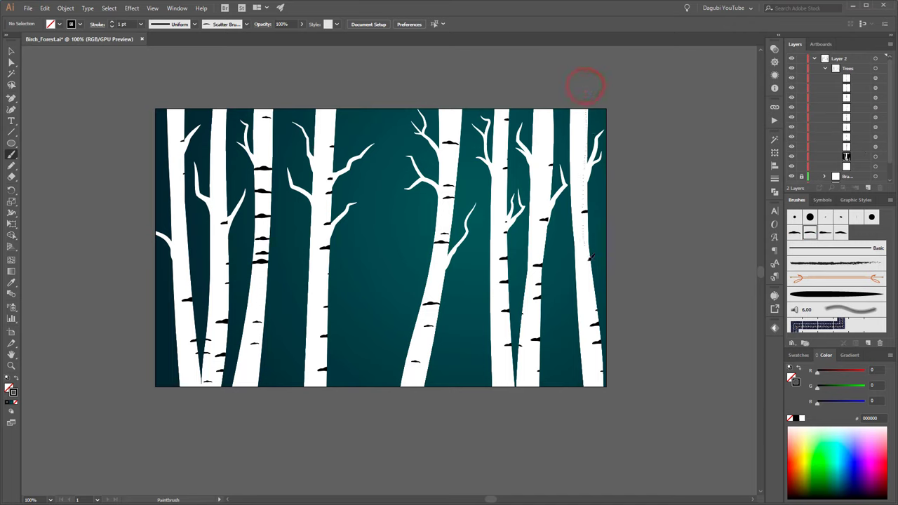
left_click_drag(602, 370, 590, 472)
mouse_move(535, 407)
left_mouse_down()
mouse_move(545, 64)
mouse_move(509, 285)
left_mouse_up()
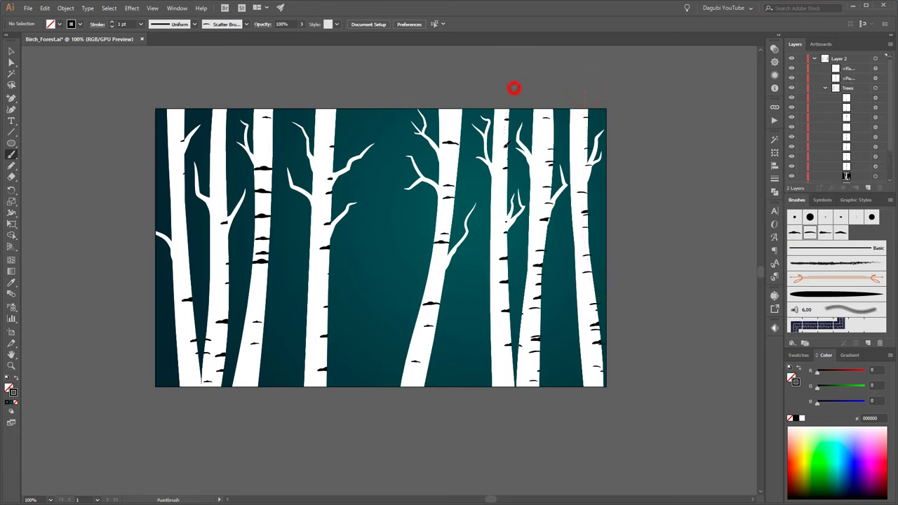
left_click_drag(514, 408, 512, 411)
left_click_drag(415, 399, 435, 59)
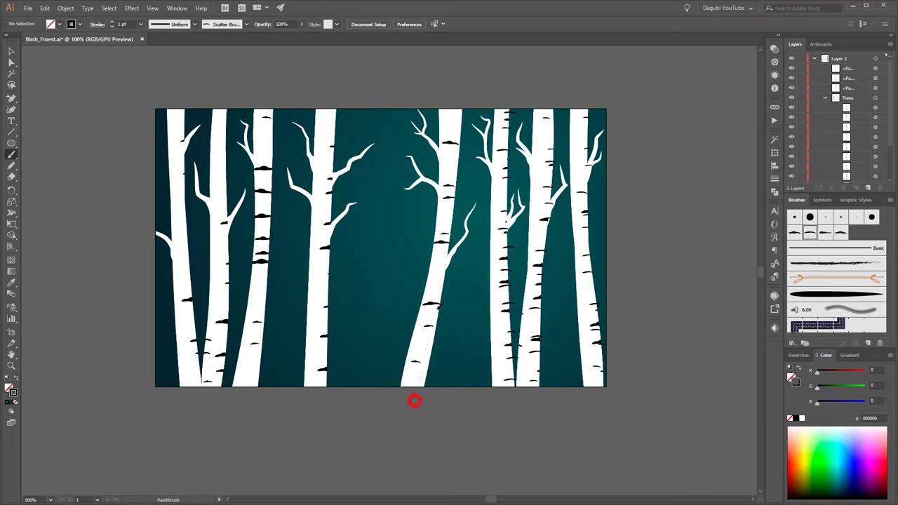
left_click_drag(345, 83, 335, 323)
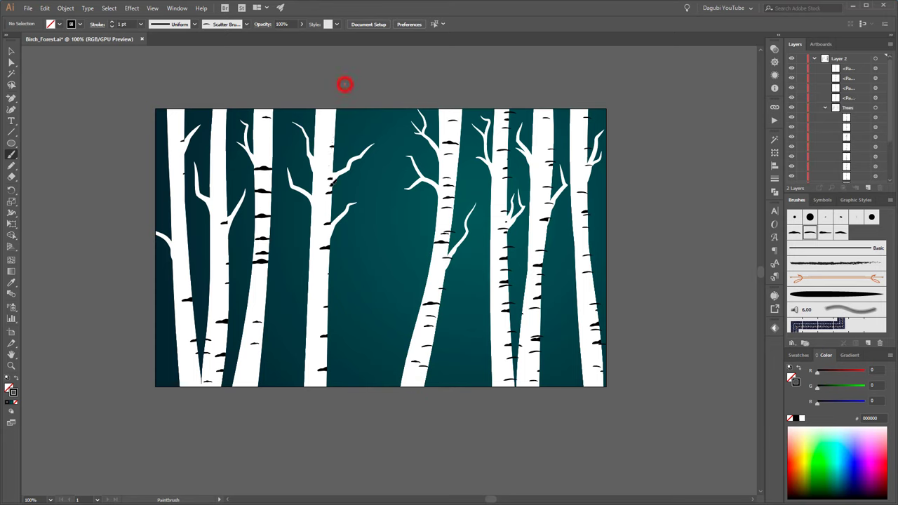
mouse_move(247, 397)
left_mouse_down()
mouse_move(273, 75)
mouse_move(202, 411)
mouse_move(190, 77)
left_mouse_up()
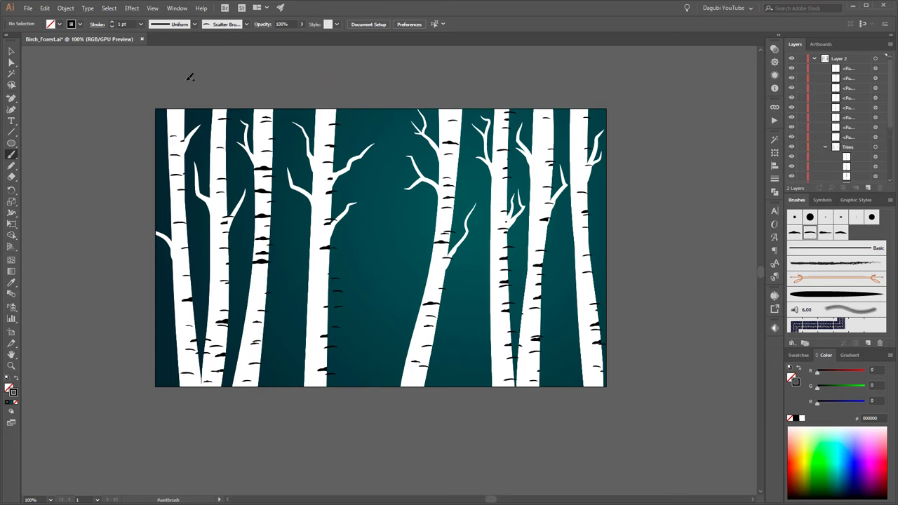
Add another pass of bark marks on every trunk with a third scatter brush
left_click(826, 233)
left_click_drag(579, 90, 595, 340)
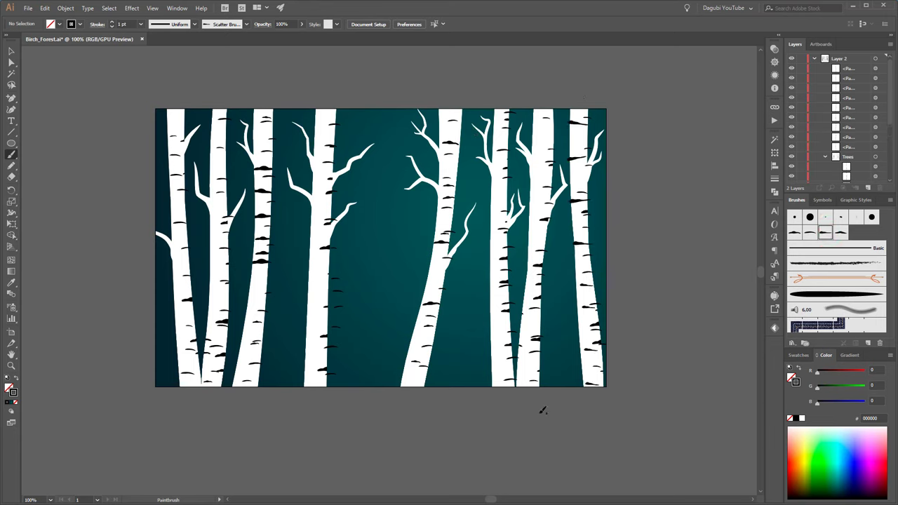
mouse_move(525, 394)
left_mouse_down()
mouse_move(535, 68)
mouse_move(498, 416)
left_mouse_up()
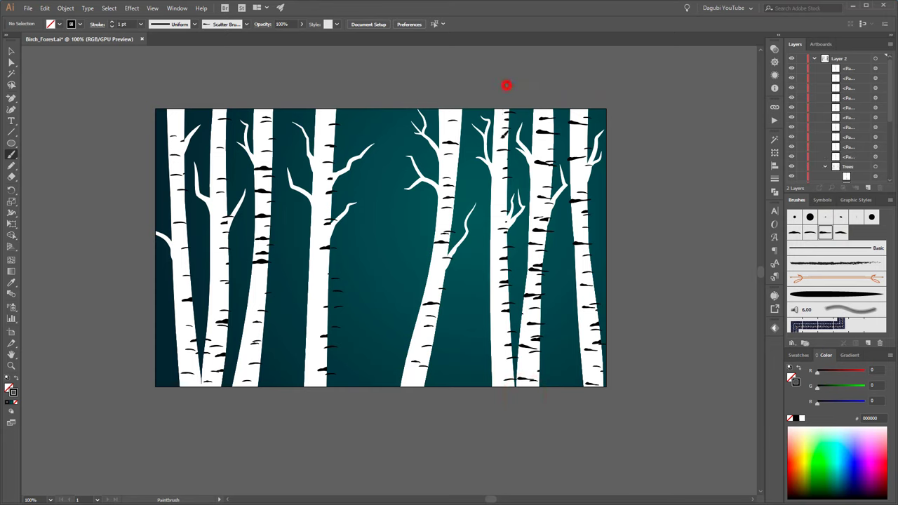
left_click_drag(421, 403, 397, 146)
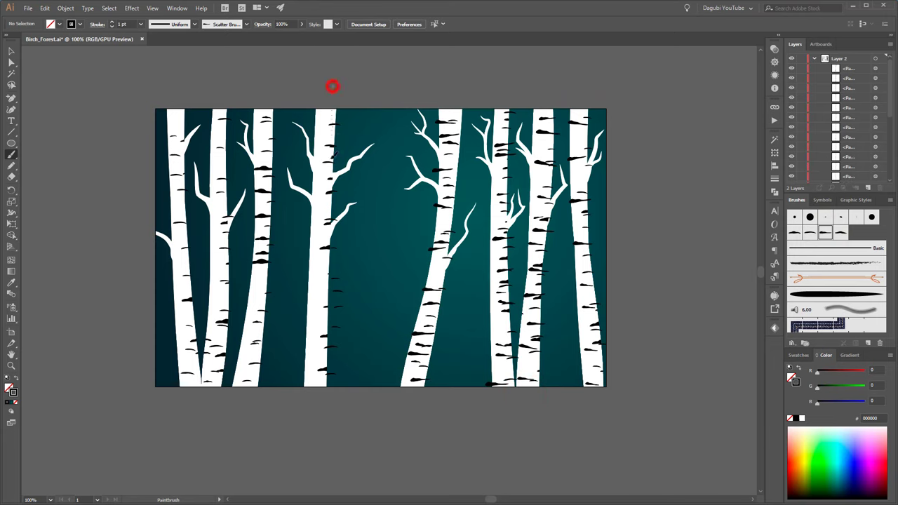
left_click_drag(330, 84, 301, 443)
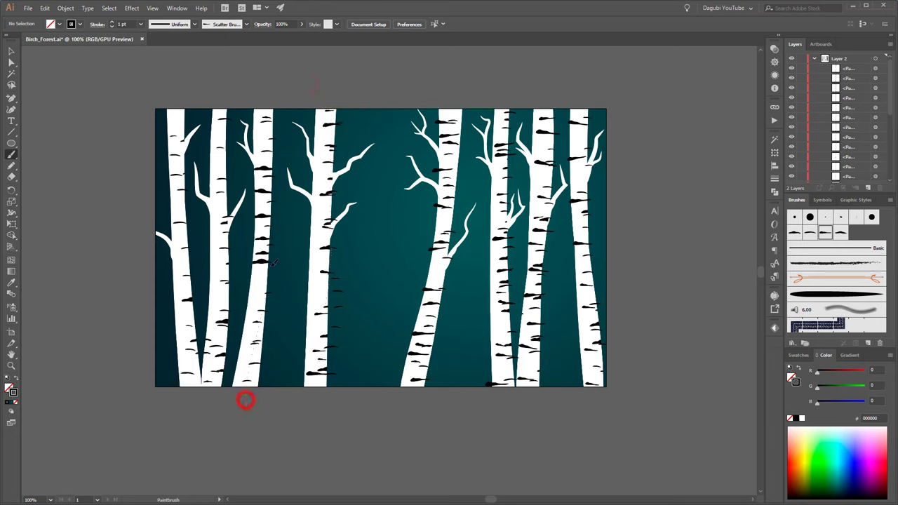
left_click_drag(245, 397, 273, 78)
left_click_drag(211, 386, 174, 91)
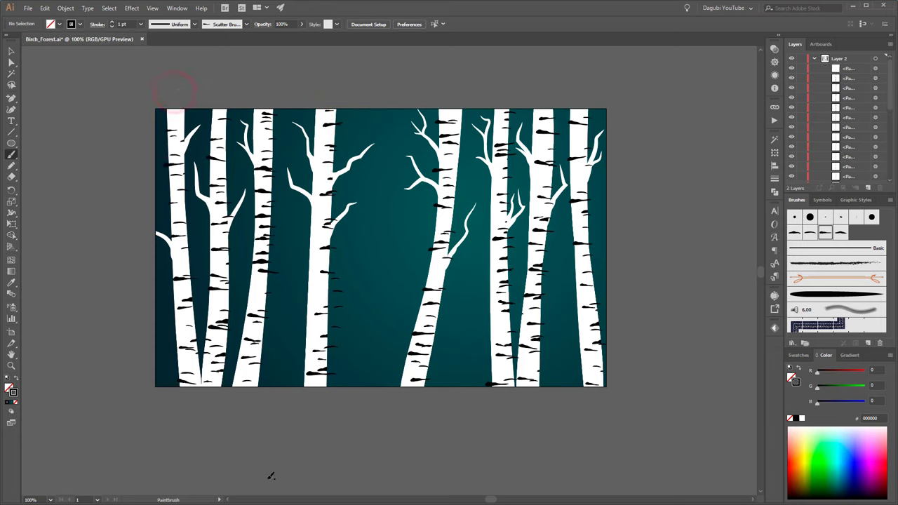
Layer more bark marks up the trunks from their bases with the next scatter brush
left_click(841, 233)
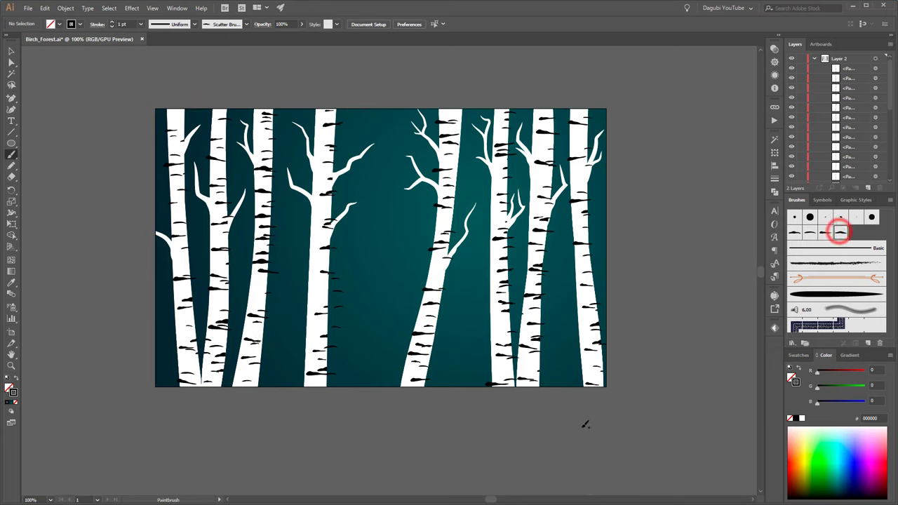
left_click_drag(585, 420, 573, 209)
left_click(531, 407)
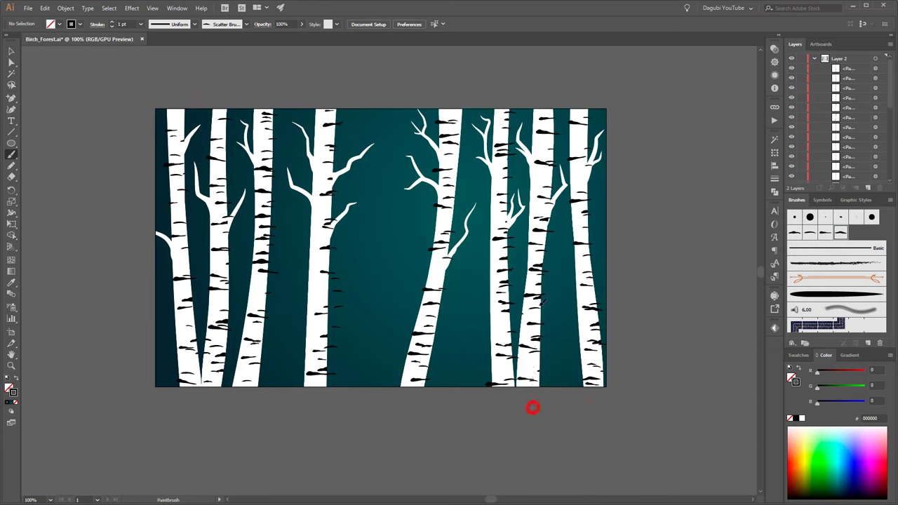
left_click_drag(495, 410, 473, 299)
left_click_drag(407, 399, 439, 243)
left_click_drag(311, 402, 317, 368)
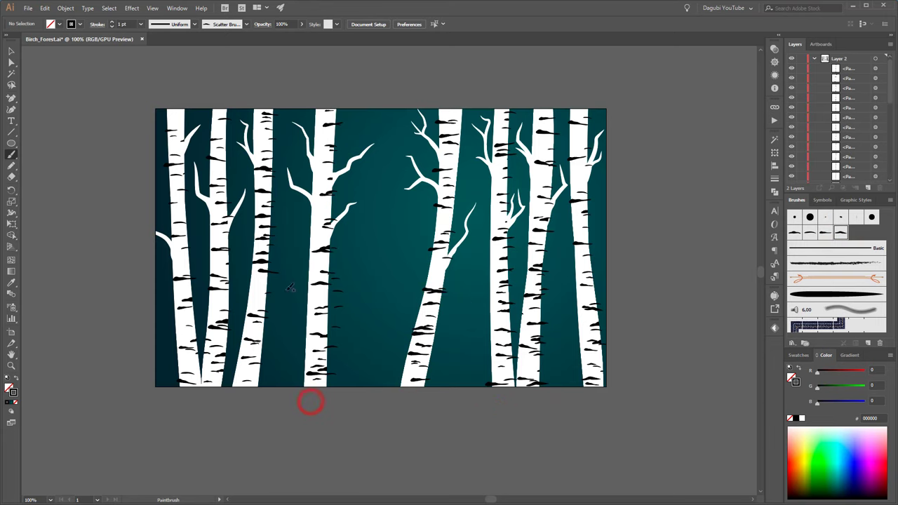
left_click(242, 401)
left_click(207, 405)
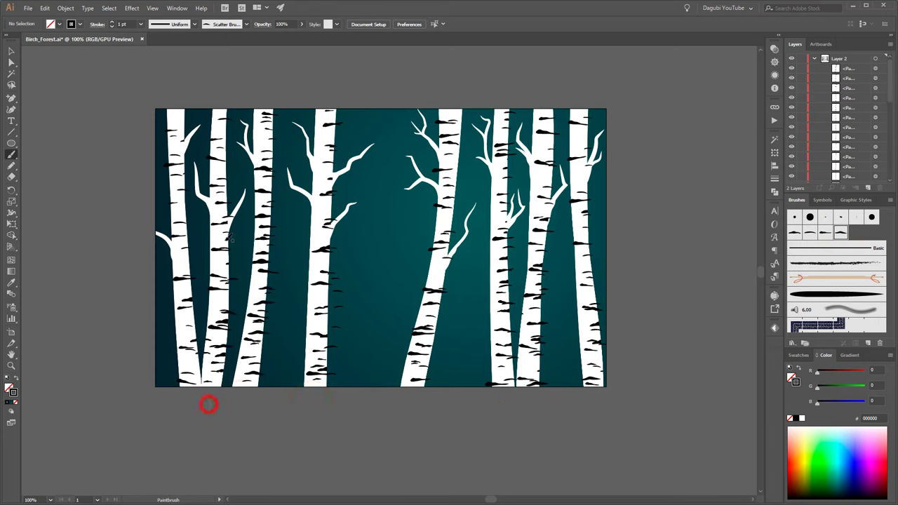
left_click(187, 406)
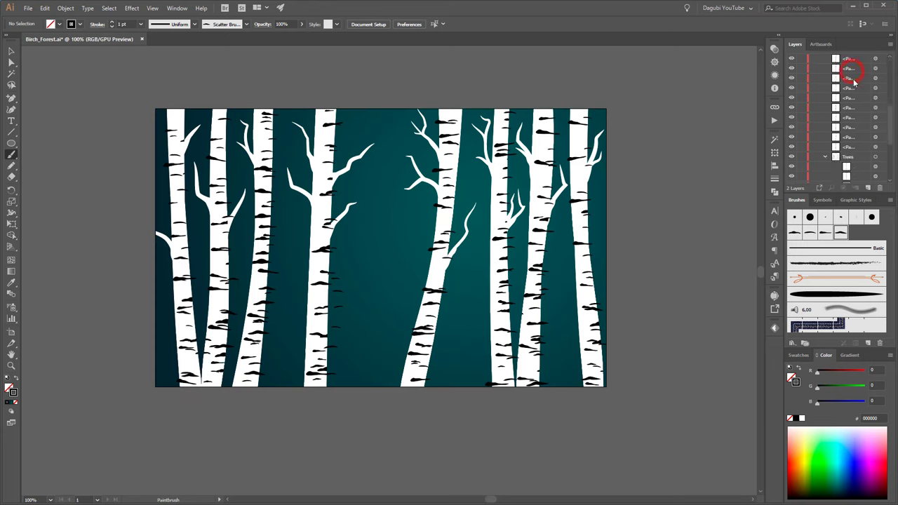
Move the newly painted bark paths into the Trees group
scroll(861, 122, "down", 3)
scroll(862, 122, "down", 3)
left_click_drag(859, 131, 855, 147)
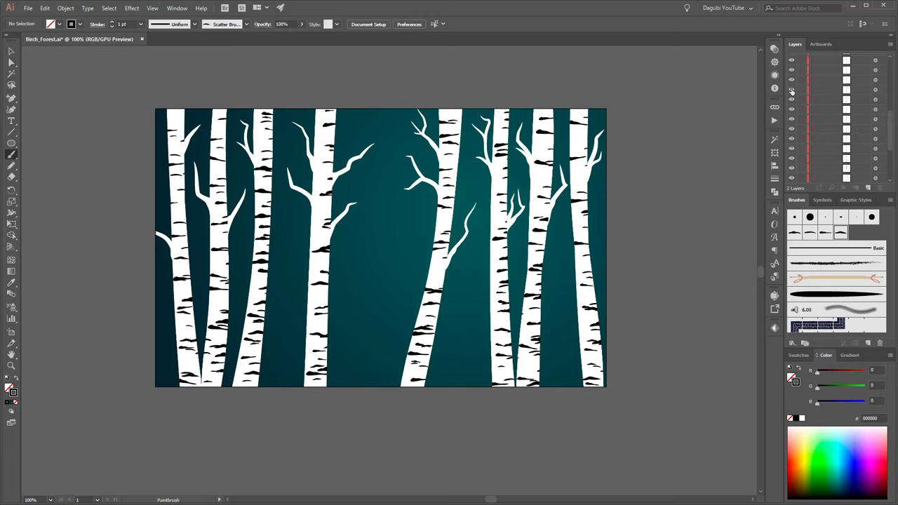
Select the bark paths on several trunks and thin their stroke weight to 0.5 pt
left_click(875, 71)
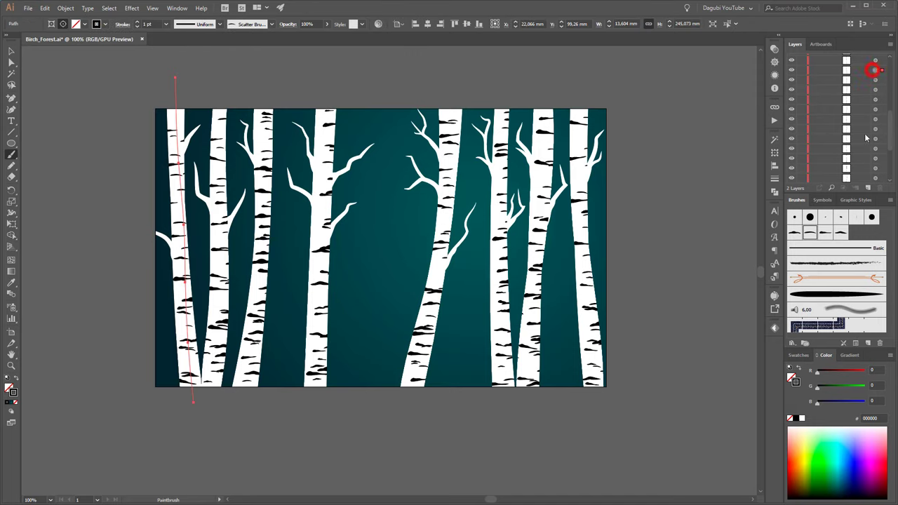
left_click(875, 119, "shift")
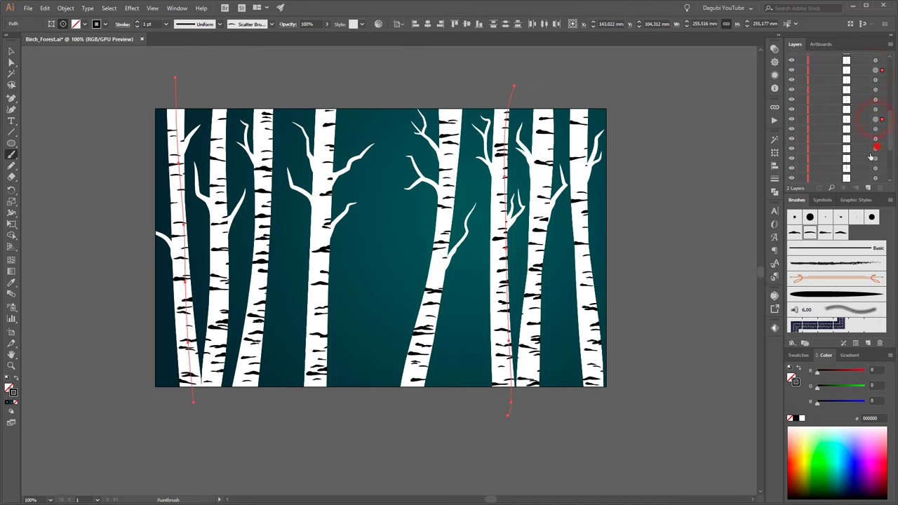
left_click(877, 146, "shift")
left_click(876, 170, "shift")
scroll(856, 148, "down", 1)
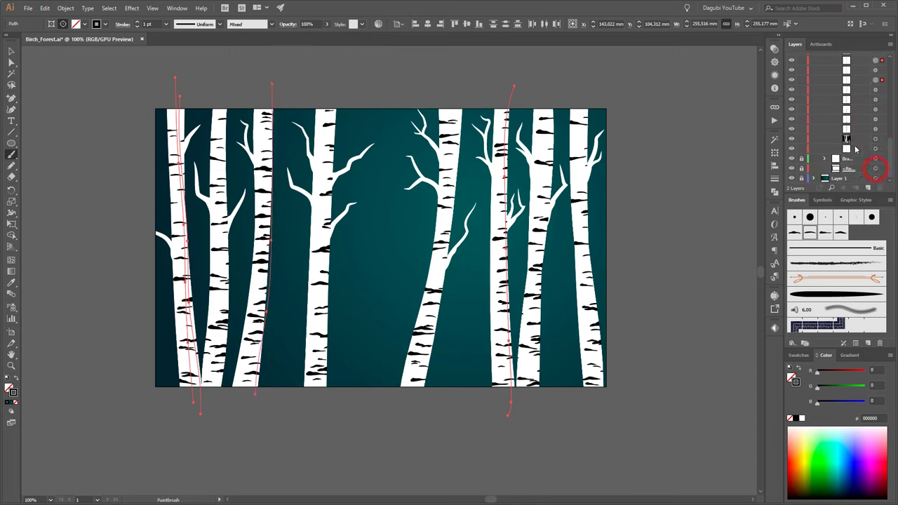
left_click(875, 111, "shift")
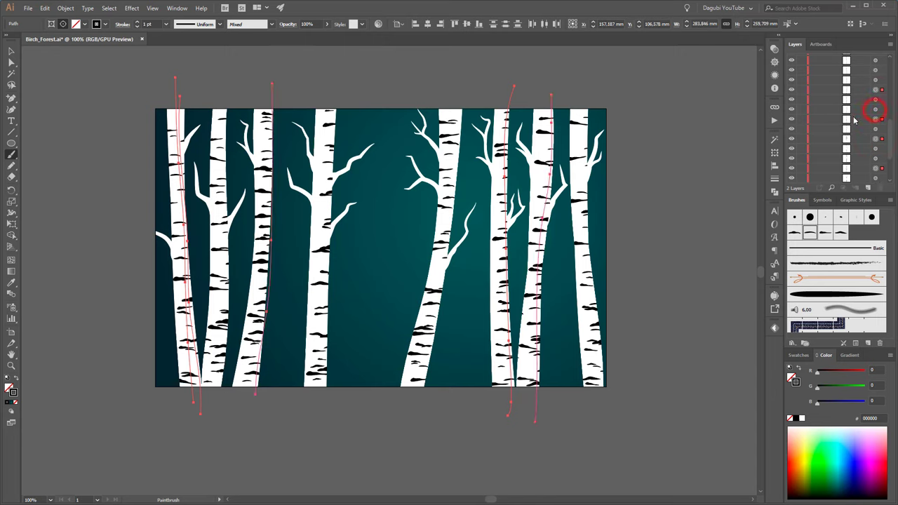
left_click(876, 83, "shift")
scroll(877, 112, "up", 3)
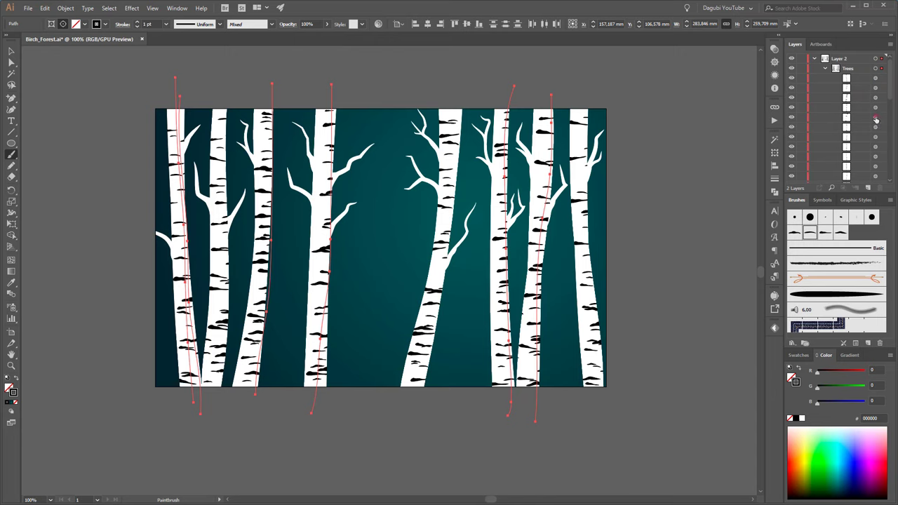
left_click(875, 118, "shift")
left_click(876, 98, "shift")
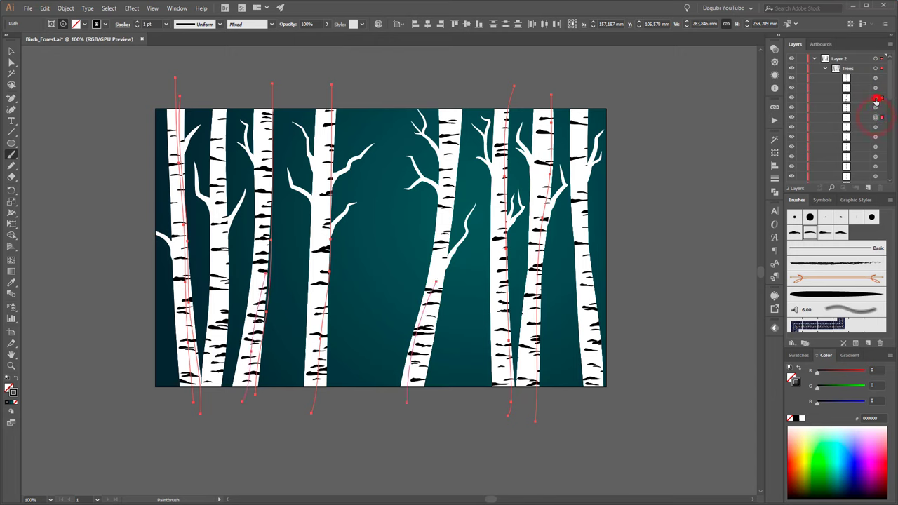
left_click(137, 28)
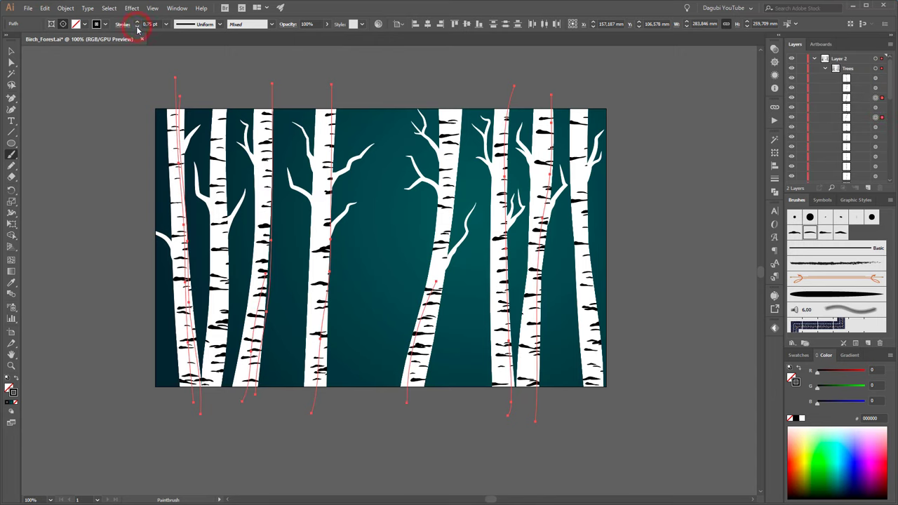
left_click(137, 27)
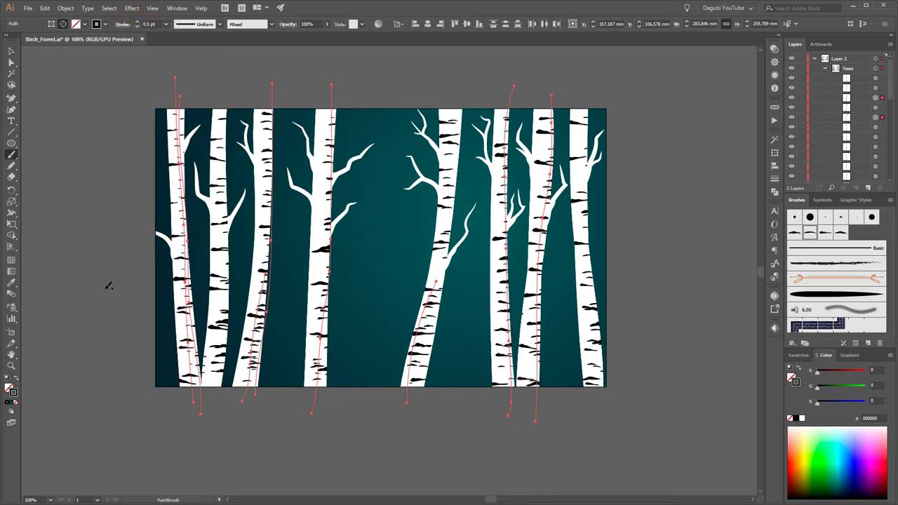
left_click(106, 287)
left_click(11, 62)
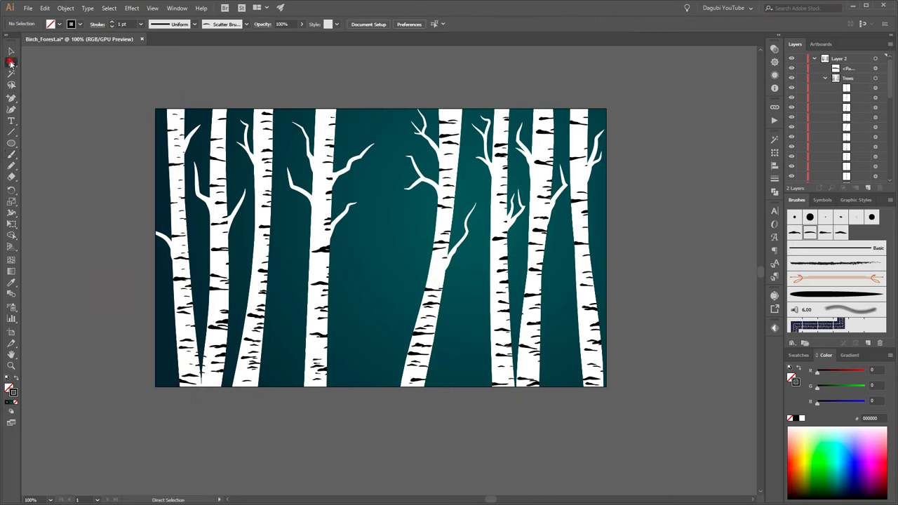
left_click(53, 72)
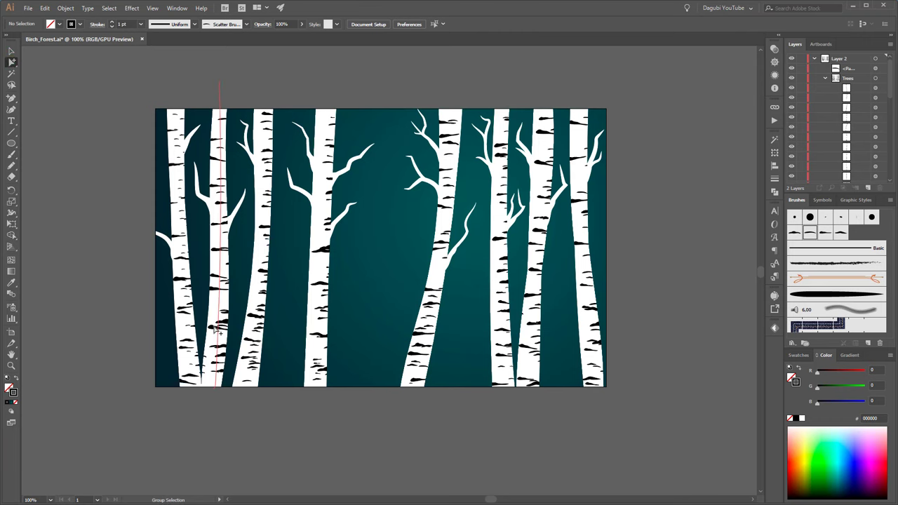
left_click(212, 328)
left_click(133, 318)
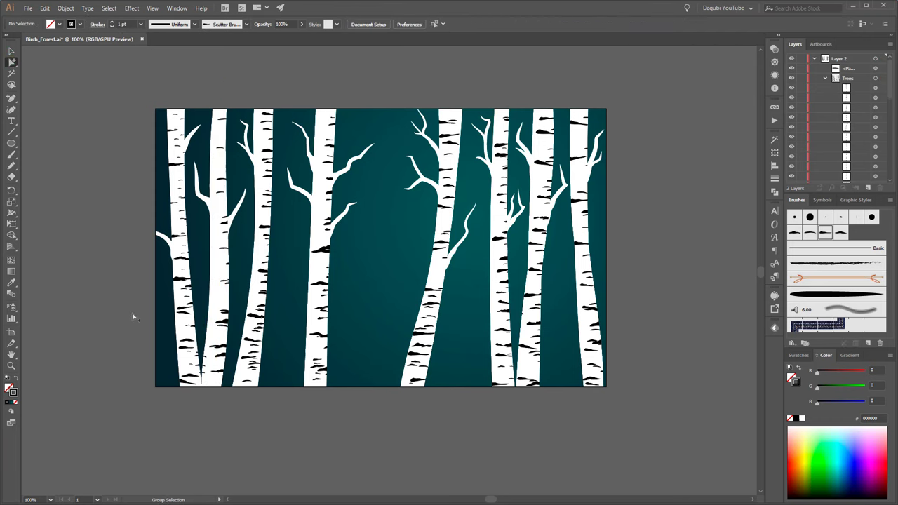
left_click(323, 251)
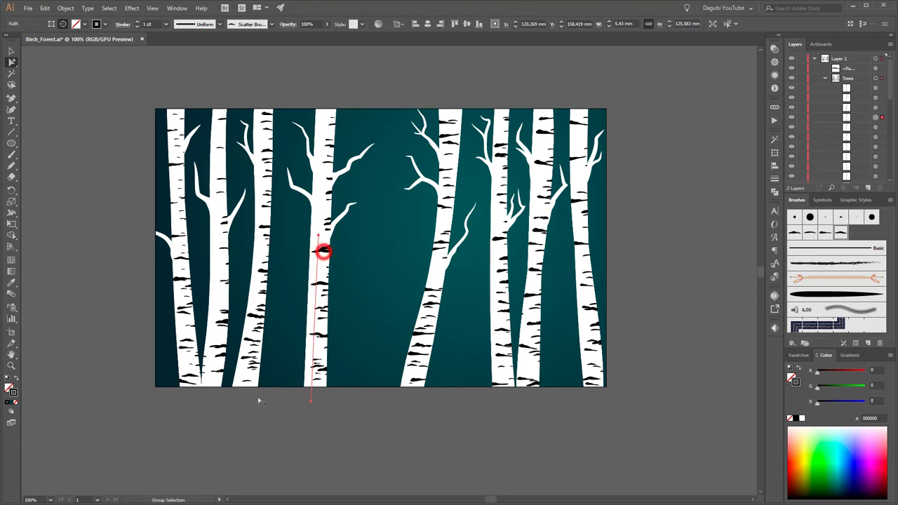
left_click(323, 250)
left_click(311, 393)
left_click(325, 246)
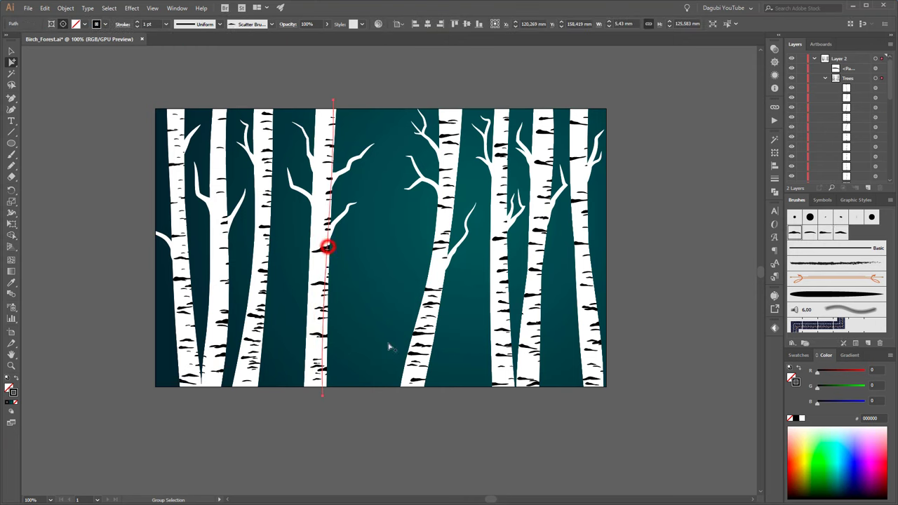
key("ctrl+shift+a")
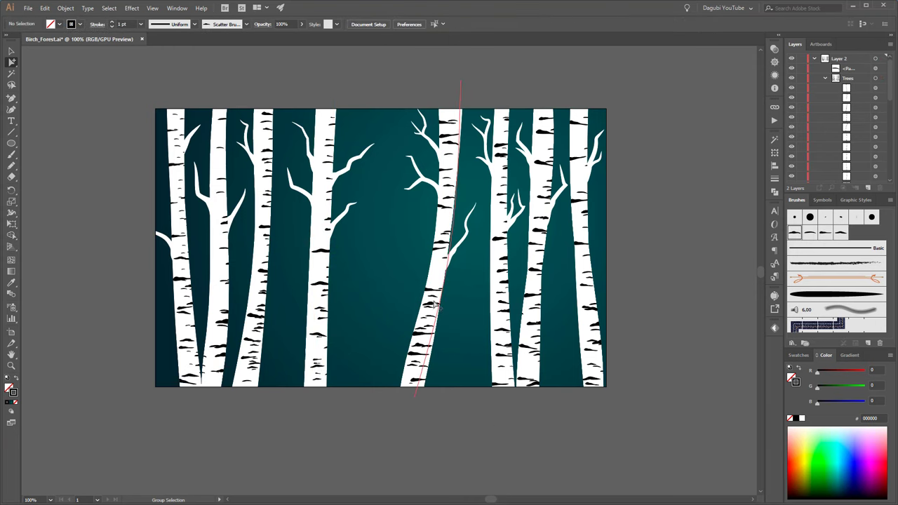
left_click(431, 303)
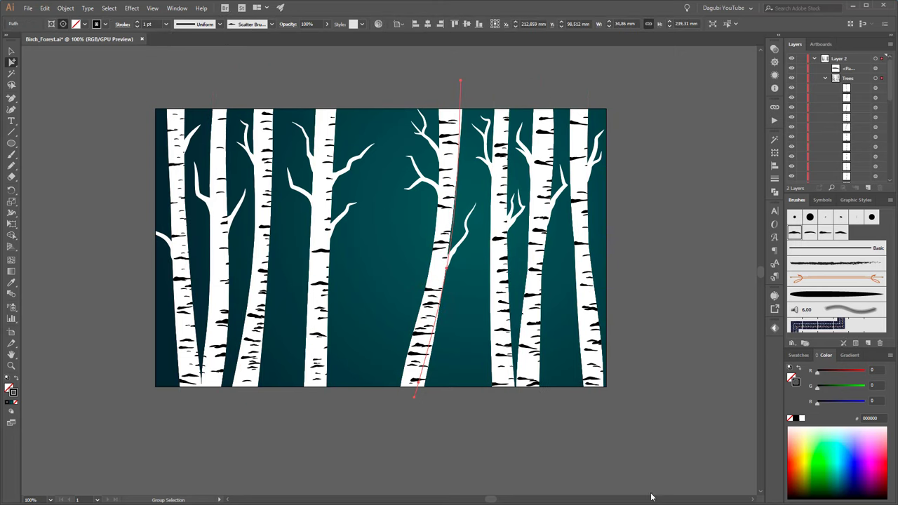
left_click(721, 362)
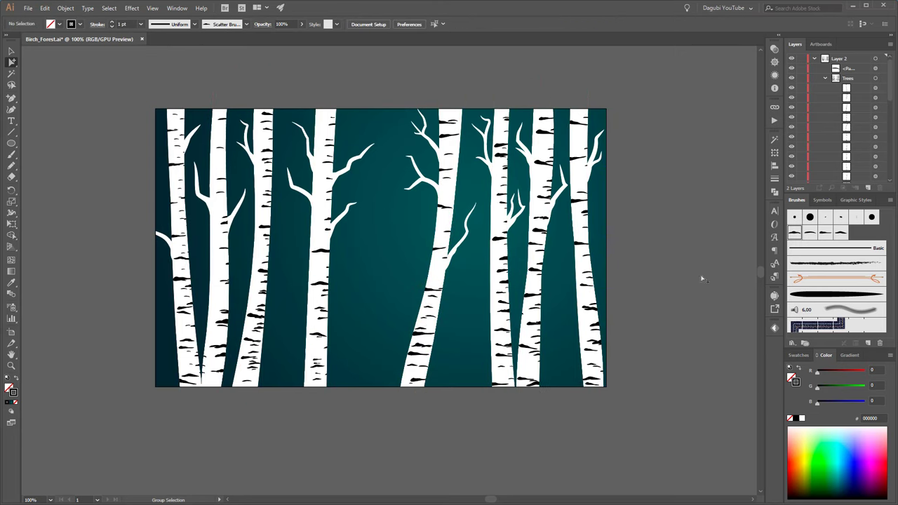
left_click(544, 200)
left_click(666, 210)
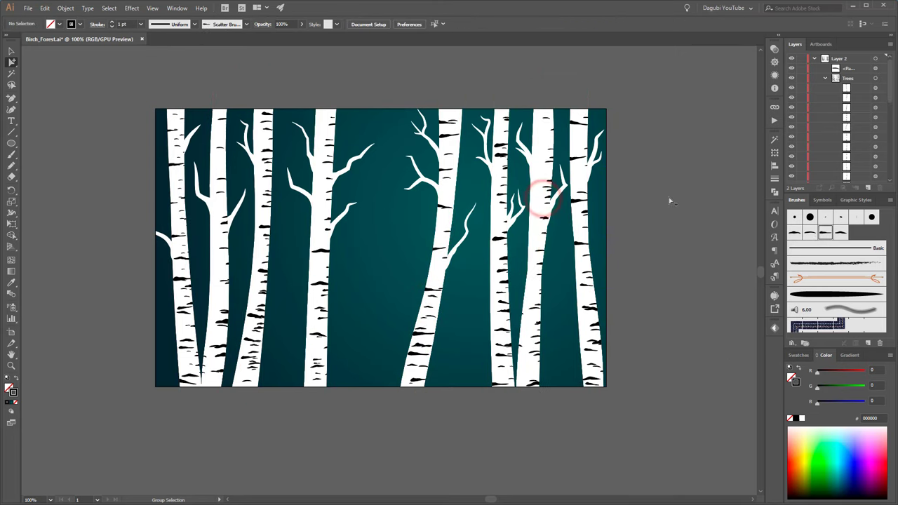
left_click(535, 203)
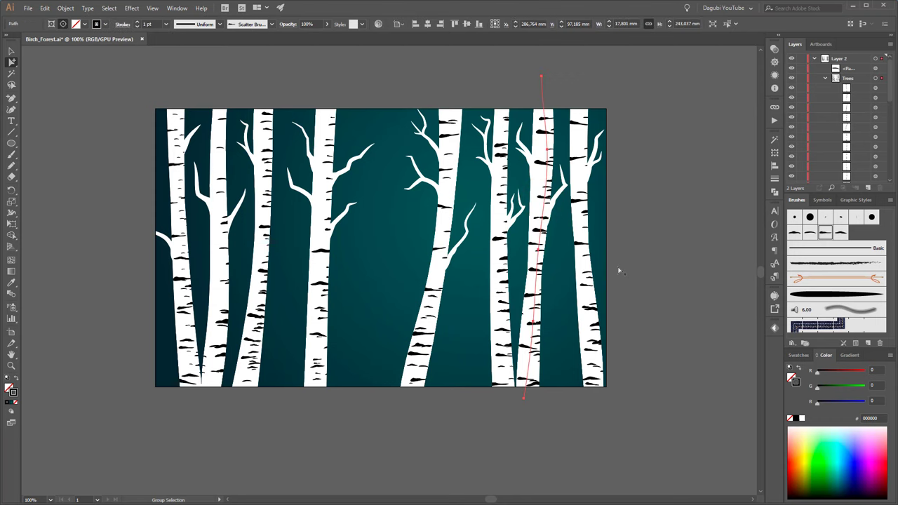
left_click(541, 134)
left_click(540, 134)
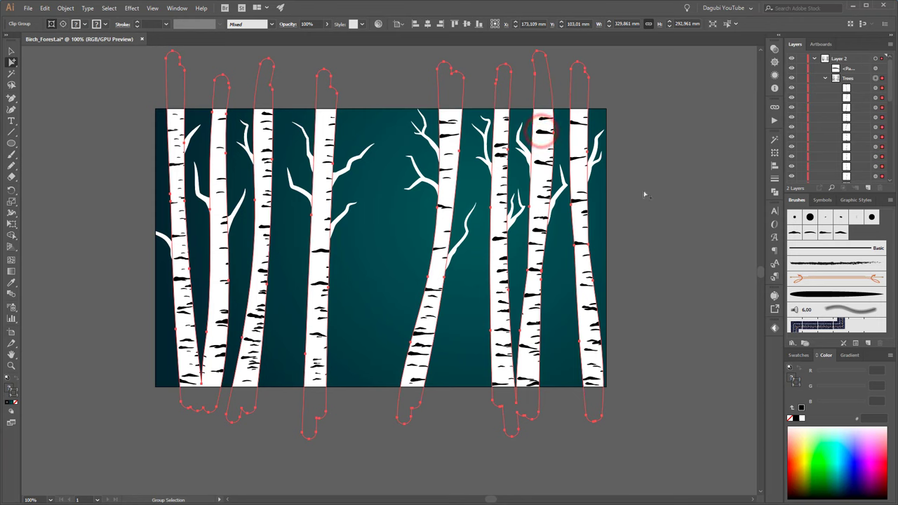
left_click(684, 171)
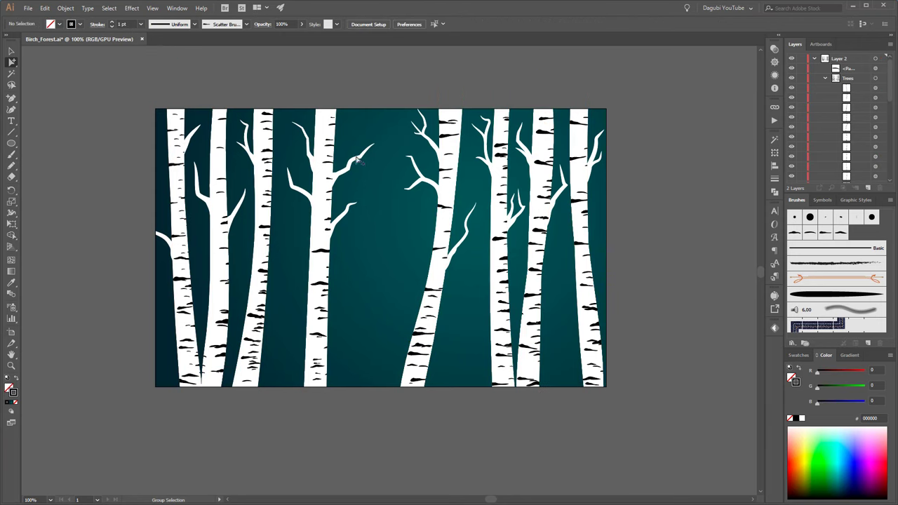
key("ctrl+0")
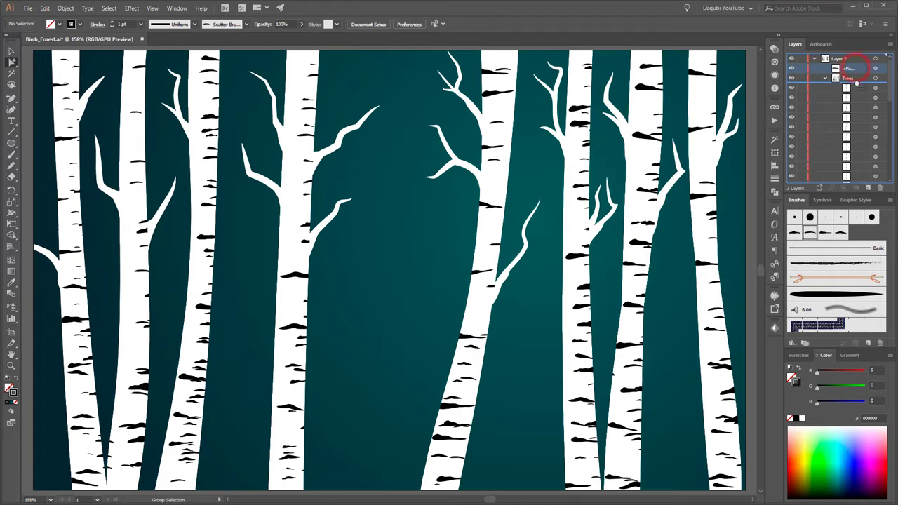
Collapse and lock the Trees sublayer, then list the Branches layer's contents
left_click(825, 68)
left_click(801, 68)
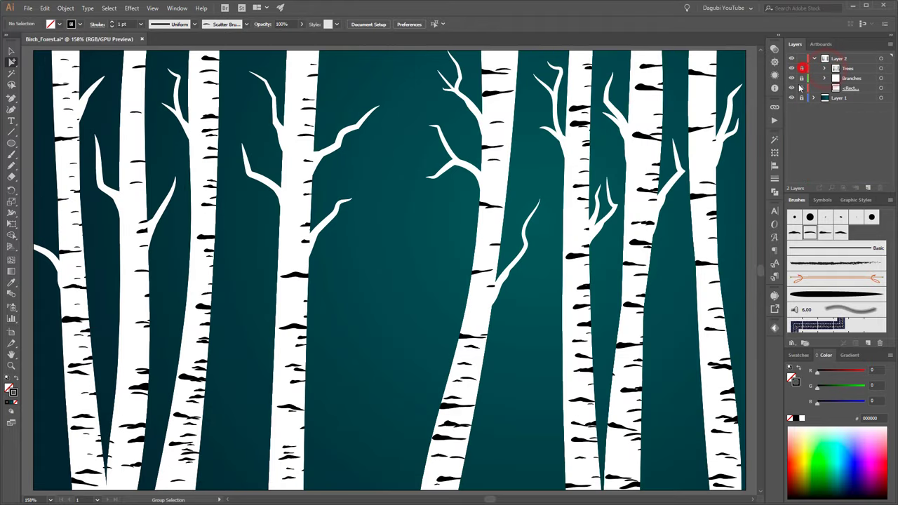
left_click(792, 78)
left_click(792, 78)
left_click(826, 78)
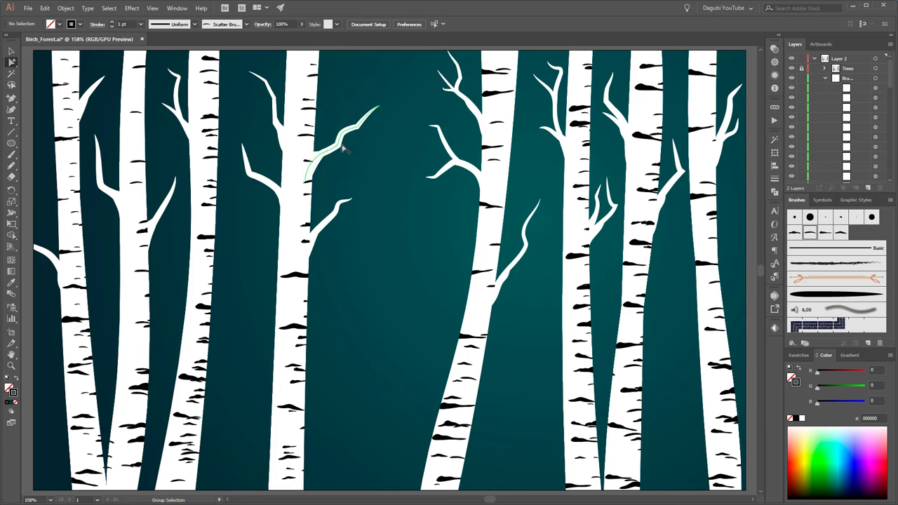
Expand the appearance of all branch strokes into filled shapes
left_click(875, 78)
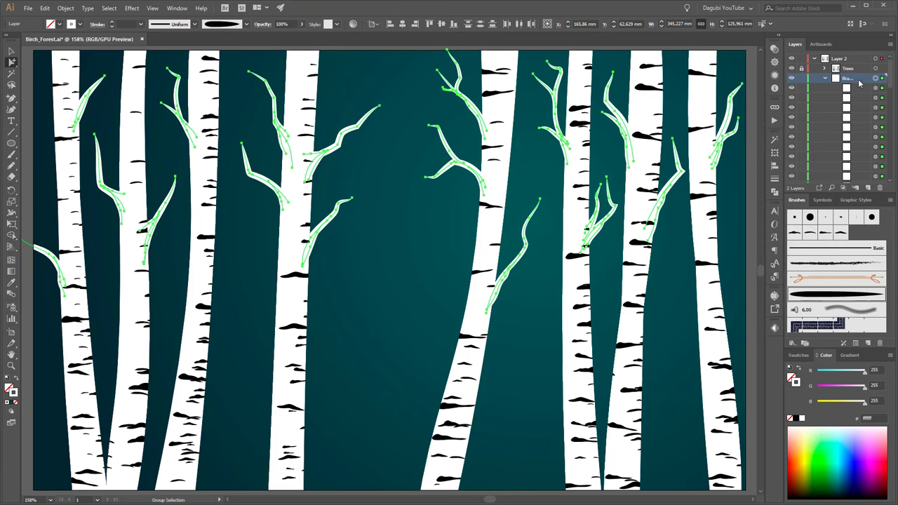
left_click(66, 8)
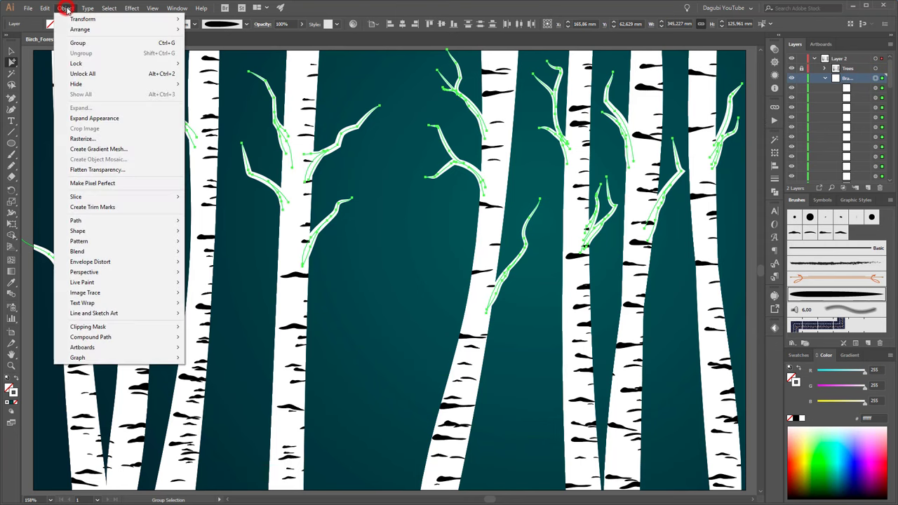
left_click(78, 119)
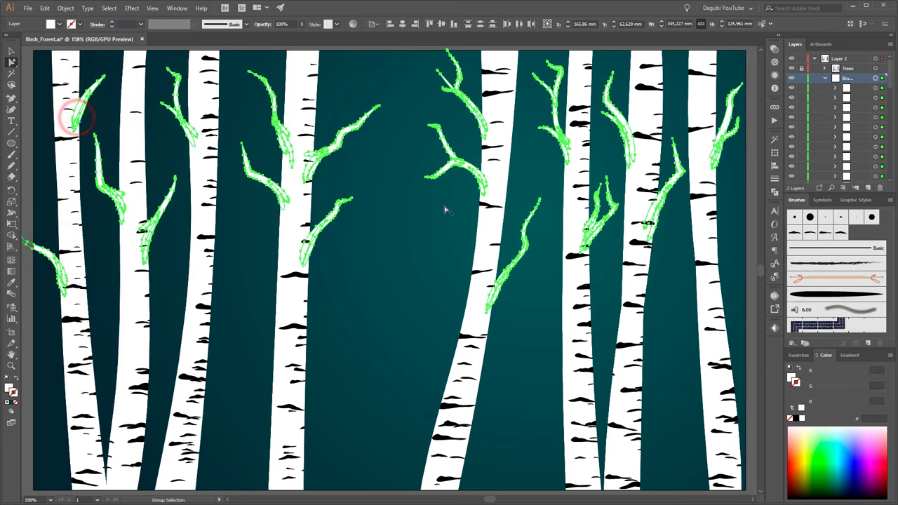
left_click(775, 191)
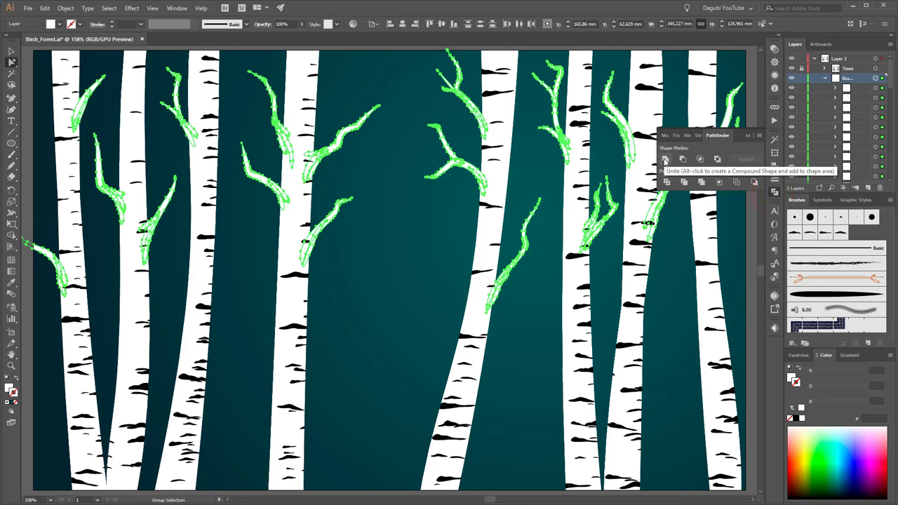
Unite the branches into one compound path and duplicate it
left_click(665, 159)
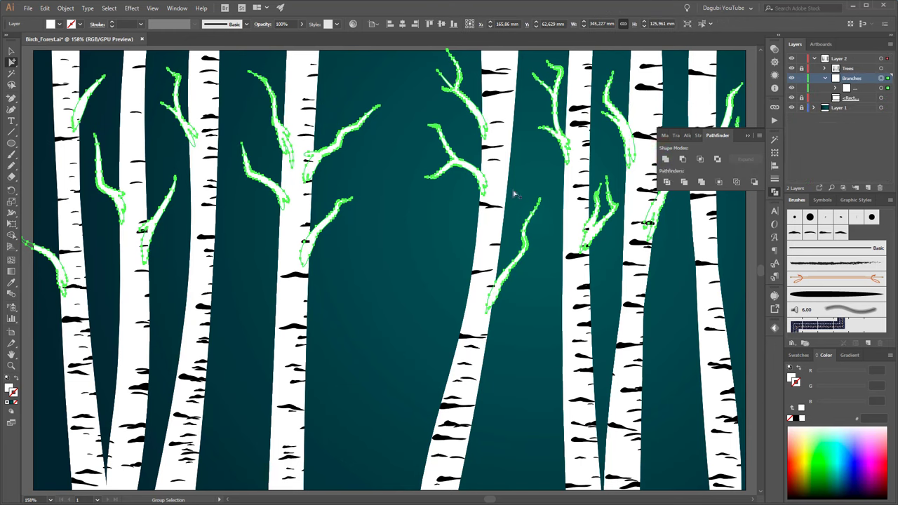
left_click(66, 8)
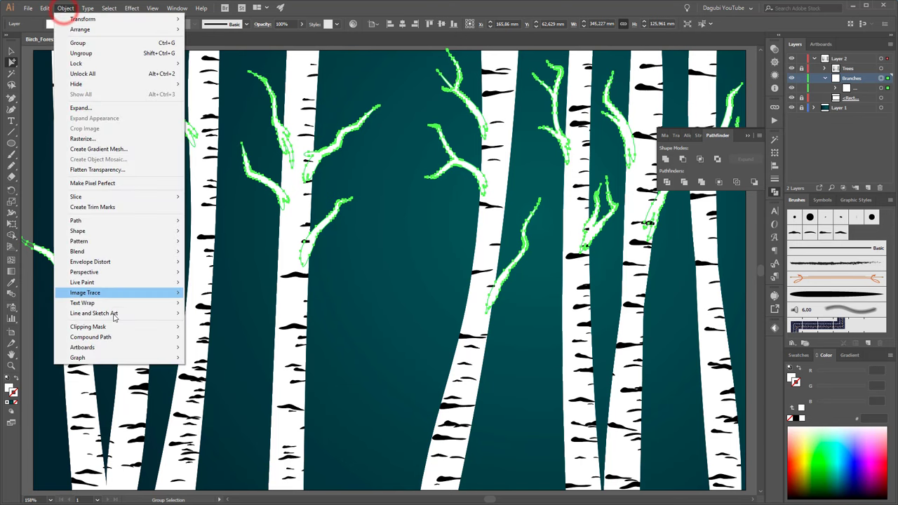
mouse_move(91, 336)
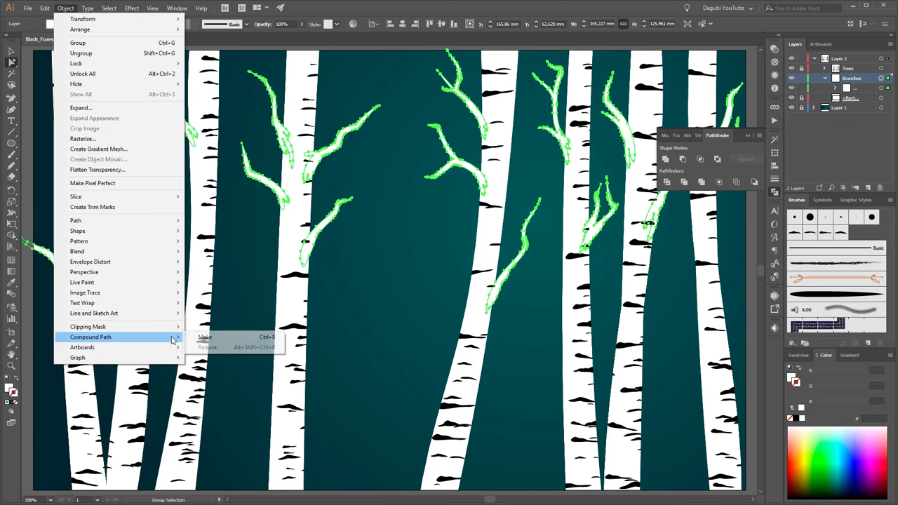
left_click(204, 338)
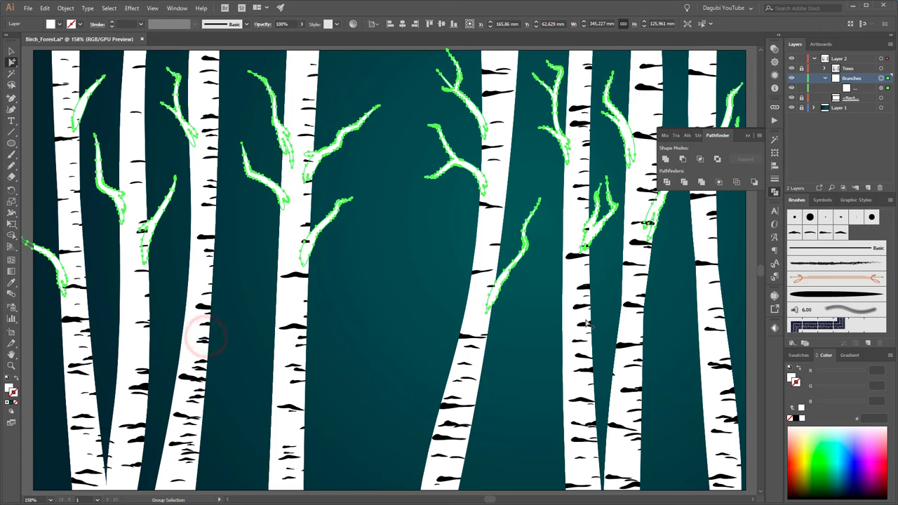
left_click(868, 88)
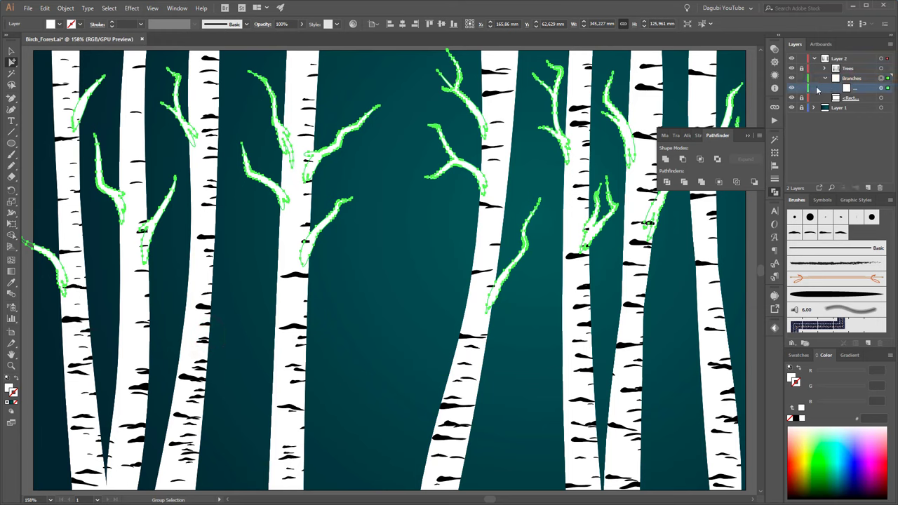
left_click_drag(864, 91, 868, 188)
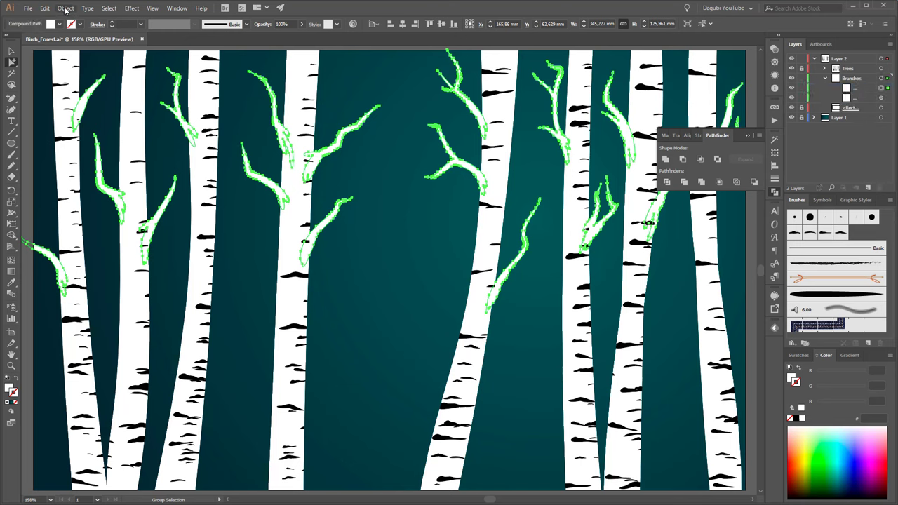
Make the Branches sublayer a clipping mask using its top branch shape
left_click(109, 7)
left_click(118, 40)
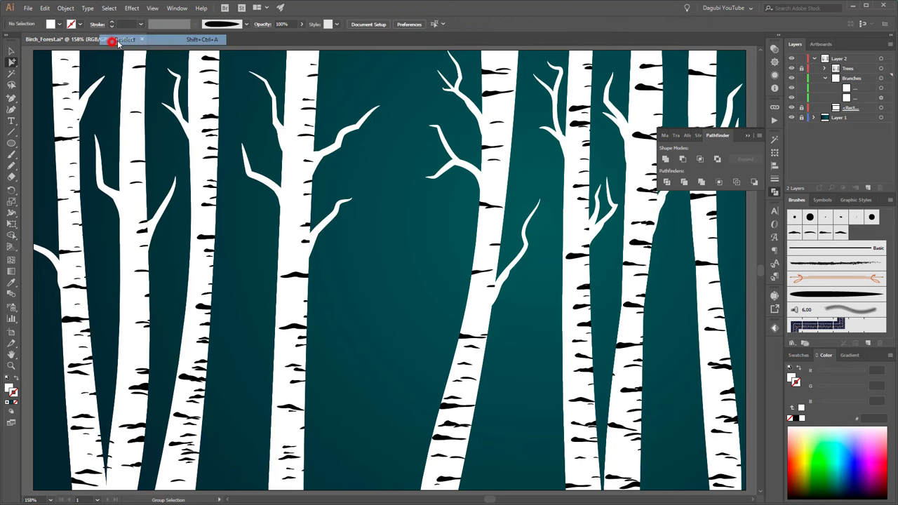
double_click(856, 79)
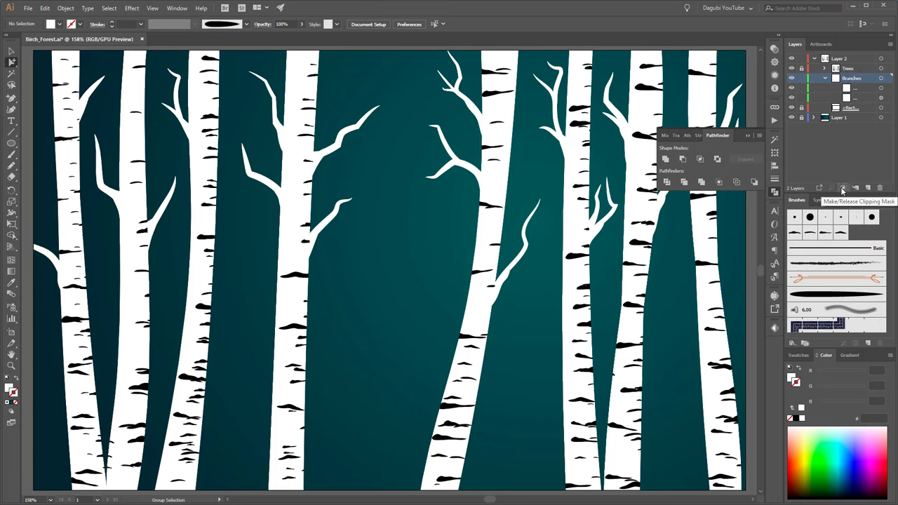
left_click(843, 189)
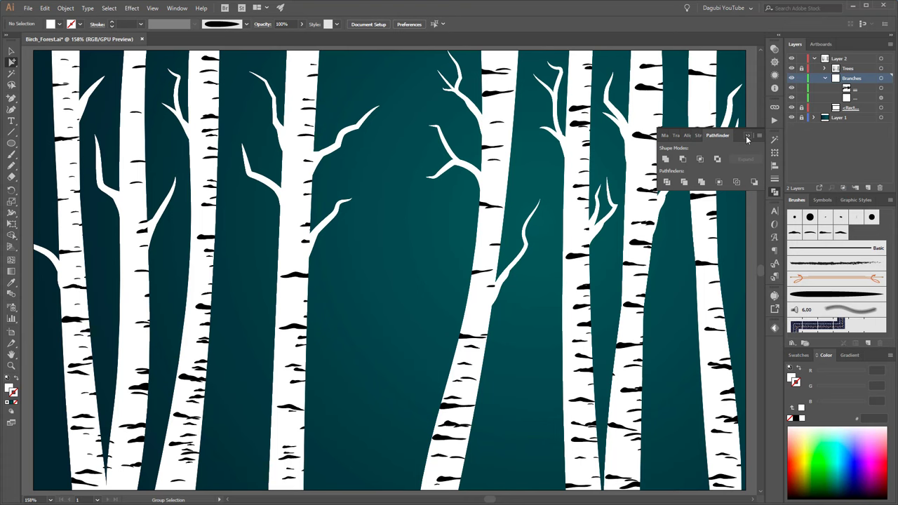
left_click(747, 135)
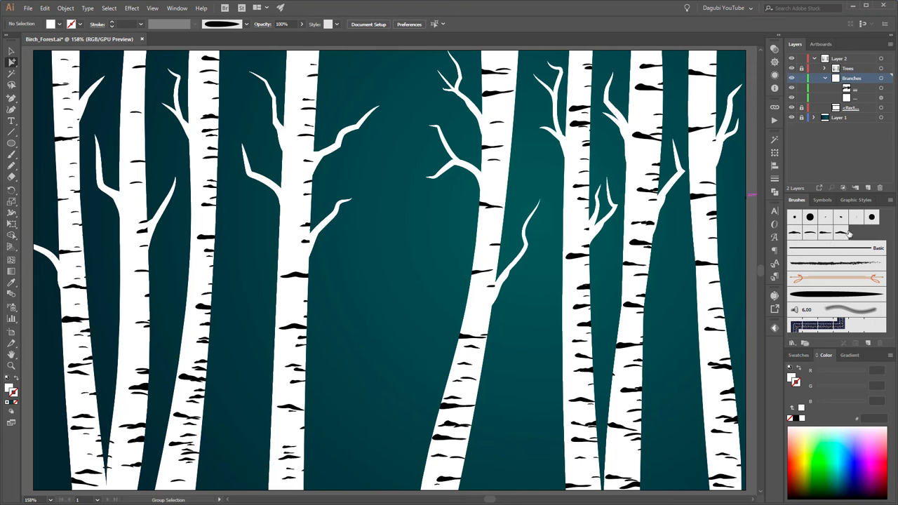
Duplicate the bark scatter brushes and set the first copy's rotation relative to Path
left_click(795, 232)
left_click(840, 232)
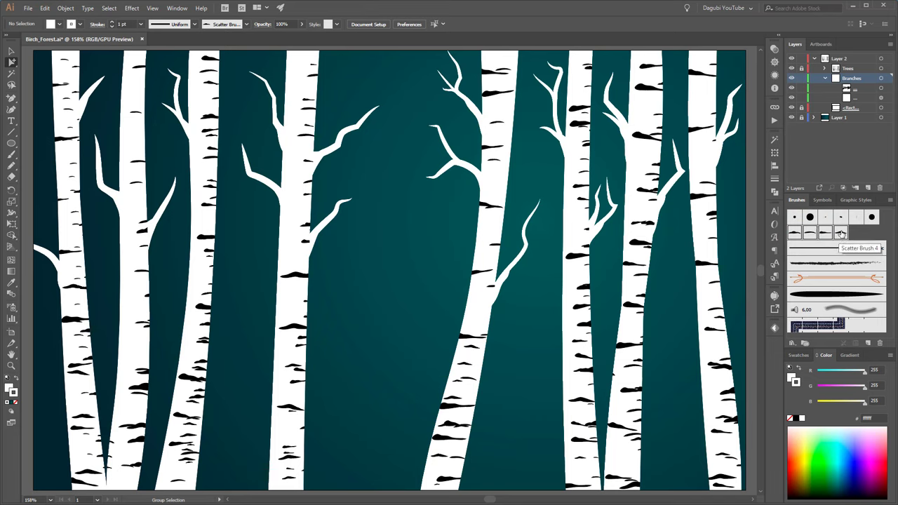
left_click(841, 233)
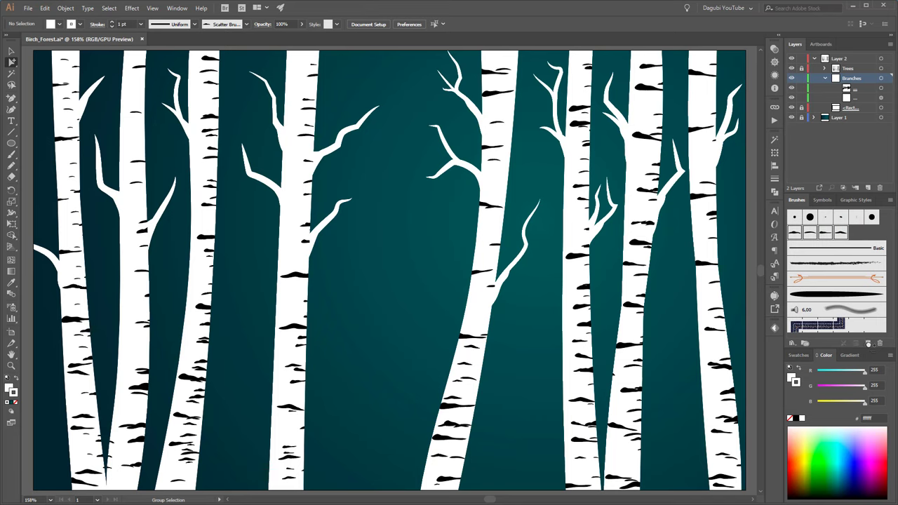
left_click(869, 344)
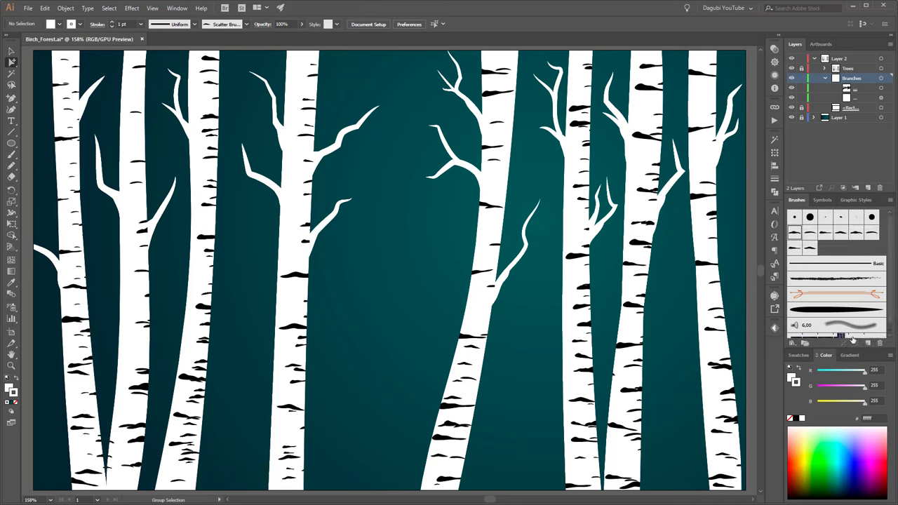
left_click(854, 238)
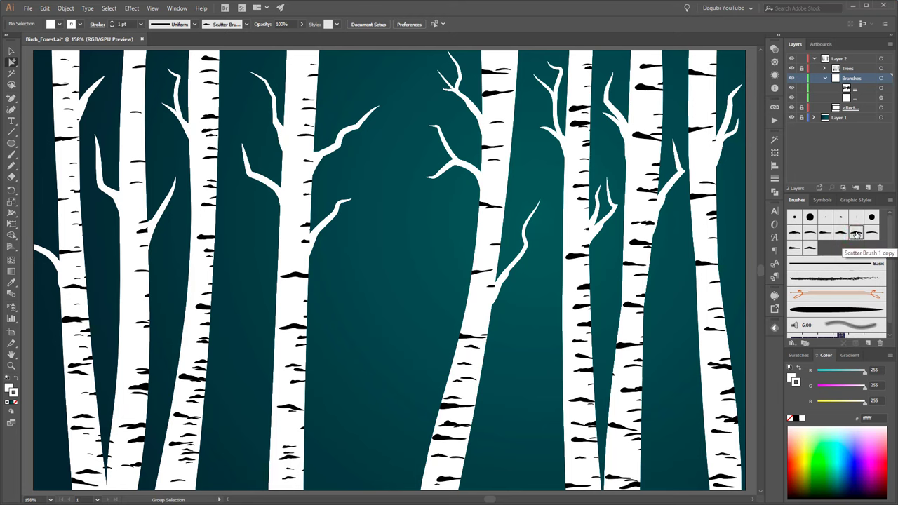
left_click(856, 235)
double_click(856, 235)
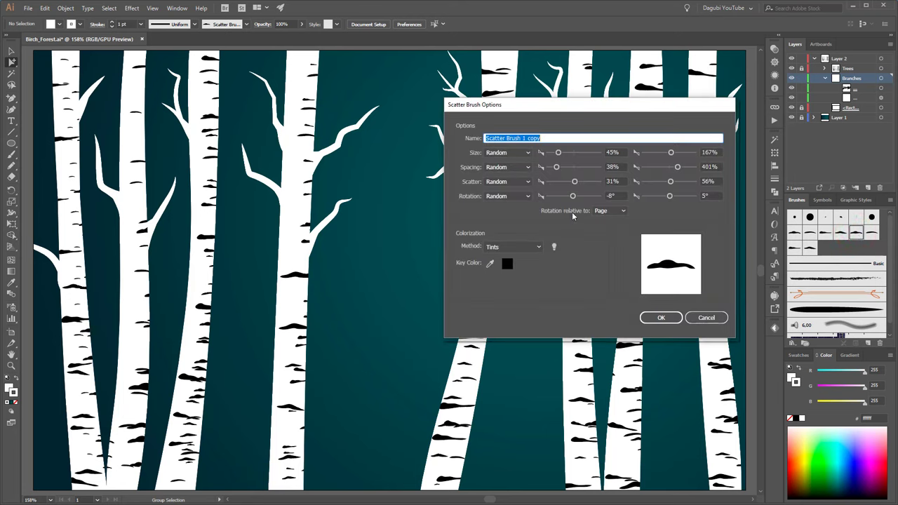
left_click(608, 211)
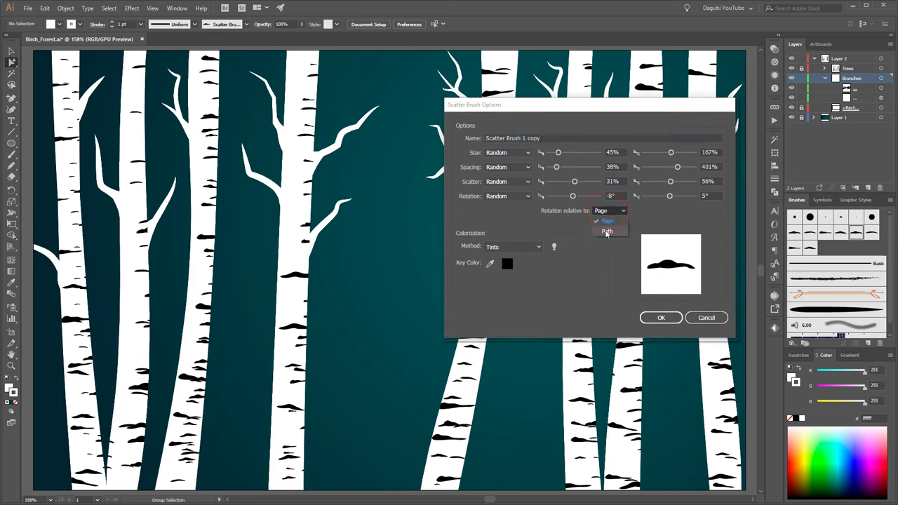
left_click(607, 231)
left_click(661, 317)
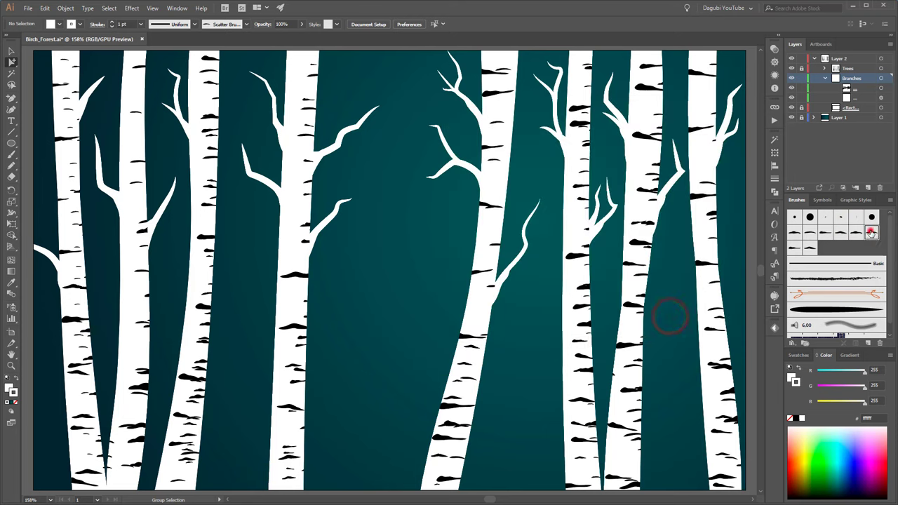
Switch the remaining three bark brush copies to rotation relative to Path
double_click(870, 233)
left_click(608, 210)
left_click(609, 228)
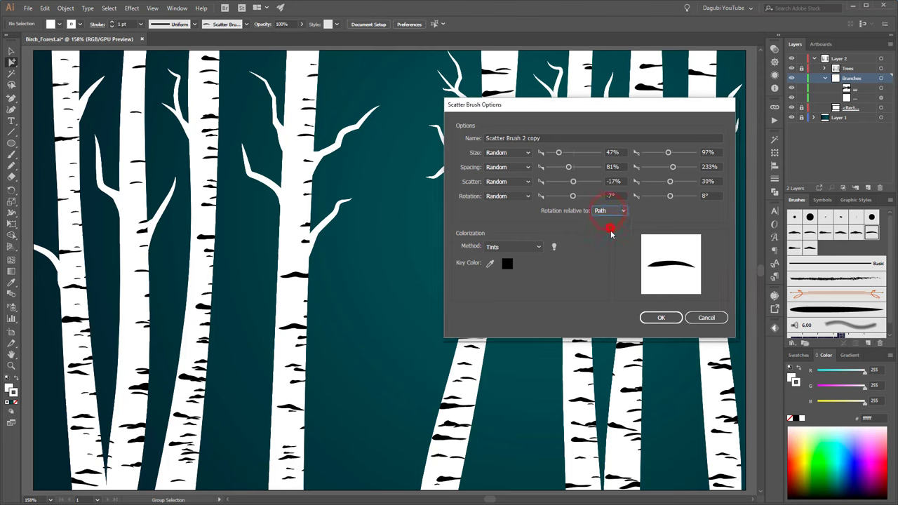
left_click(661, 317)
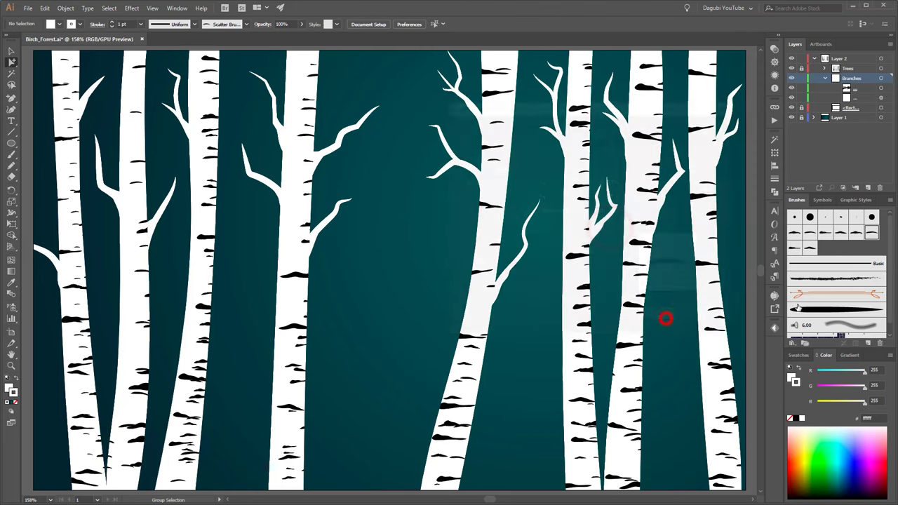
double_click(795, 249)
left_click(607, 211)
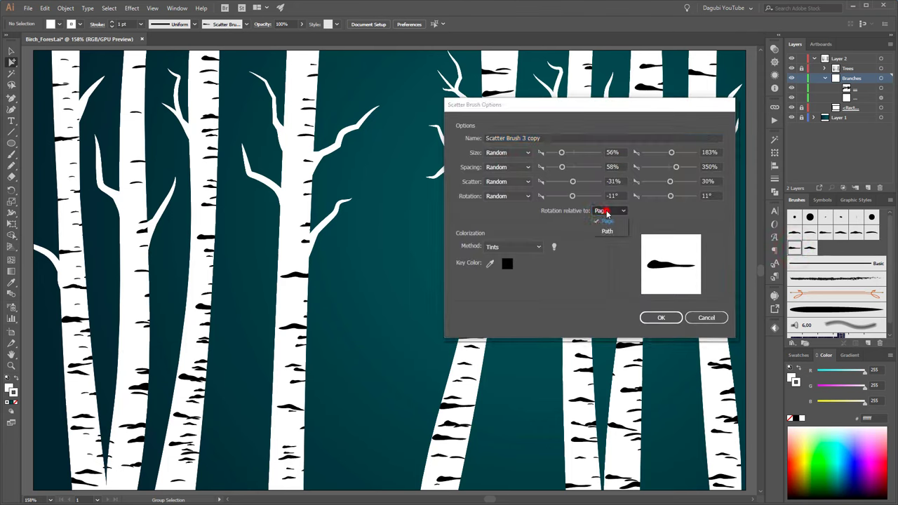
left_click(607, 231)
left_click(661, 317)
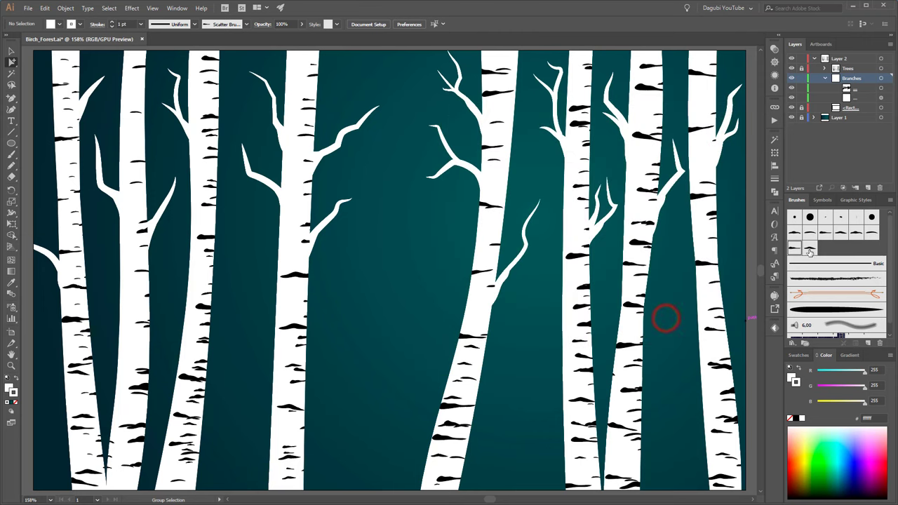
double_click(809, 249)
left_click(609, 210)
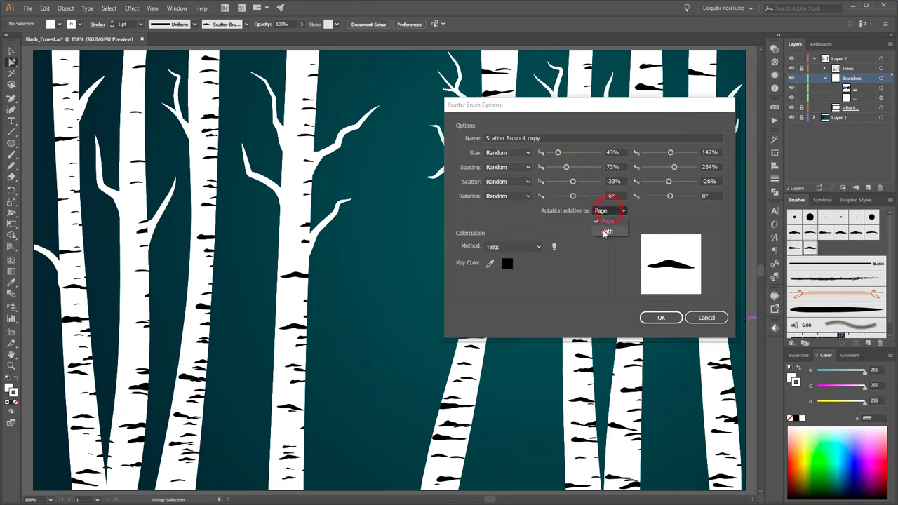
left_click(605, 231)
left_click(661, 317)
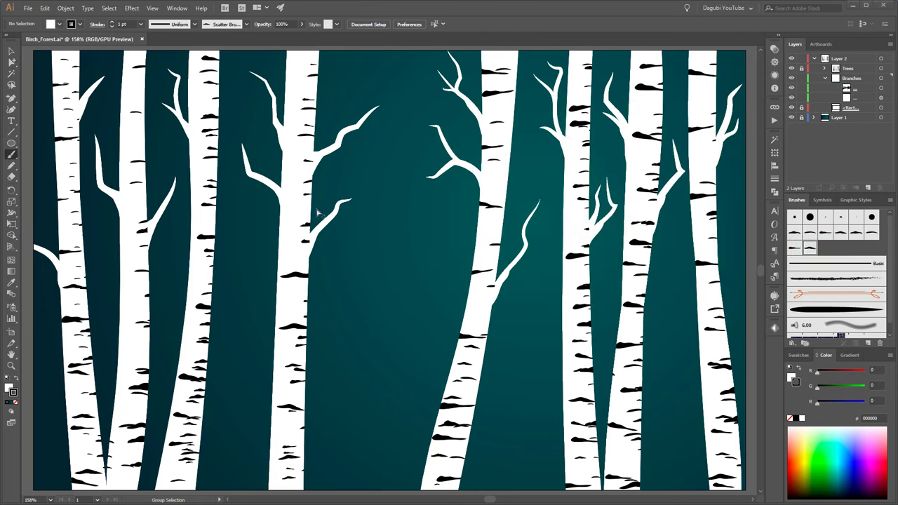
Zoom onto the right branch, paint a Paintbrush stroke along it, and select the new path in Layers
mouse_move(317, 212)
left_mouse_down()
mouse_move(490, 270)
mouse_move(601, 269)
left_mouse_up()
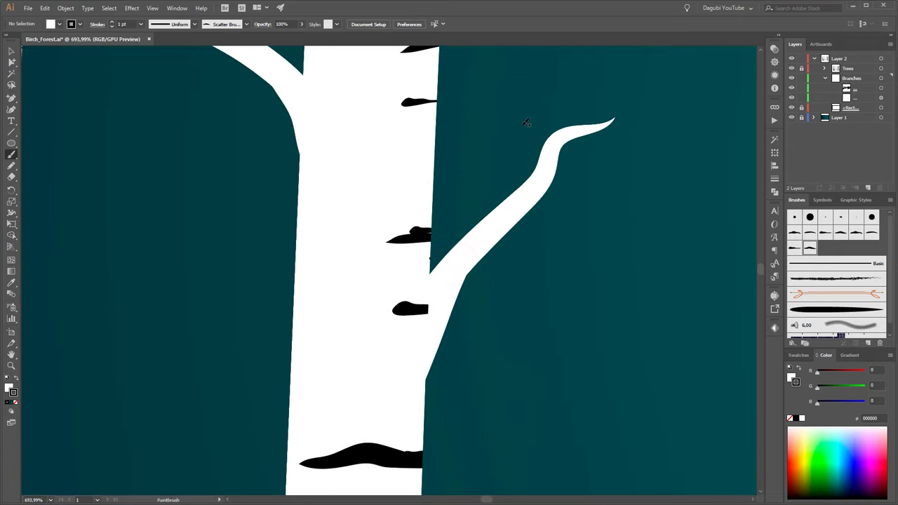
left_click(13, 159)
left_click_drag(449, 276, 439, 289)
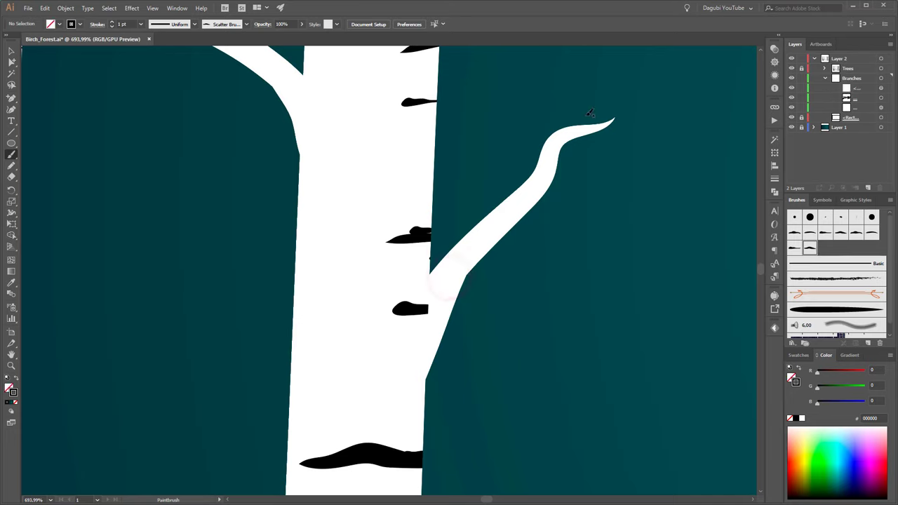
left_click(881, 88)
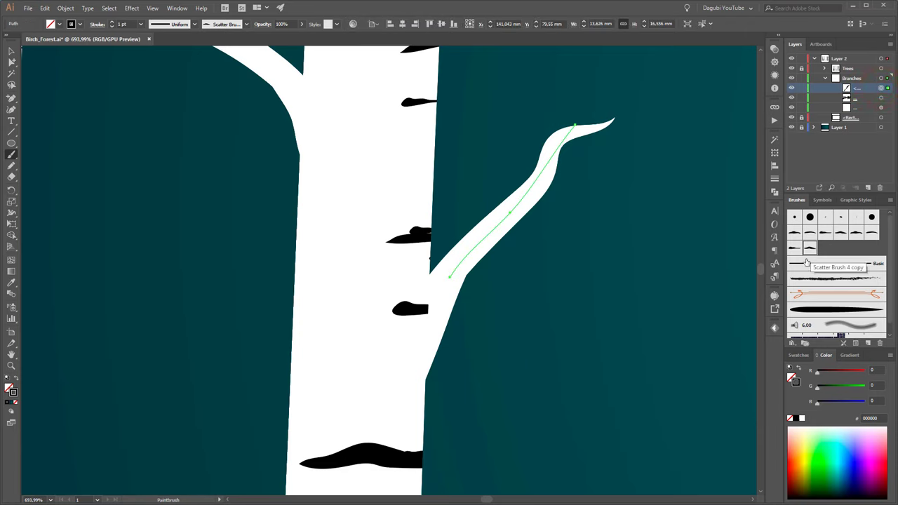
Set Scatter Brush 4 copy to a fixed 90° rotation and apply it to strokes
double_click(810, 250)
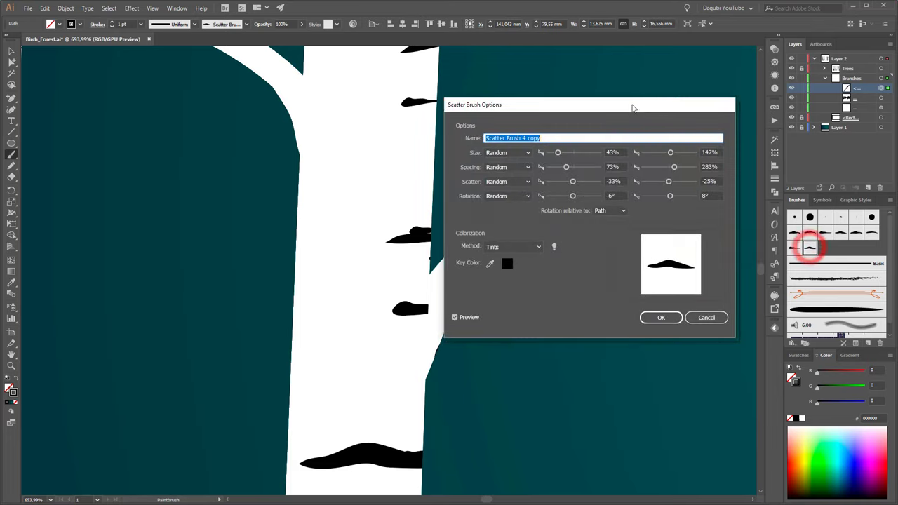
left_click_drag(632, 103, 259, 104)
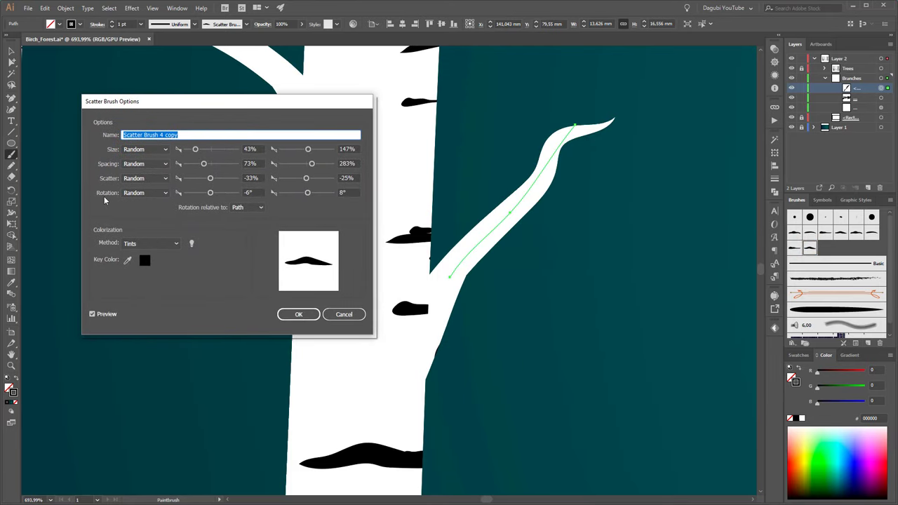
left_click(140, 192)
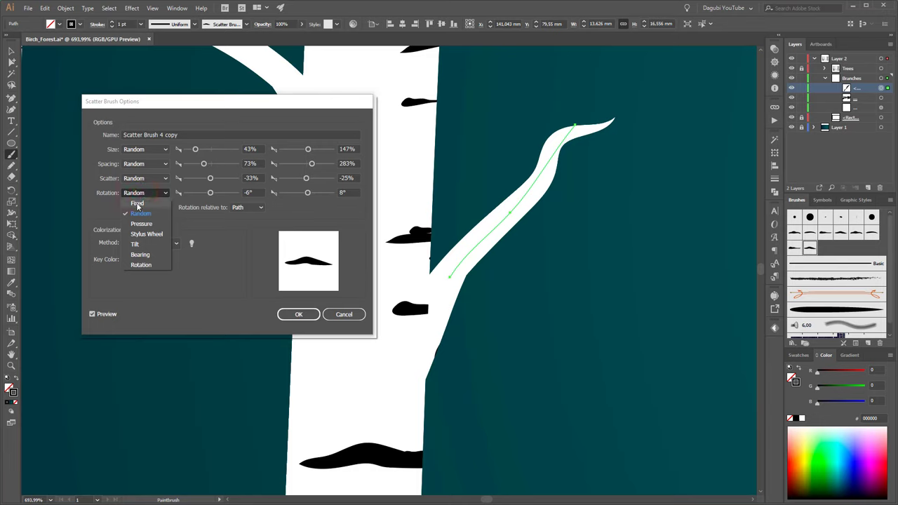
left_click(137, 204)
type("90")
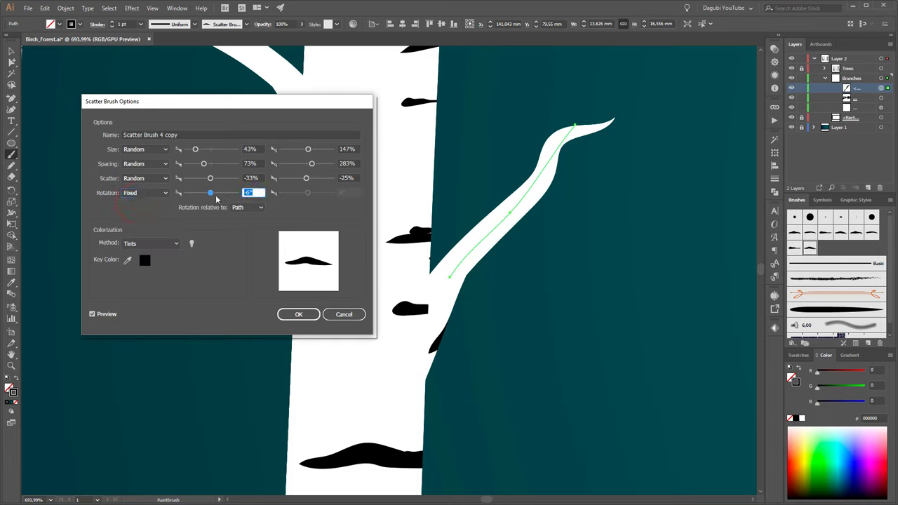
left_click(303, 316)
left_click(439, 269)
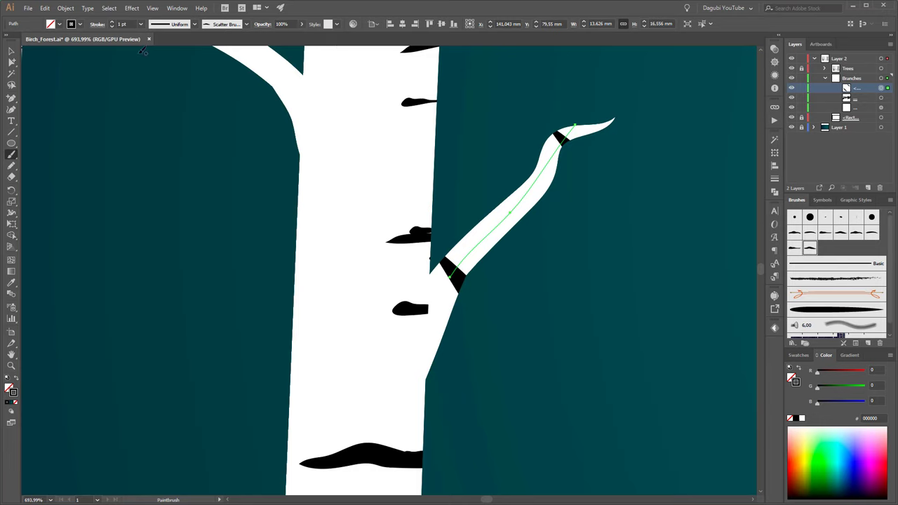
Thin the branch bark-mark stroke to 0.5 pt
left_click(112, 28)
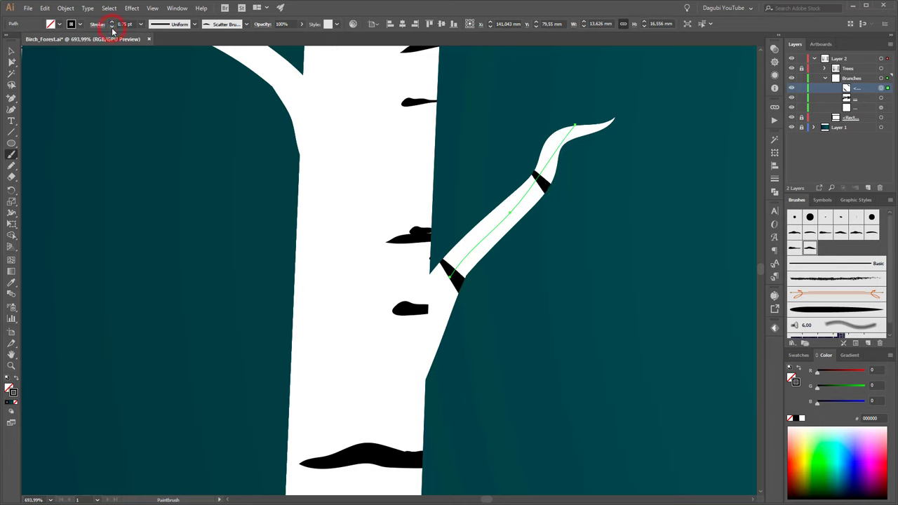
left_click(111, 27)
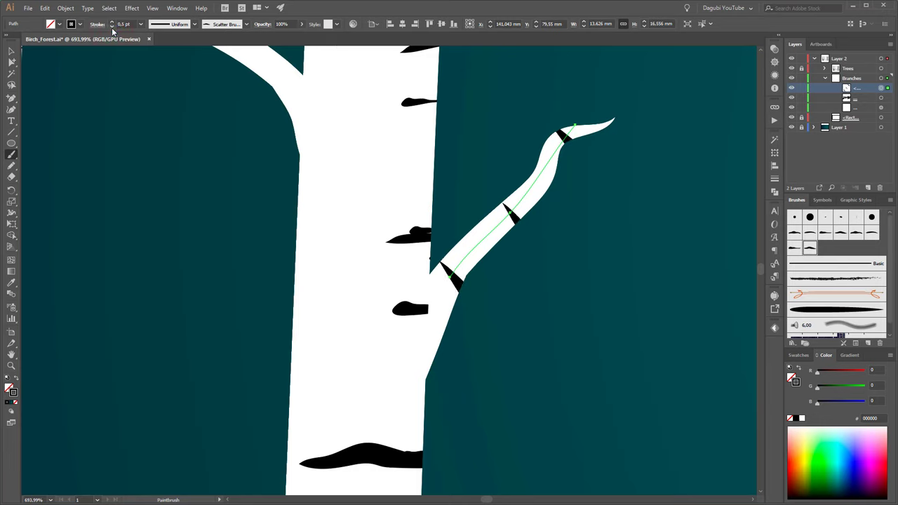
left_click(112, 27)
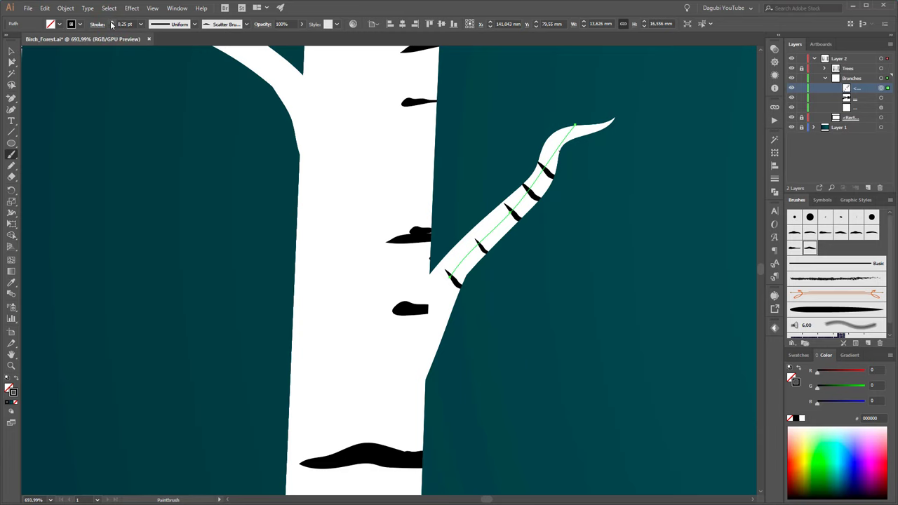
left_click(111, 21)
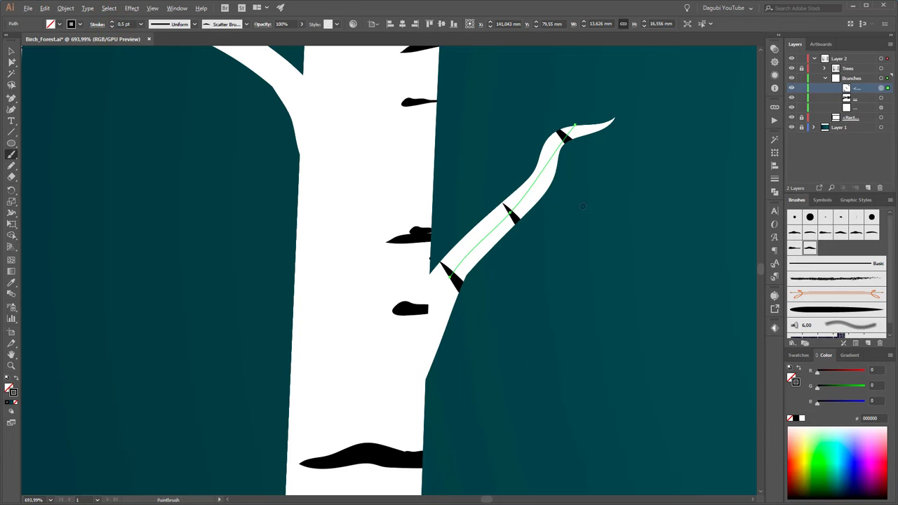
scroll(583, 206, "down", 3)
scroll(501, 237, "down", 1)
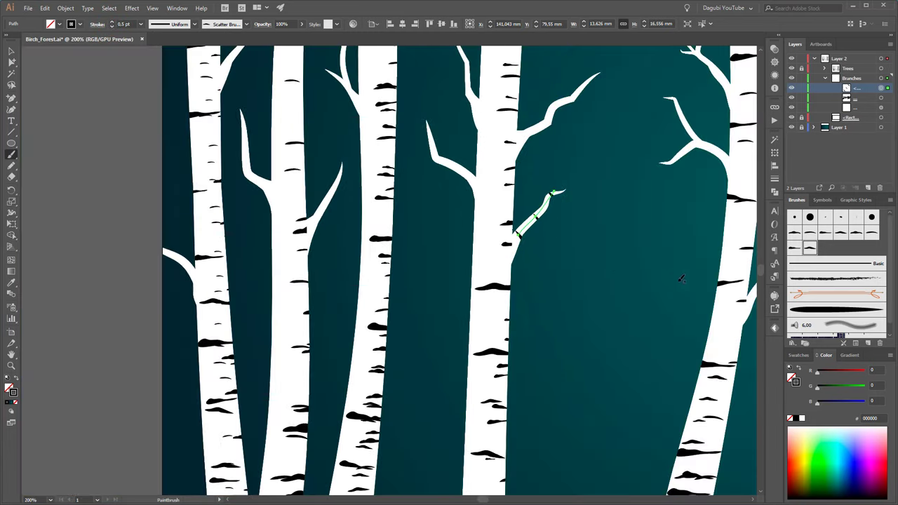
scroll(546, 224, "up", 2)
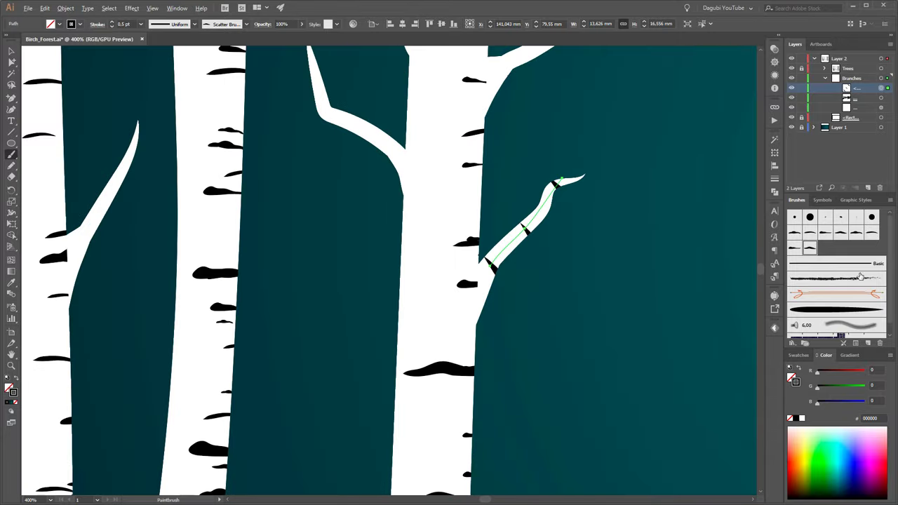
Give Scatter Brush 3 copy a fixed 90° rotation and apply it to strokes
double_click(795, 247)
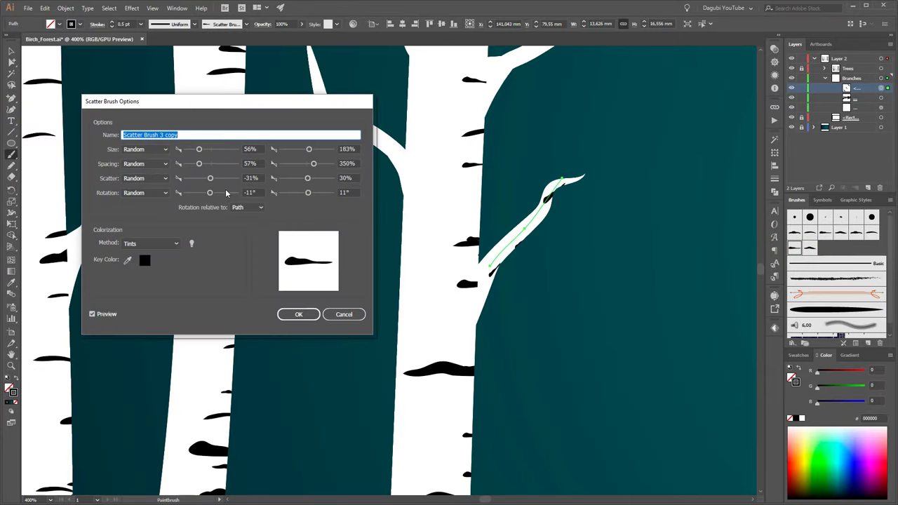
left_click(143, 193)
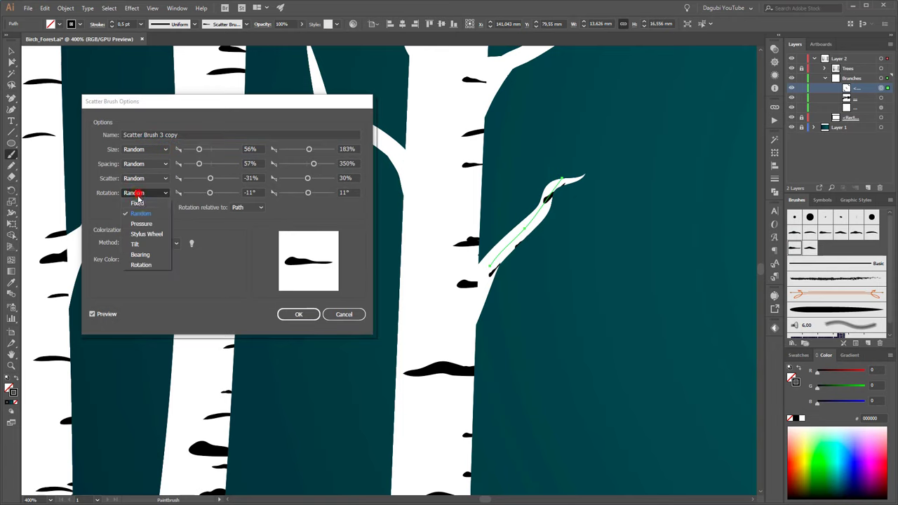
left_click(140, 206)
double_click(253, 193)
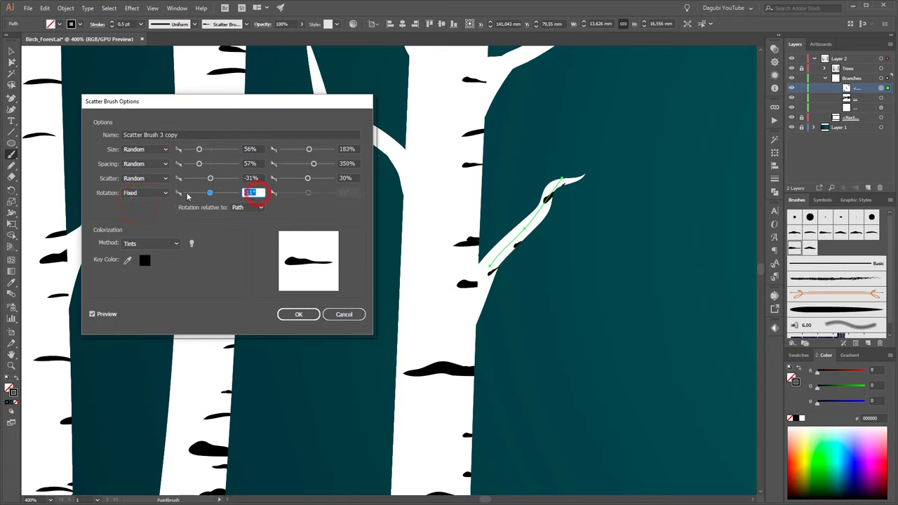
type("9")
left_click(296, 313)
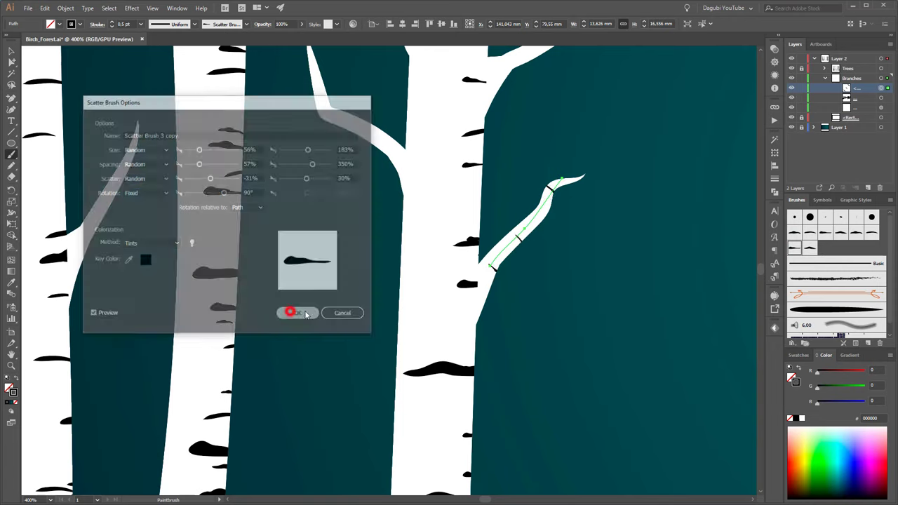
left_click(444, 271)
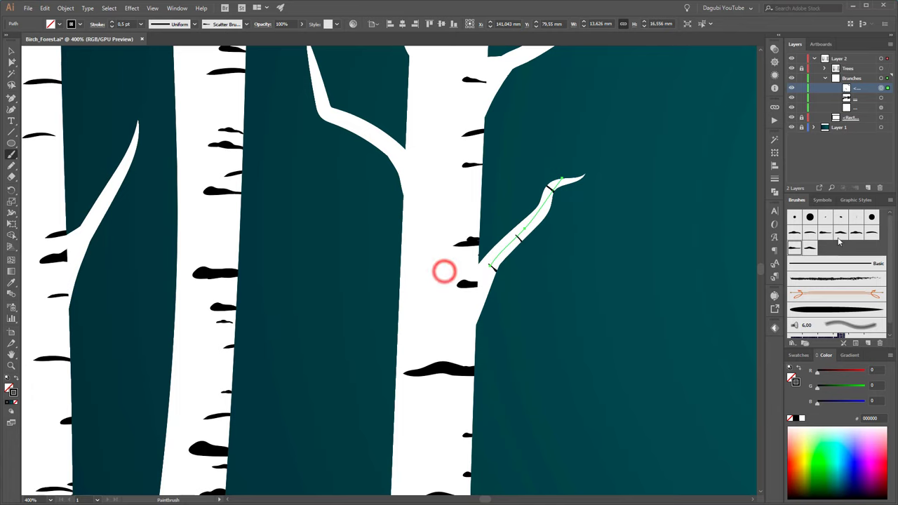
Give Scatter Brush 2 copy a fixed 90° rotation and apply it to existing strokes
left_click(872, 233)
double_click(872, 232)
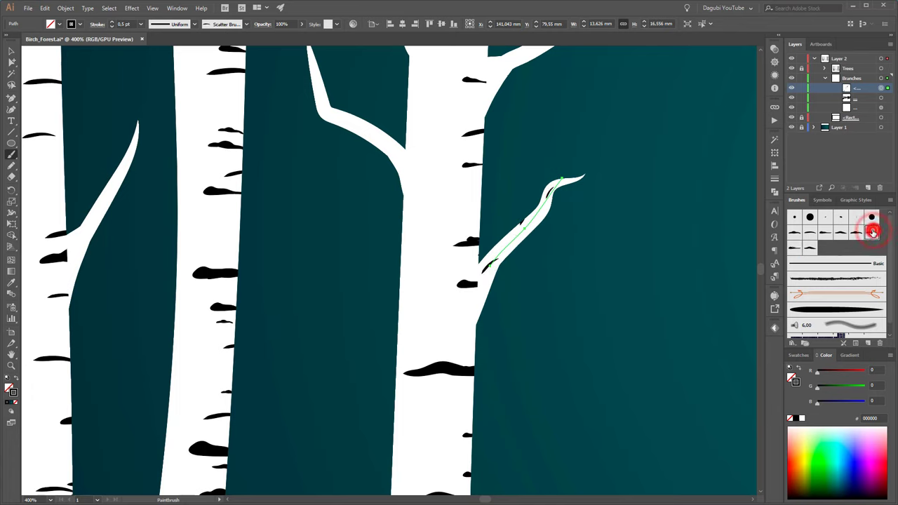
left_click(150, 193)
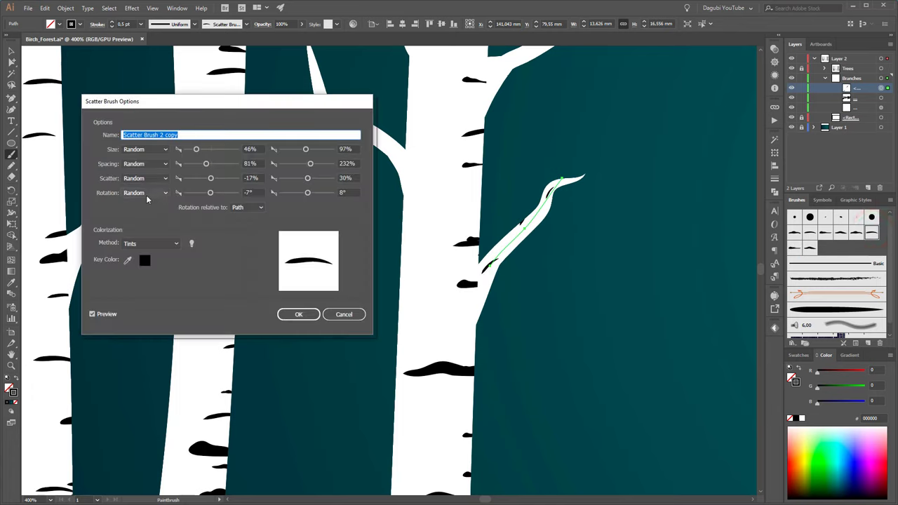
left_click(153, 203)
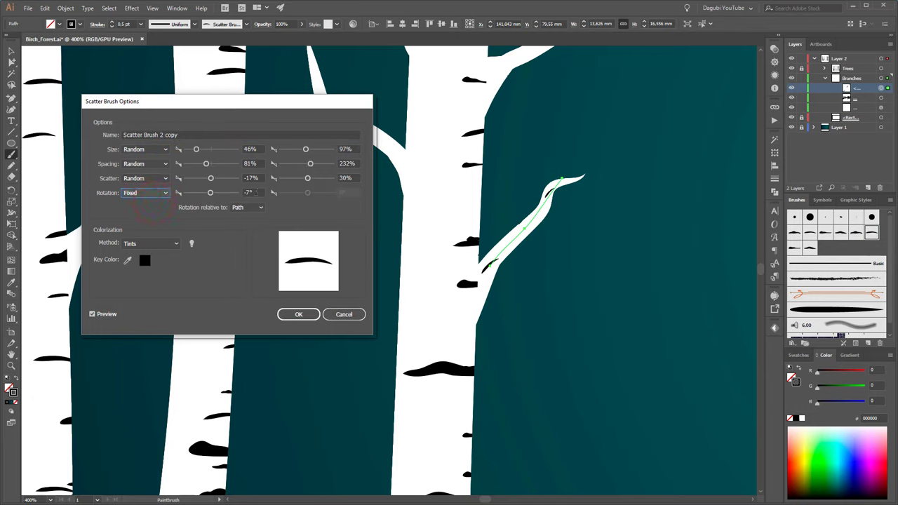
double_click(254, 193)
type("90")
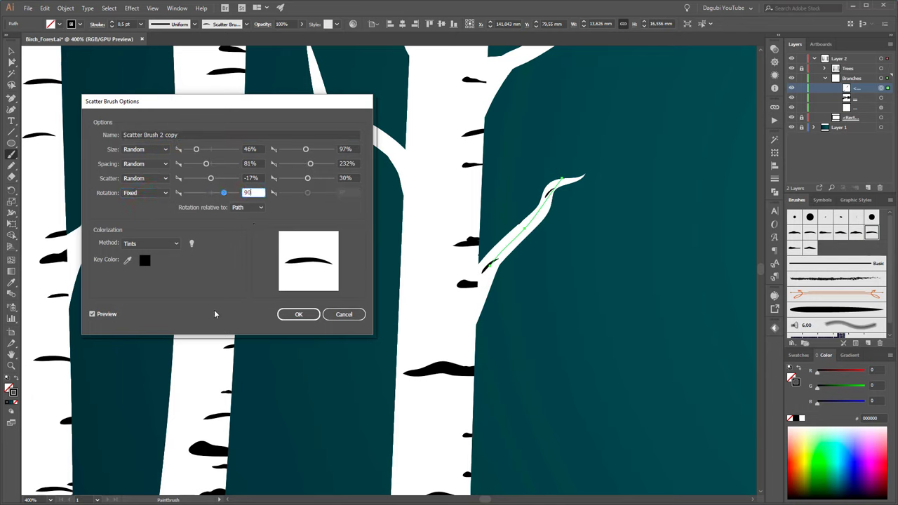
left_click(299, 314)
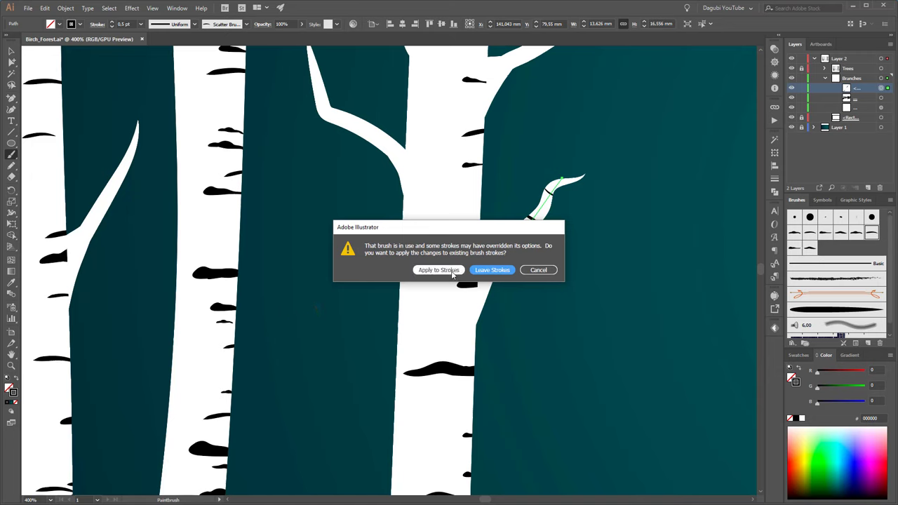
left_click(449, 270)
Set Scatter Brush 1 copy's rotation to Fixed 90° and confirm the options
left_click(856, 232)
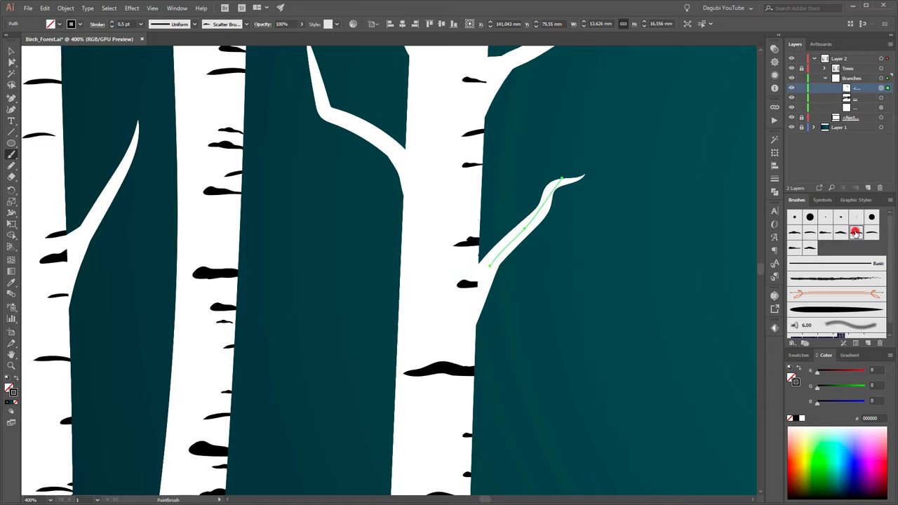
double_click(856, 233)
left_click(144, 193)
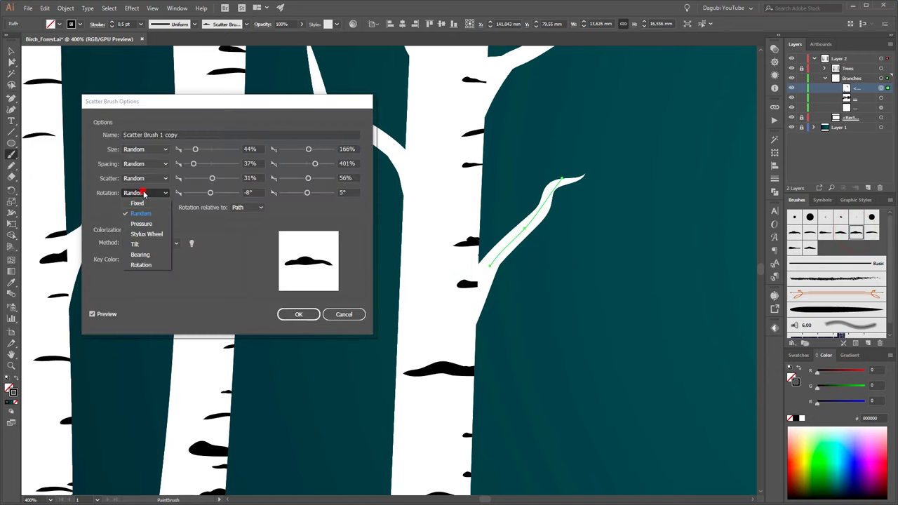
left_click(137, 203)
left_click(254, 192)
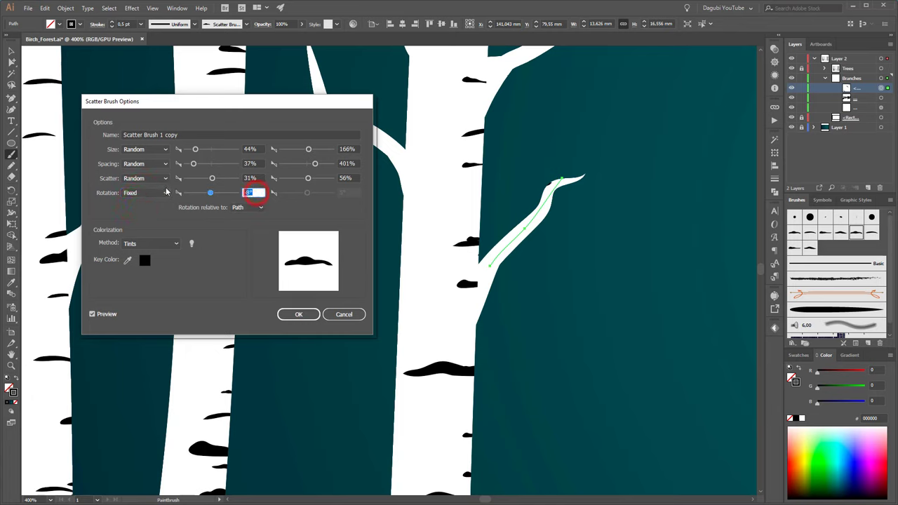
type("90")
left_click(298, 311)
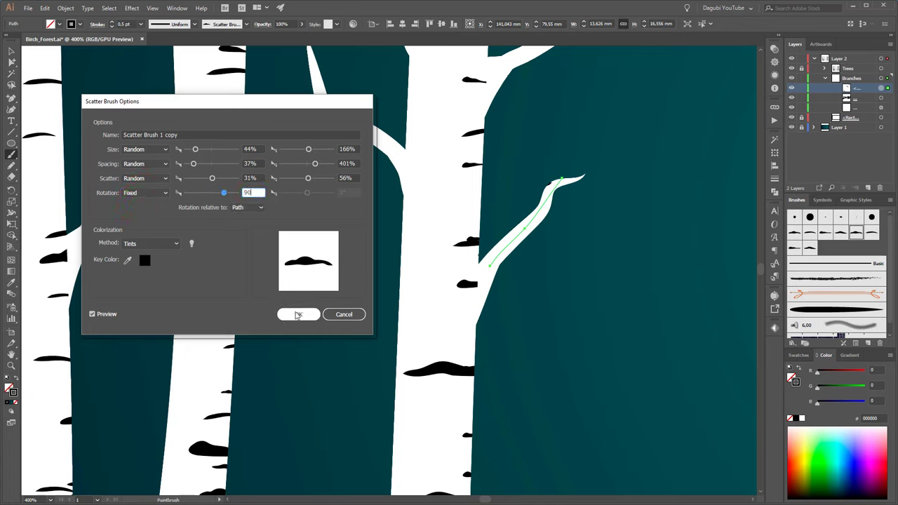
Apply the brush change to strokes, then paint bark marks on the first tree's left branches
left_click(441, 271)
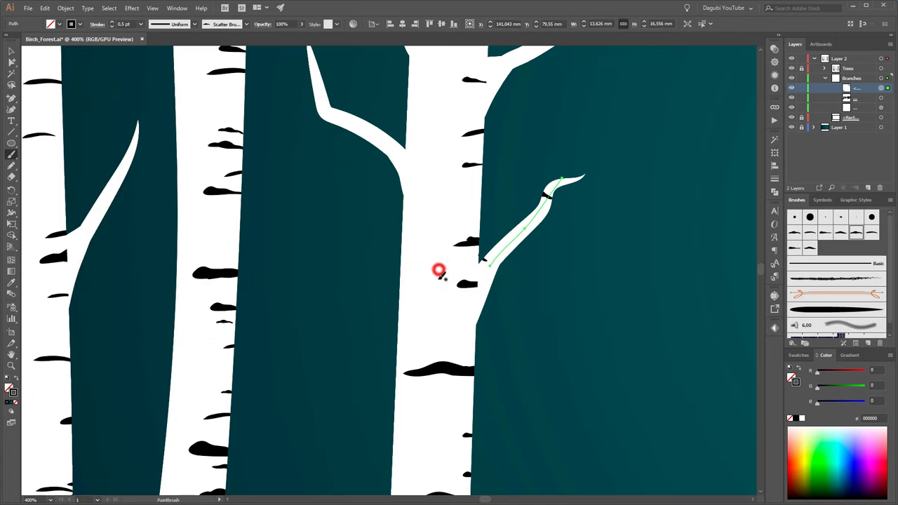
scroll(393, 221, "down", 2)
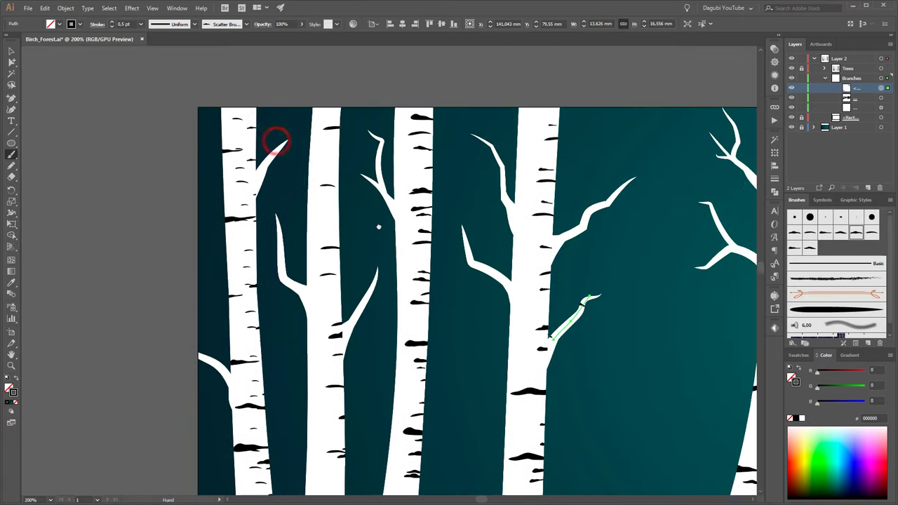
left_click_drag(275, 141, 351, 203)
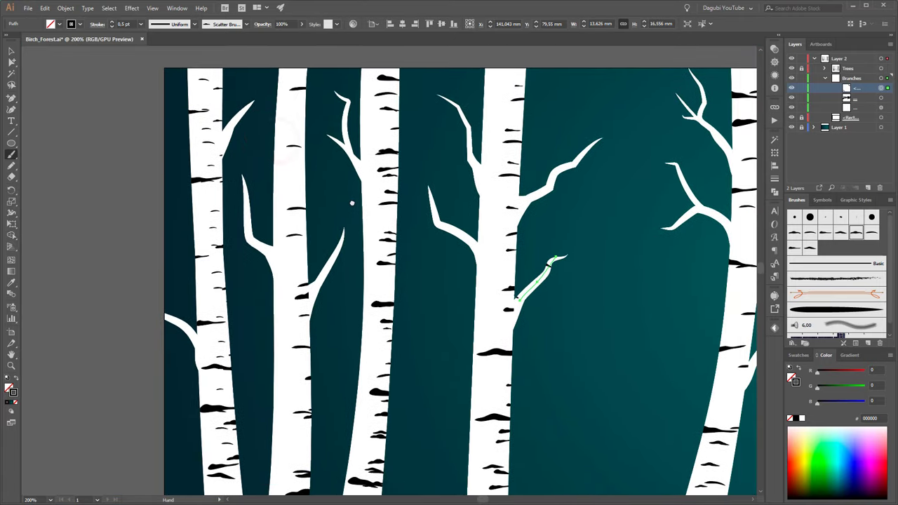
left_click(855, 233)
left_click_drag(215, 151, 267, 88)
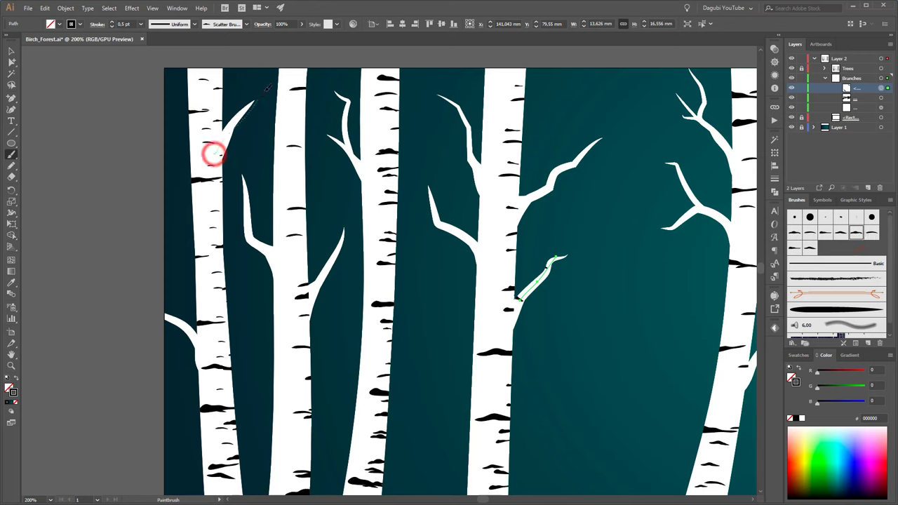
left_click(873, 233)
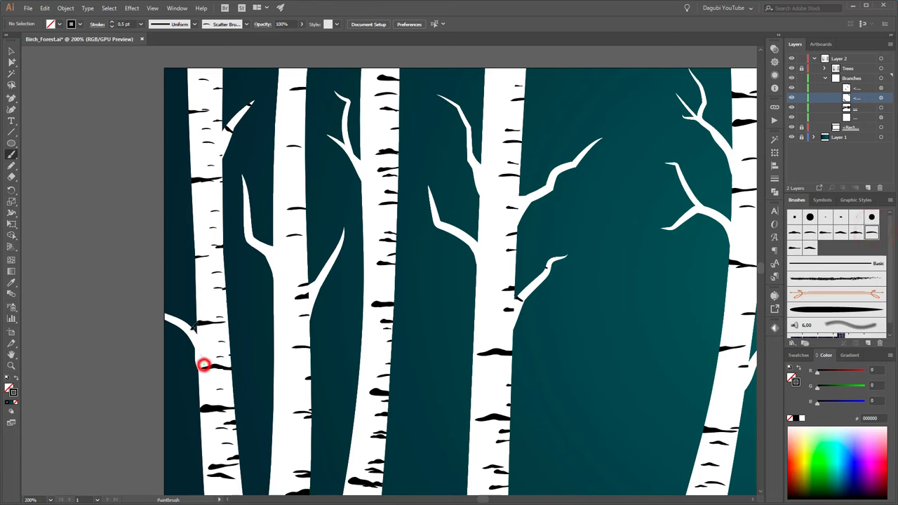
left_click_drag(204, 365, 132, 297)
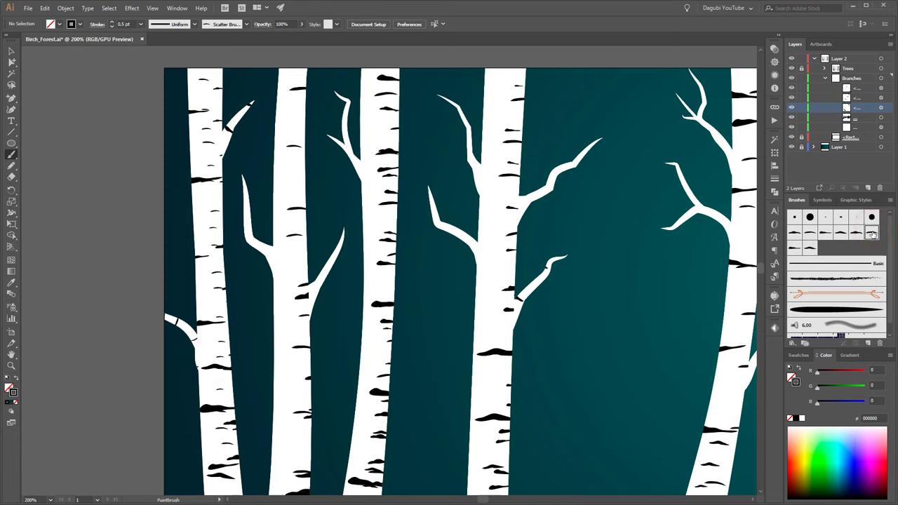
Paint bark marks along the second and third trees' branches
left_click(796, 247)
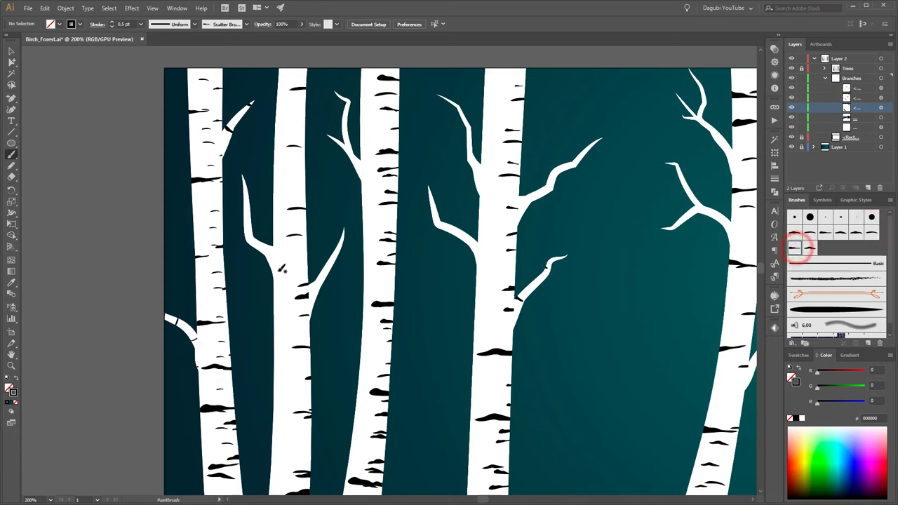
left_click_drag(275, 272, 239, 140)
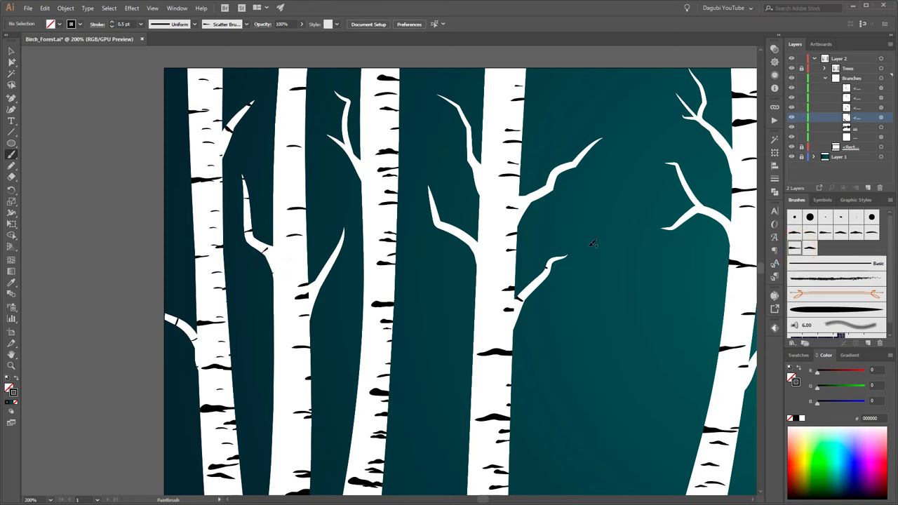
left_click_drag(328, 301, 305, 312)
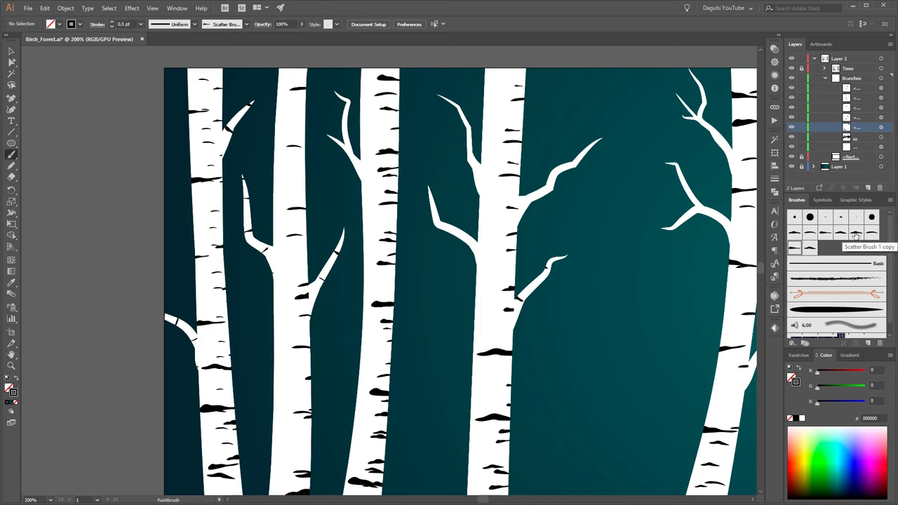
left_click(809, 247)
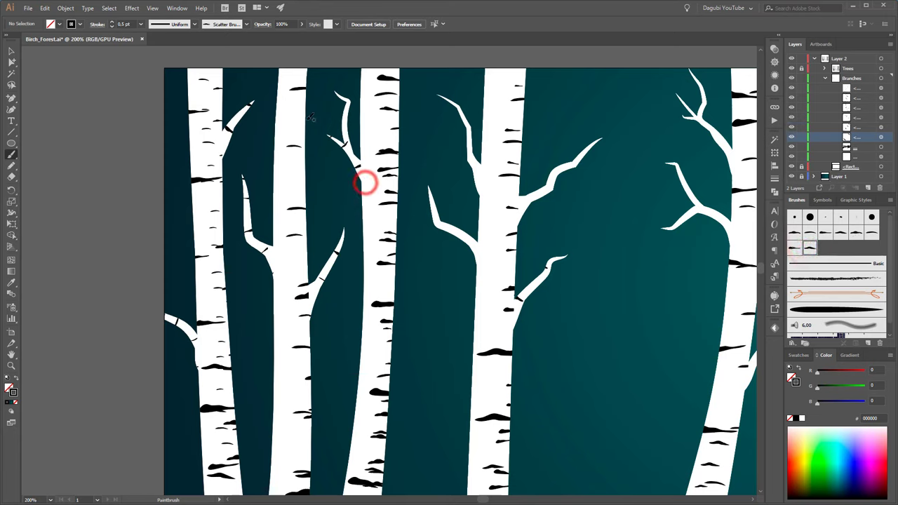
left_click_drag(365, 183, 346, 142)
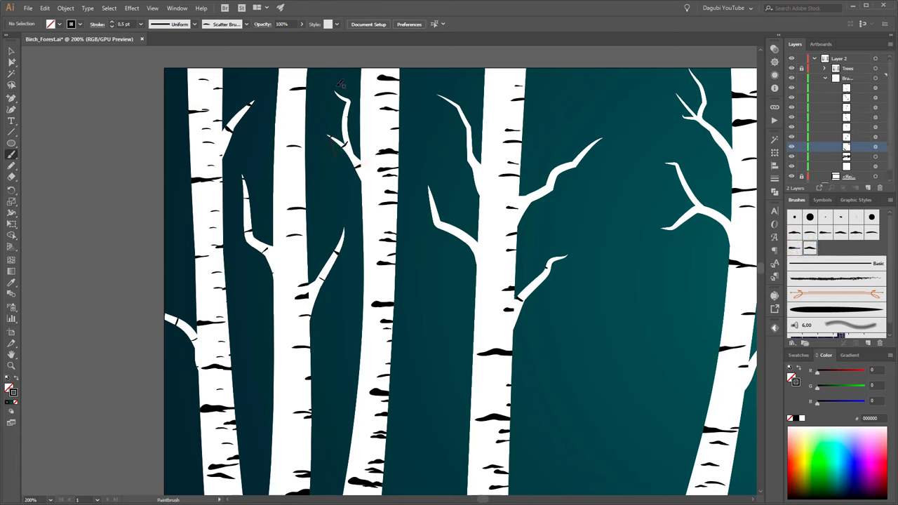
left_click_drag(344, 93, 335, 84)
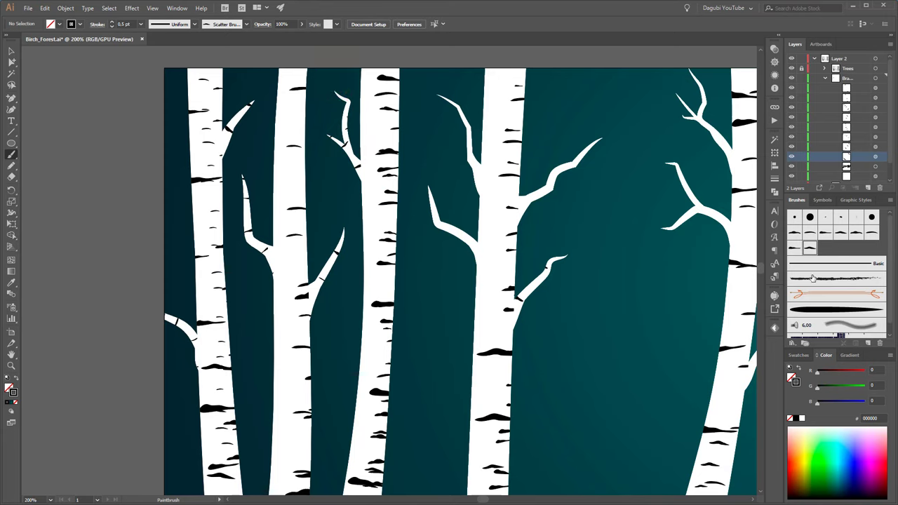
Paint bark marks along the fourth tree's left, upper, right and lower right branches
left_click(857, 233)
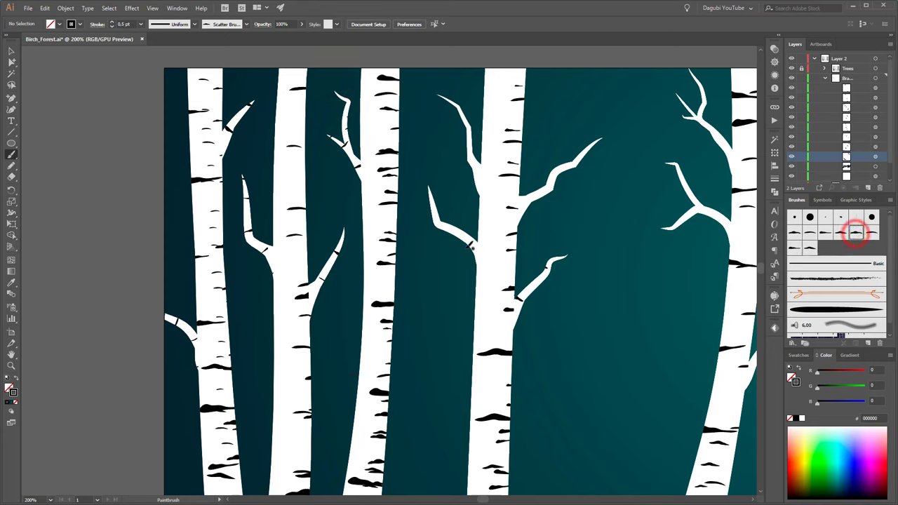
left_click_drag(476, 251, 463, 229)
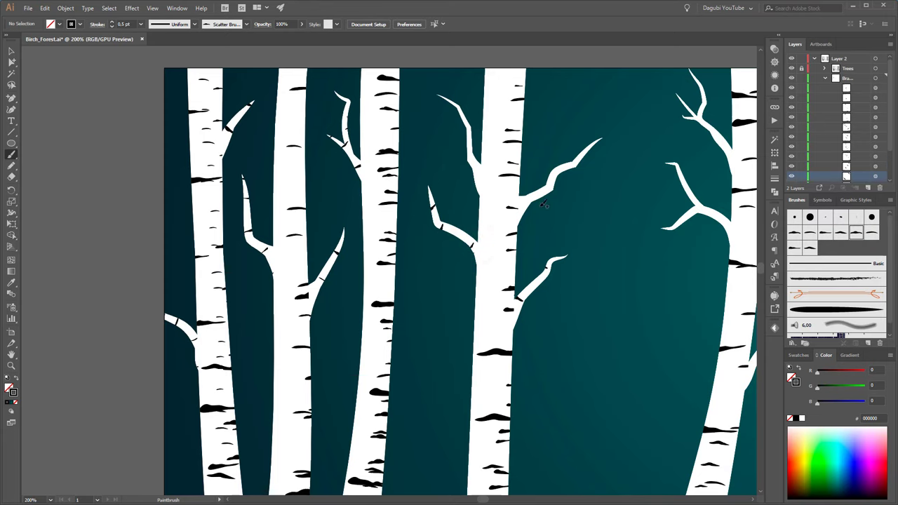
left_click(871, 234)
left_click_drag(484, 165, 434, 92)
left_click_drag(475, 168, 472, 163)
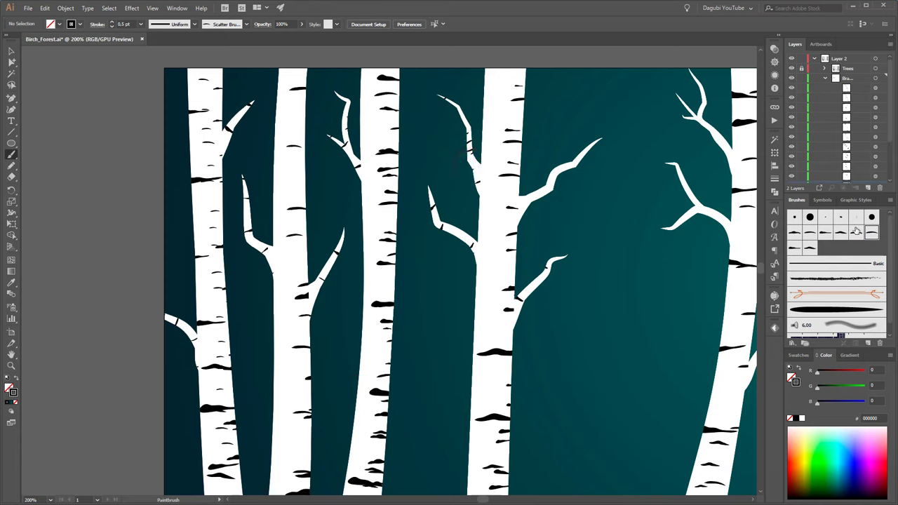
left_click(856, 231)
left_click_drag(519, 202, 613, 122)
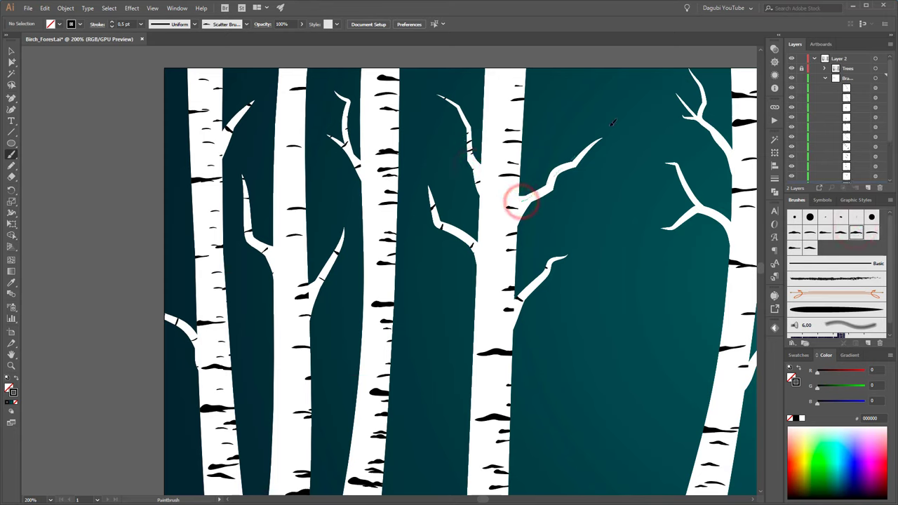
left_click(809, 248)
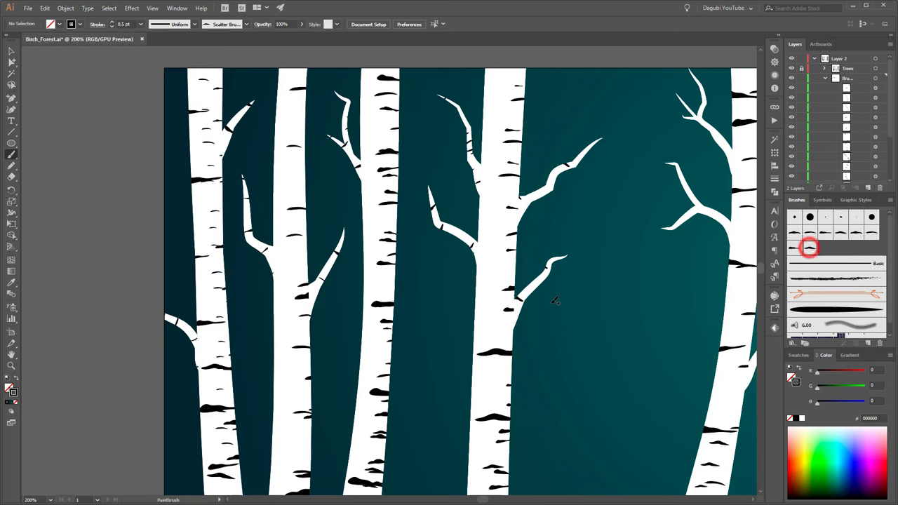
left_click_drag(531, 287, 522, 299)
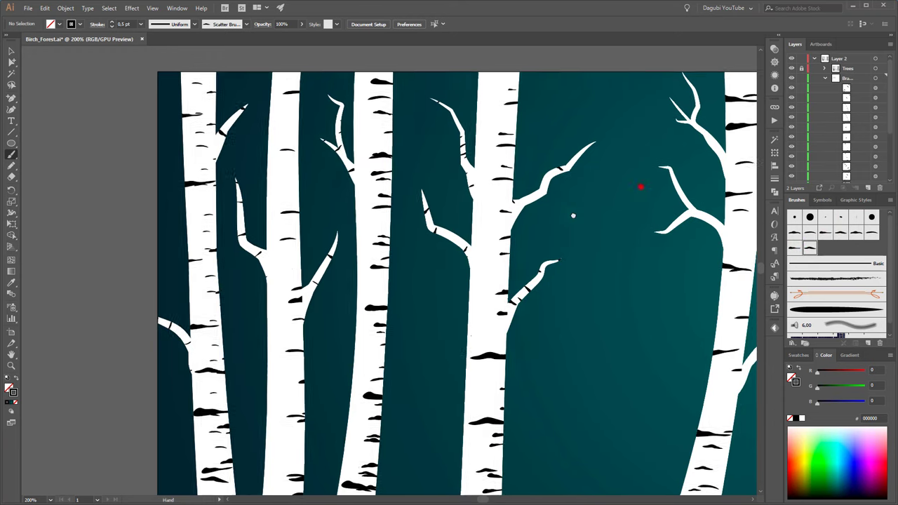
Paint bark marks on the next tree's branch and its branch junctions
left_click_drag(638, 186, 420, 269)
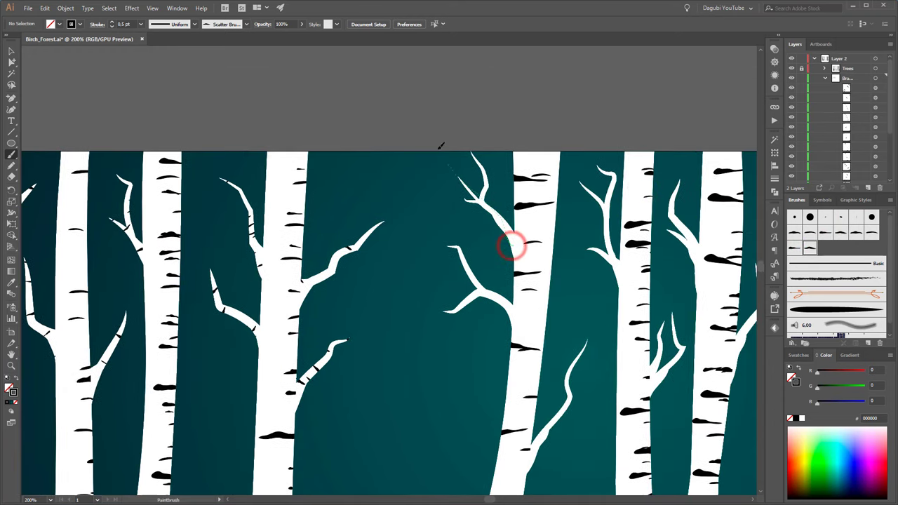
left_click_drag(477, 194, 484, 205)
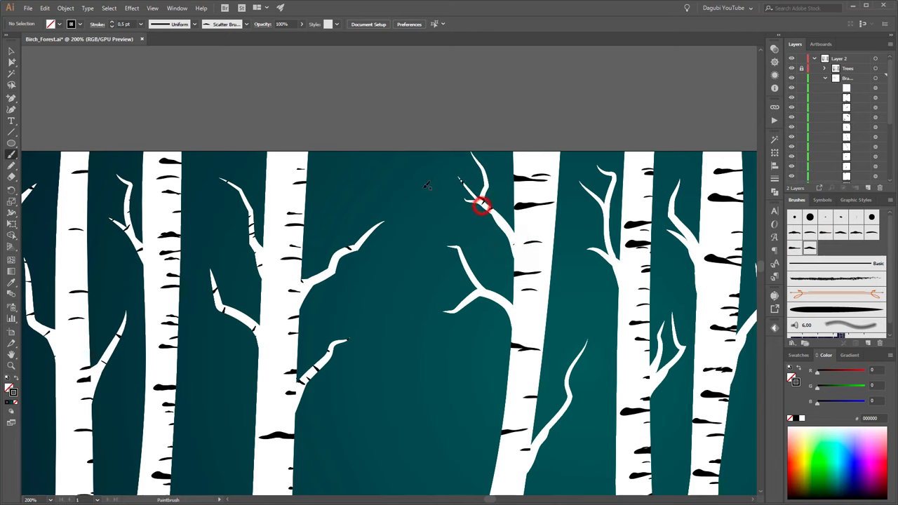
left_click_drag(518, 304, 506, 309)
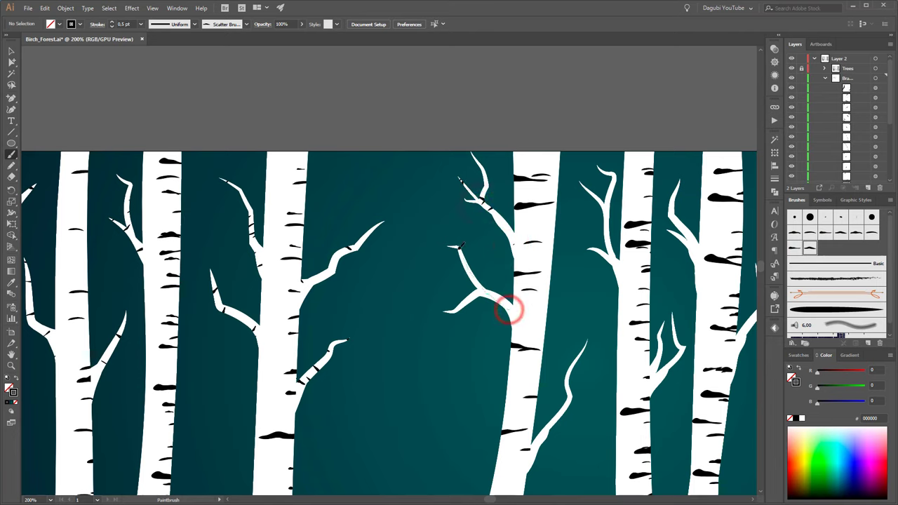
left_click(871, 232)
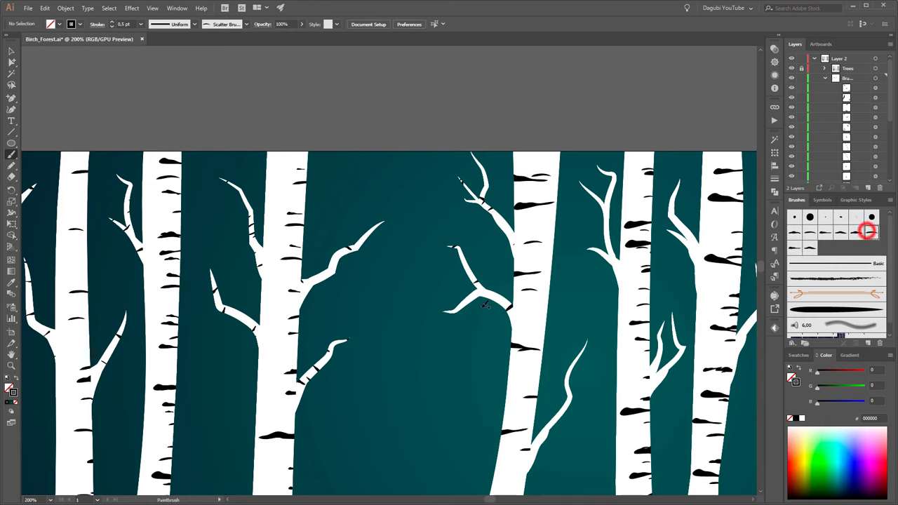
left_click_drag(478, 287, 502, 305)
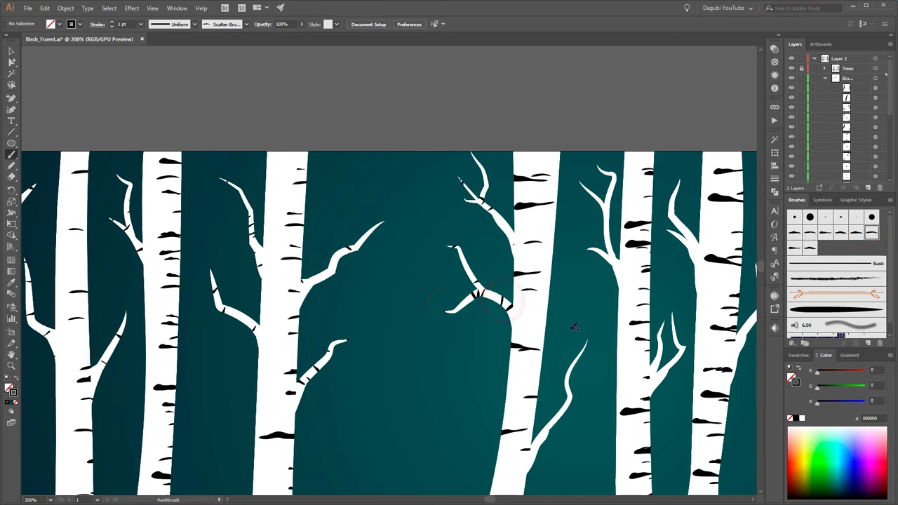
left_click_drag(616, 272, 612, 261)
left_click(856, 233)
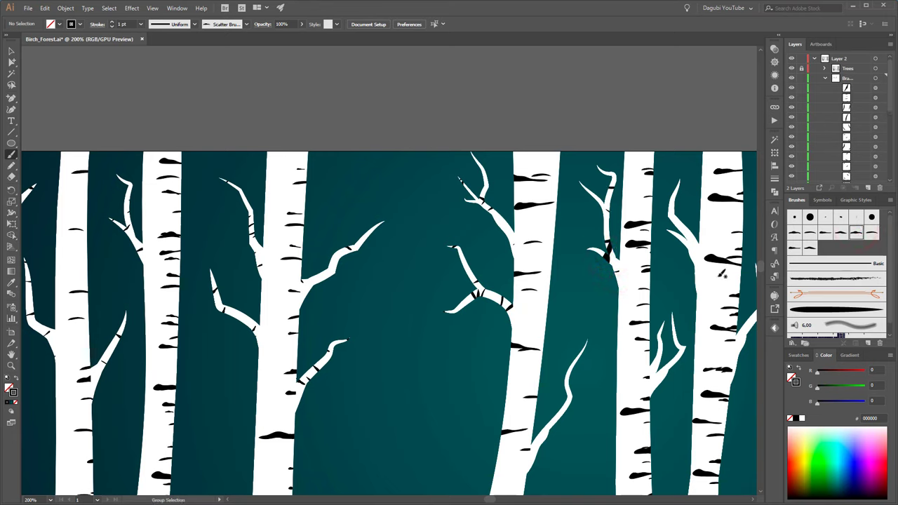
left_click_drag(702, 281, 707, 289)
left_click(632, 295)
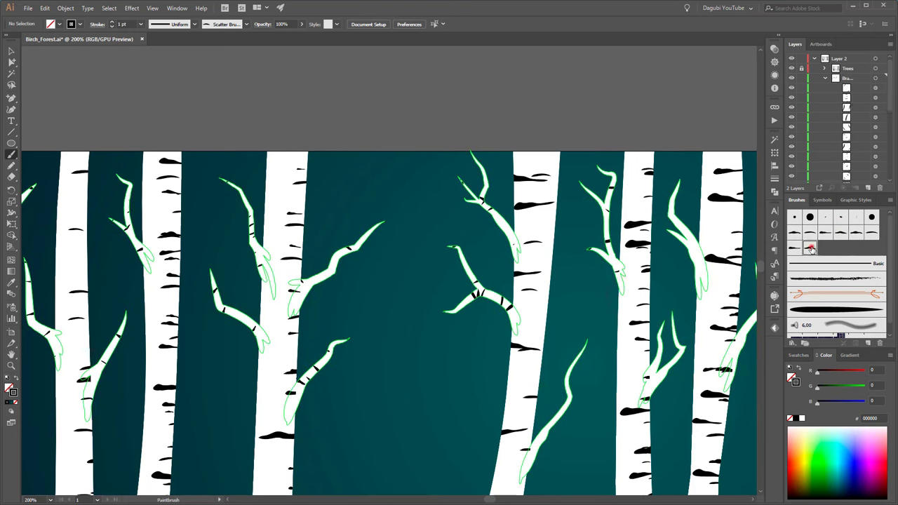
Undo a stray trunk mark, lower the stroke to 0.75 pt, and redraw the right tree's branches
left_click(810, 248)
left_click_drag(596, 203, 609, 195)
key("ctrl+z")
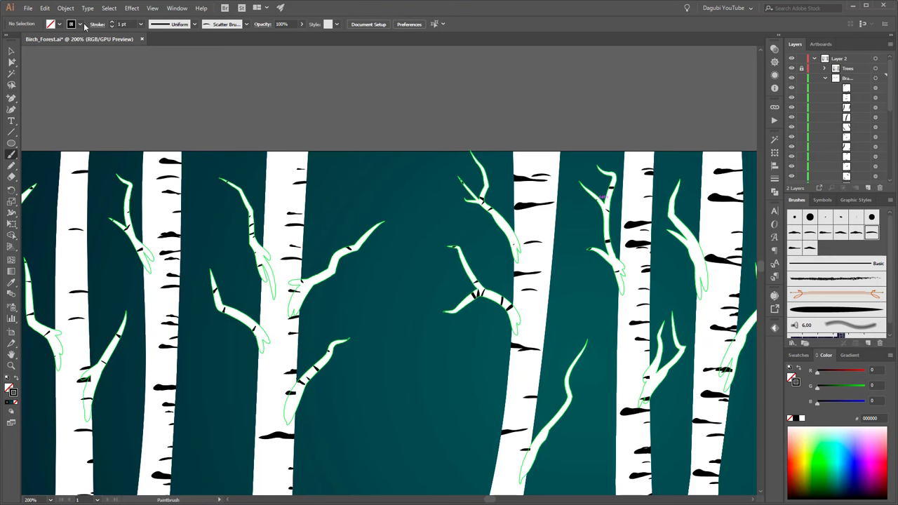
left_click(112, 28)
left_click(856, 233)
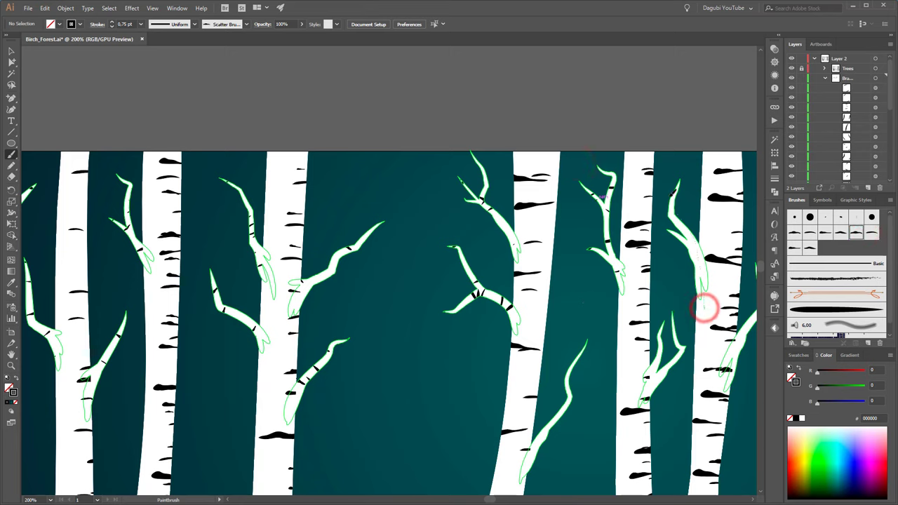
left_click_drag(673, 184, 705, 308)
left_click(673, 160)
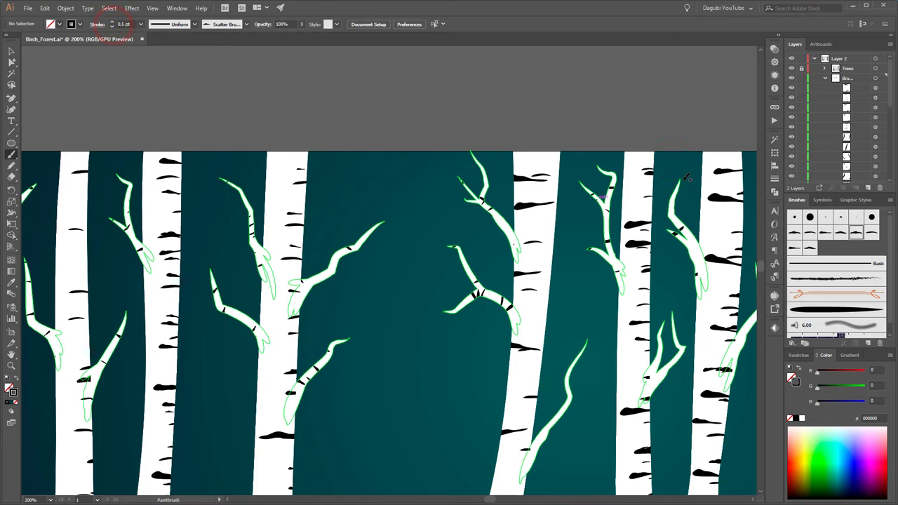
left_click_drag(674, 180, 698, 269)
left_click_drag(699, 330, 622, 322)
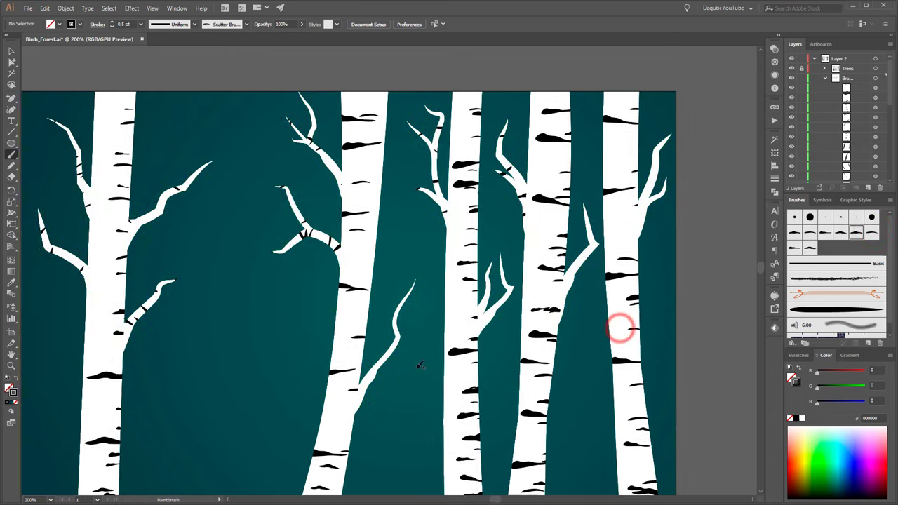
Redraw the lower-right, middle and right trees' branches with bark-mark strokes
left_click_drag(357, 399, 428, 242)
left_click(395, 332)
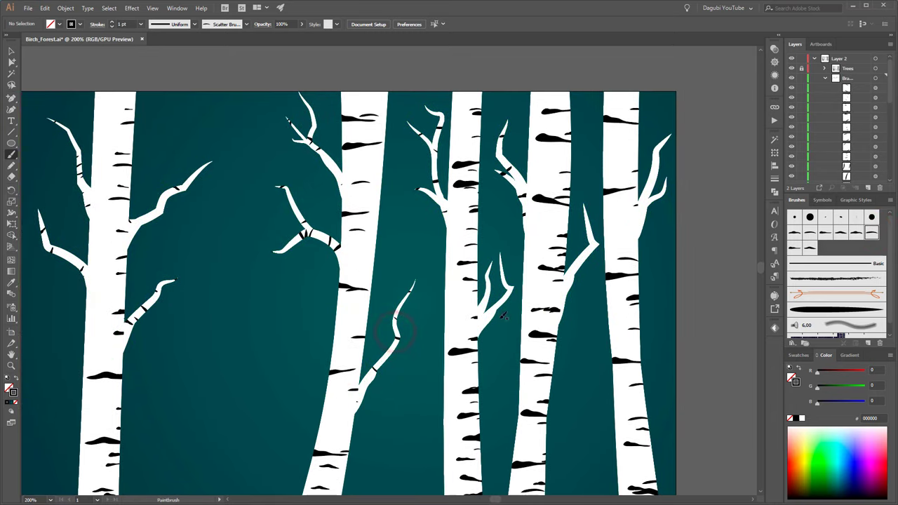
left_click(477, 327)
left_click_drag(480, 309, 489, 243)
left_click_drag(566, 293, 581, 181)
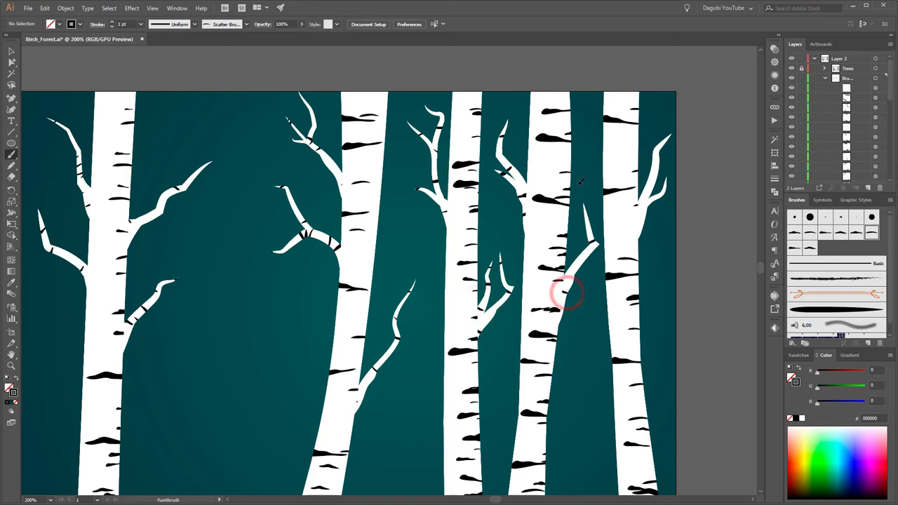
left_click_drag(645, 214, 668, 141)
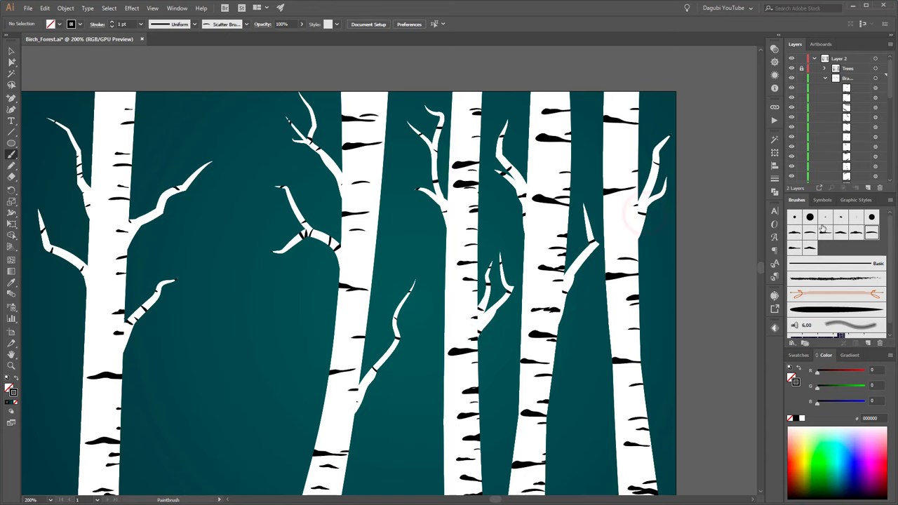
left_click(858, 233)
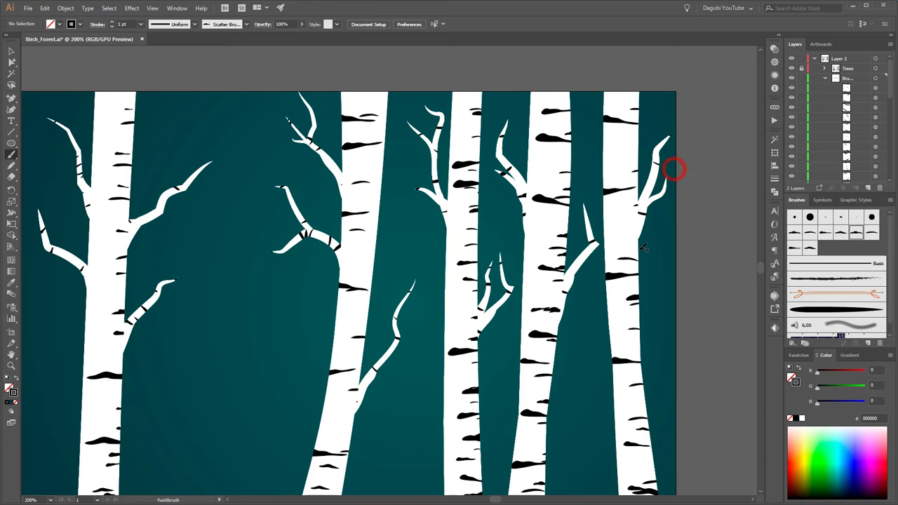
left_click_drag(669, 174, 665, 135)
scroll(699, 303, "down", 2)
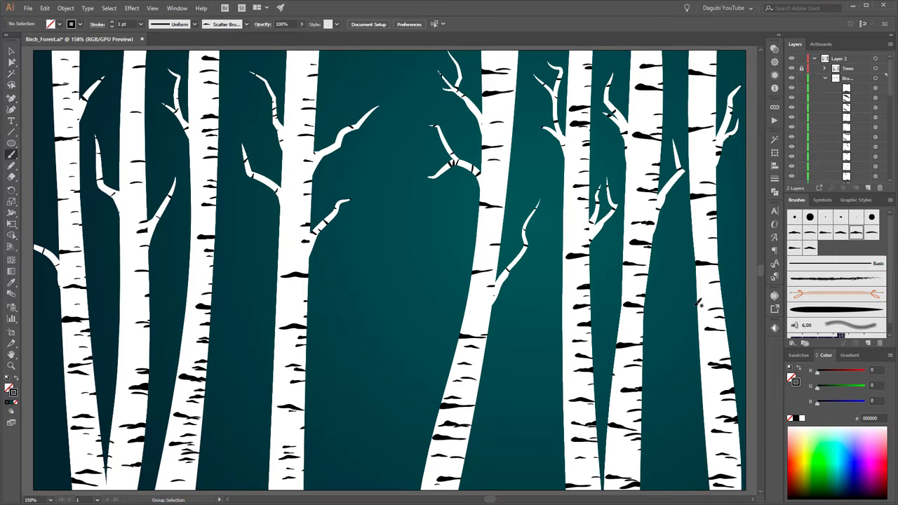
Save Birch_Forest.ai, unlock the Trees layer, and collapse the Branches layer
key("ctrl+s")
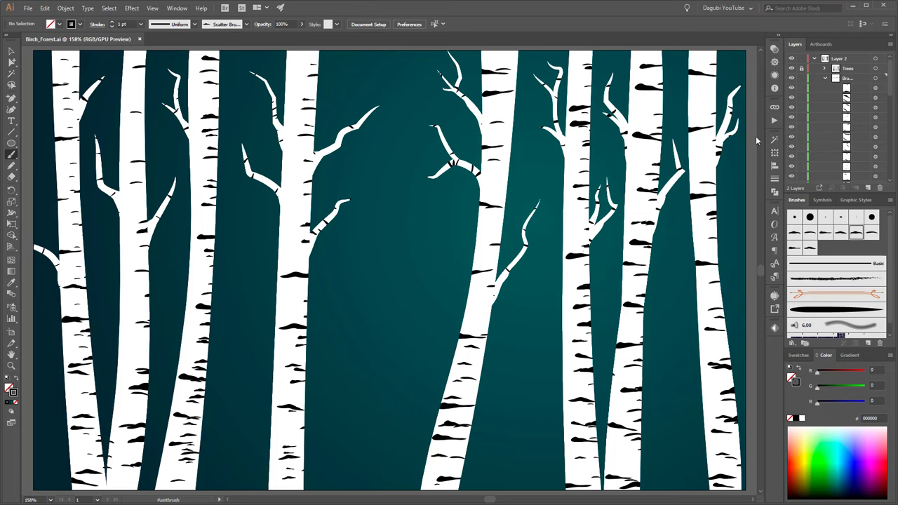
left_click(802, 69)
left_click(825, 78)
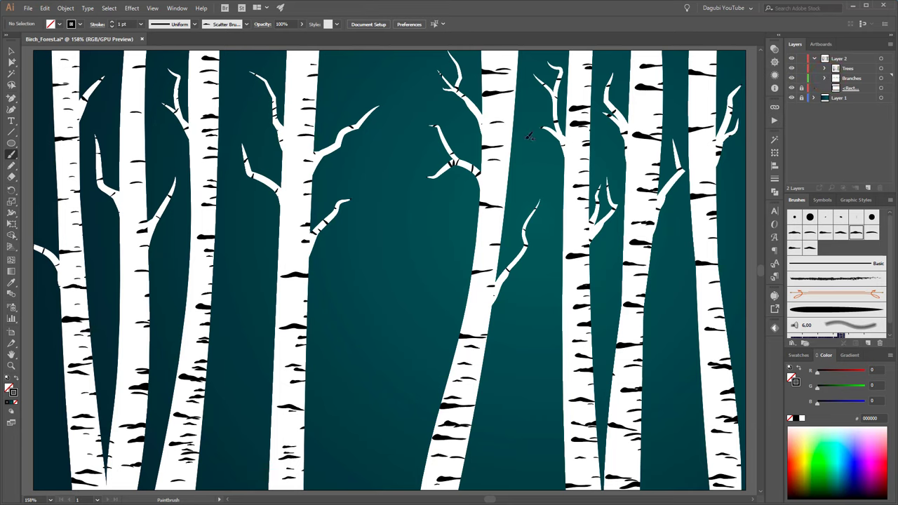
Select all black bark marks with the Magic Wand set to match Stroke Color only
left_click(11, 73)
left_click(774, 139)
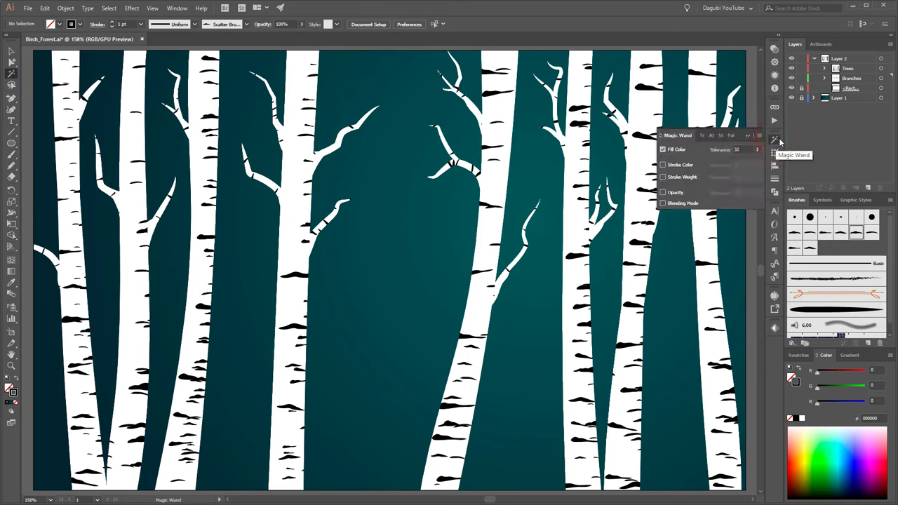
left_click(663, 151)
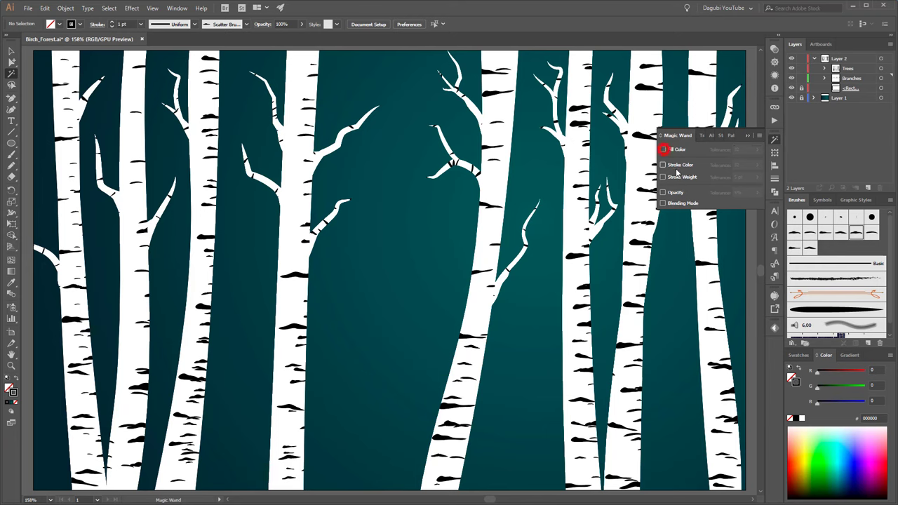
left_click(664, 165)
left_click(573, 257)
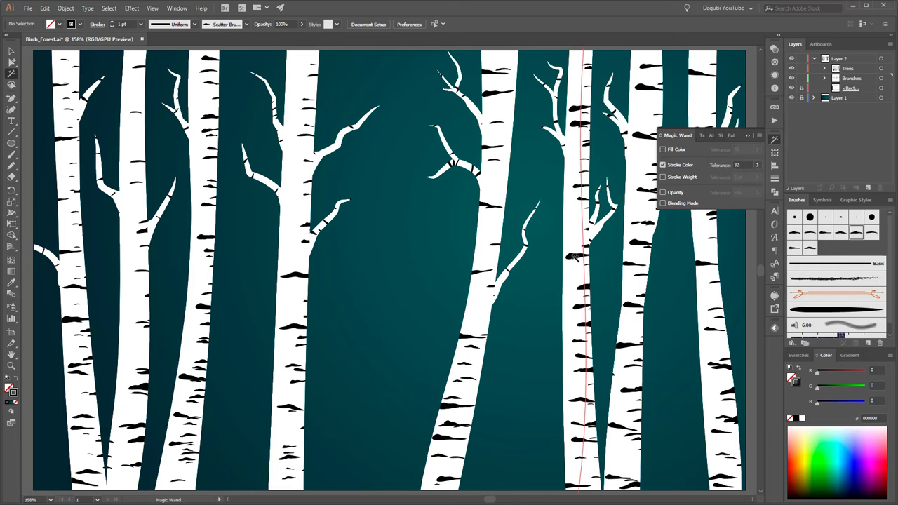
left_click(573, 257)
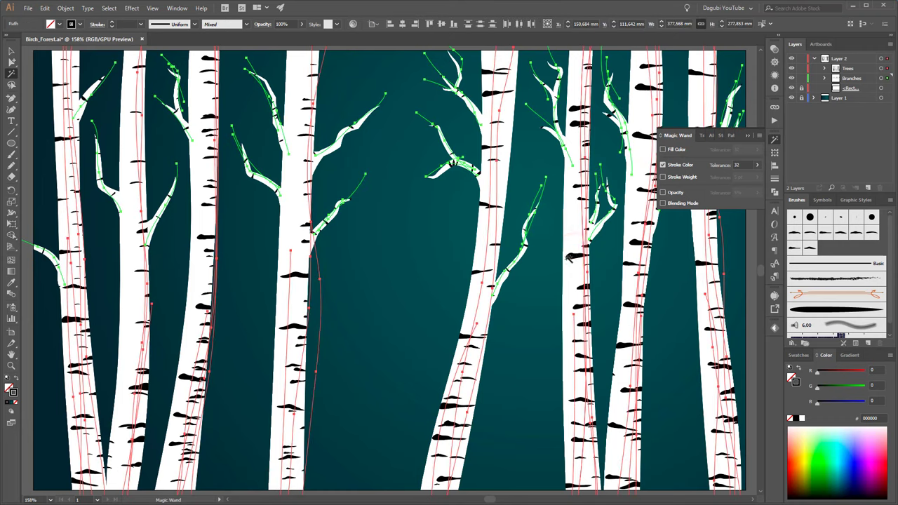
Apply the dark gray C=0 M=0 Y=0 K=80 swatch to the selected bark marks
left_click(799, 356)
left_click(796, 372)
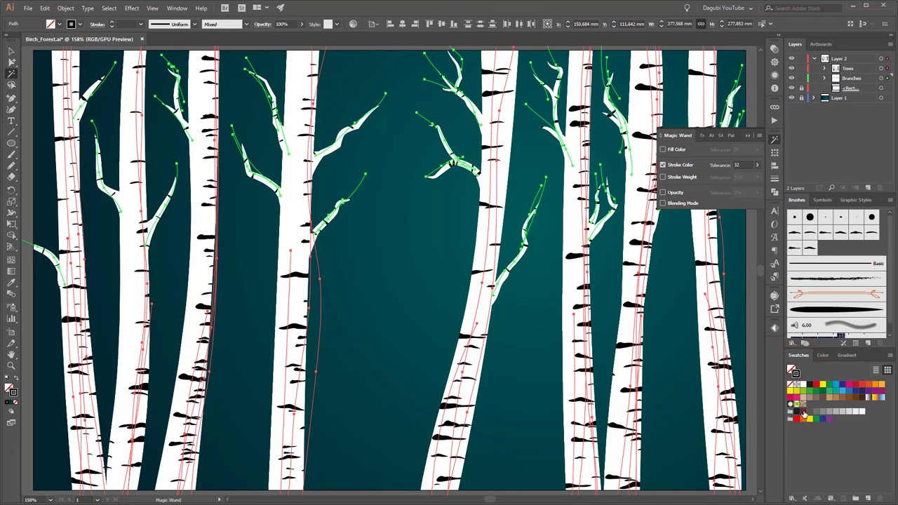
left_click(804, 414)
left_click(810, 412)
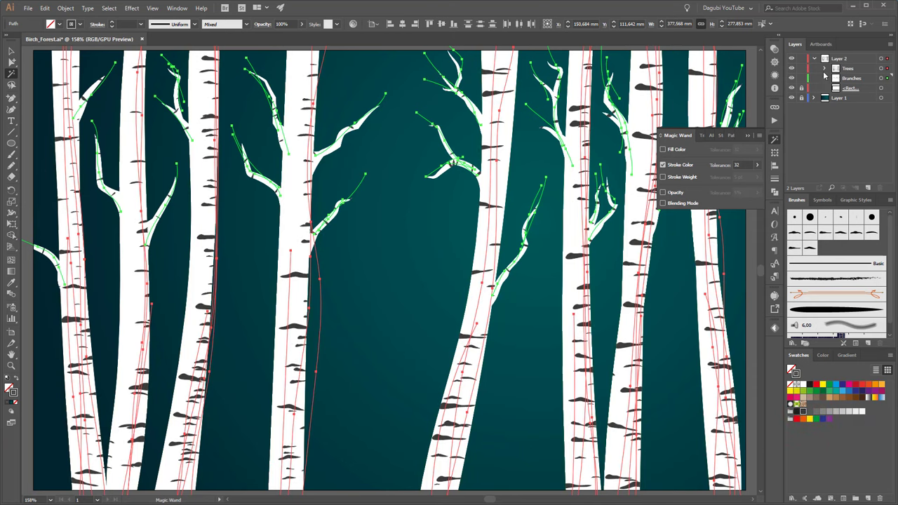
left_click(749, 138)
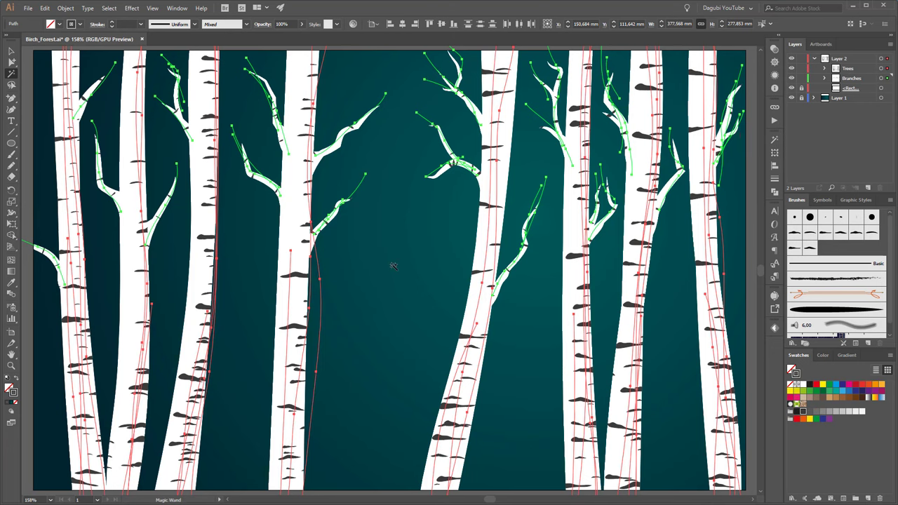
Lock the Trees and Branches sublayers and add a new empty layer on top
left_click(802, 78)
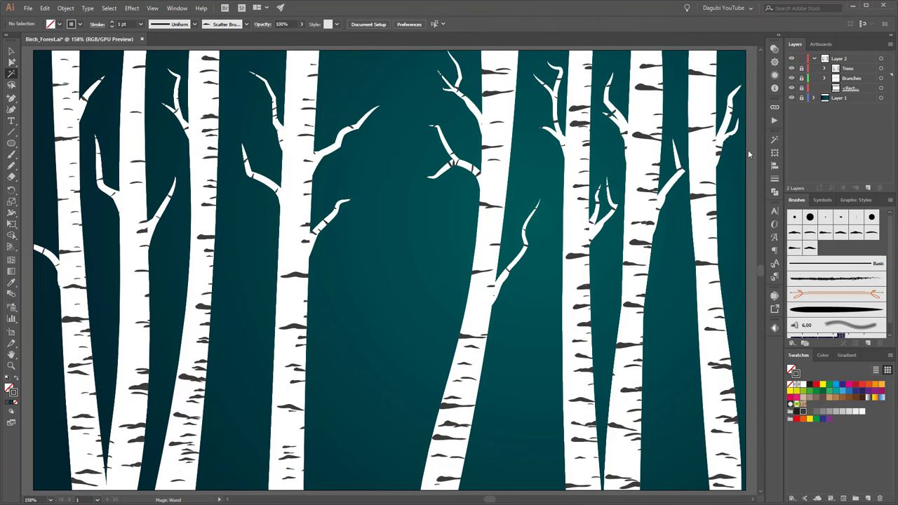
left_click(851, 59)
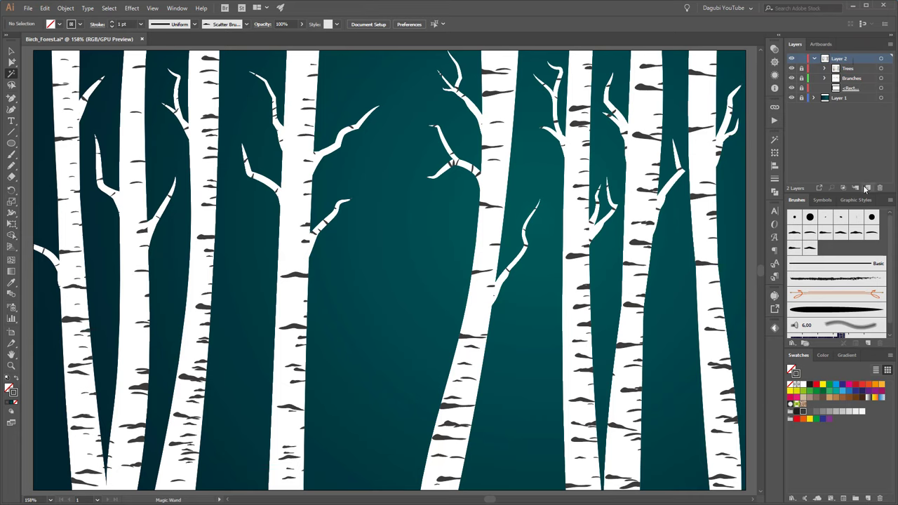
left_click(868, 189)
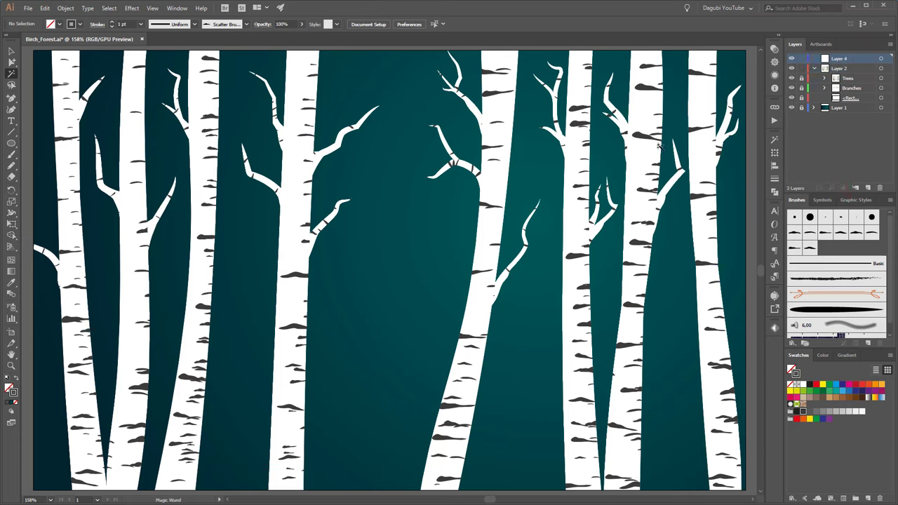
Draw a small upright ellipse between the trunks, with no stroke and a black fill
left_click(12, 144)
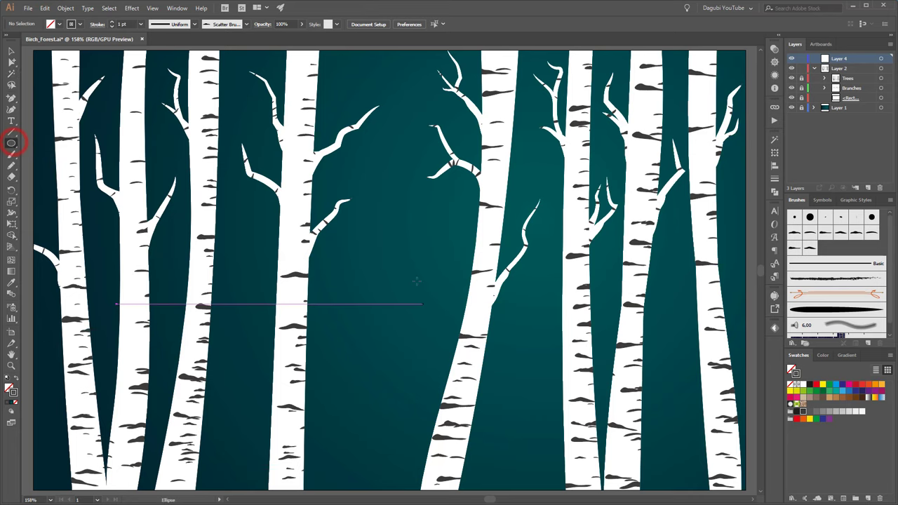
mouse_move(389, 222)
left_mouse_down()
mouse_move(416, 253)
mouse_move(414, 271)
left_mouse_up()
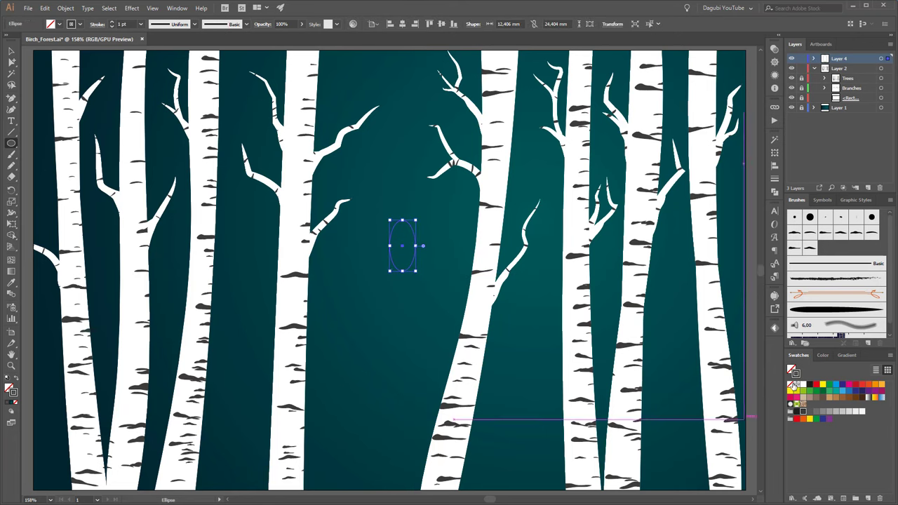
left_click(792, 371)
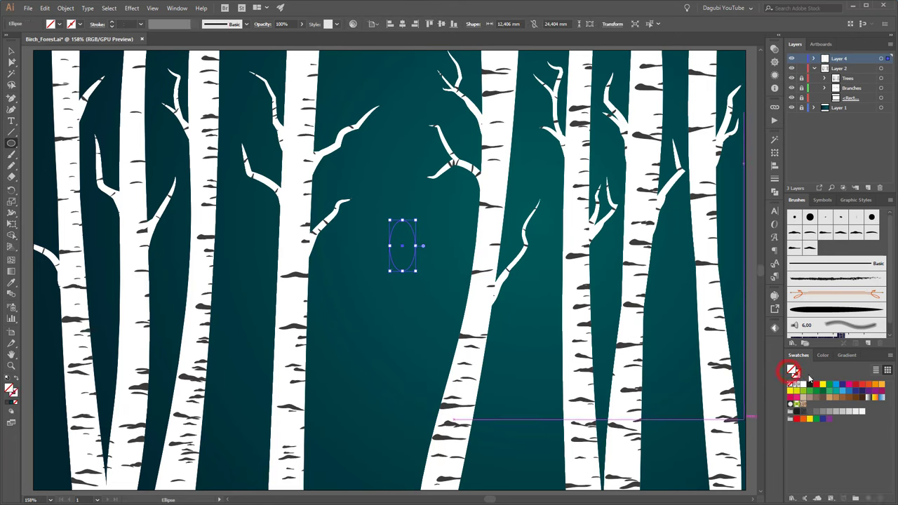
left_click(825, 355)
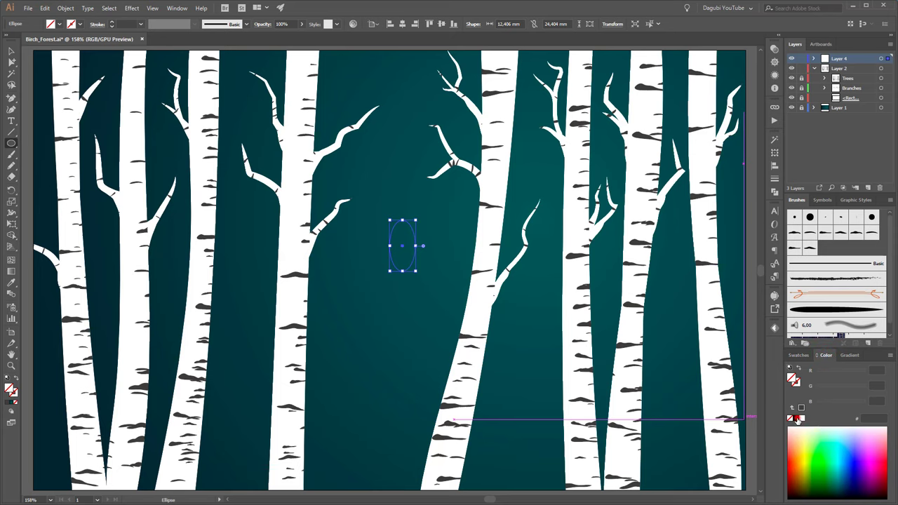
left_click(796, 419)
scroll(413, 220, "up", 2)
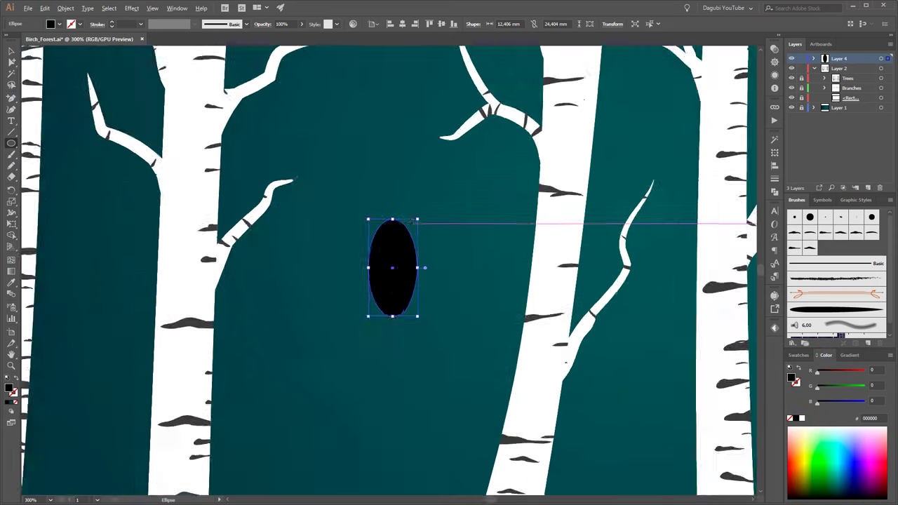
scroll(412, 221, "up", 2)
left_click(11, 50)
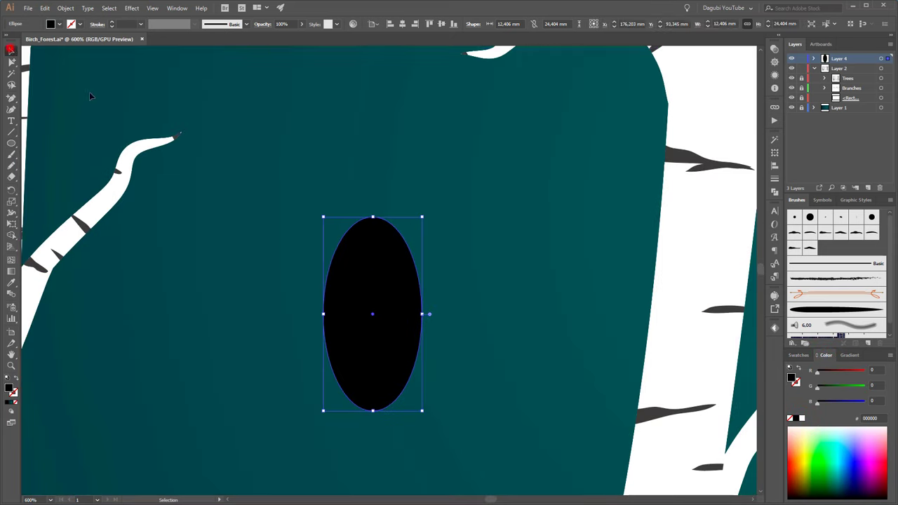
Lower the ellipse's side anchors into an egg shape and move it onto a trunk
left_click_drag(381, 260, 462, 168)
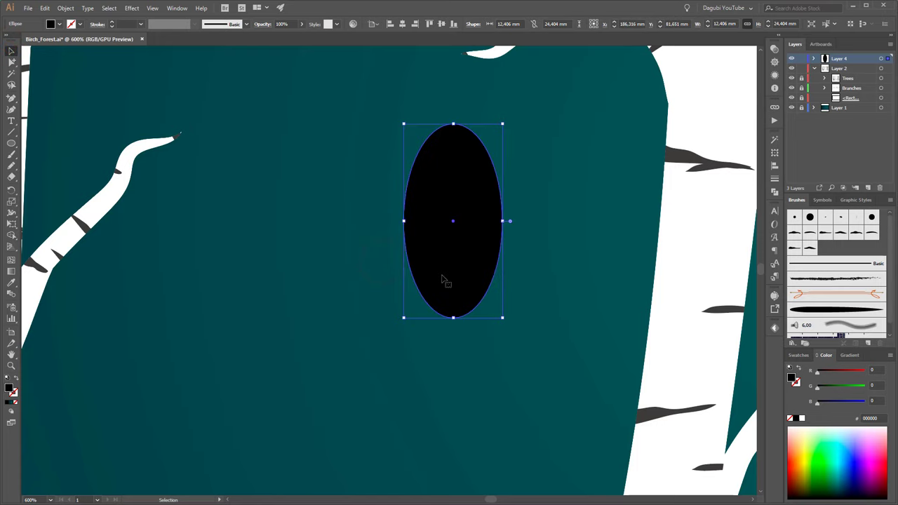
left_click(10, 62)
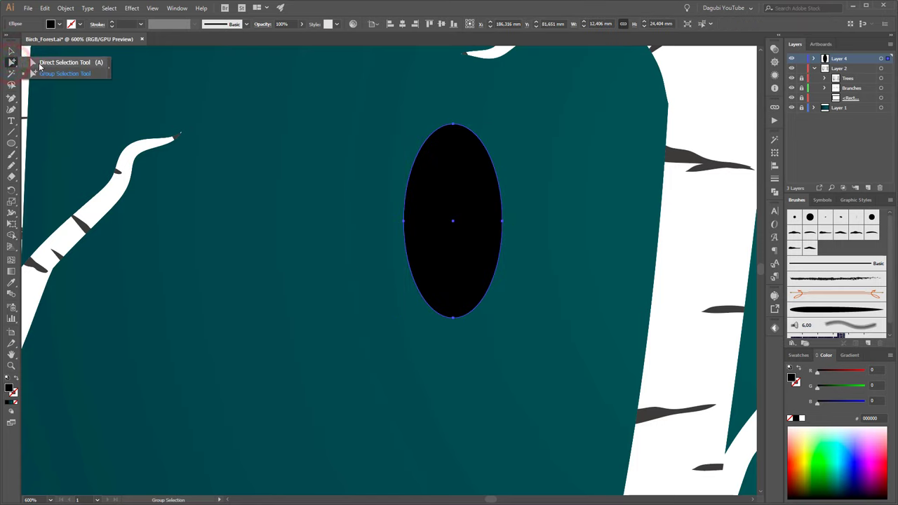
left_click_drag(384, 214, 521, 234)
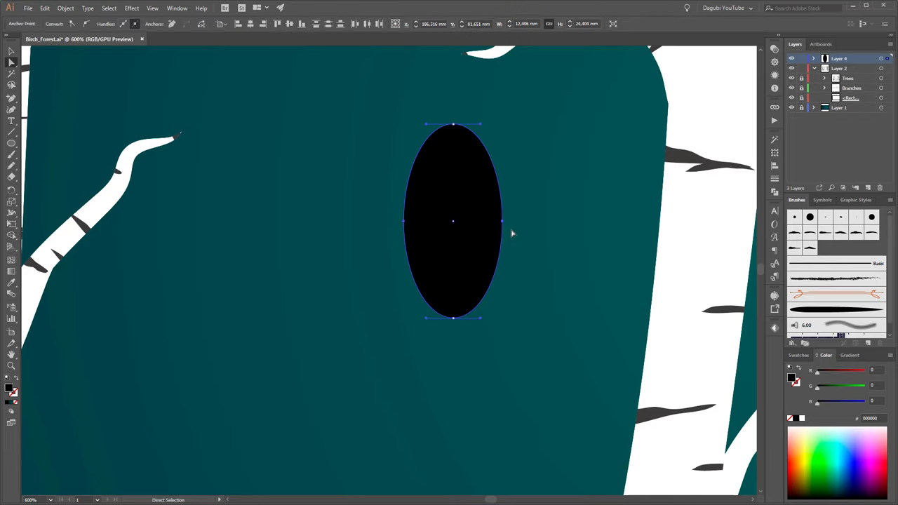
key("Down")
key("Down")
key("Down")
key("Down")
key("Down")
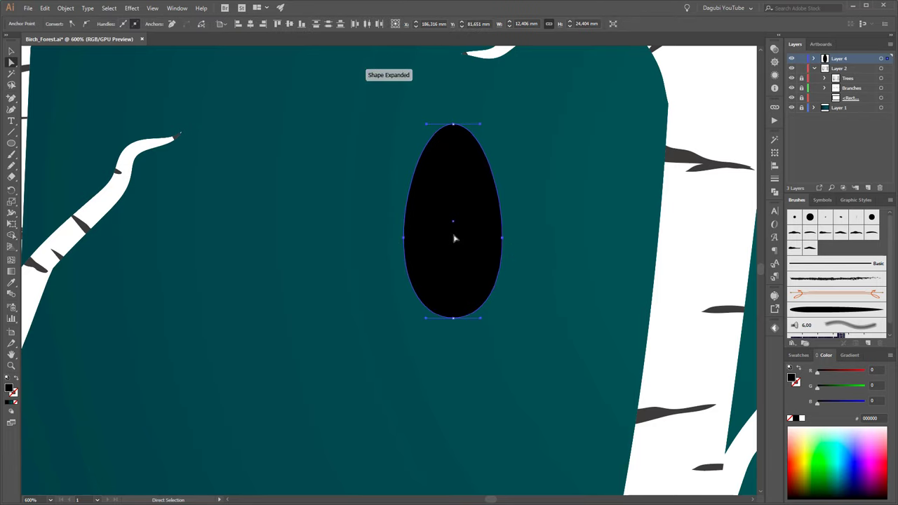
left_click_drag(459, 242, 695, 242)
left_click_drag(589, 227, 384, 331)
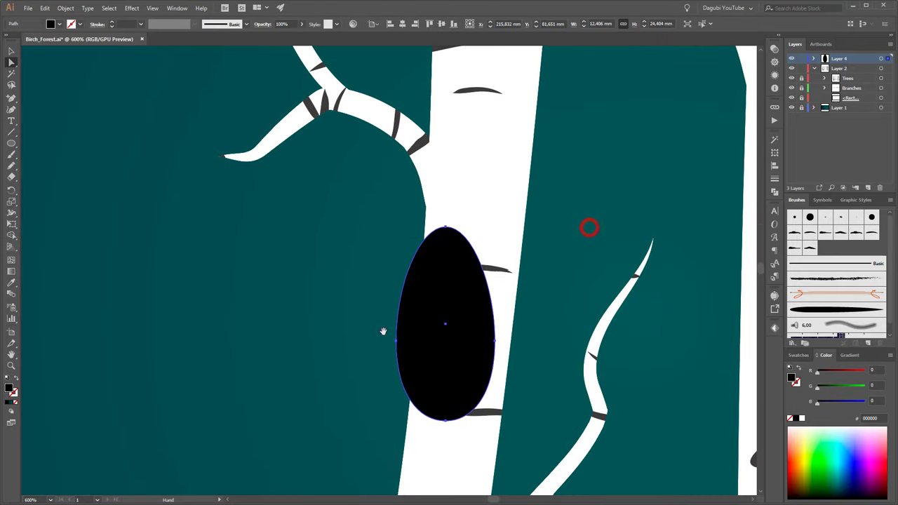
left_click_drag(477, 315, 508, 186)
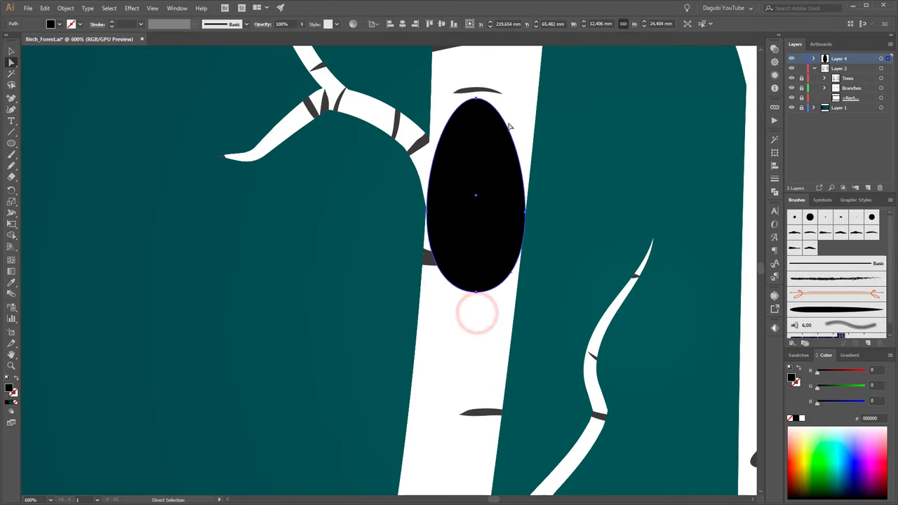
Scale the egg down proportionally to about 8.0 × 15.8 mm and raise it
left_click(11, 51)
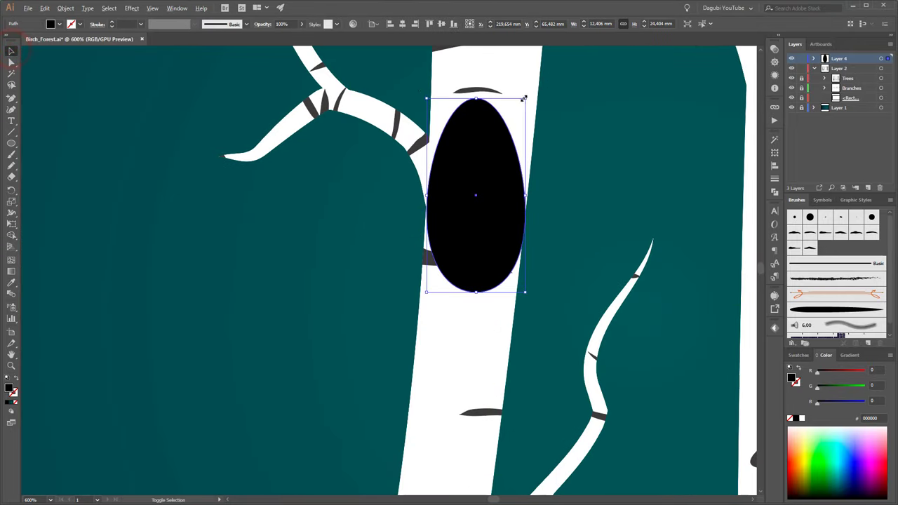
left_click_drag(525, 99, 506, 134)
mouse_move(493, 184)
left_mouse_down()
mouse_move(501, 158)
mouse_move(292, 257)
left_mouse_up()
Hide Layer 1 and convert the egg's top anchor into a sharp corner
left_click(791, 107)
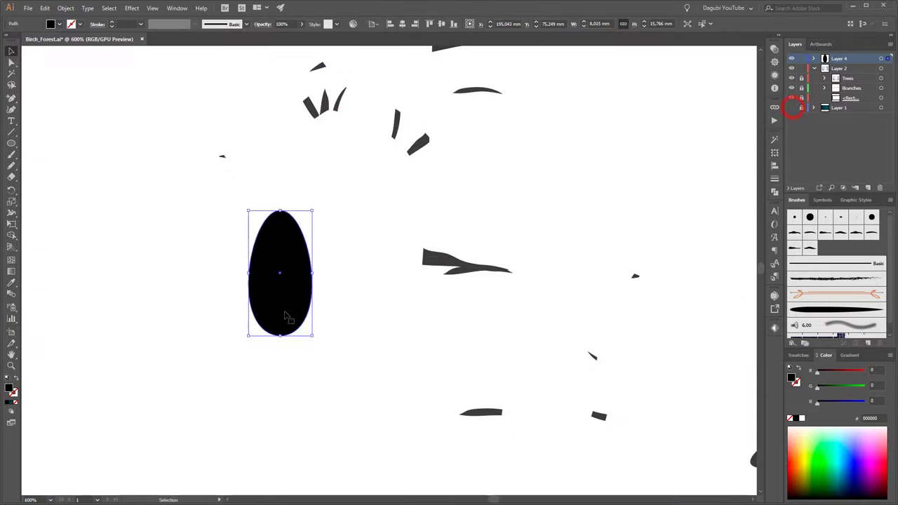
mouse_move(269, 295)
left_mouse_down()
mouse_move(600, 283)
mouse_move(483, 322)
left_mouse_up()
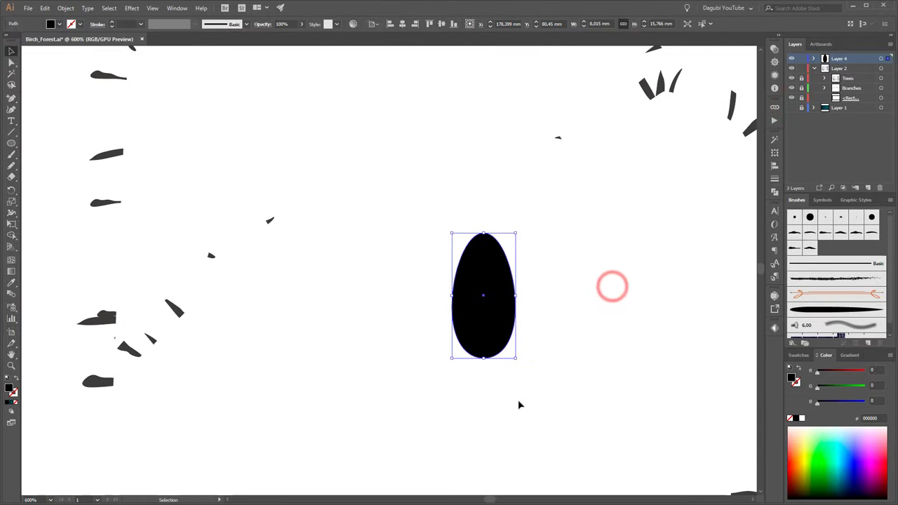
left_click(12, 63)
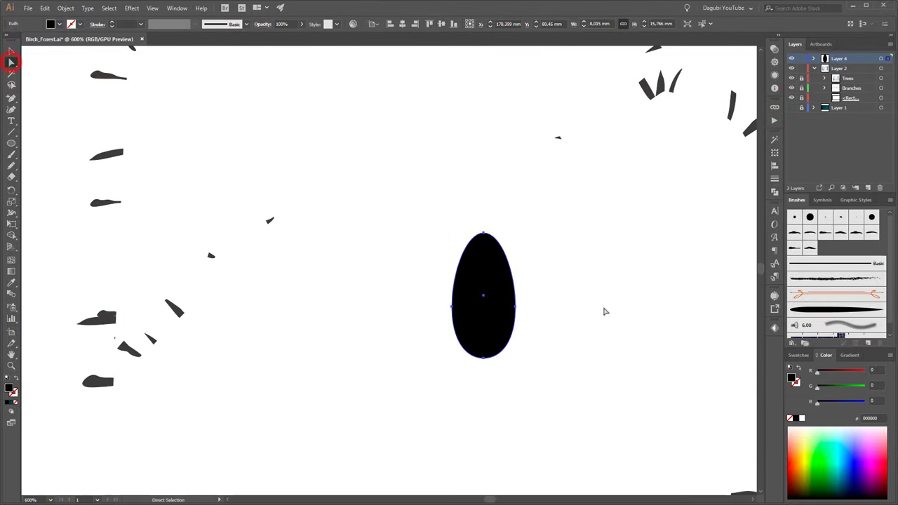
left_click(484, 233)
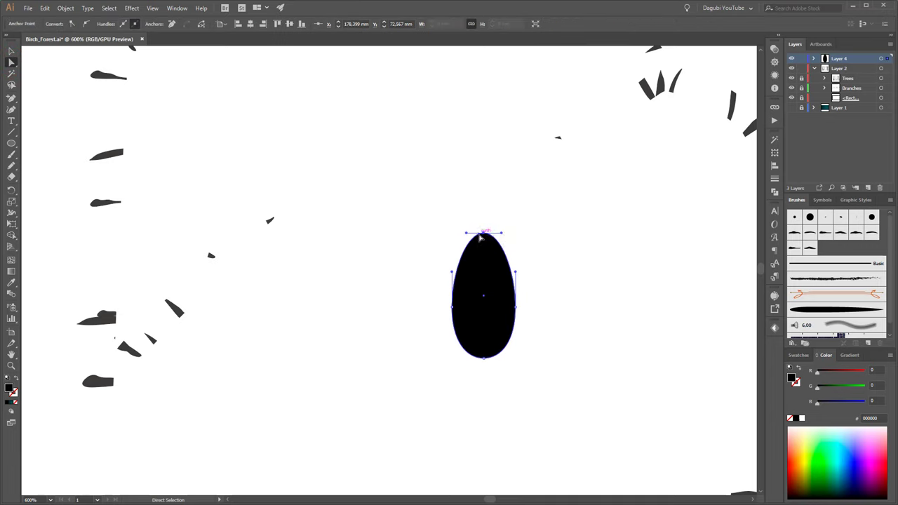
left_click(72, 26)
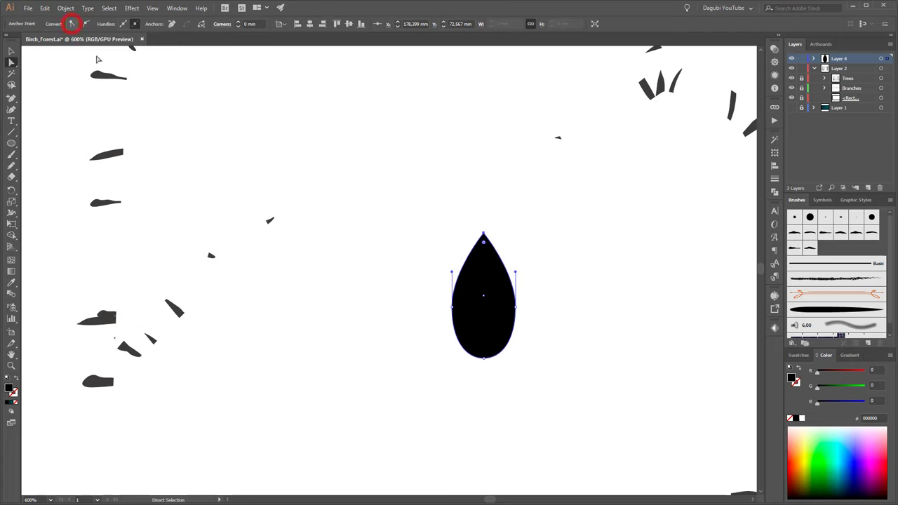
Test-nudge the teardrop's two side anchors down and back up
scroll(491, 374, "up", 1)
scroll(492, 374, "up", 1)
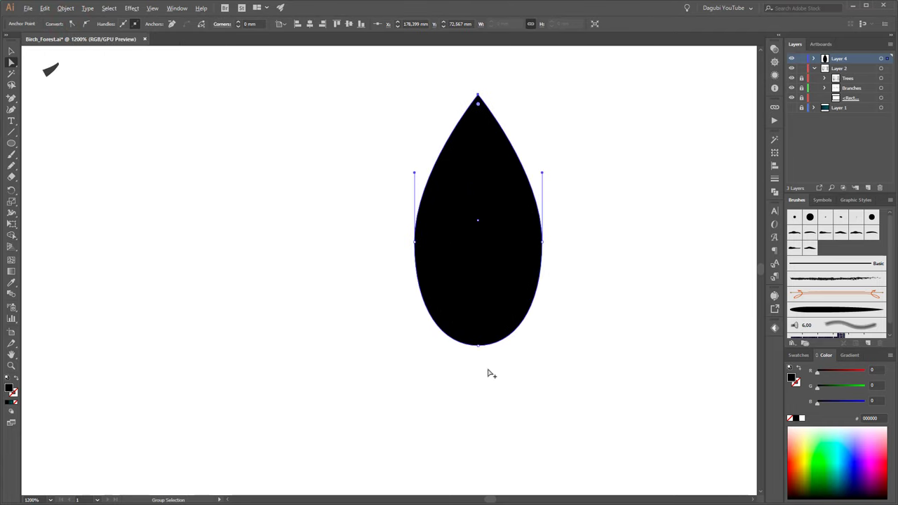
left_click_drag(394, 234, 572, 255)
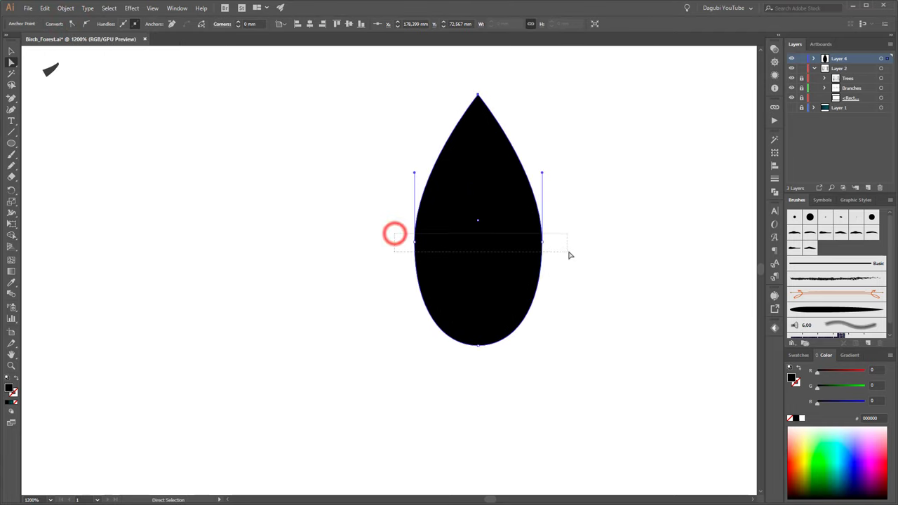
key("Down")
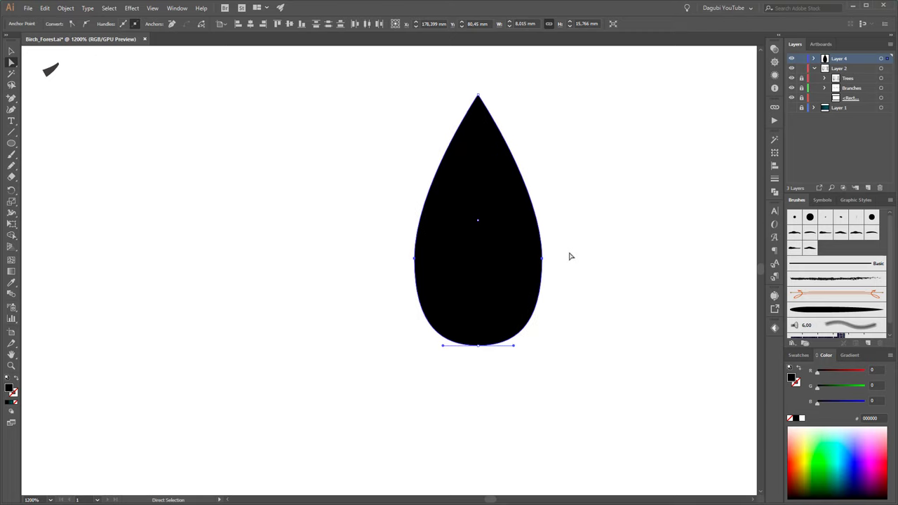
key("Up")
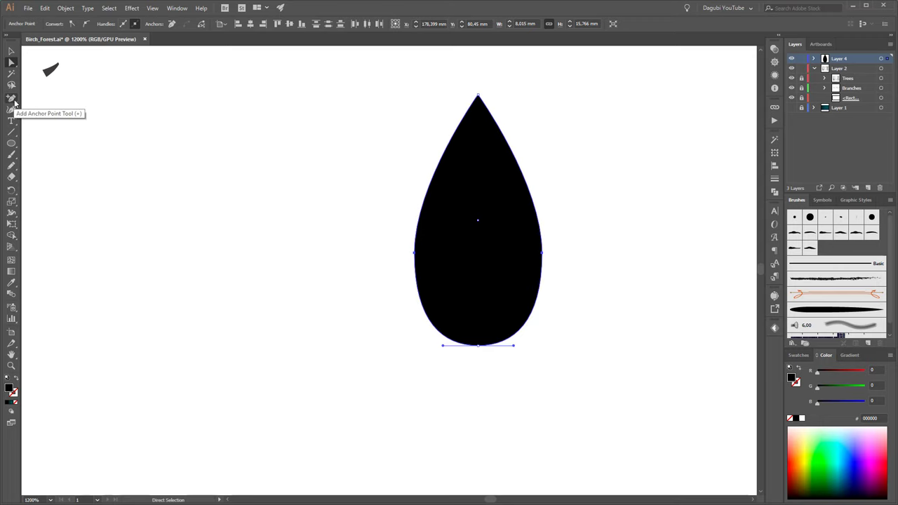
Add two anchor points on the leaf's rounded bottom curve
left_click(10, 98)
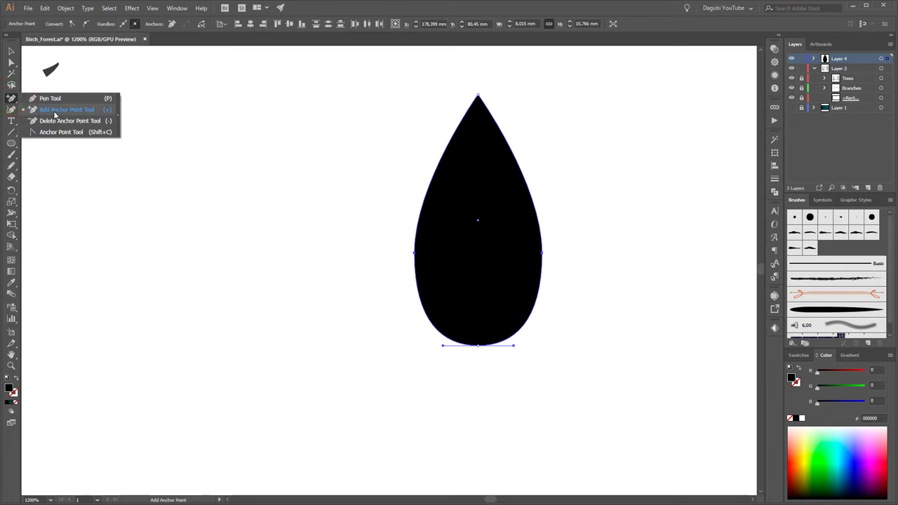
left_click(70, 120)
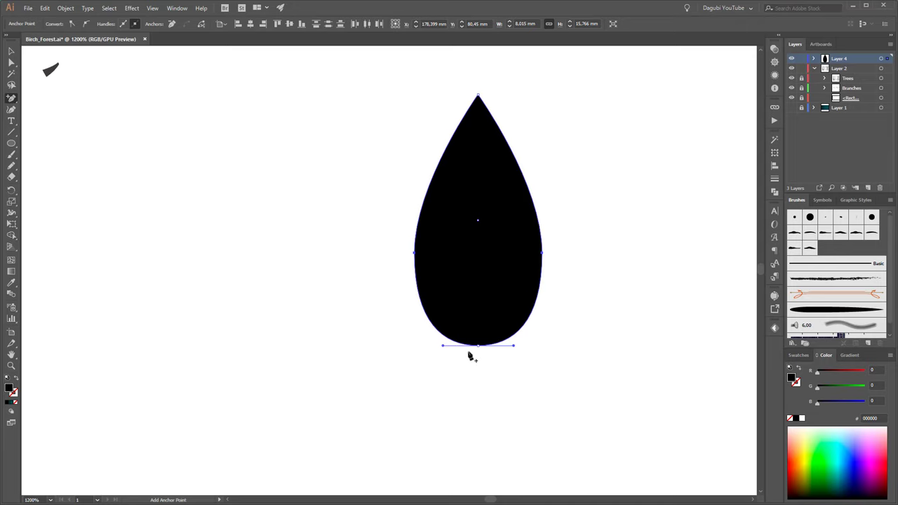
scroll(492, 356, "up", 1)
scroll(489, 356, "up", 2)
scroll(490, 356, "up", 1)
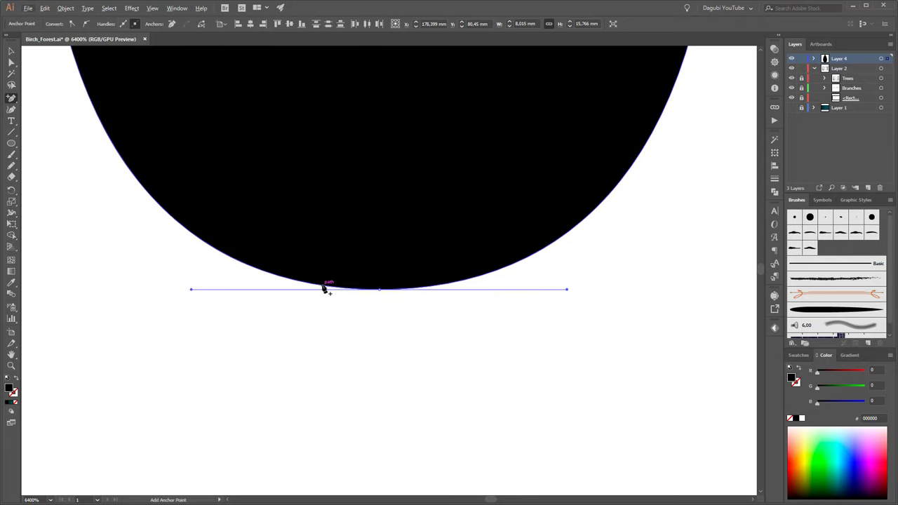
left_click(322, 287)
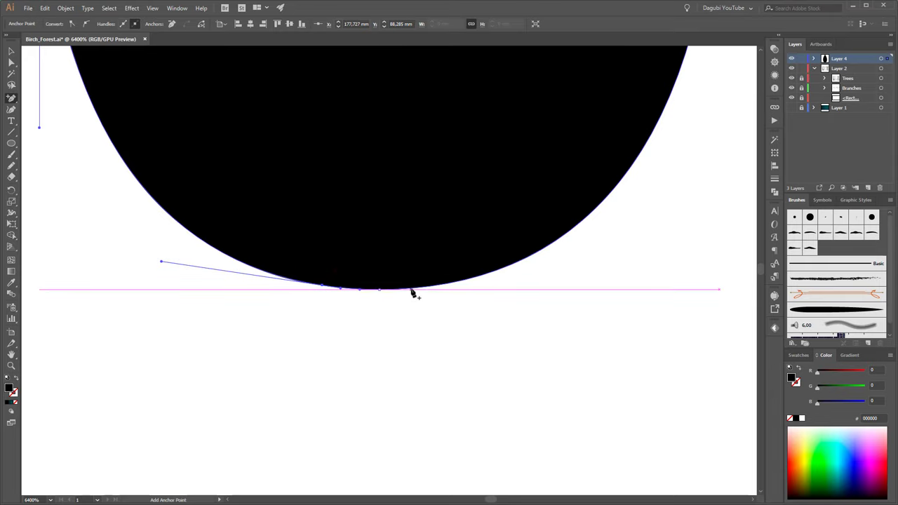
left_click(425, 287)
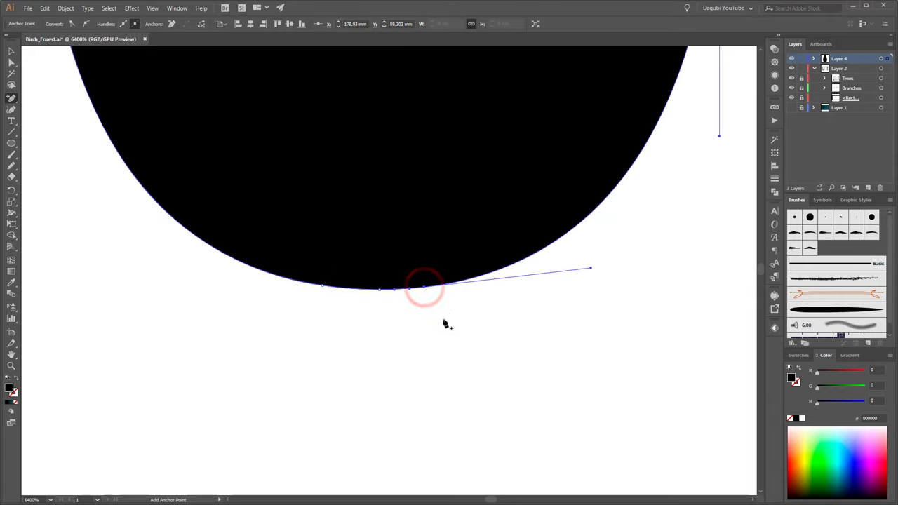
Drag the middle bottom anchor straight down into a narrow pointed stem
left_click(11, 63)
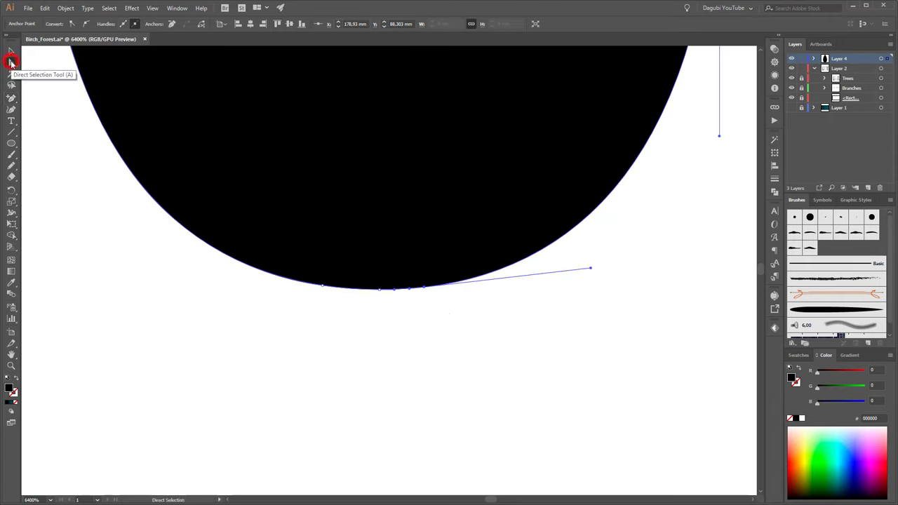
left_click(380, 289)
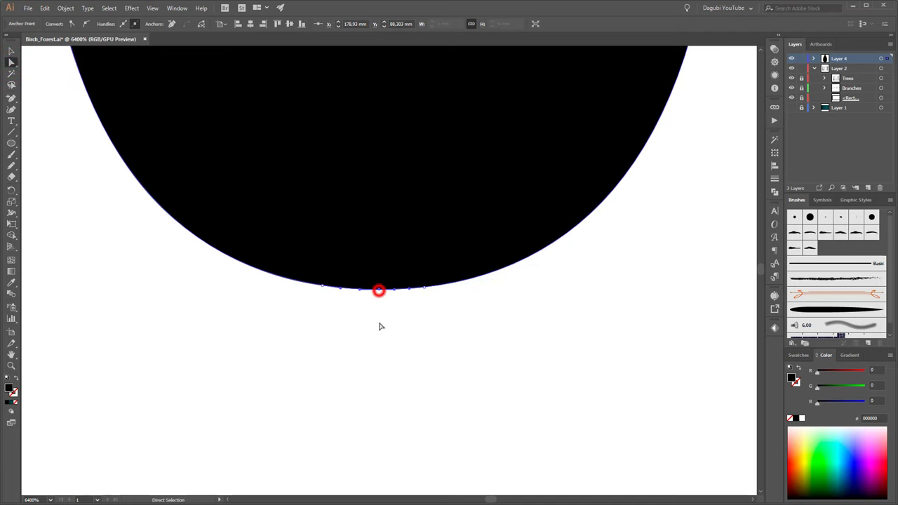
left_click_drag(381, 295, 379, 442)
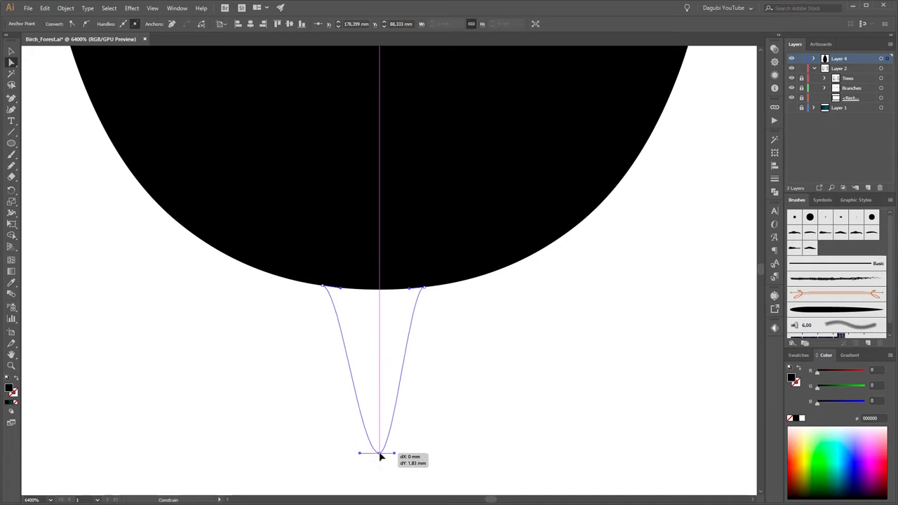
left_click_drag(379, 438, 381, 465)
scroll(407, 349, "down", 3, "alt")
scroll(371, 397, "down", 1)
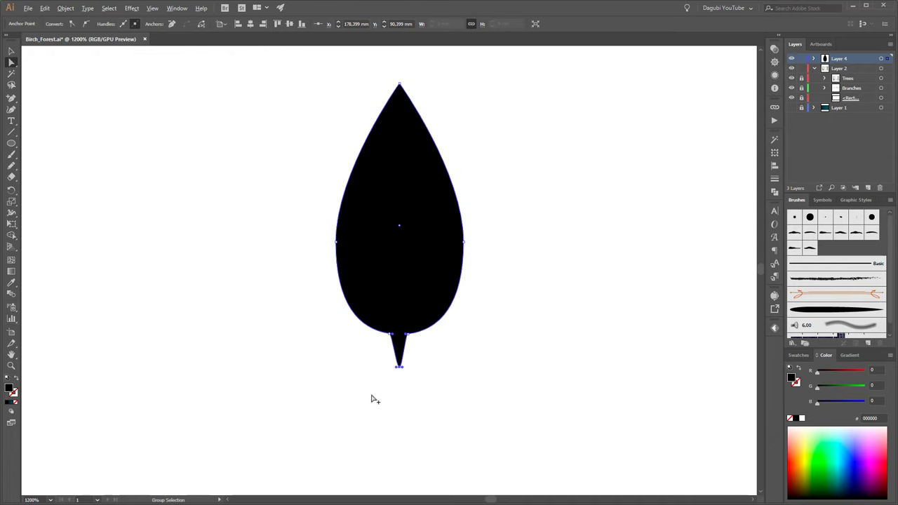
scroll(399, 363, "up", 2)
scroll(378, 269, "up", 1)
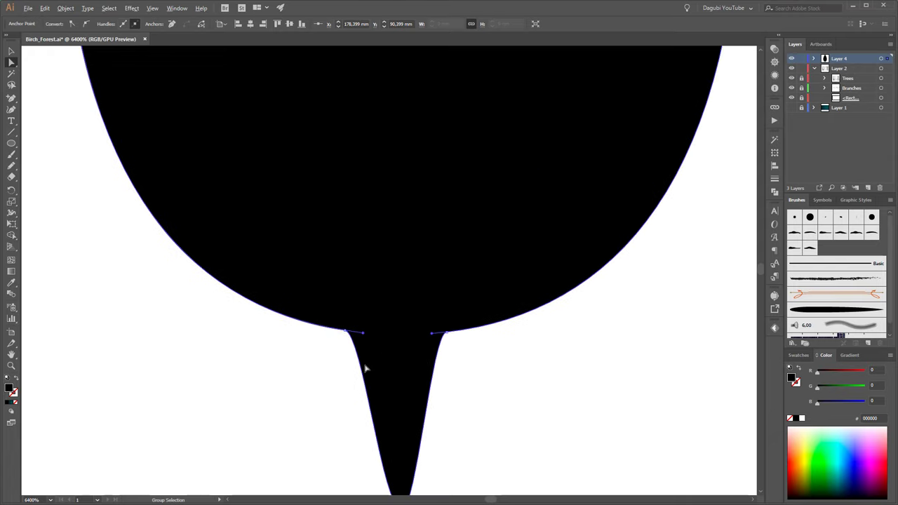
Pull the stem's junction anchors inward and reshape its tip and right edge
left_click(345, 334)
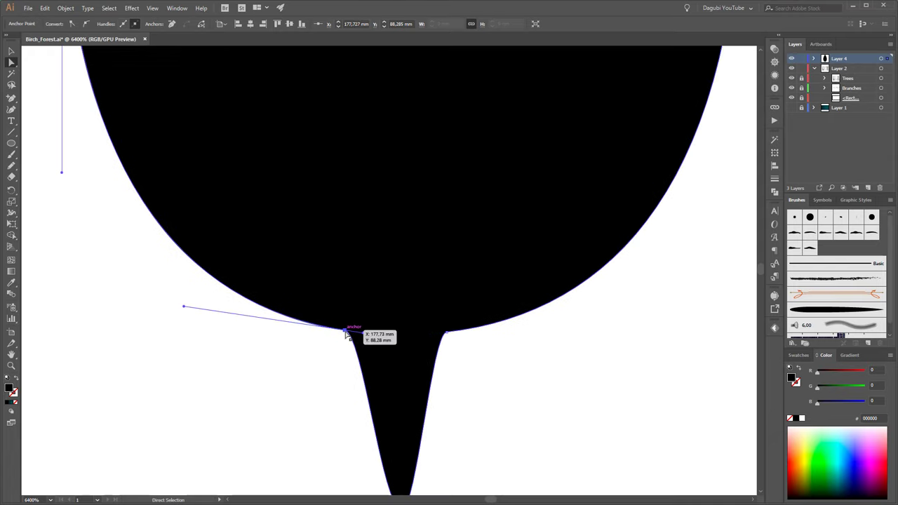
left_click_drag(345, 334, 363, 335)
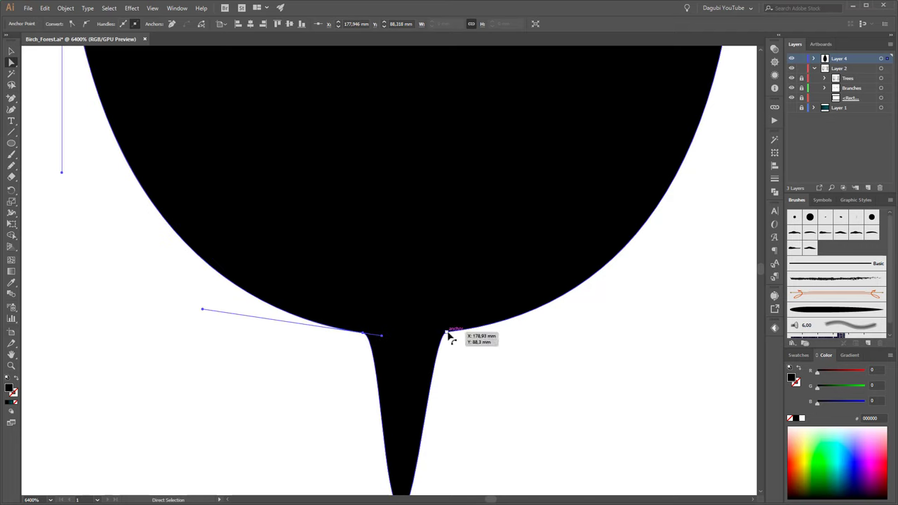
left_click_drag(446, 333, 364, 361)
scroll(421, 386, "down", 5)
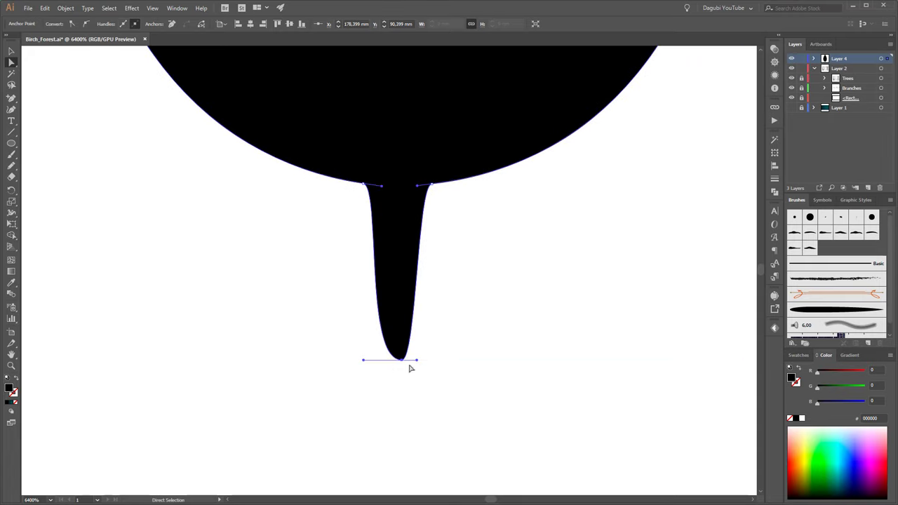
left_click_drag(418, 363, 444, 364)
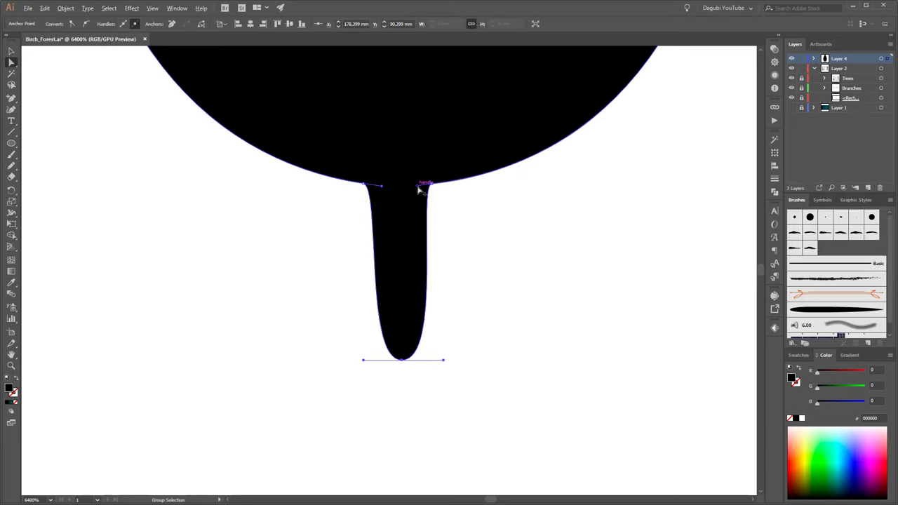
mouse_move(419, 188)
left_mouse_down()
mouse_move(431, 205)
mouse_move(370, 223)
left_mouse_up()
left_click(388, 228, "alt")
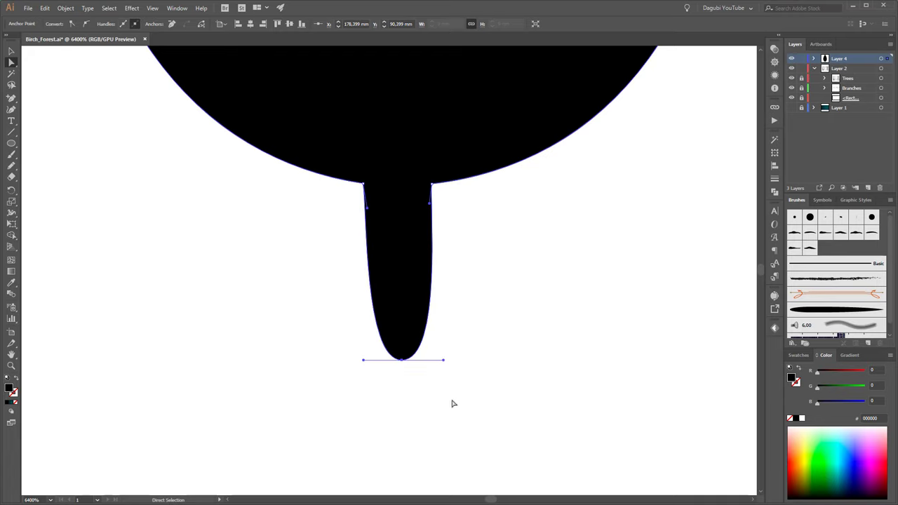
Nudge both stem junction points inward again for a slim, straight-sided stalk
scroll(402, 365, "down", 5)
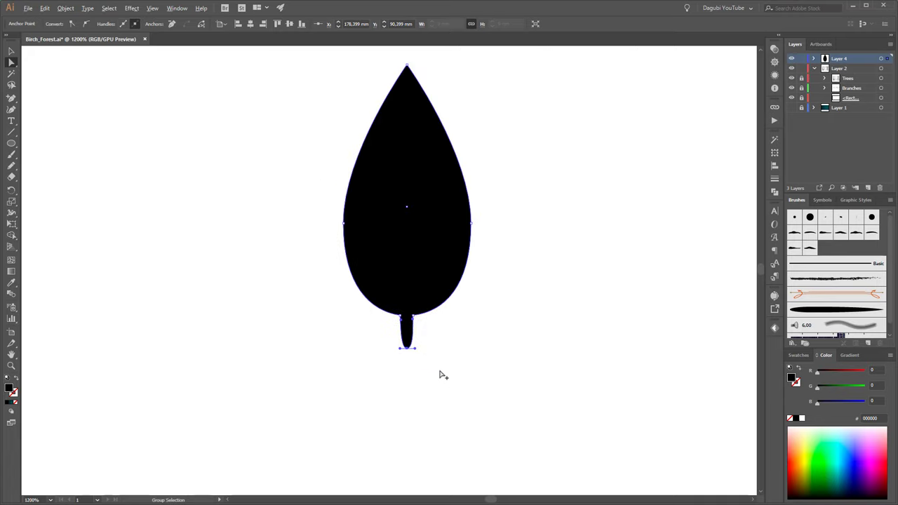
scroll(424, 351, "up", 2)
scroll(438, 344, "up", 2)
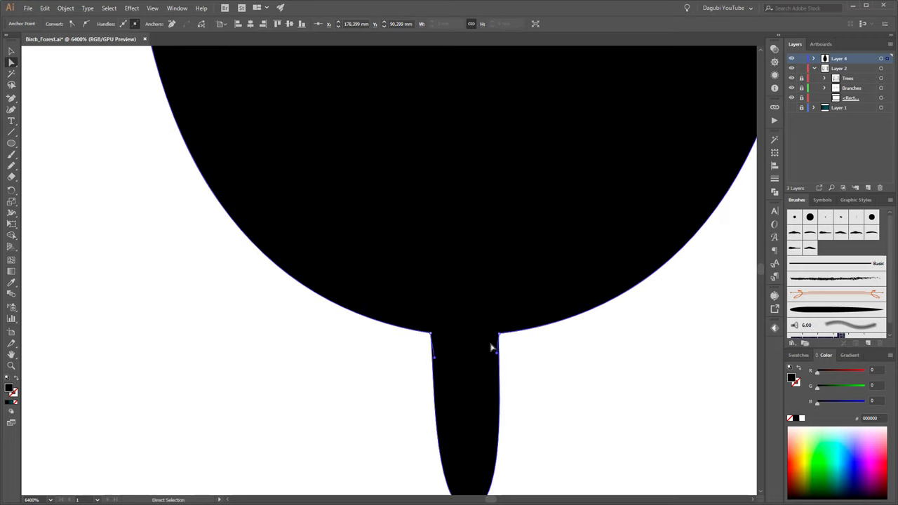
scroll(494, 345, "up", 2)
left_click_drag(482, 287, 442, 301)
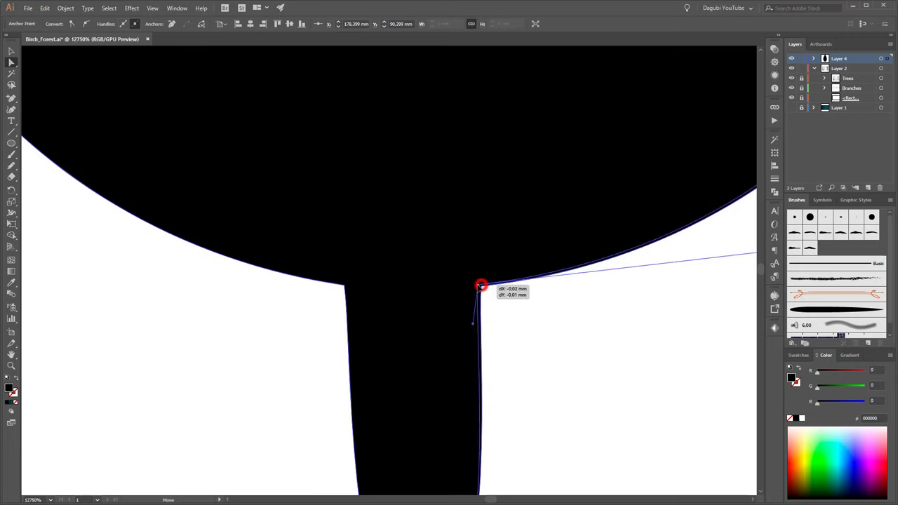
left_click_drag(344, 285, 362, 289)
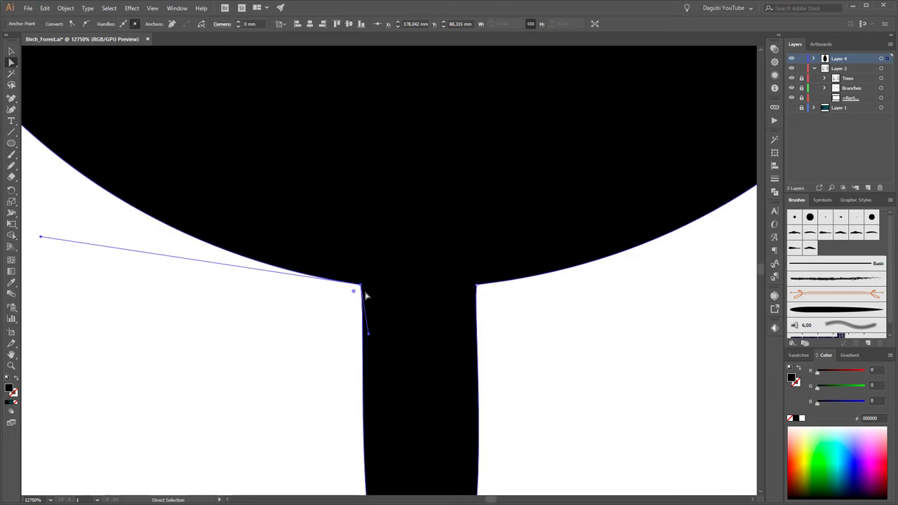
scroll(366, 298, "down", 3)
scroll(370, 306, "down", 2)
scroll(370, 307, "down", 2)
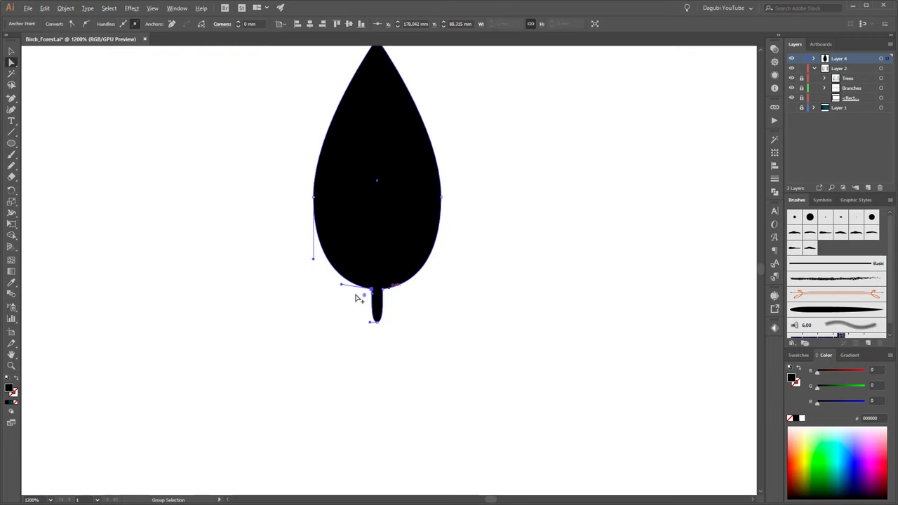
scroll(356, 298, "up", 4)
left_click_drag(433, 270, 393, 270)
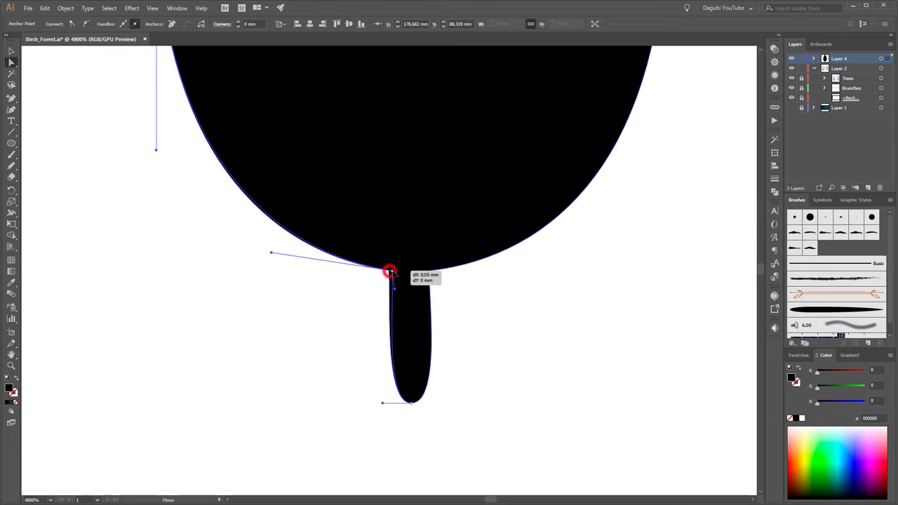
Adjust the stem tip anchor's curve to give the stalk a rounded tip
left_click(411, 404)
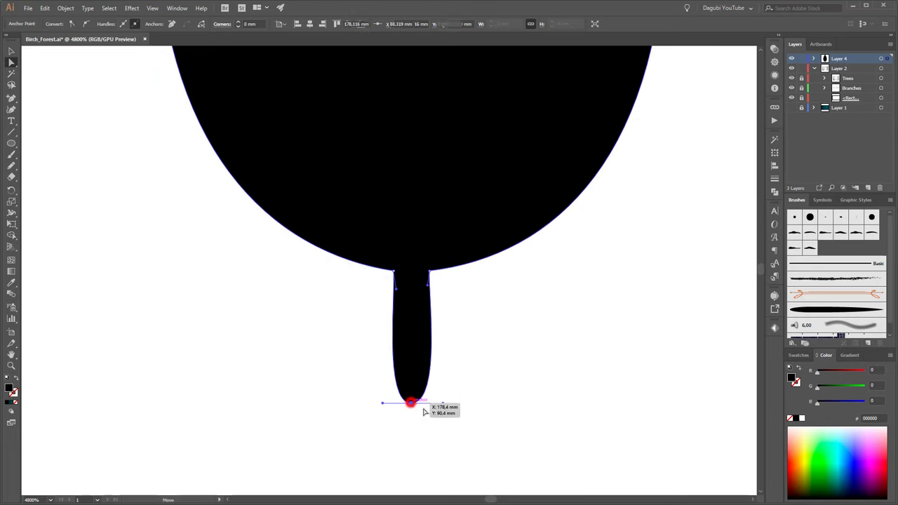
left_click_drag(445, 401, 382, 403)
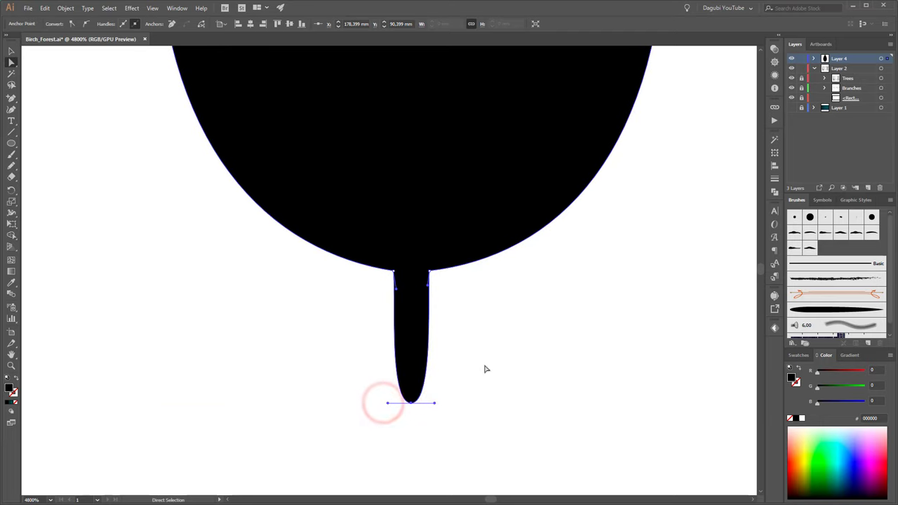
scroll(492, 344, "down", 5)
scroll(523, 257, "up", 1)
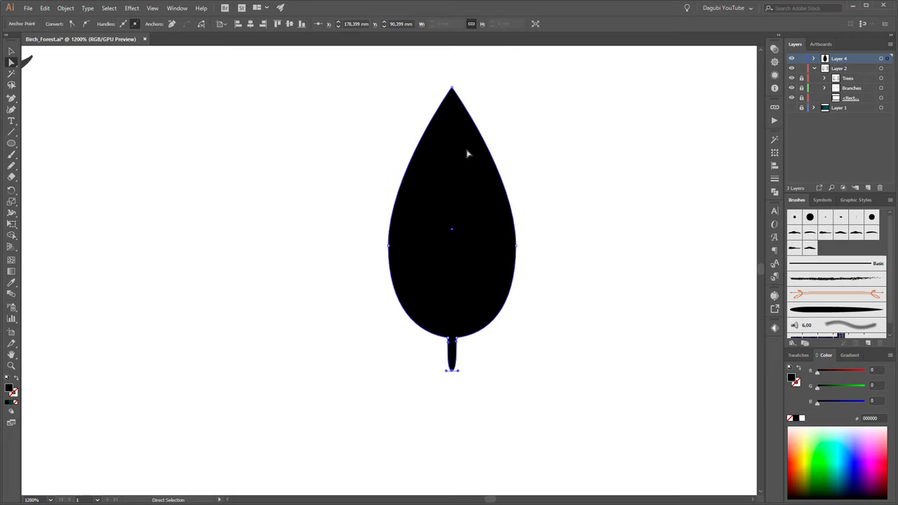
Cut the leaf path at its top and stem-bottom anchors, testing the split and undoing
left_click(449, 370)
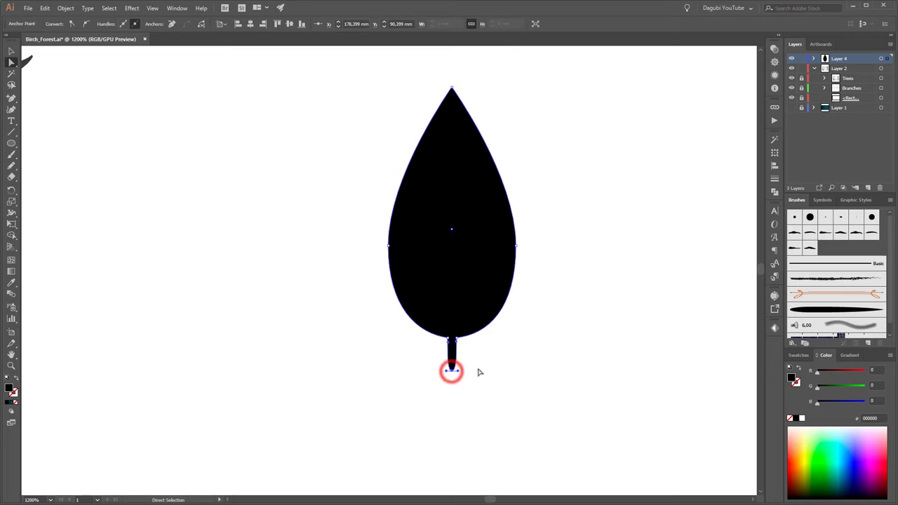
left_click(451, 86)
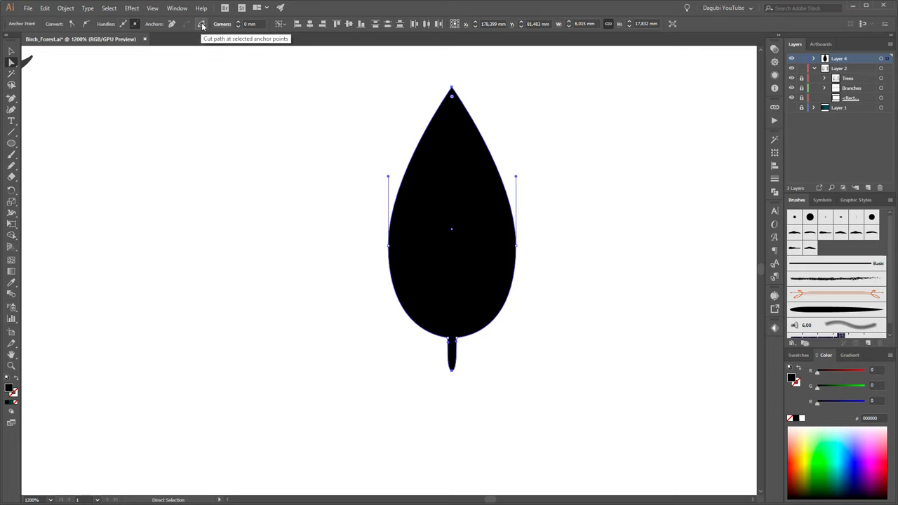
left_click(202, 25)
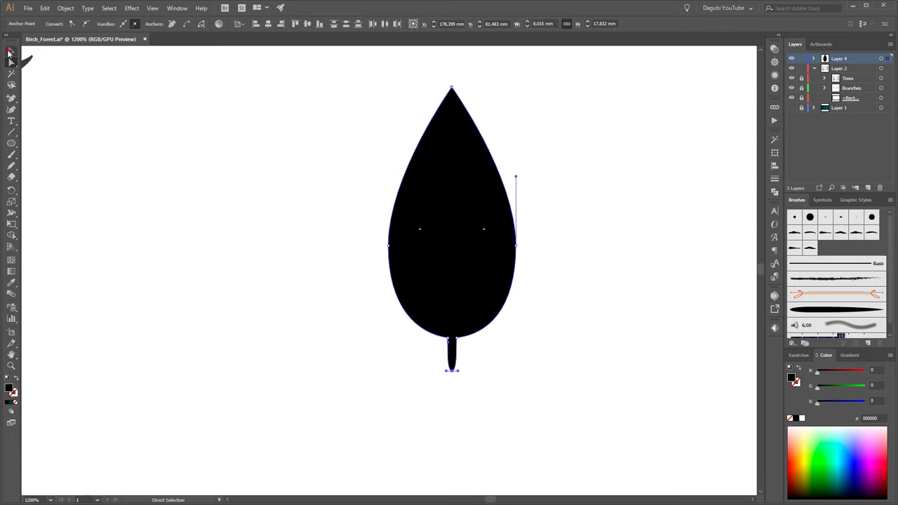
left_click(12, 51)
left_click(676, 168)
left_click(495, 166)
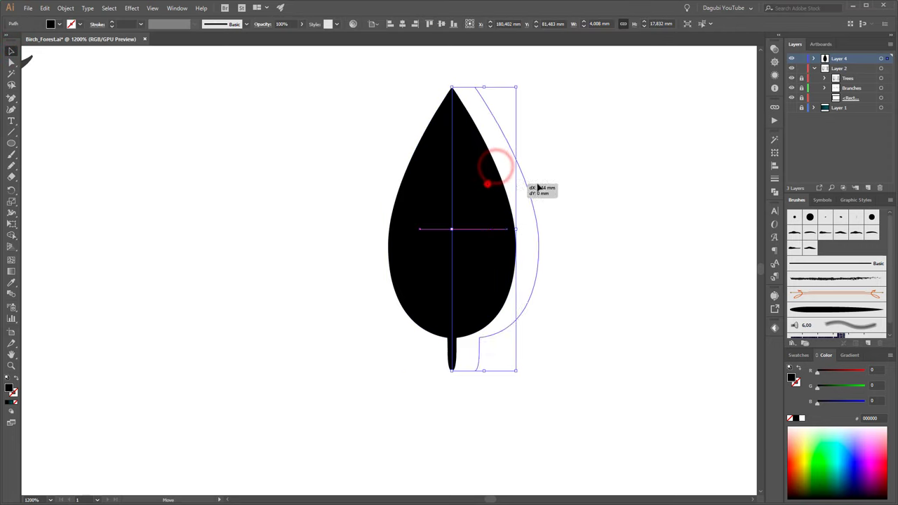
left_click_drag(494, 177, 579, 169)
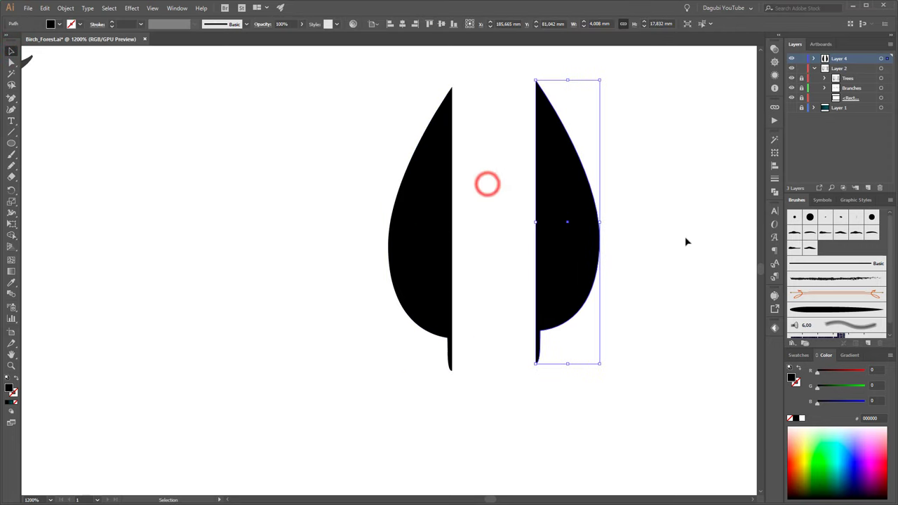
left_click(44, 8)
left_click(51, 20)
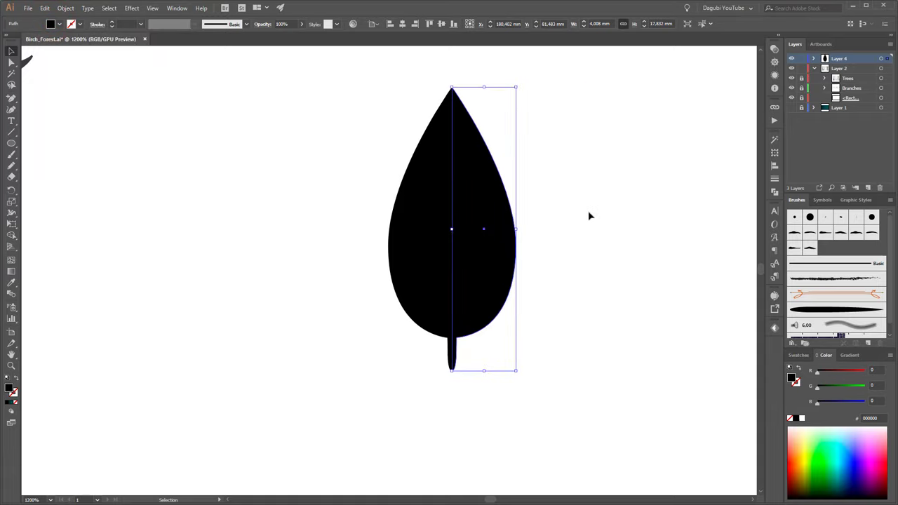
Fill the leaf's right half with a dark grey swatch
left_click(492, 197)
left_click(800, 356)
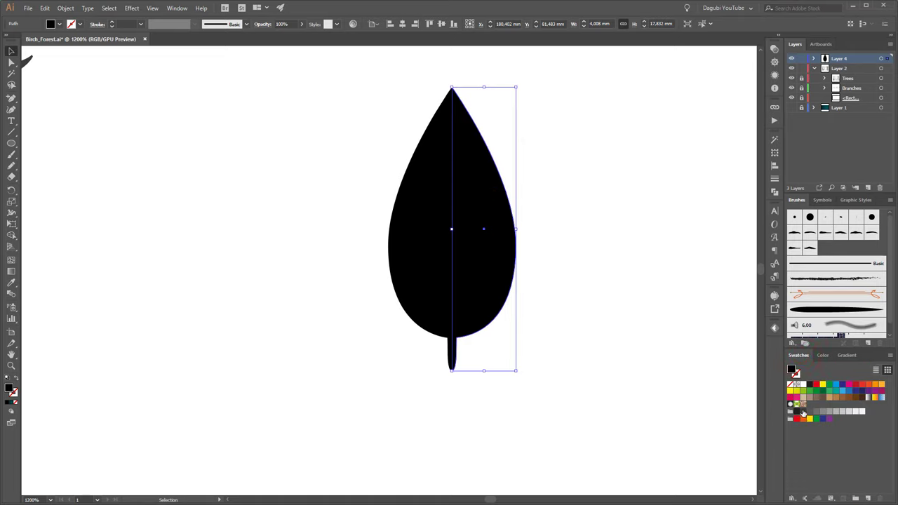
left_click(804, 411)
left_click(660, 294)
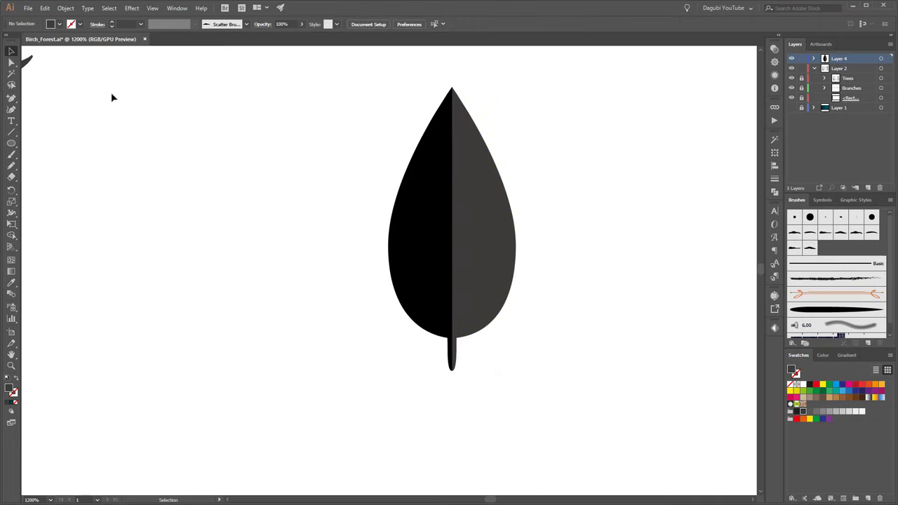
Join the right half's top and bottom end points into a closed shape
left_click(12, 64)
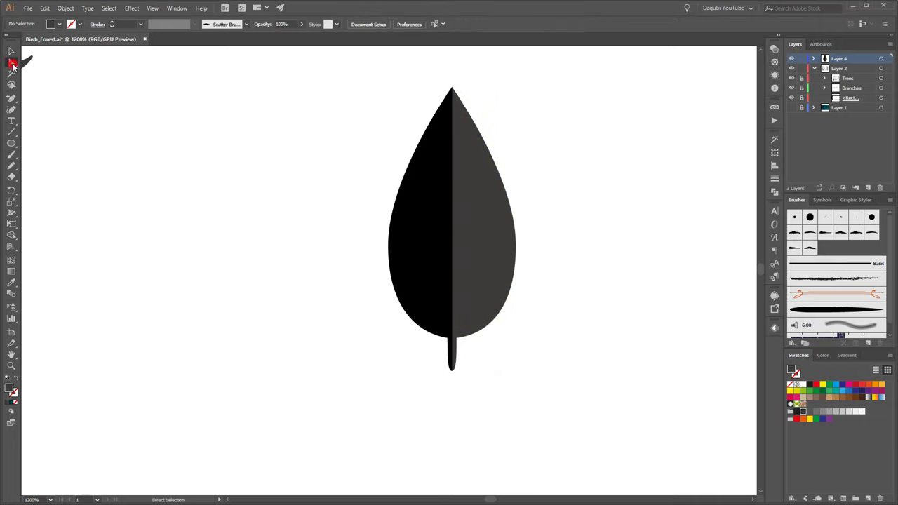
left_click(487, 201)
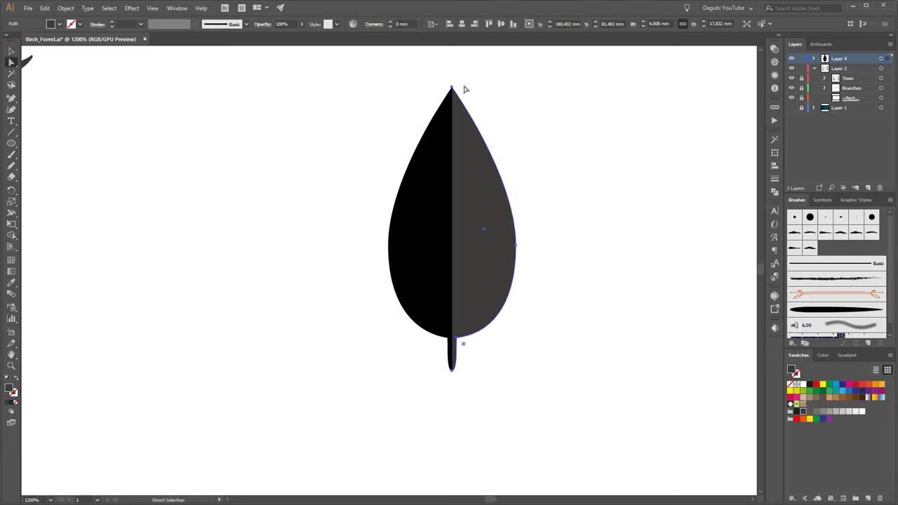
left_click(451, 88)
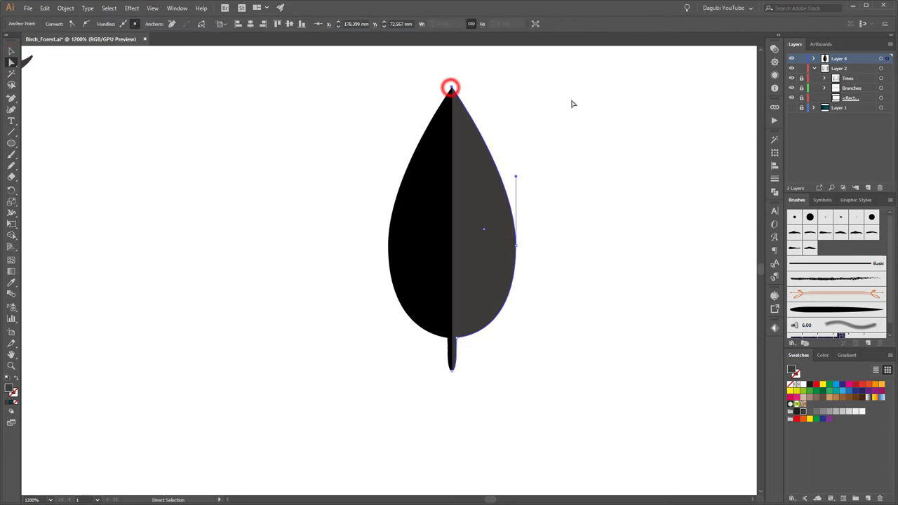
left_click(451, 372)
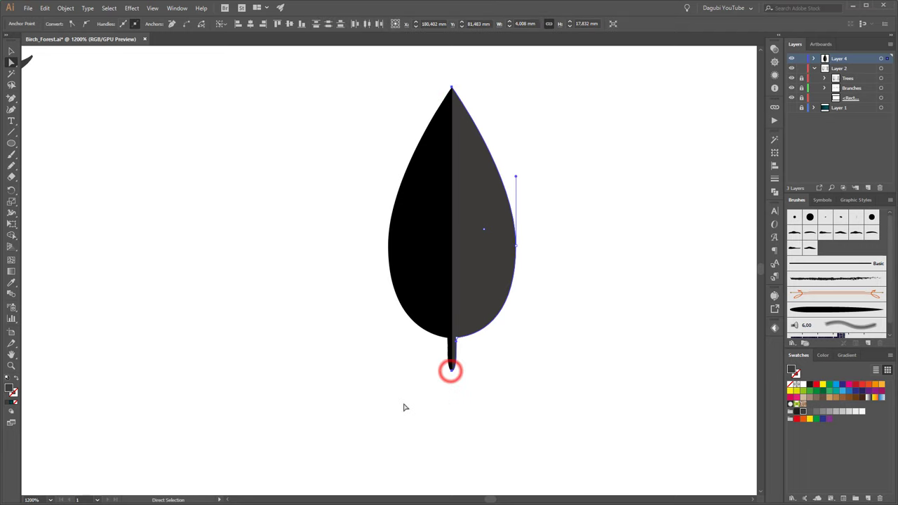
left_click(67, 7)
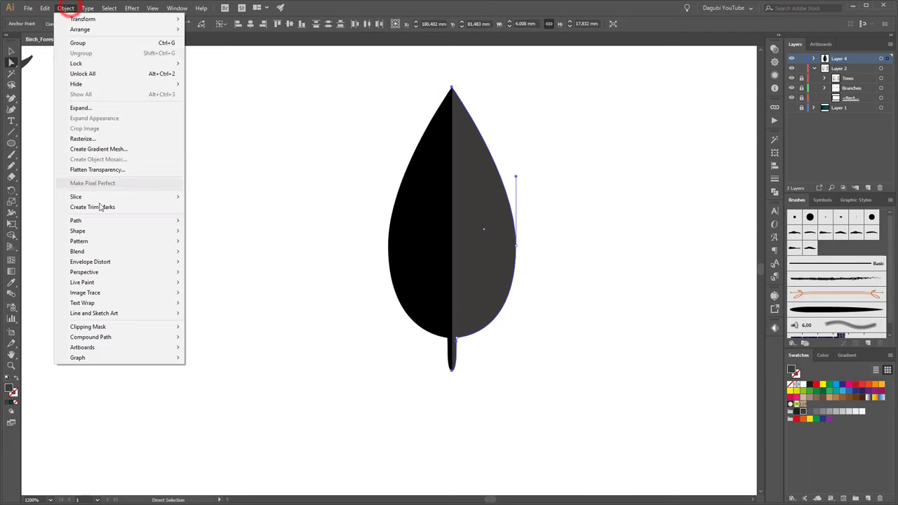
mouse_move(119, 220)
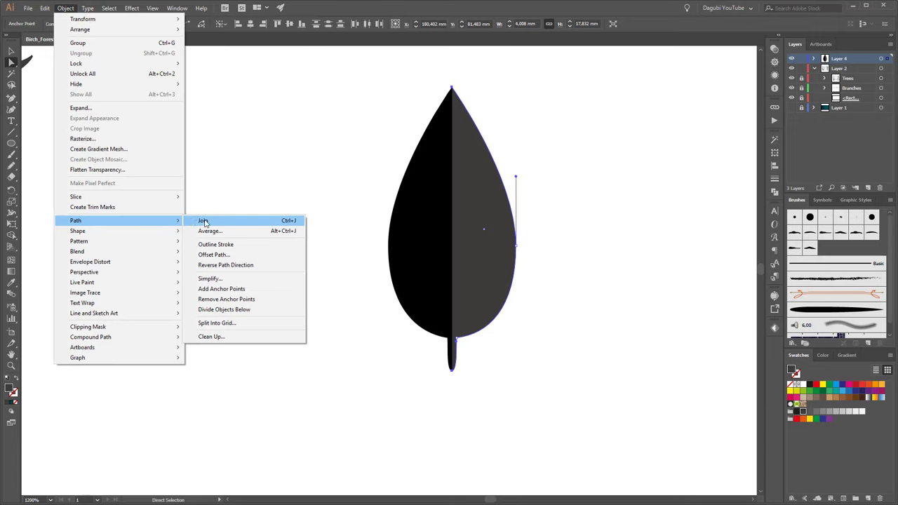
left_click(219, 221)
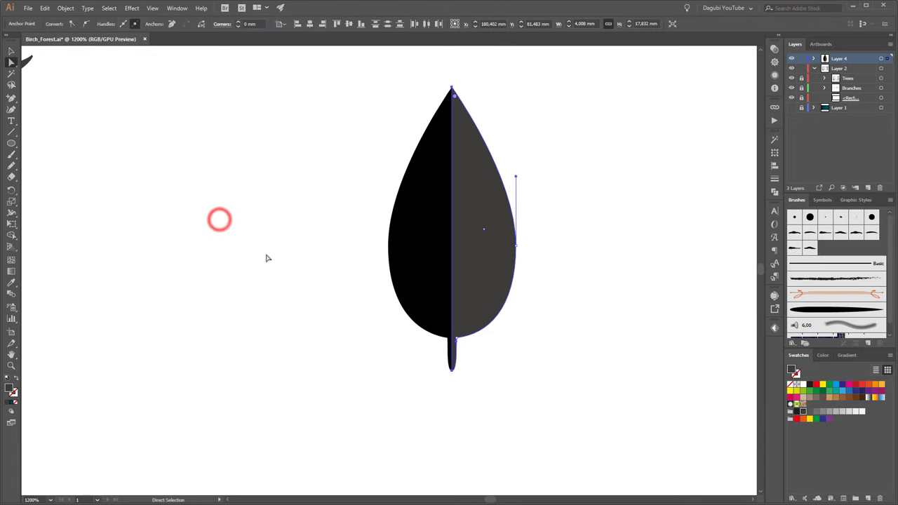
Join the left half's top and bottom end points into a closed shape
left_click(440, 151)
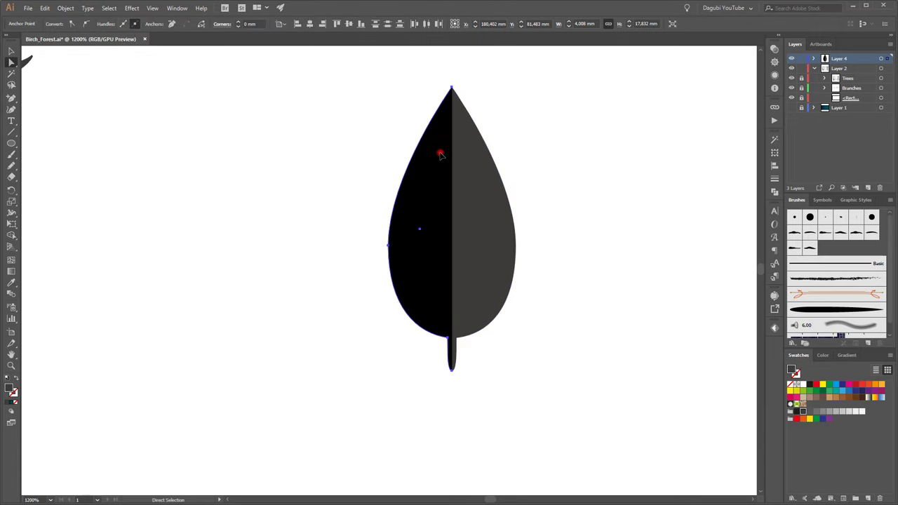
left_click(452, 87)
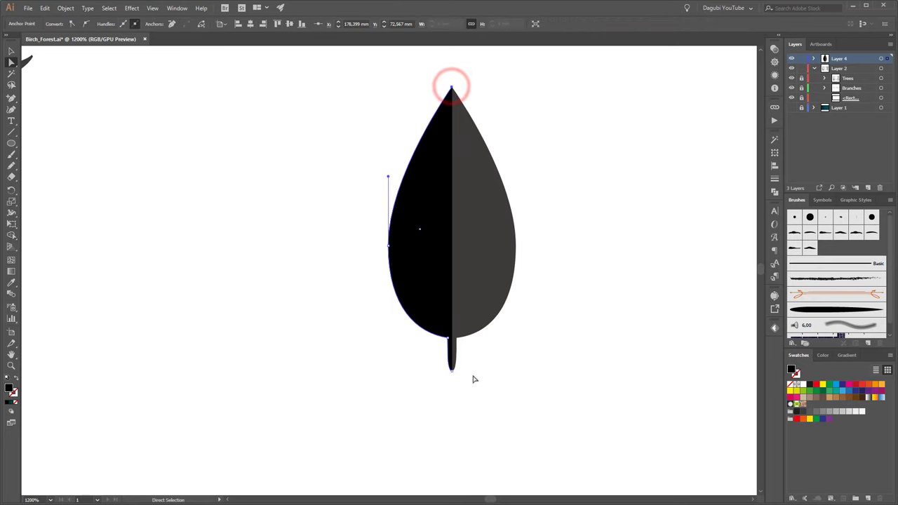
left_click(451, 371, "shift")
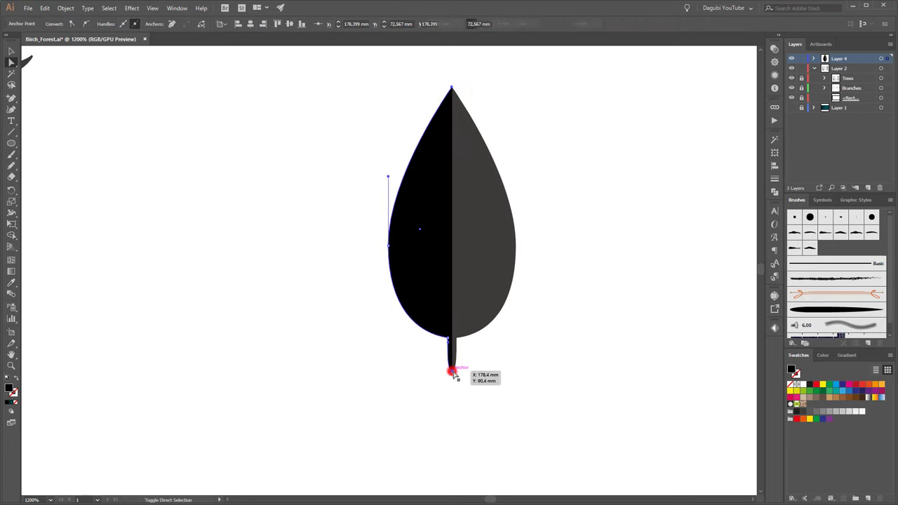
left_click(64, 8)
mouse_move(75, 220)
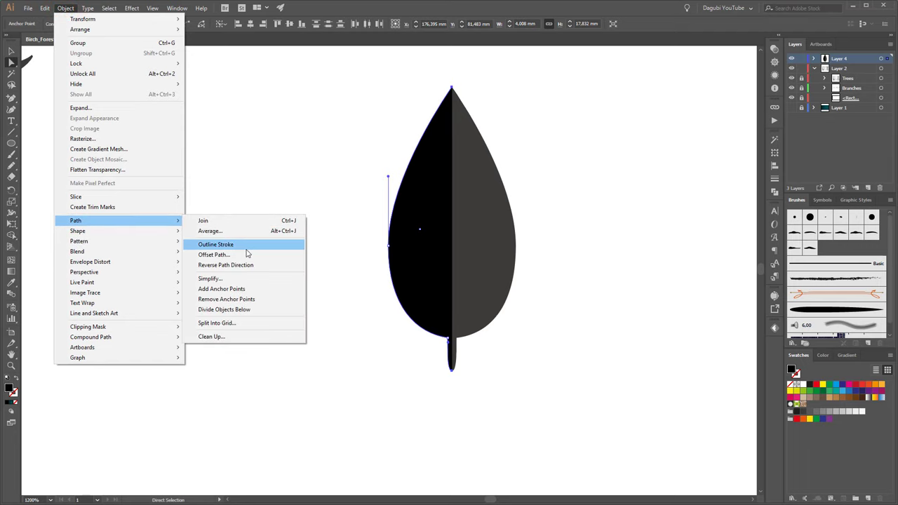
left_click(237, 222)
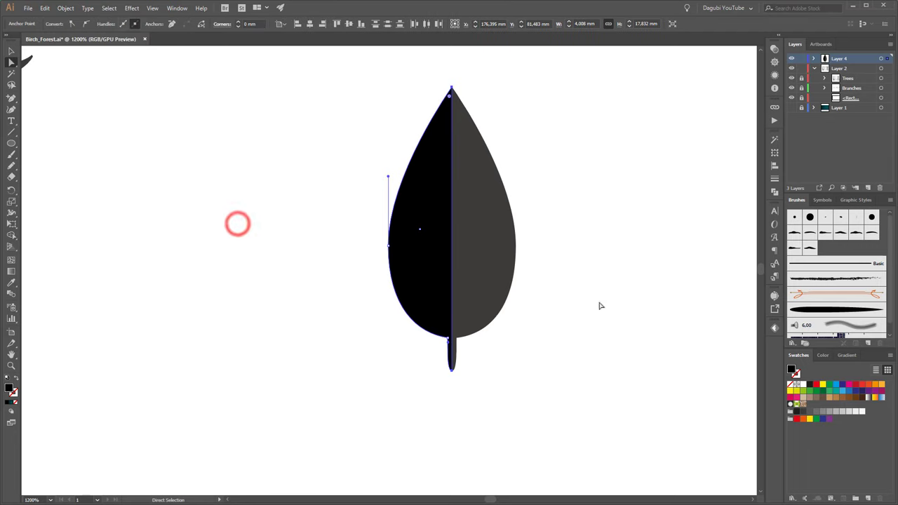
left_click(635, 197)
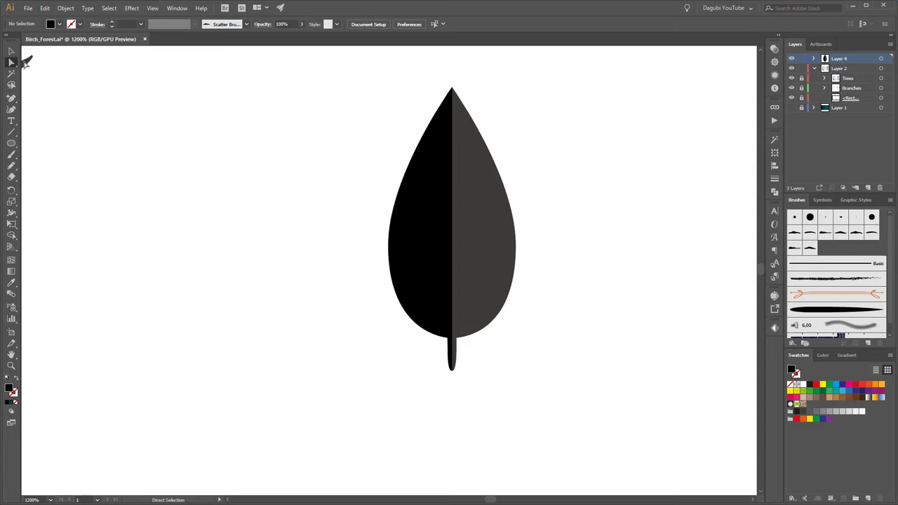
Rotate the whole leaf 90° so it lies horizontally with the tip pointing right
left_click(12, 52)
left_click_drag(299, 136, 621, 307)
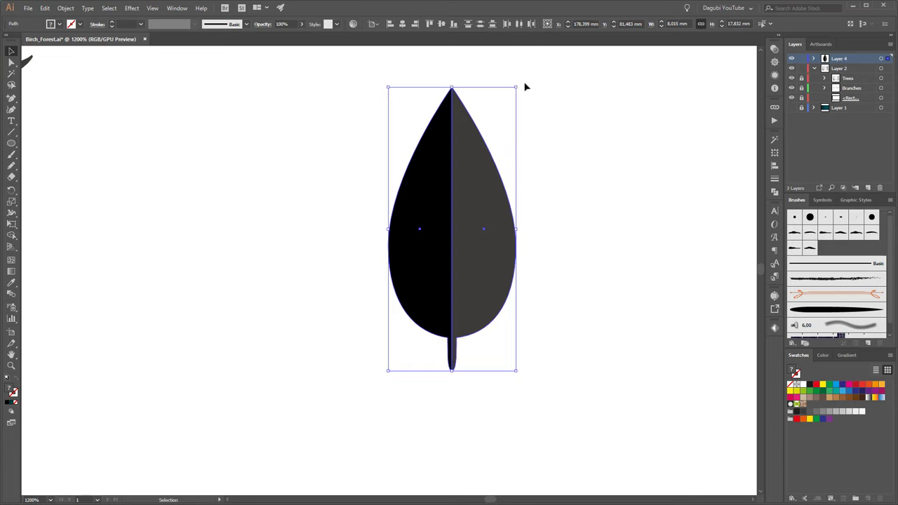
mouse_move(520, 83)
left_mouse_down()
mouse_move(597, 184)
mouse_move(594, 140)
mouse_move(608, 281)
mouse_move(604, 206)
mouse_move(603, 267)
left_mouse_up()
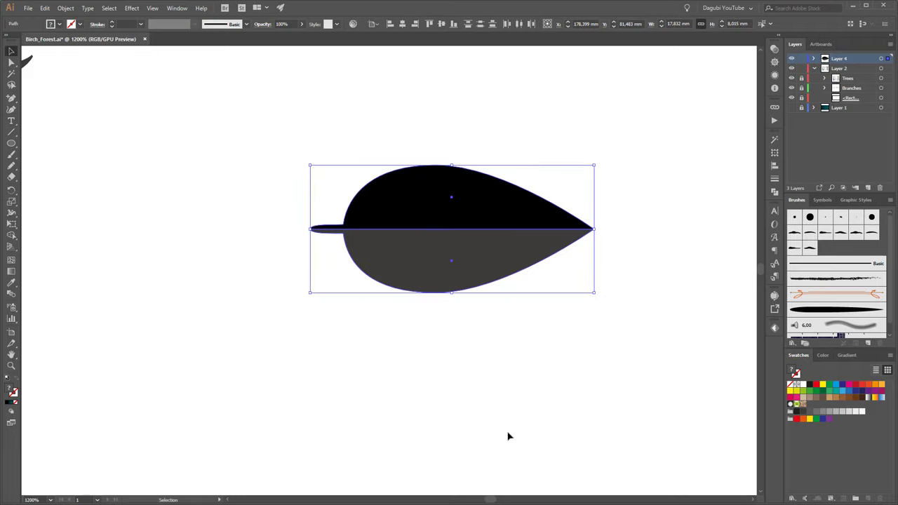
Make Layer 1's teal forest background visible again
scroll(542, 349, "down", 3)
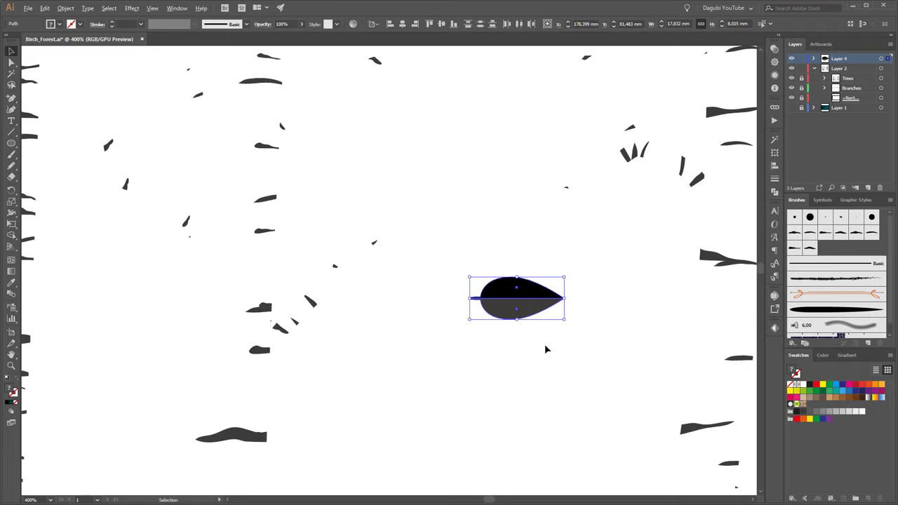
left_click(792, 107)
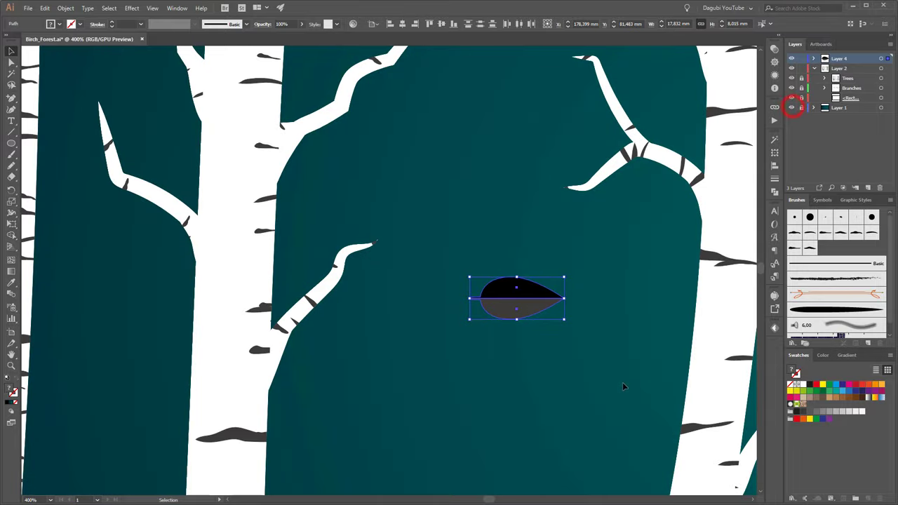
scroll(604, 372, "down", 1)
scroll(612, 383, "up", 1)
scroll(596, 371, "up", 1)
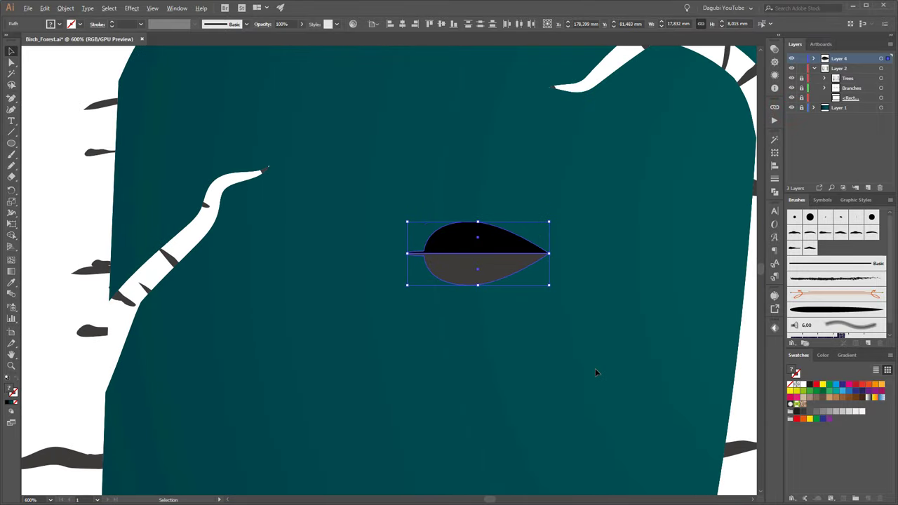
scroll(595, 374, "down", 2)
scroll(595, 376, "down", 1)
scroll(598, 369, "up", 1)
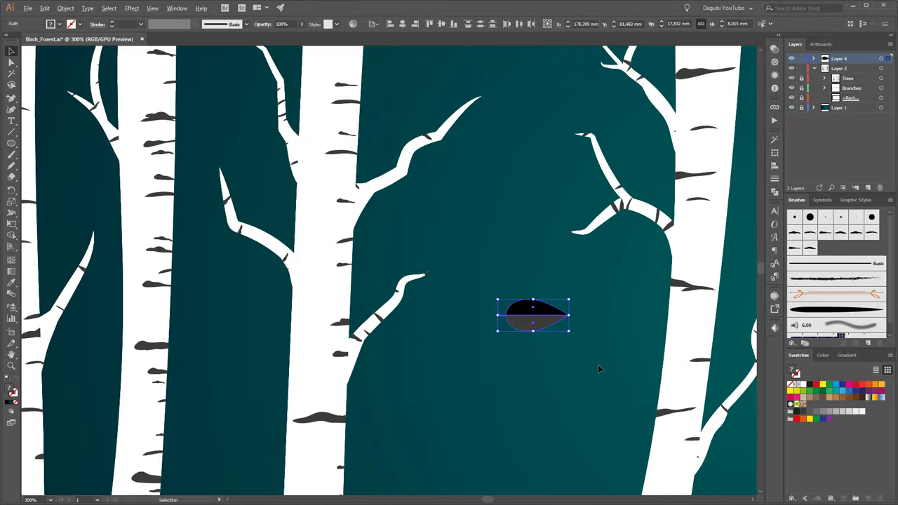
scroll(599, 368, "up", 2)
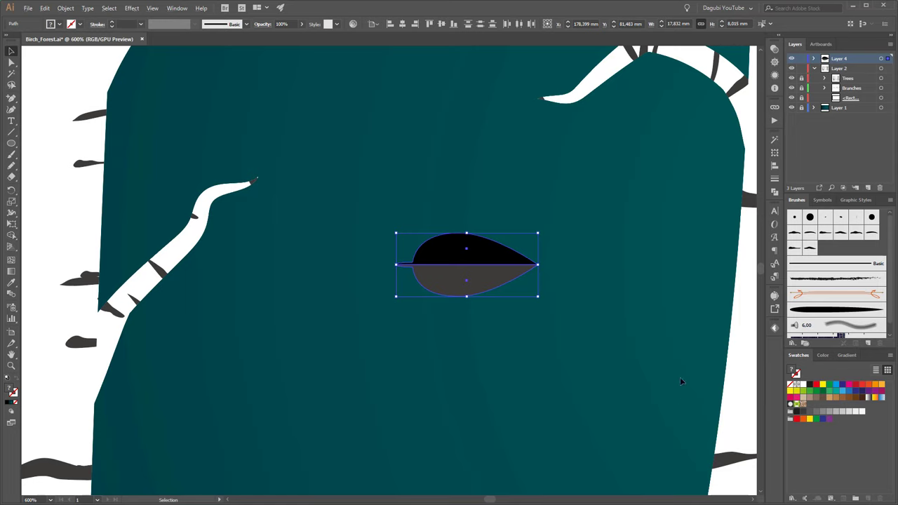
Set the lower leaf half's fill to RGB 40, 40, 40, then select both halves
left_click_drag(11, 62, 37, 75)
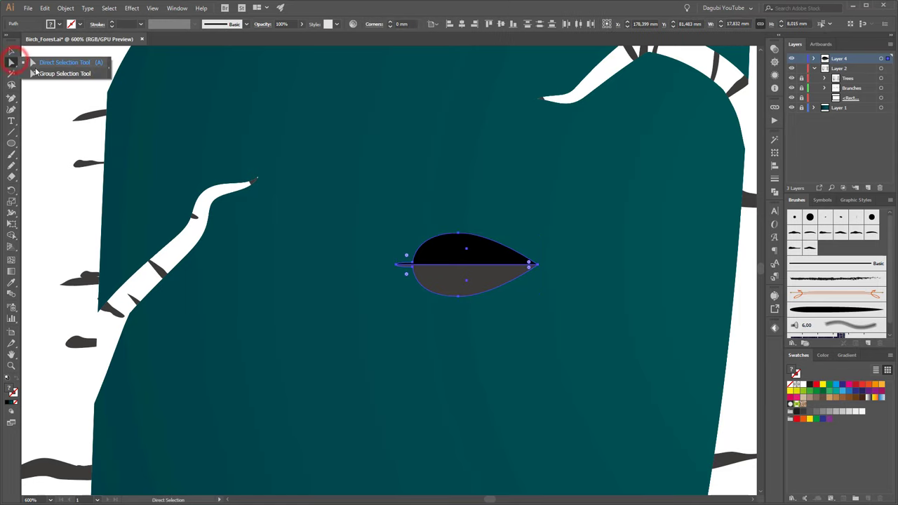
left_click(493, 279)
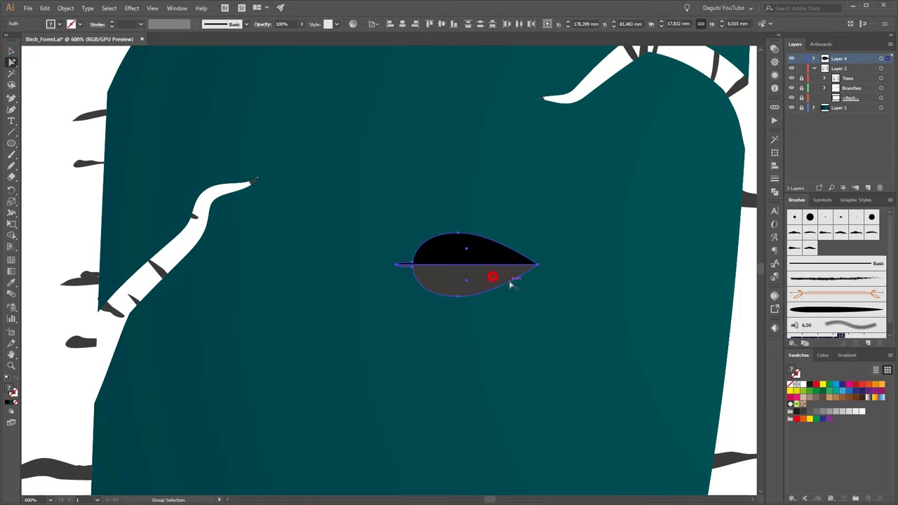
left_click(521, 294)
left_click(496, 272)
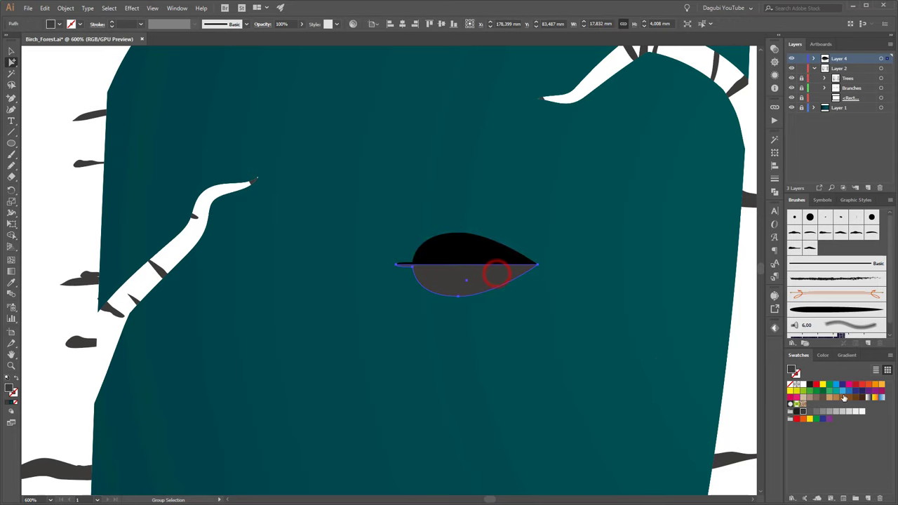
left_click(824, 356)
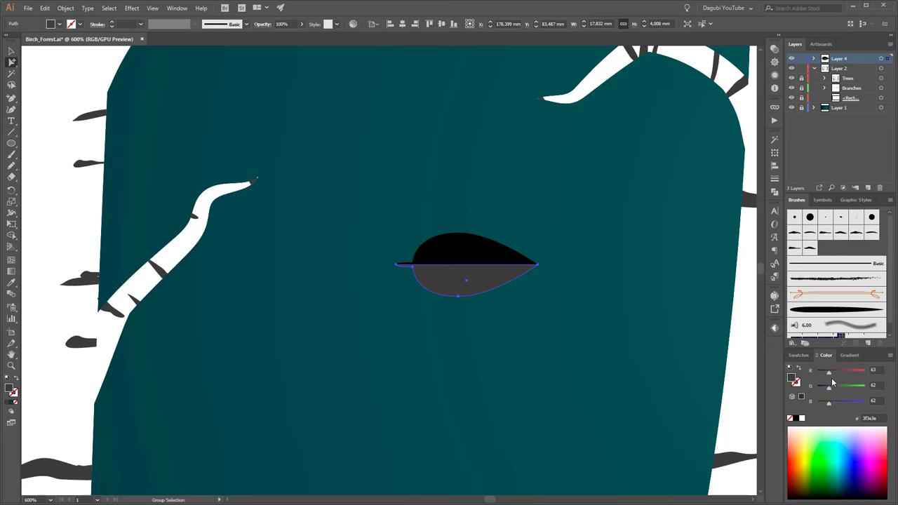
left_click(874, 369)
left_click(874, 385)
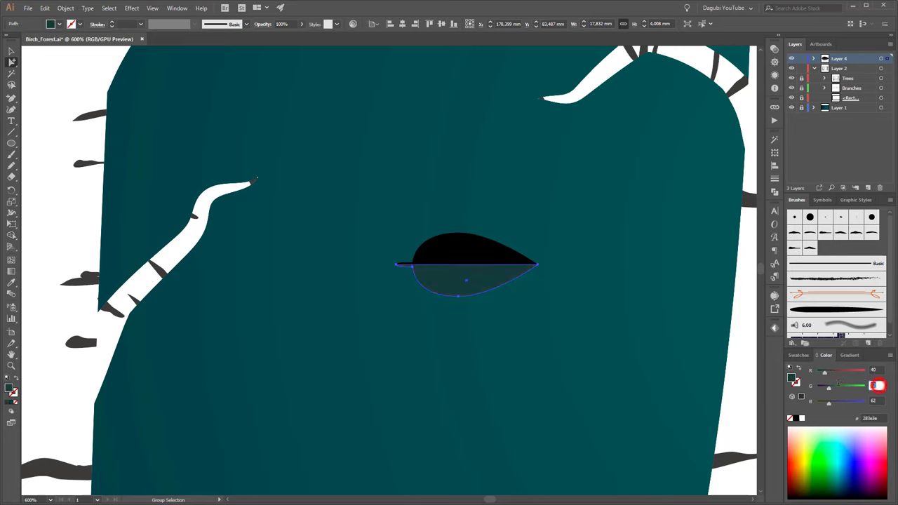
type("40")
left_click(874, 401)
type("40")
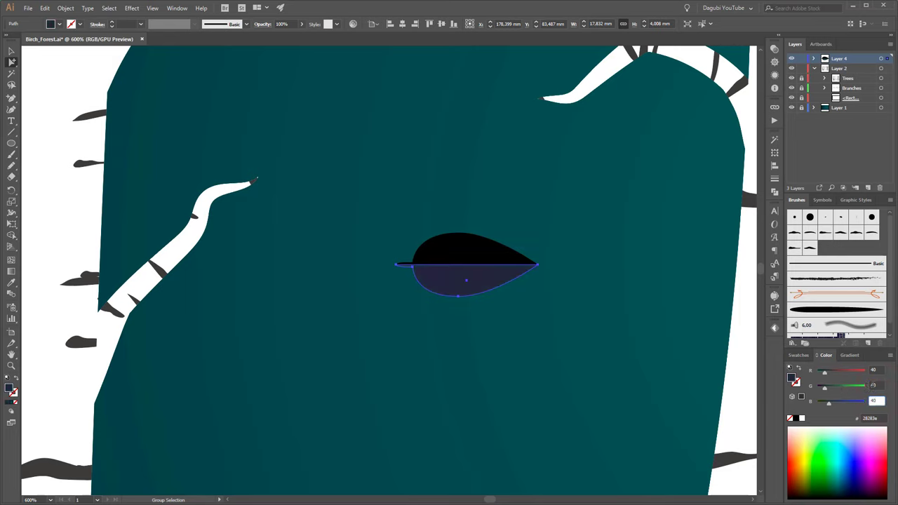
left_click(874, 385)
left_click(496, 252)
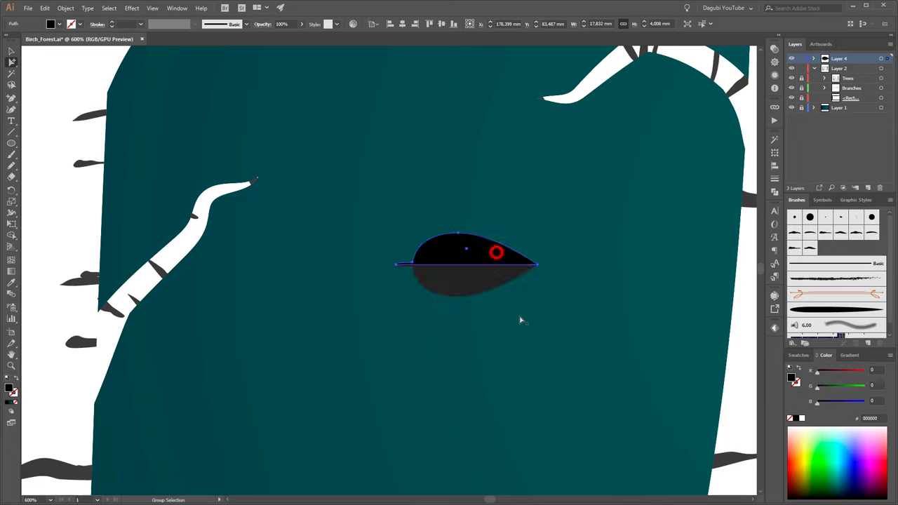
left_click(503, 274, "shift")
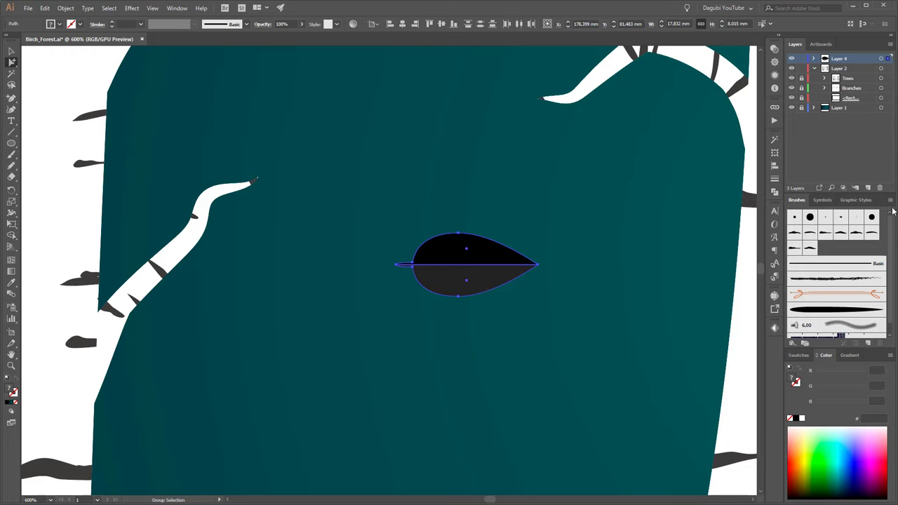
Make the leaf a proportionally scaling art brush with Tints colorization
left_click(868, 343)
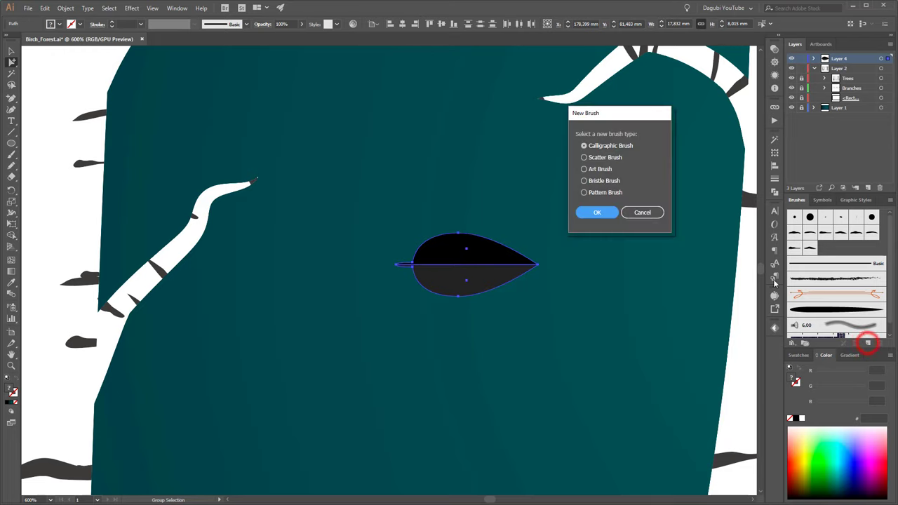
left_click(595, 172)
left_click(598, 212)
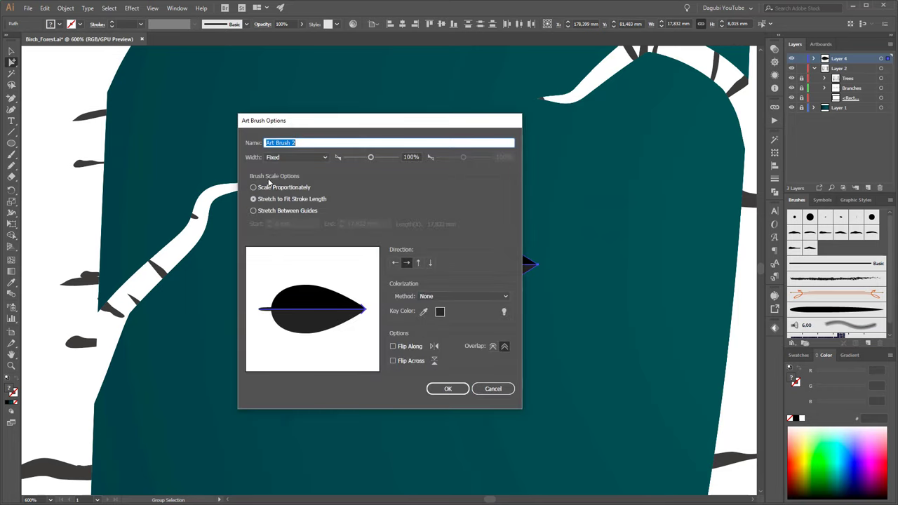
left_click(274, 188)
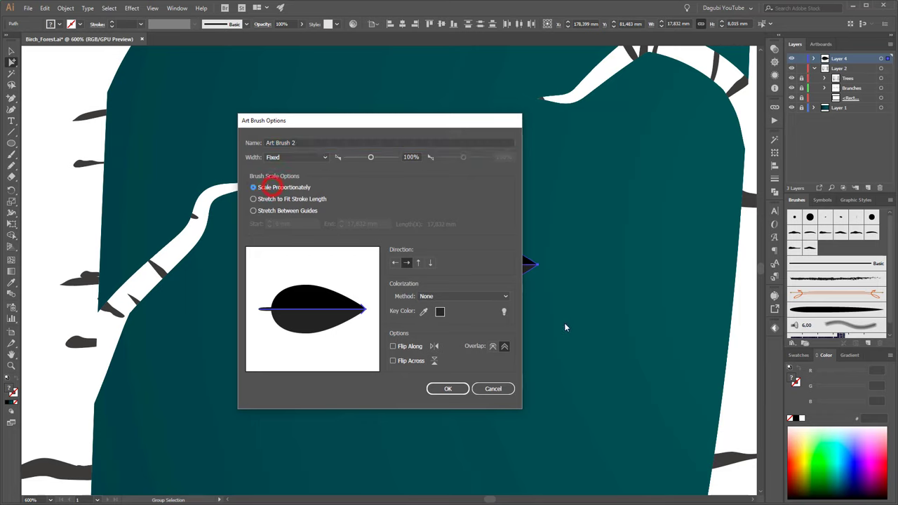
left_click(436, 298)
left_click(441, 313)
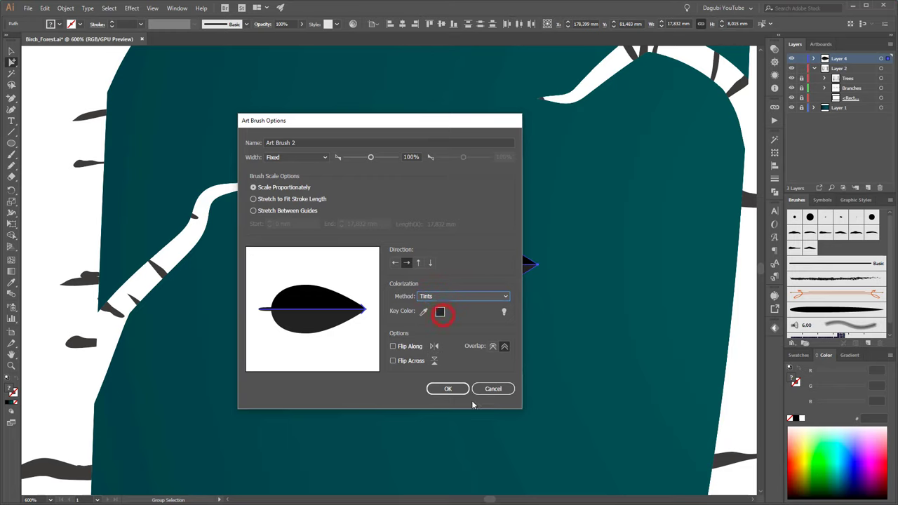
left_click(456, 390)
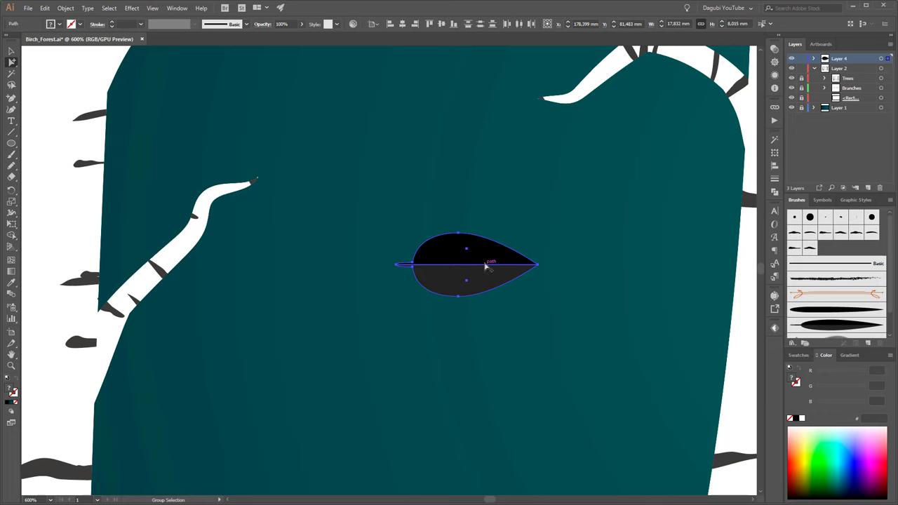
Start a new scatter brush from the leaf with a fixed 90° rotation
left_click(867, 344)
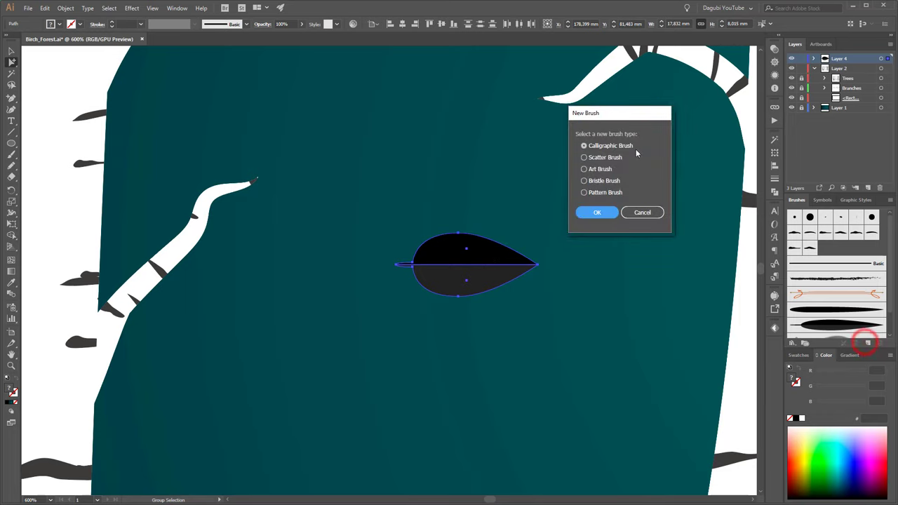
left_click(595, 158)
left_click(598, 212)
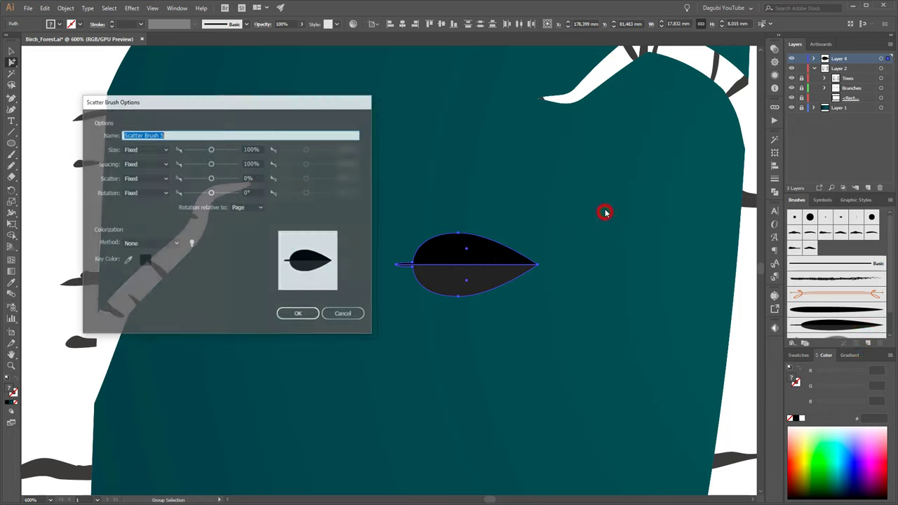
left_click(143, 193)
left_click(141, 192)
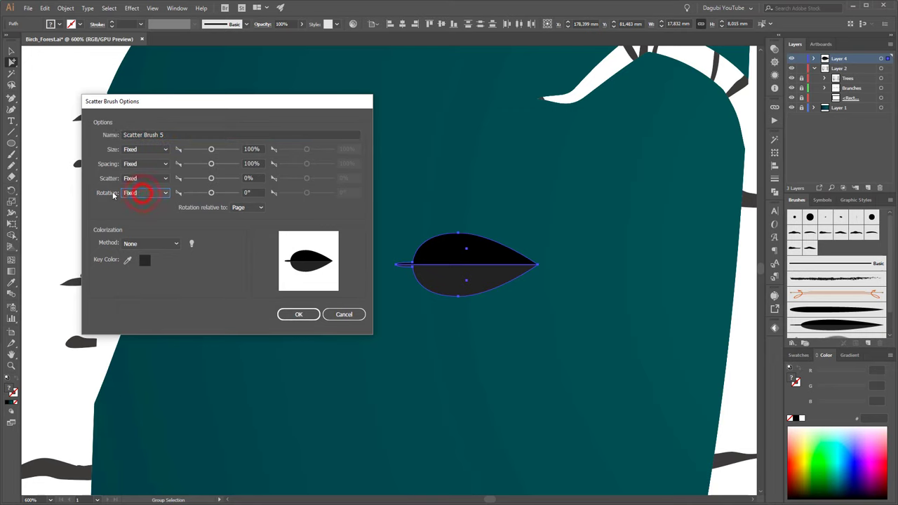
left_click(252, 193)
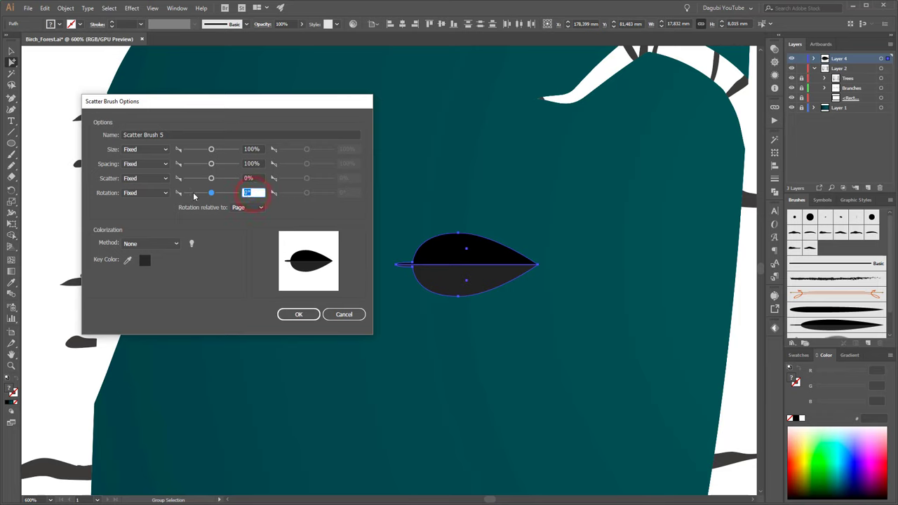
type("90")
Set the scatter brush's size, spacing and scatter to Random and save it
left_click(145, 151)
left_click(145, 150)
left_click(141, 172)
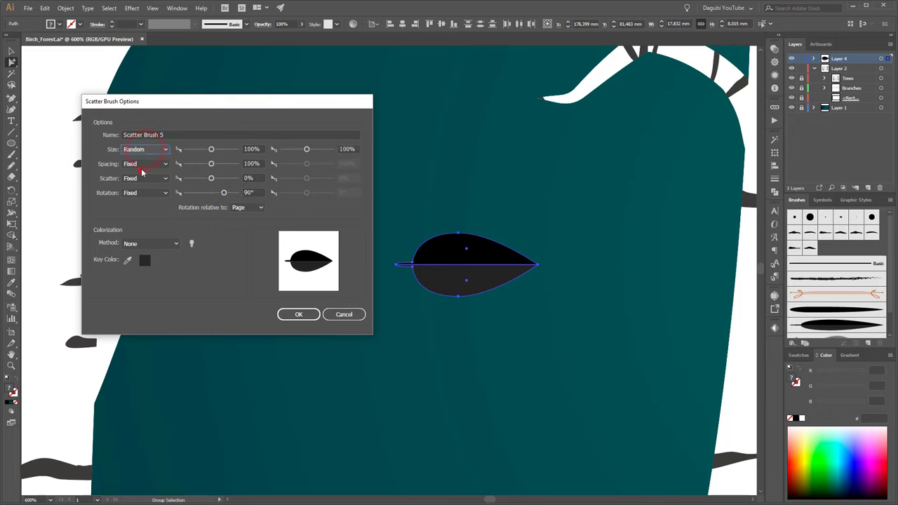
left_click(141, 165)
left_click(147, 179)
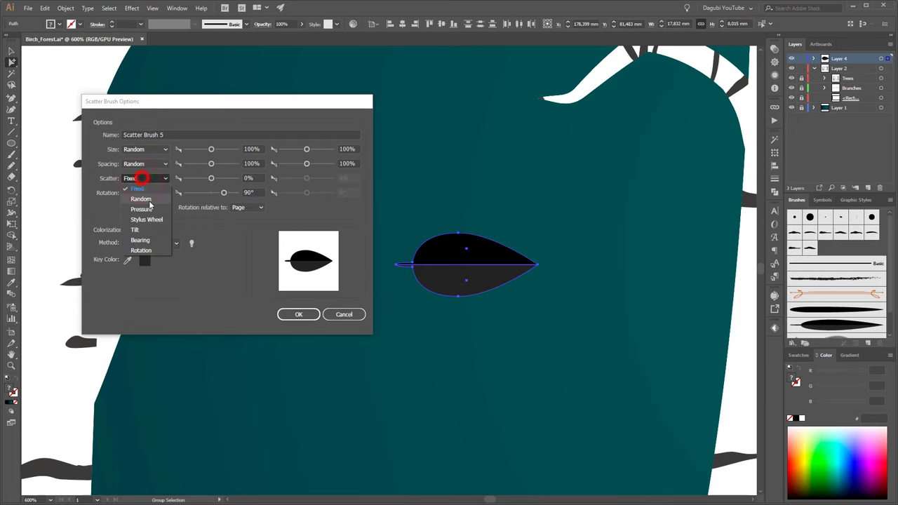
left_click(147, 199)
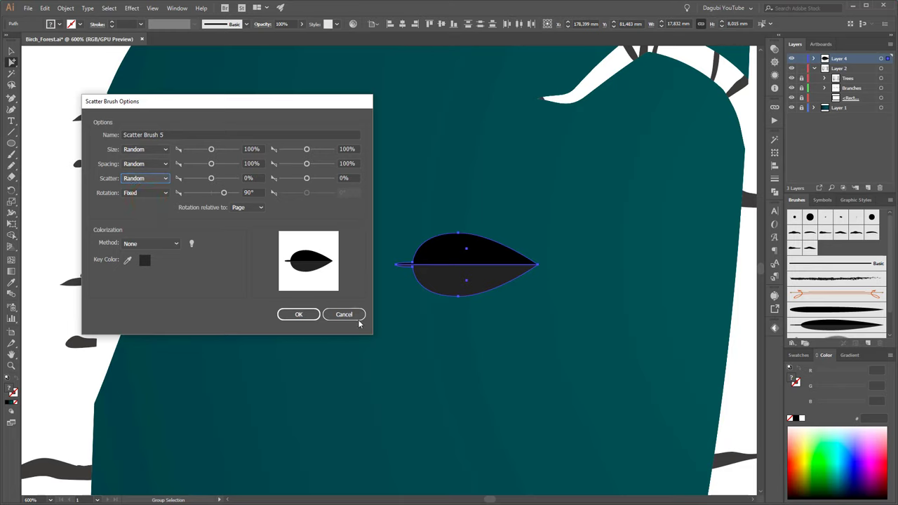
left_click(299, 314)
Paint a leaf scatter-brush garland stroke across the top of the forest
scroll(508, 228, "down", 5)
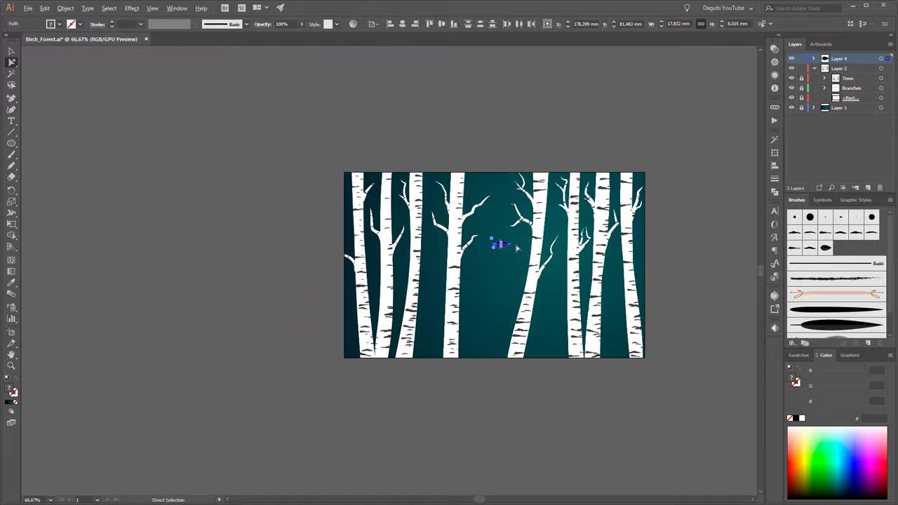
scroll(519, 245, "up", 3)
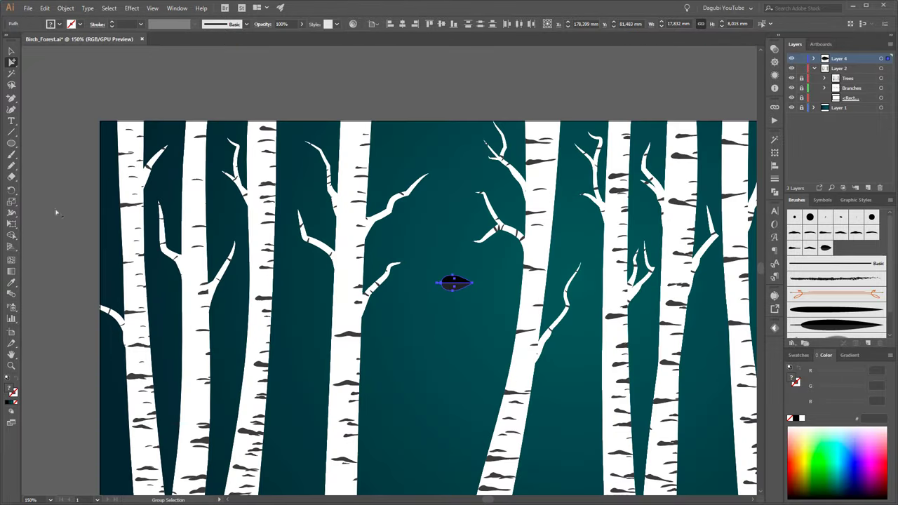
left_click(13, 155)
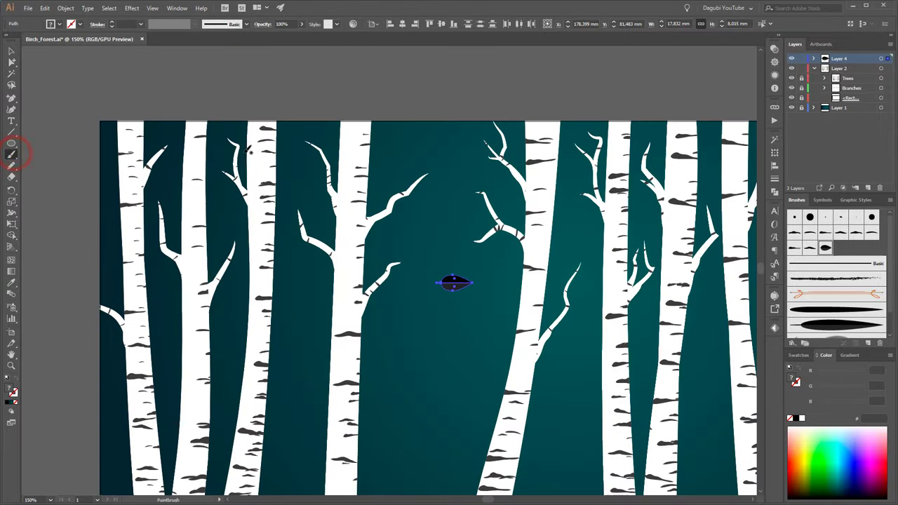
left_click_drag(232, 151, 635, 139)
key("ctrl+shift+a")
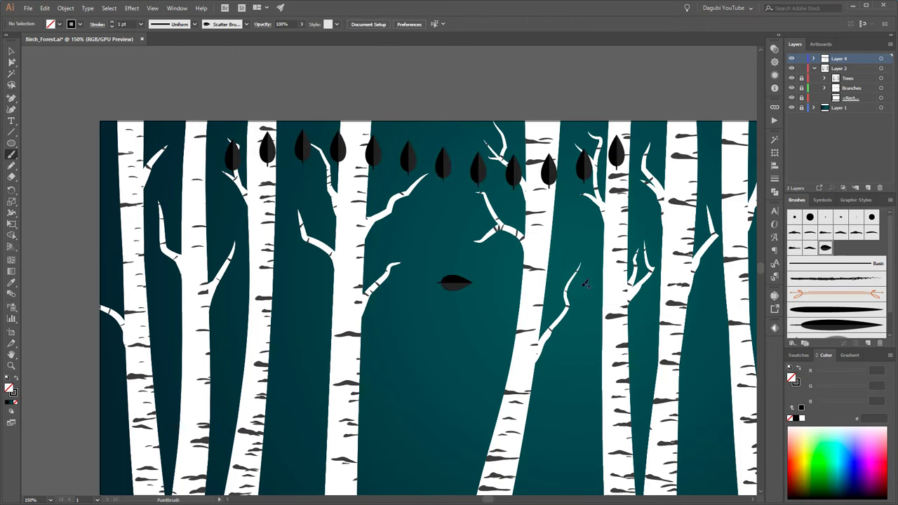
key("ctrl+z")
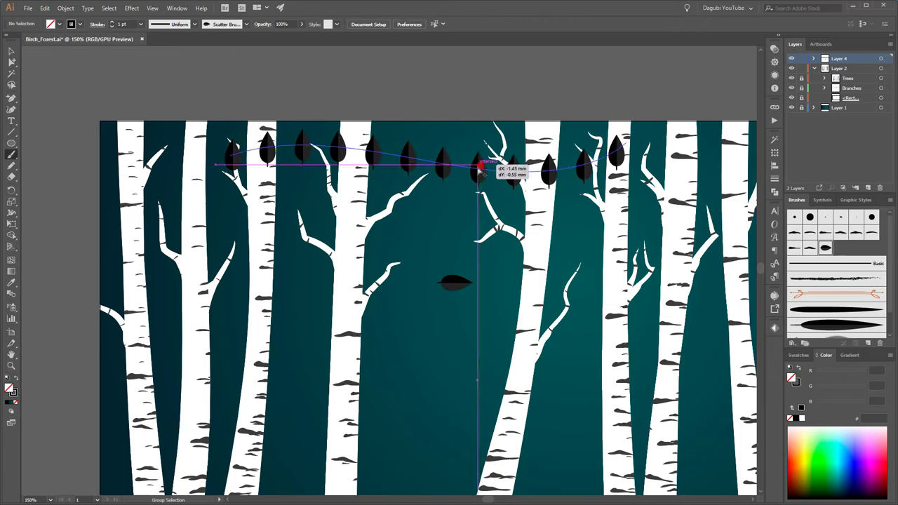
key("ctrl+z")
Set the garland stroke colour to light yellow #ffd36a and open the leaf scatter brush's options
left_click(797, 383)
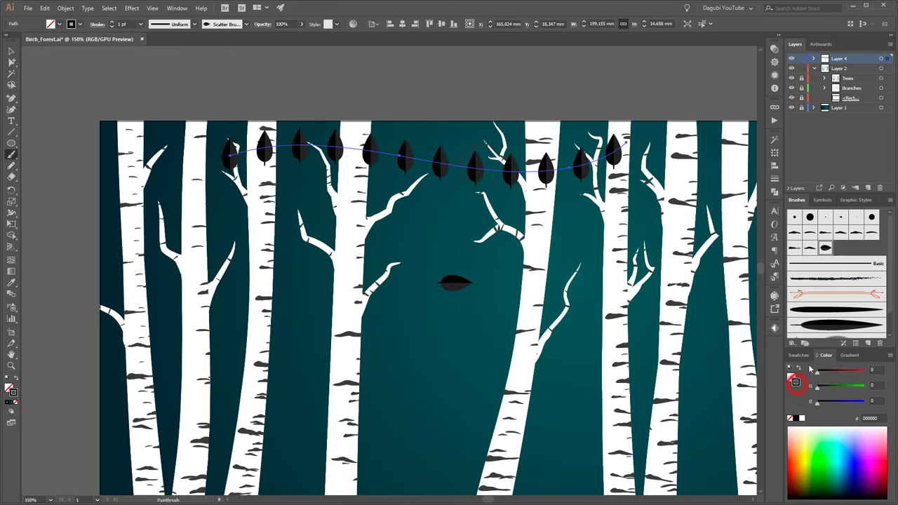
left_click(798, 447)
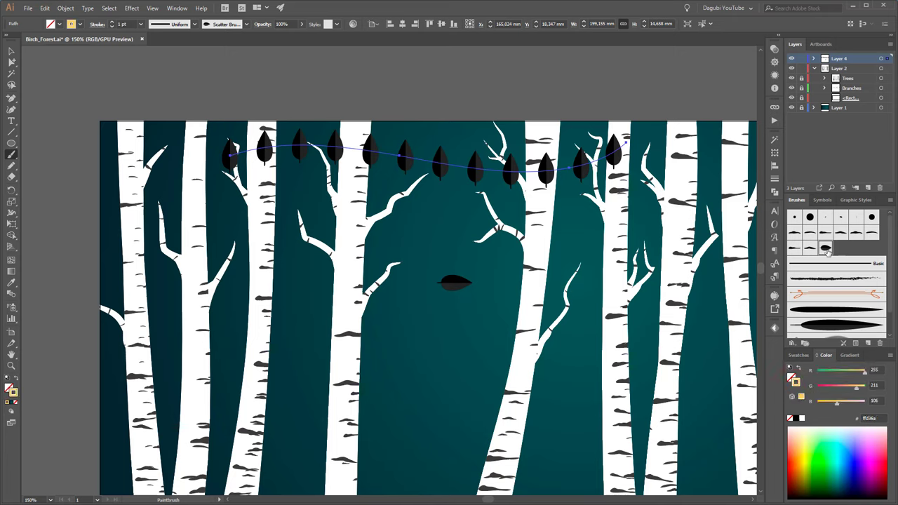
left_click(826, 248)
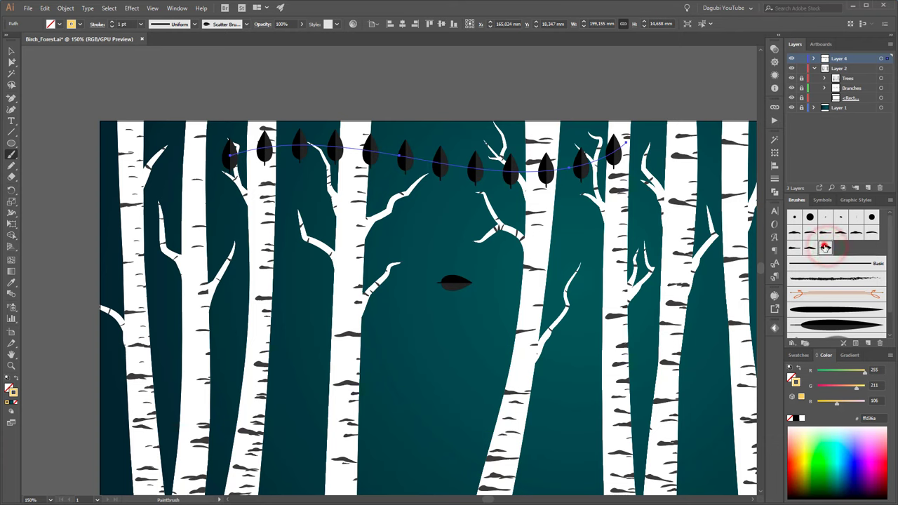
double_click(826, 247)
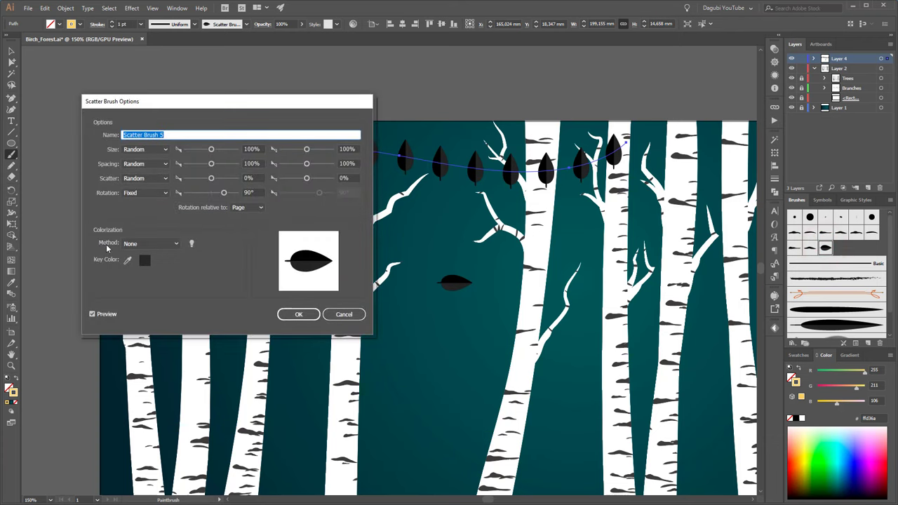
Give Scatter Brush 5 Tints colorization and -90° rotation, applied to the existing garland stroke
left_click(135, 242)
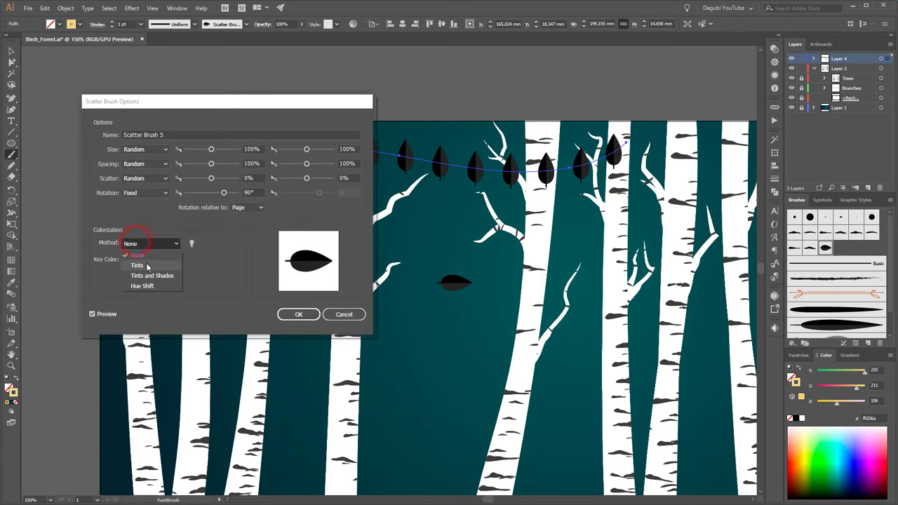
left_click(137, 266)
left_click_drag(248, 101, 244, 177)
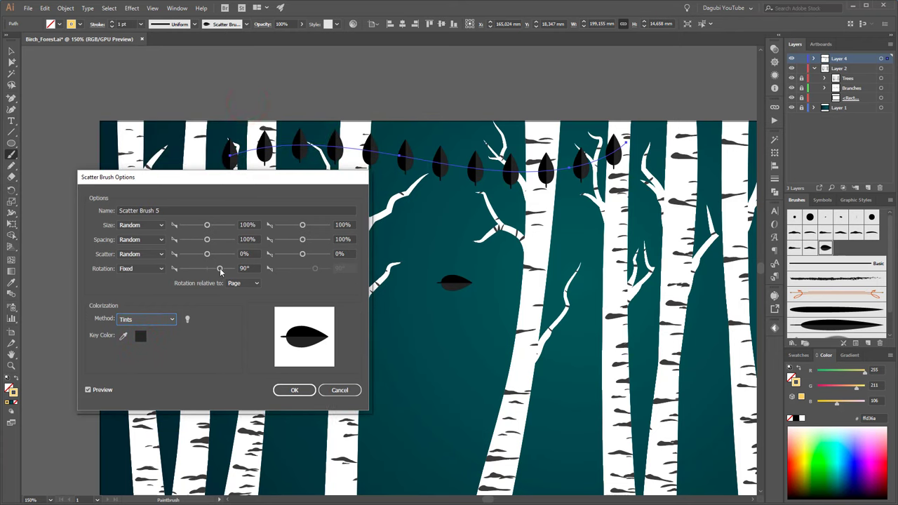
left_click_drag(219, 269, 203, 268)
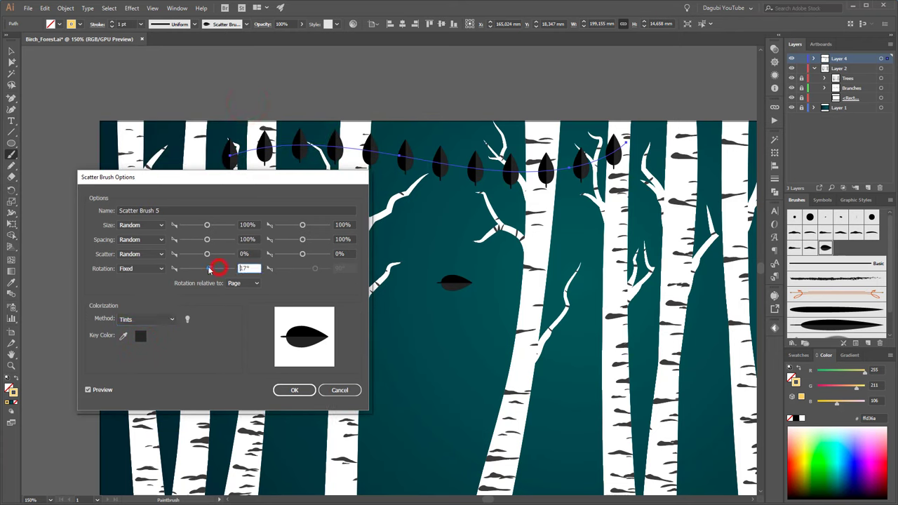
double_click(257, 269)
type("-9")
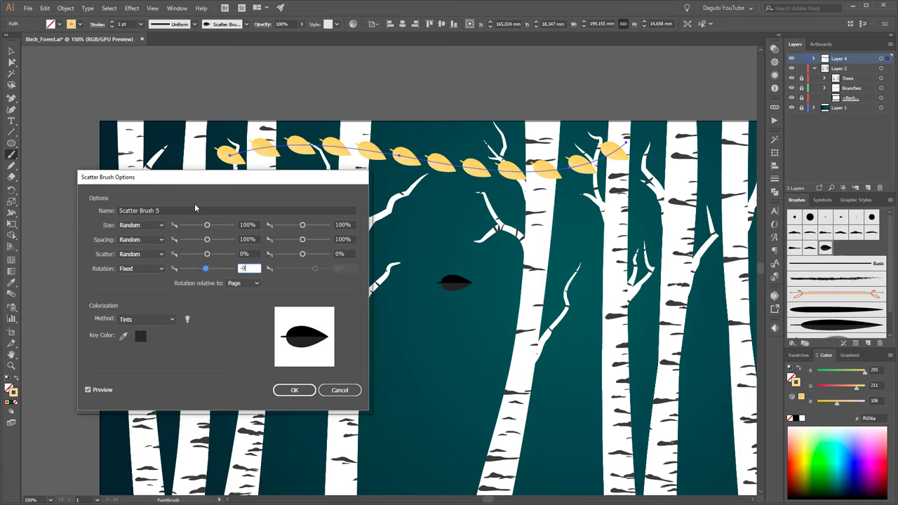
type("0")
left_click(94, 391)
left_click(94, 390)
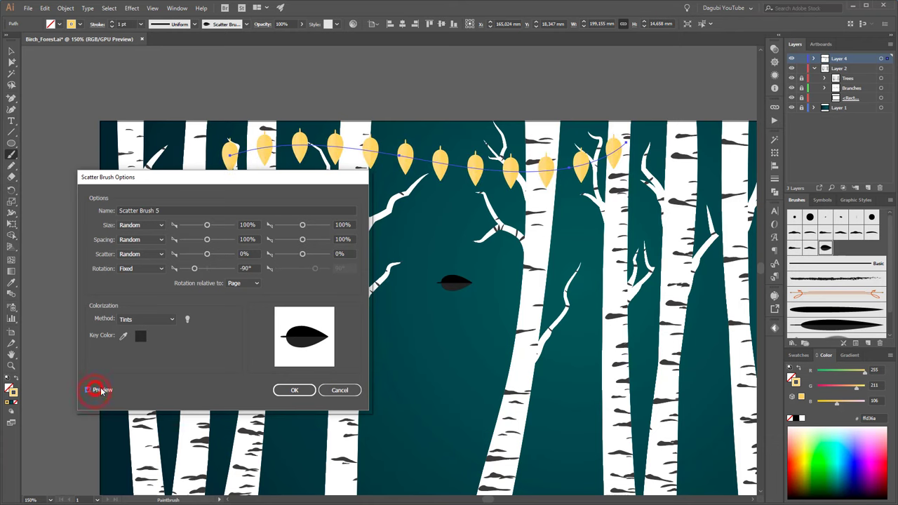
left_click(293, 390)
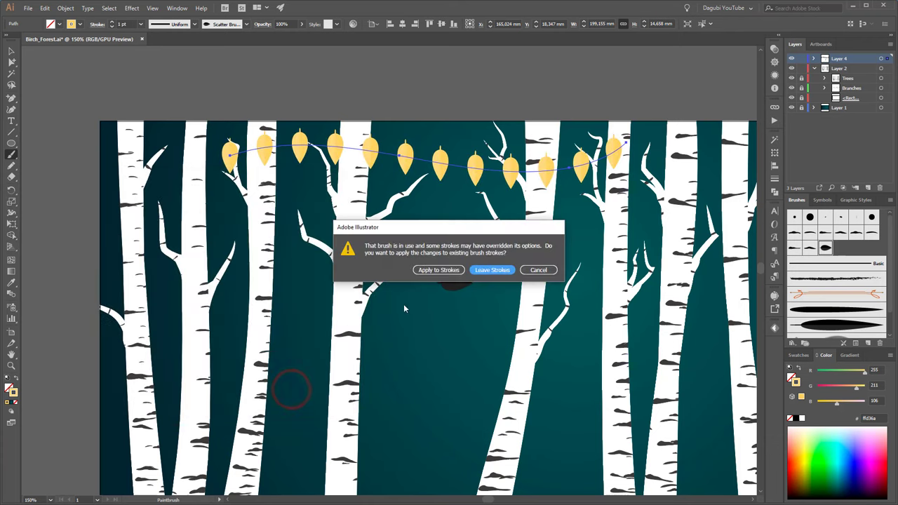
left_click(436, 270)
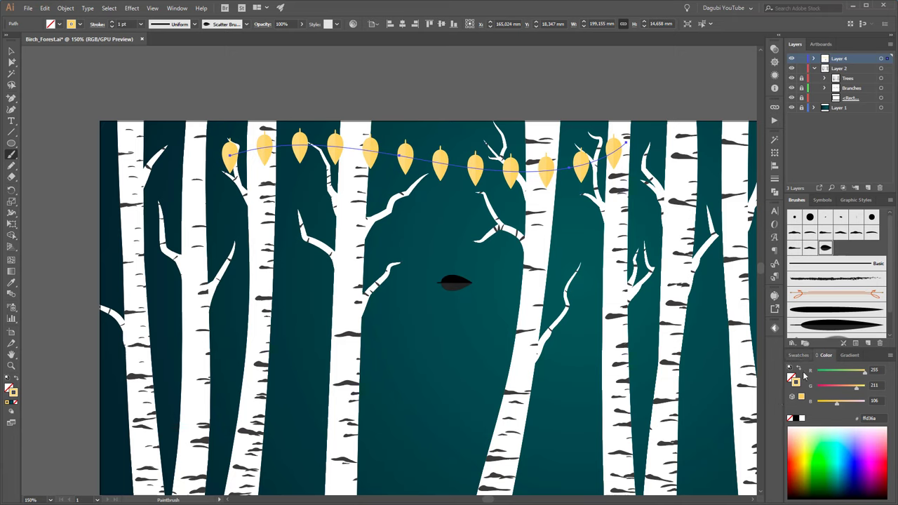
Recolour the garland red-orange #db3100 and randomise leaf size (from 63%) and spacing (up to 183%)
left_click(791, 463)
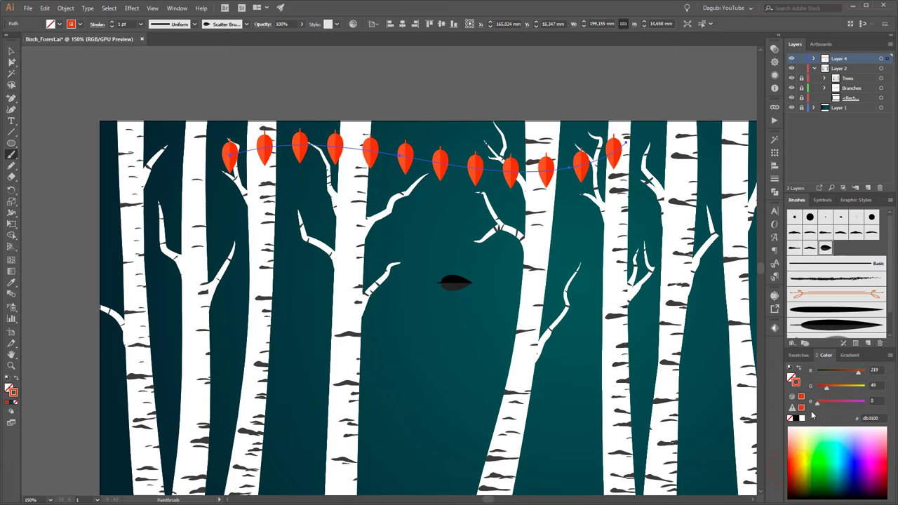
double_click(826, 247)
left_click_drag(235, 177, 393, 233)
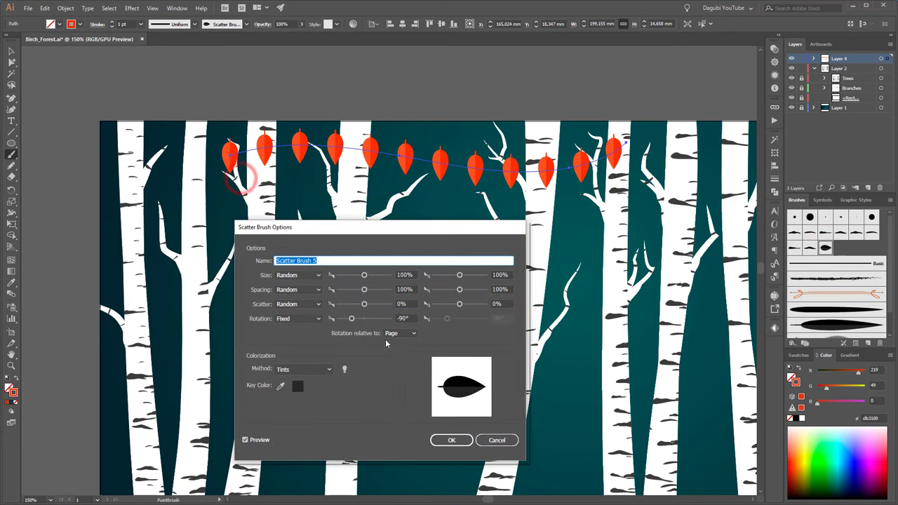
left_click_drag(364, 275, 354, 276)
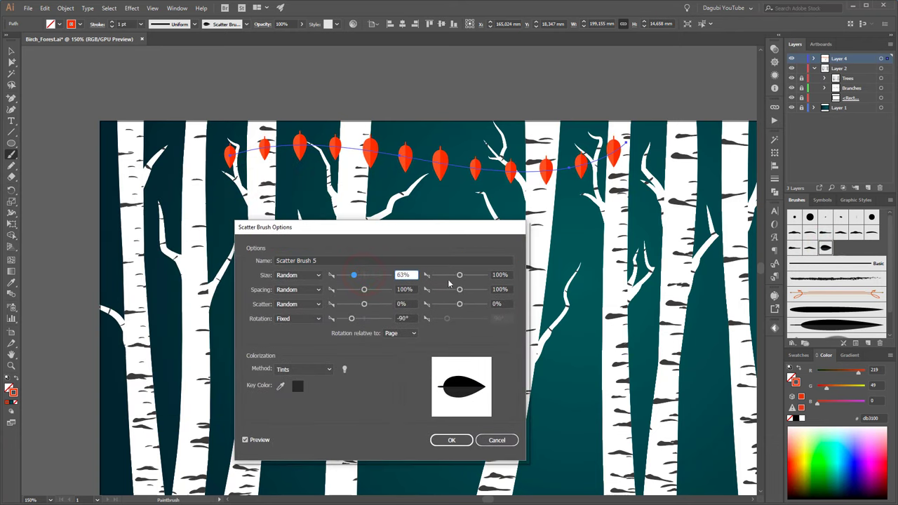
left_click_drag(461, 276, 462, 278)
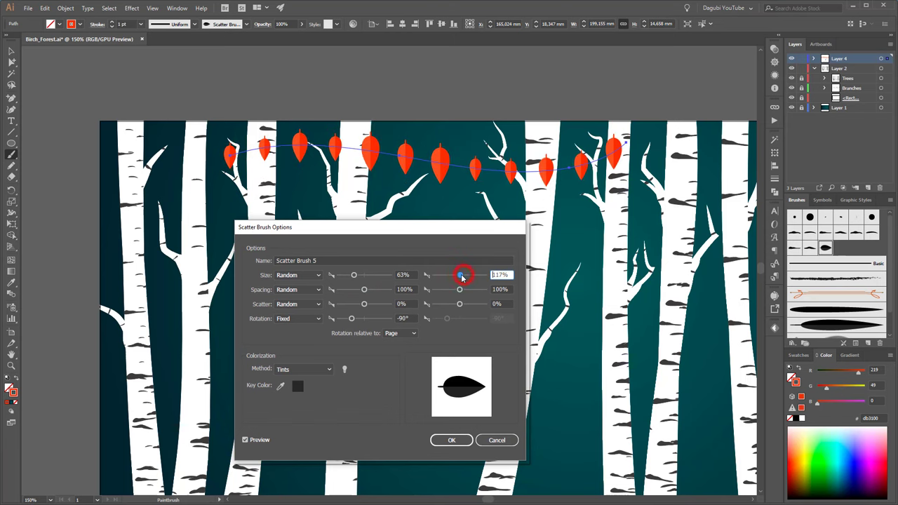
left_click(463, 277)
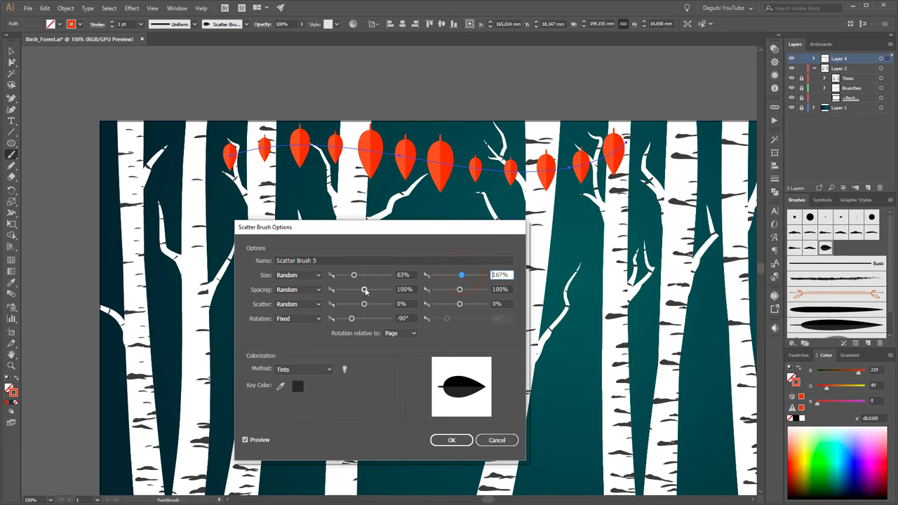
left_click_drag(365, 290, 355, 292)
left_click_drag(459, 290, 462, 291)
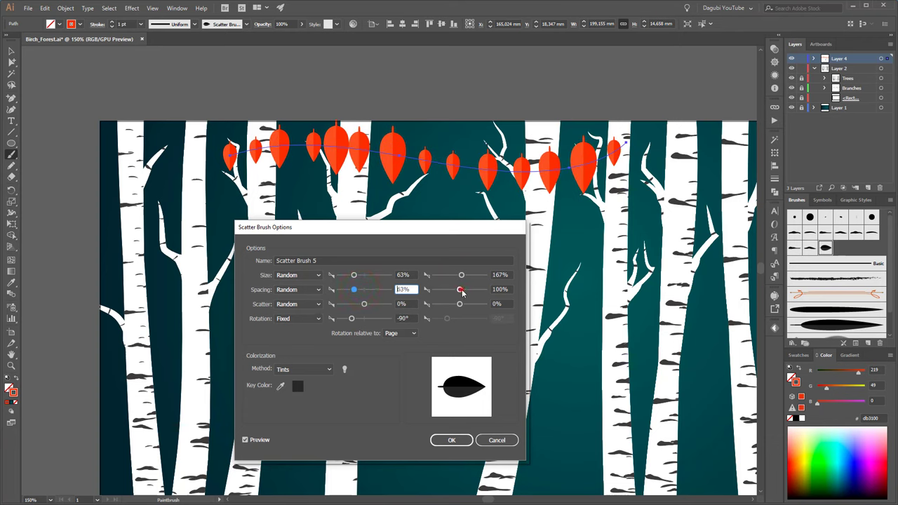
Randomise scatter (-74% to 55%) and rotation (-170° to -14°), applying it to existing strokes
left_click_drag(364, 306, 362, 306)
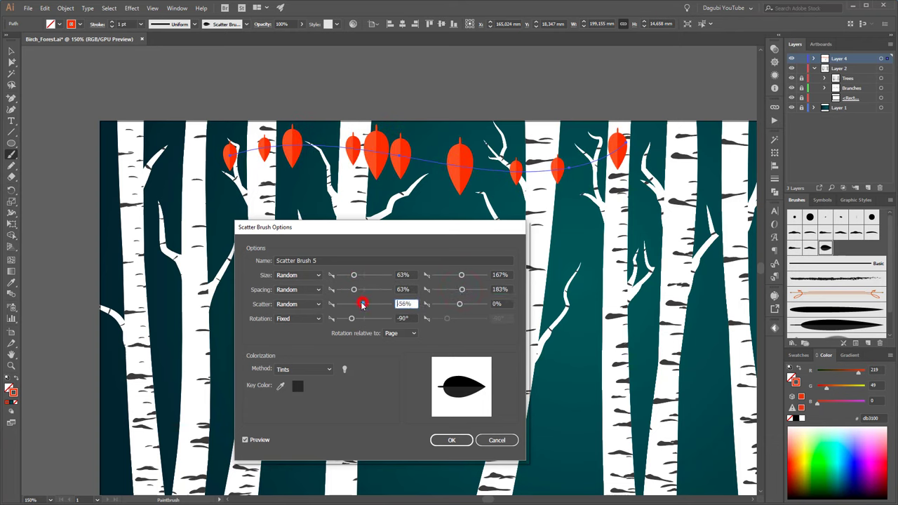
left_click_drag(459, 306, 461, 306)
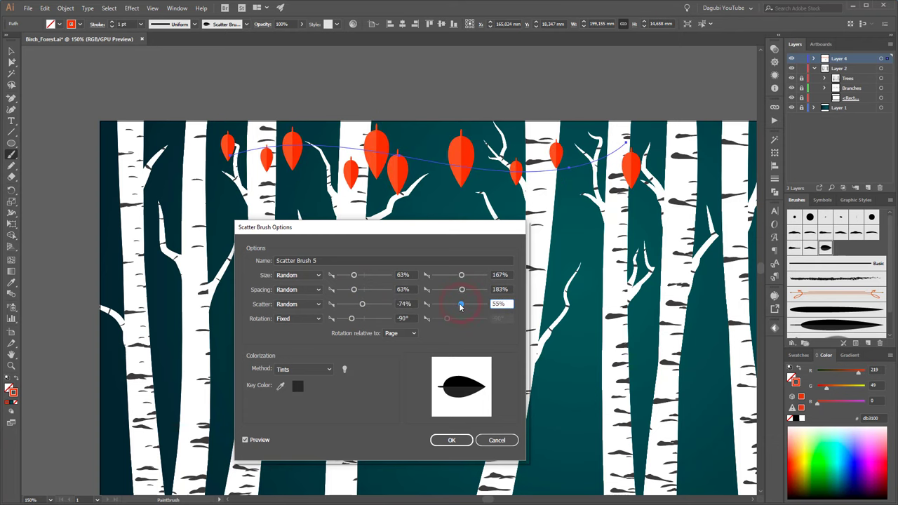
left_click(284, 319)
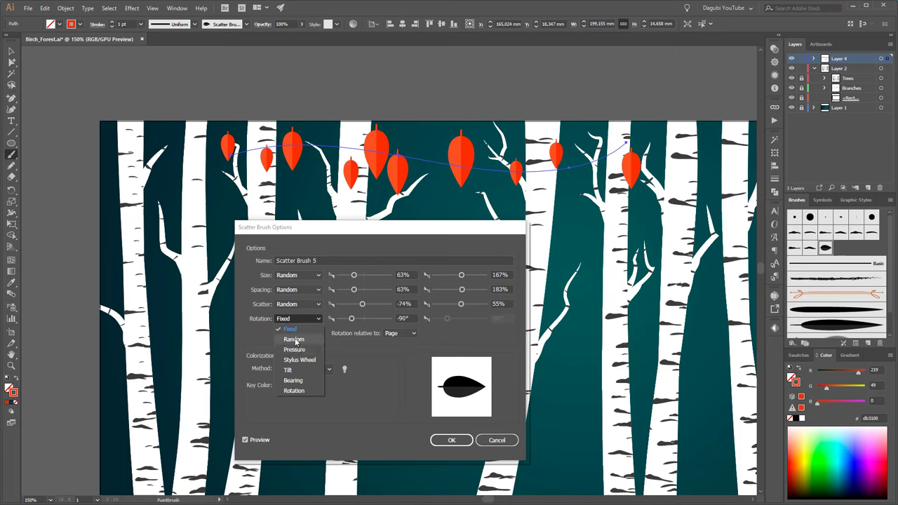
left_click(294, 340)
mouse_move(447, 319)
left_mouse_down()
mouse_move(472, 319)
mouse_move(454, 320)
left_mouse_up()
left_click_drag(454, 322, 458, 323)
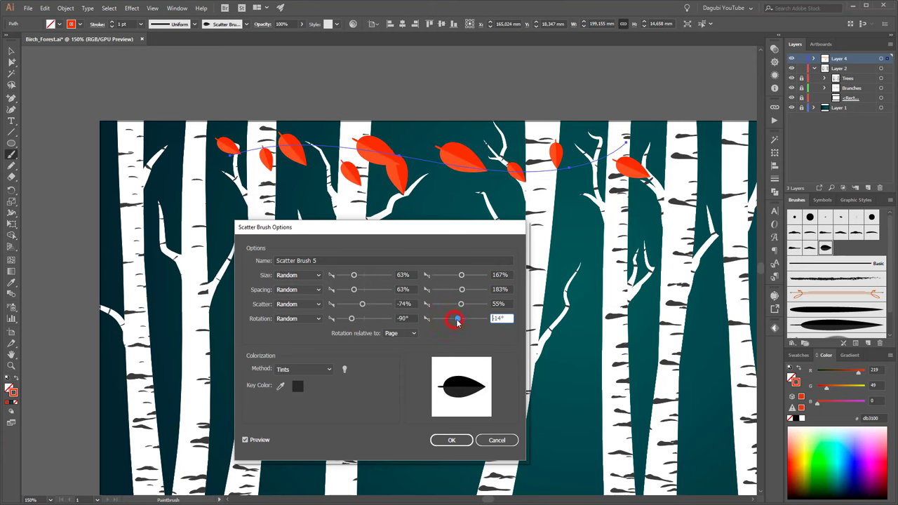
left_click_drag(352, 319, 342, 321)
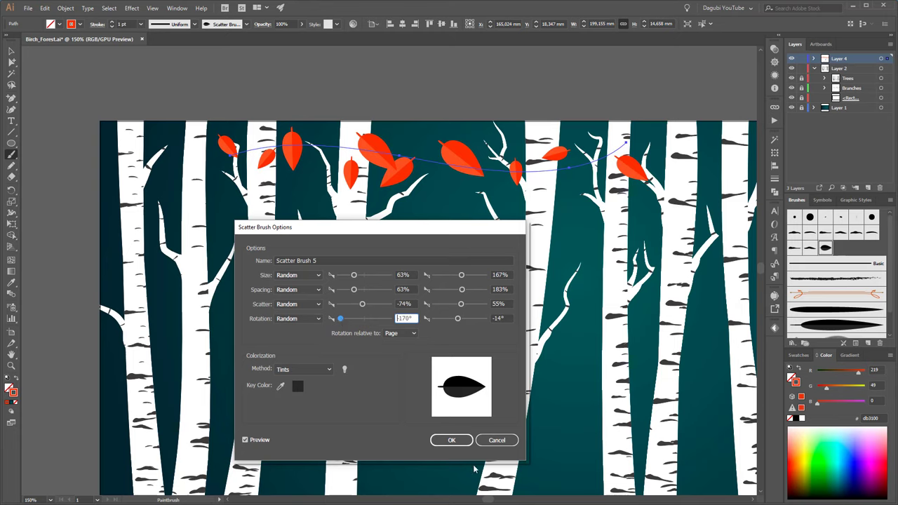
left_click(447, 442)
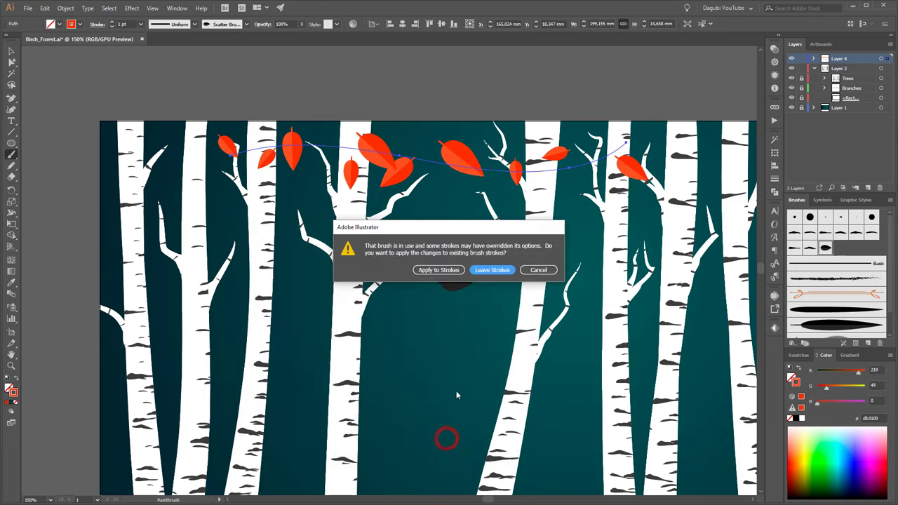
left_click(441, 271)
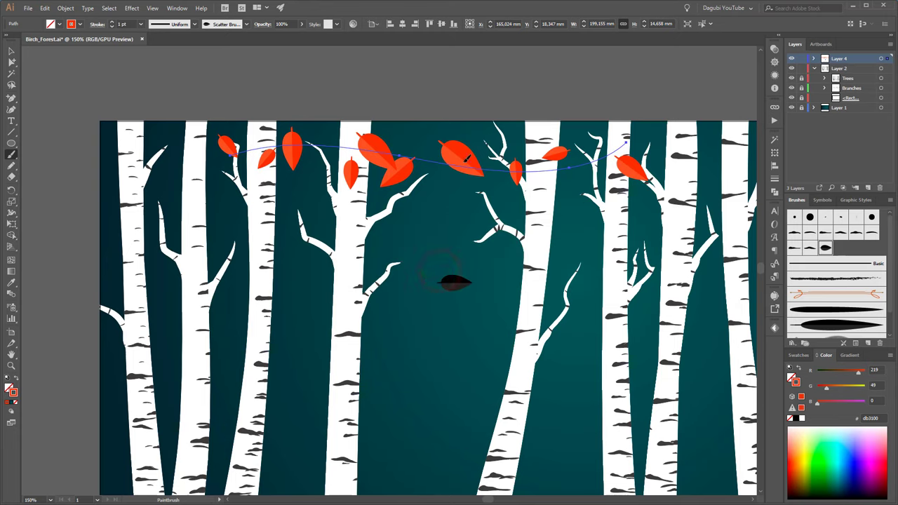
Delete the red leaf garland stroke and the black leaf shape
key("Delete")
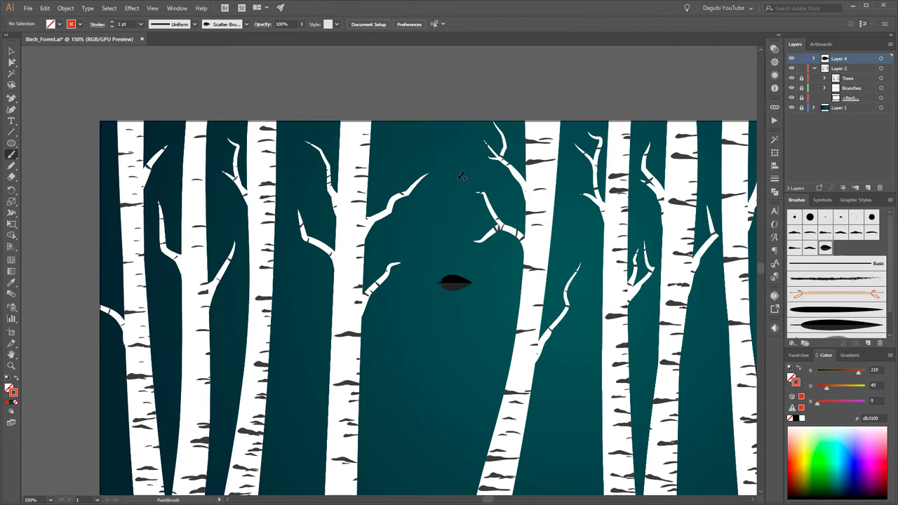
key("ctrl")
left_click(455, 282, "ctrl")
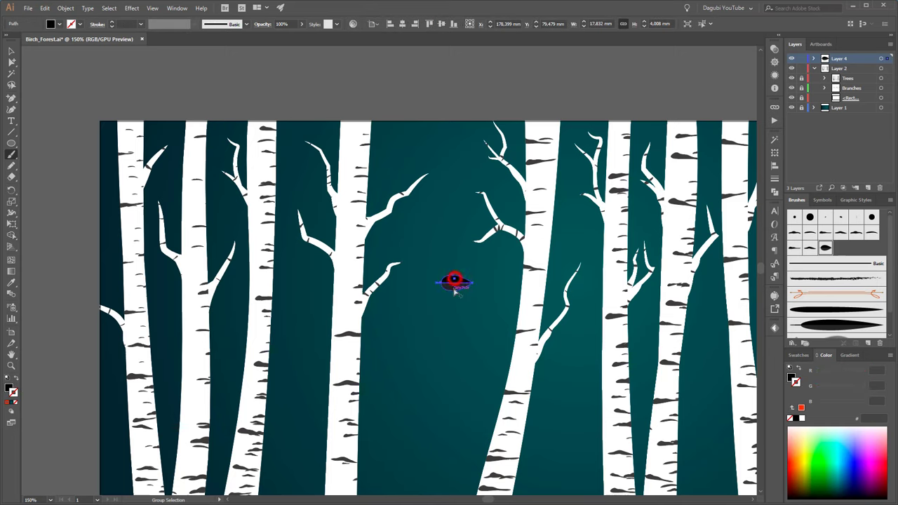
key("Delete")
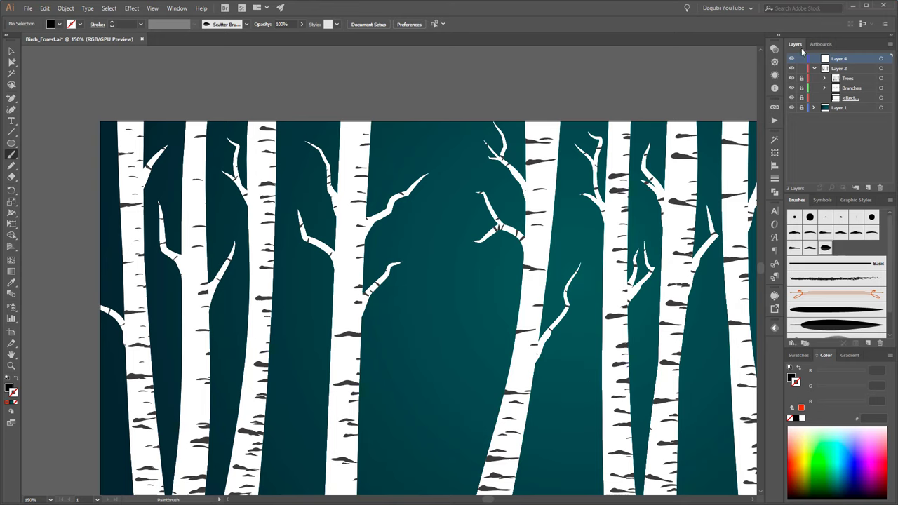
Load the Art Brush 2 leaf brush with an orange stroke colour
left_click(828, 326)
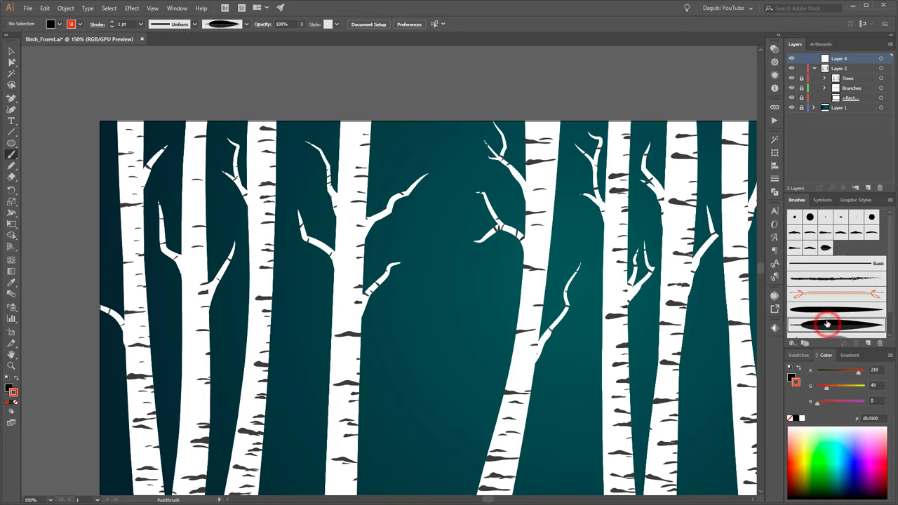
left_click(800, 355)
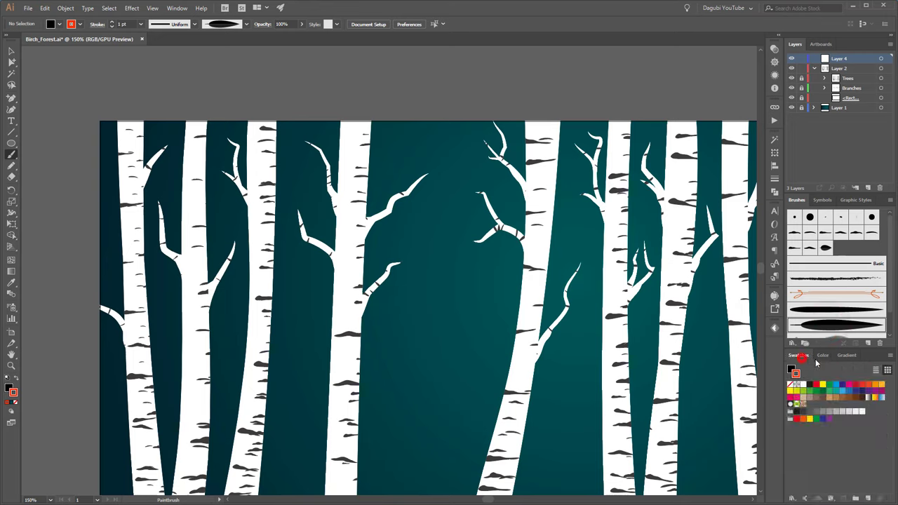
left_click(876, 385)
Paint orange leaves on the branch tips of the central and right birch trees
left_click_drag(419, 180, 426, 153)
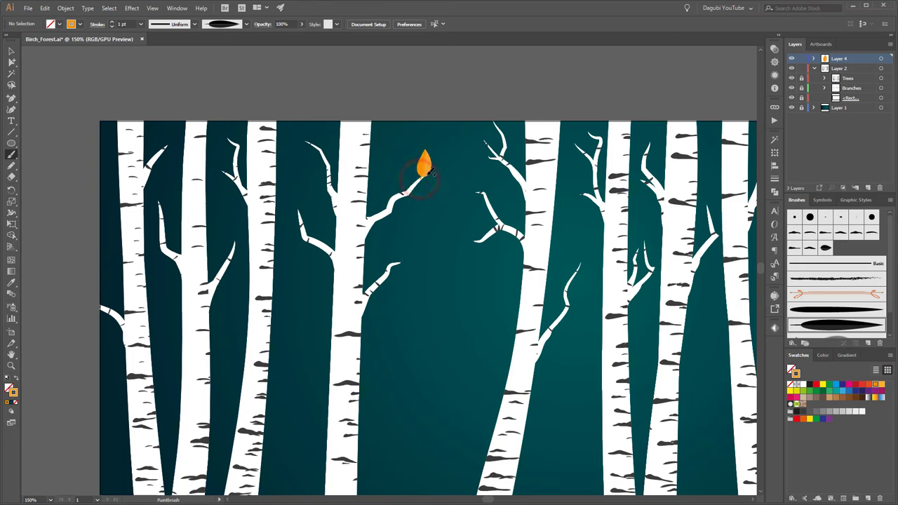
left_click_drag(414, 193, 430, 188)
left_click_drag(386, 282, 404, 279)
left_click_drag(299, 214, 301, 194)
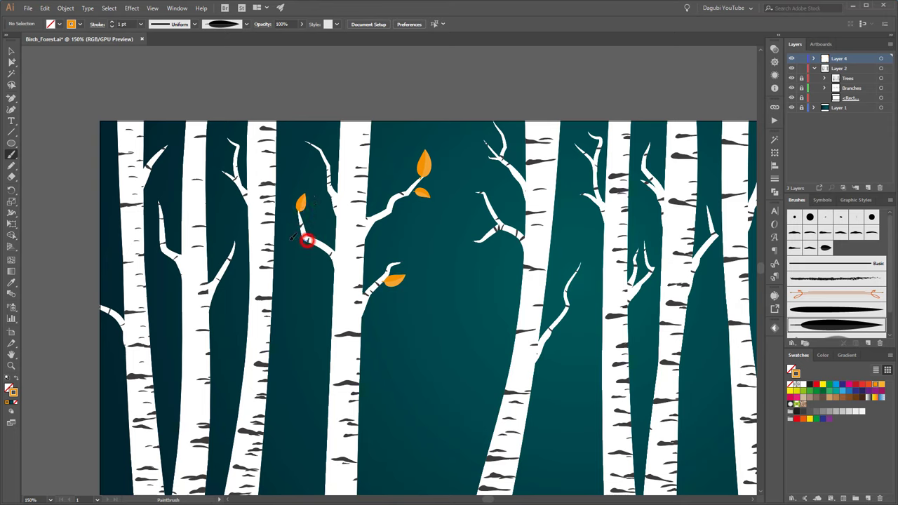
left_click_drag(309, 243, 286, 239)
mouse_move(327, 165)
left_mouse_down()
mouse_move(333, 144)
mouse_move(297, 125)
left_mouse_up()
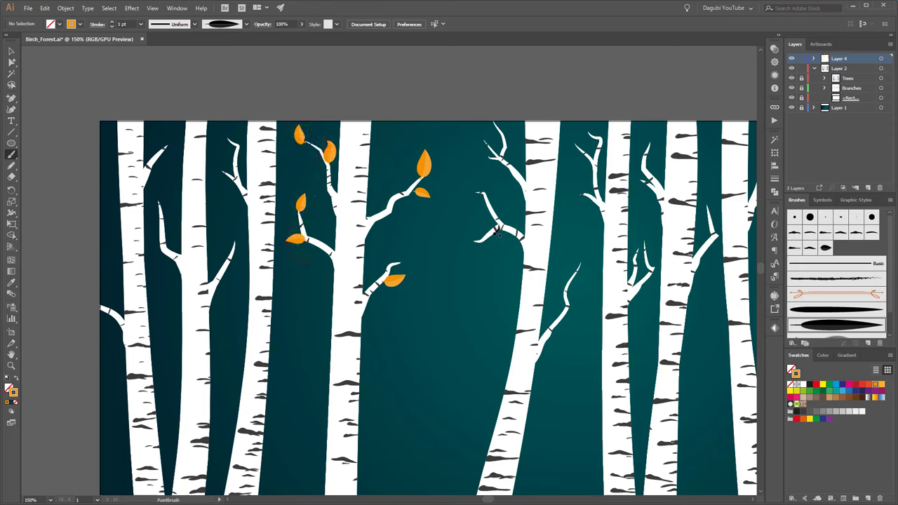
left_click_drag(484, 240, 476, 261)
left_click_drag(574, 272, 571, 248)
left_click_drag(584, 195, 565, 193)
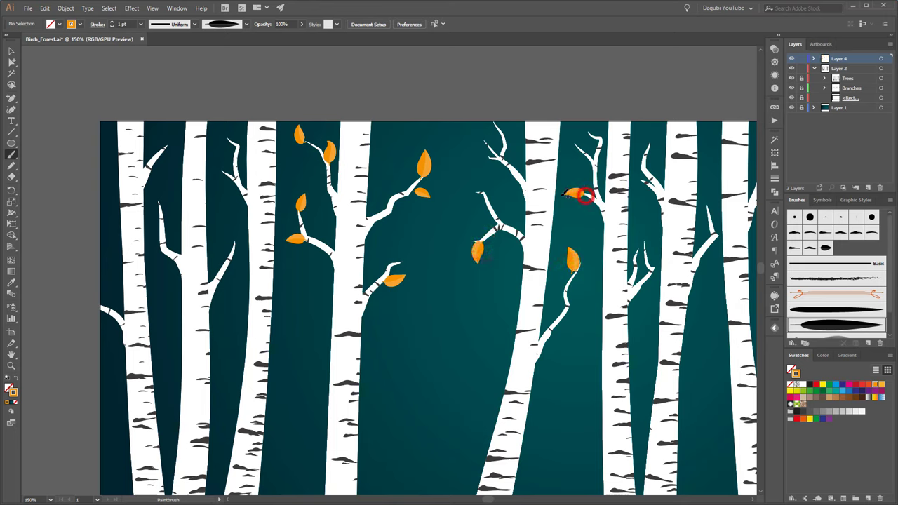
mouse_move(581, 147)
left_mouse_down()
mouse_move(574, 125)
mouse_move(602, 119)
left_mouse_up()
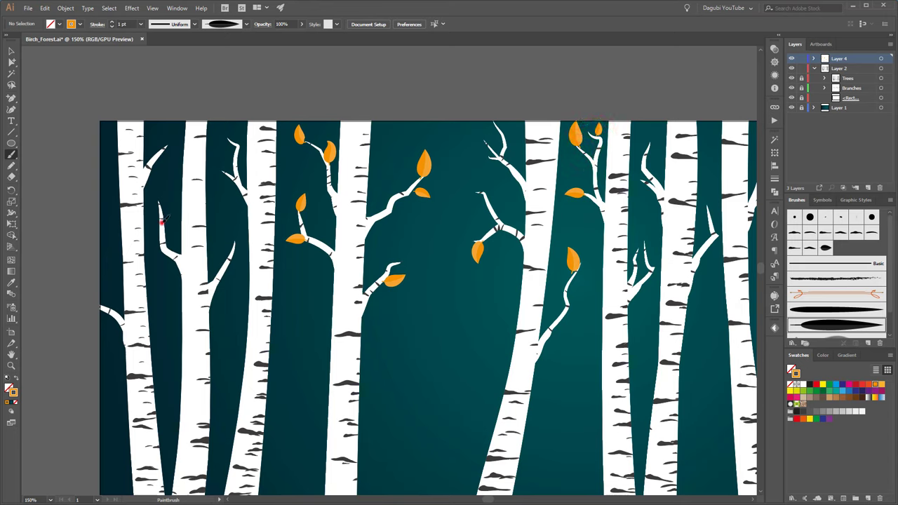
Add orange leaves to the left trees' branches, then to branches on the right side
left_click_drag(163, 222, 167, 195)
left_click_drag(174, 139, 177, 128)
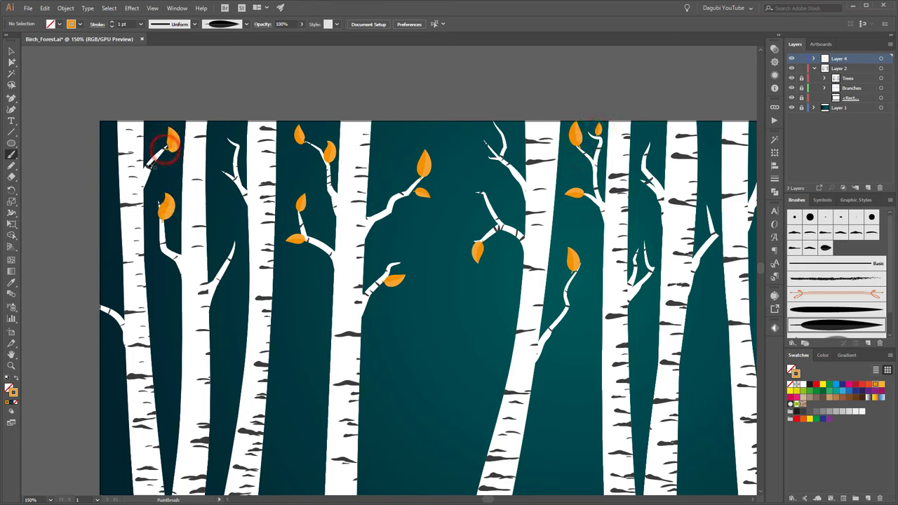
left_click_drag(116, 313, 105, 290)
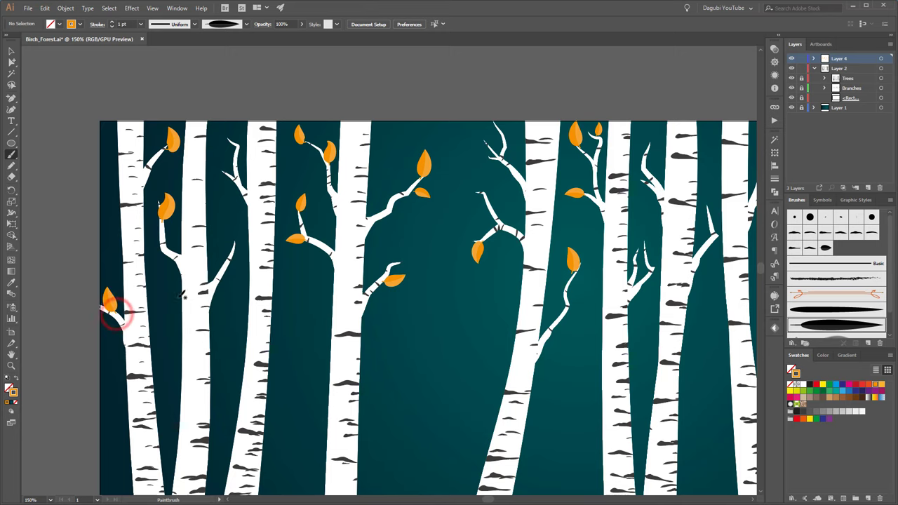
mouse_move(219, 280)
left_mouse_down()
mouse_move(236, 264)
mouse_move(222, 234)
left_mouse_up()
left_click_drag(803, 254, 654, 258)
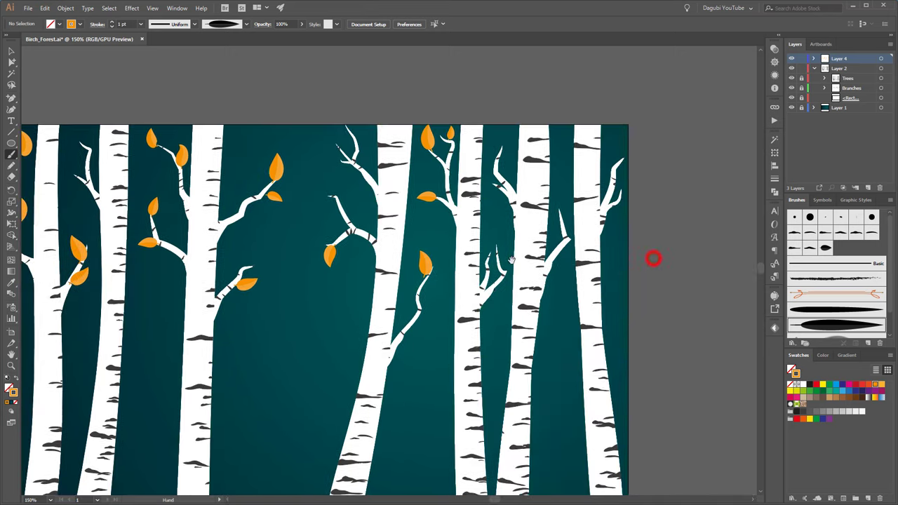
mouse_move(497, 251)
left_mouse_down()
mouse_move(497, 239)
mouse_move(485, 240)
left_mouse_up()
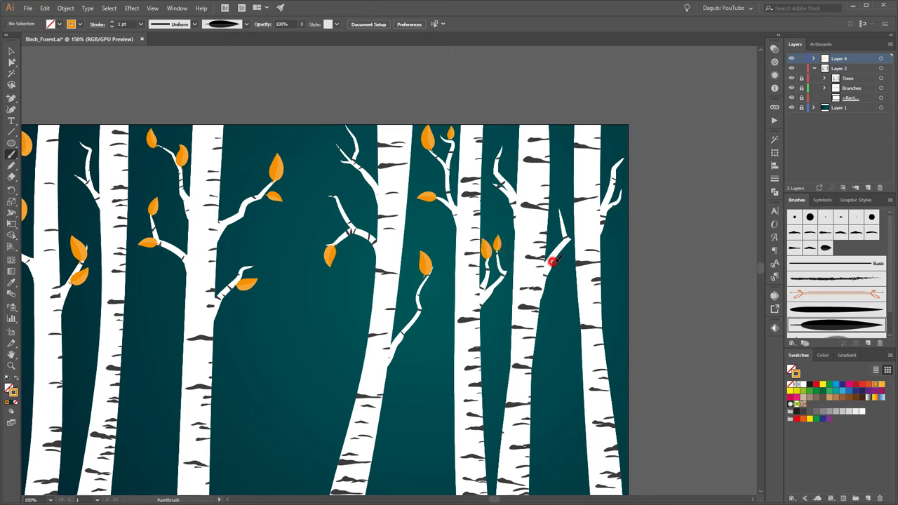
left_click_drag(553, 262, 567, 270)
left_click_drag(620, 203, 614, 145)
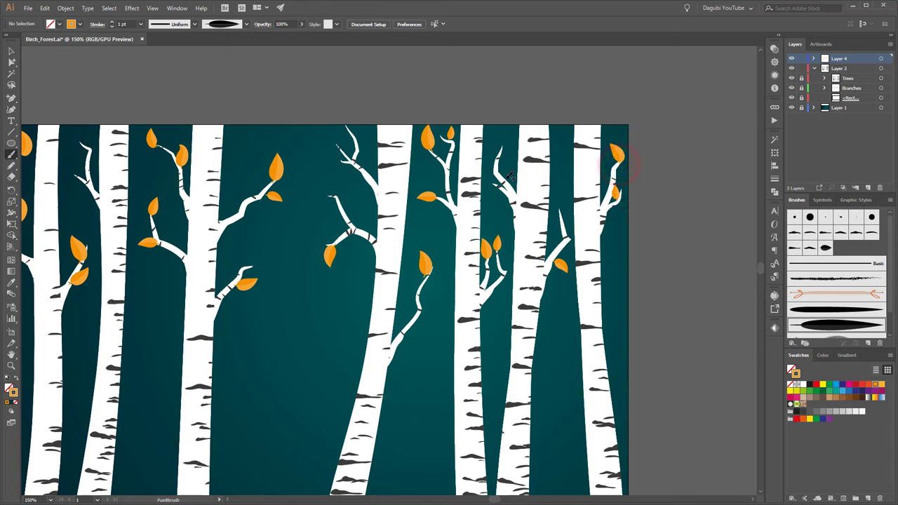
left_click_drag(506, 181, 510, 158)
Switch the leaf colour to red and paint red leaves on the right tree's branches
left_click(863, 385)
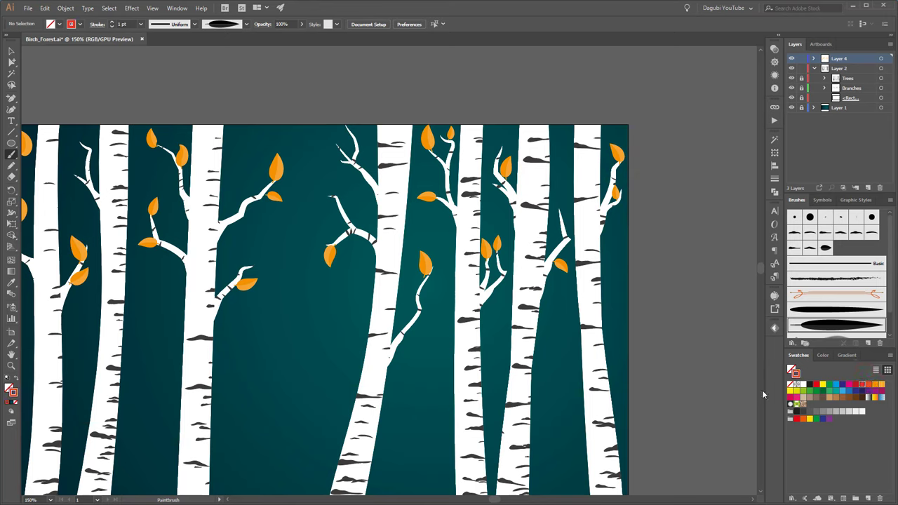
left_click_drag(562, 241, 556, 225)
mouse_move(506, 191)
left_mouse_down()
mouse_move(489, 196)
mouse_move(435, 162)
left_mouse_up()
left_click_drag(220, 187, 550, 205)
scroll(140, 177, "right", 5)
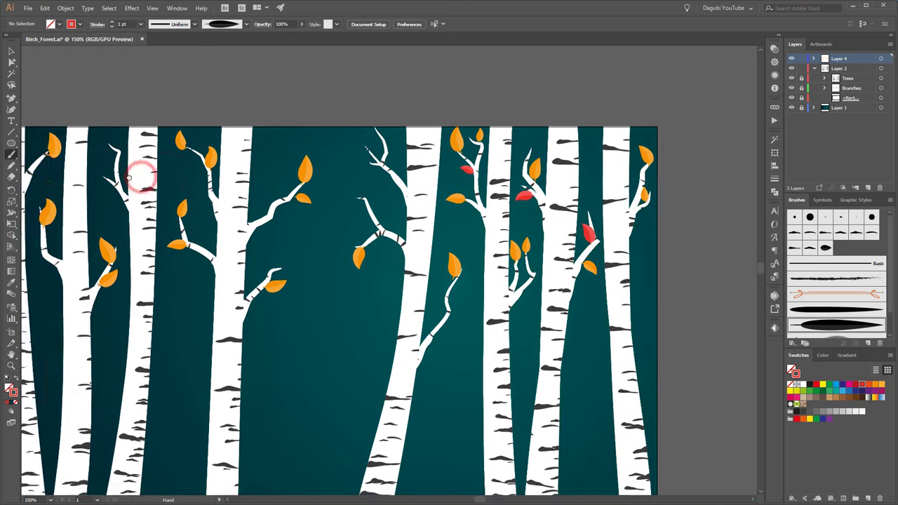
scroll(140, 177, "right", 3)
scroll(554, 155, "up", 3)
scroll(570, 156, "up", 3)
scroll(667, 283, "right", 4)
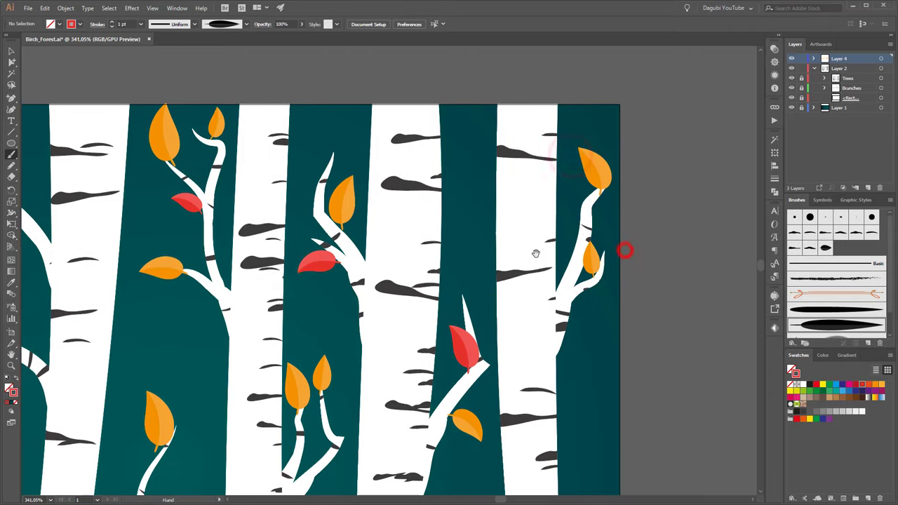
left_click_drag(585, 237, 561, 208)
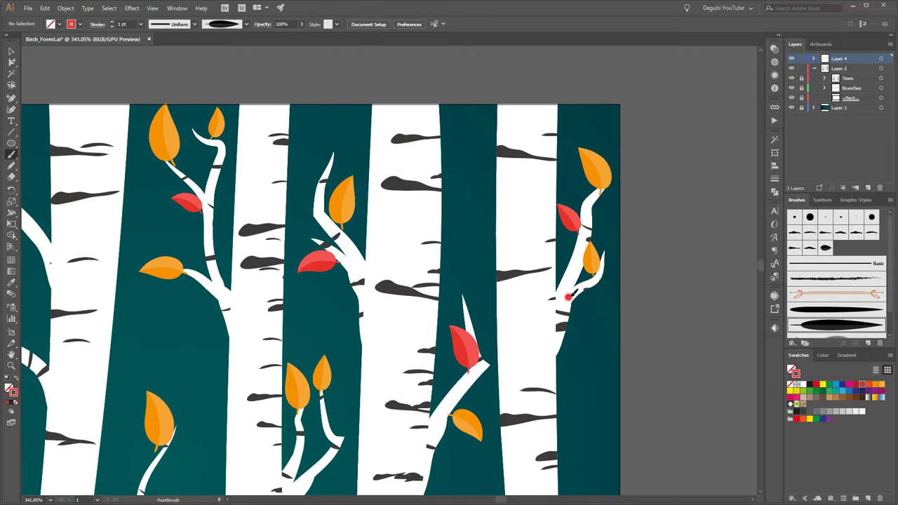
left_click_drag(567, 294, 600, 300)
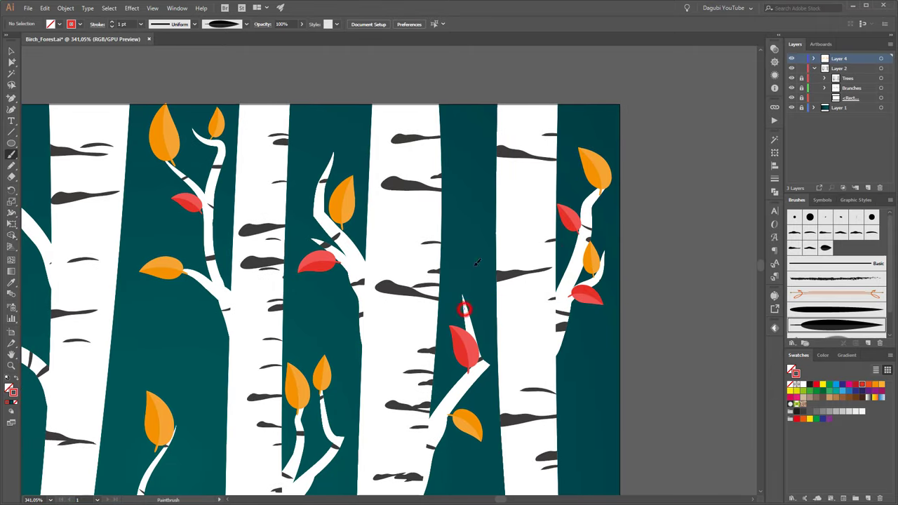
Add red leaves to the middle and left trees' branches and the upper fork
left_click_drag(464, 309, 461, 277)
left_click_drag(344, 439, 342, 411)
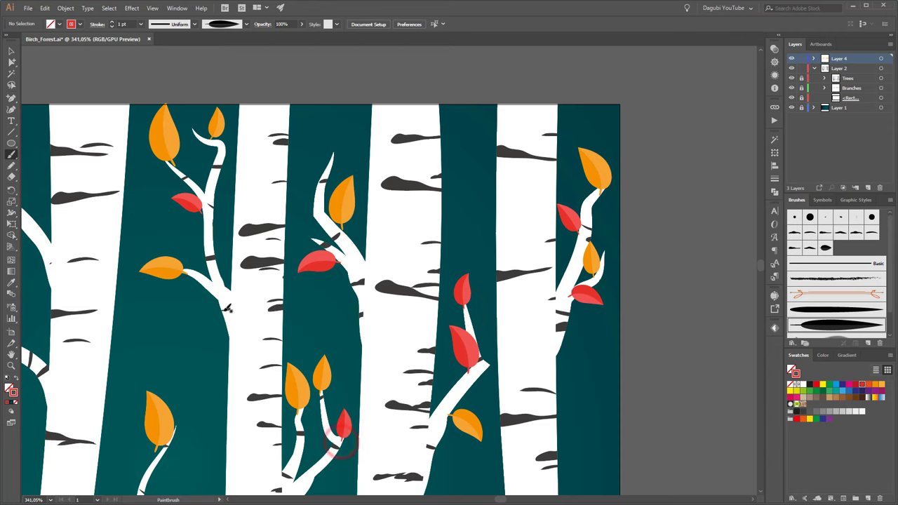
left_click_drag(210, 233, 215, 208)
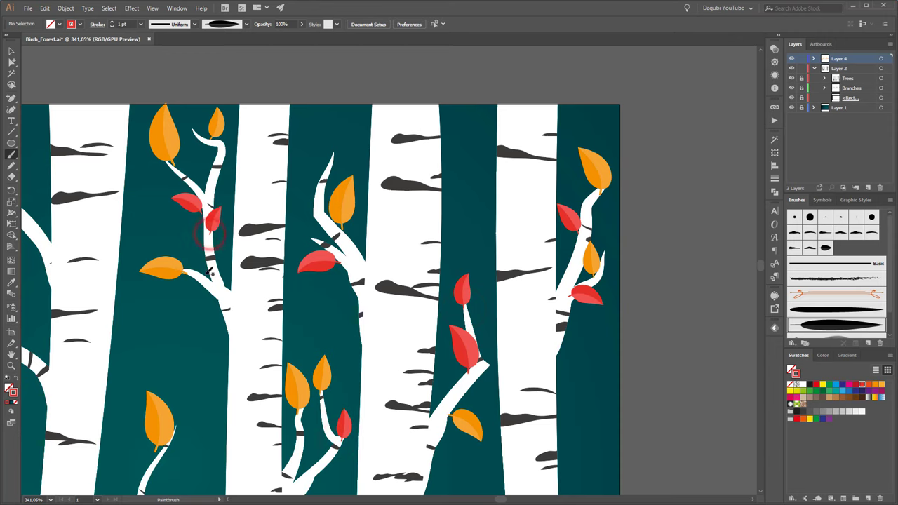
left_click_drag(212, 265, 174, 239)
scroll(113, 237, "left", 5)
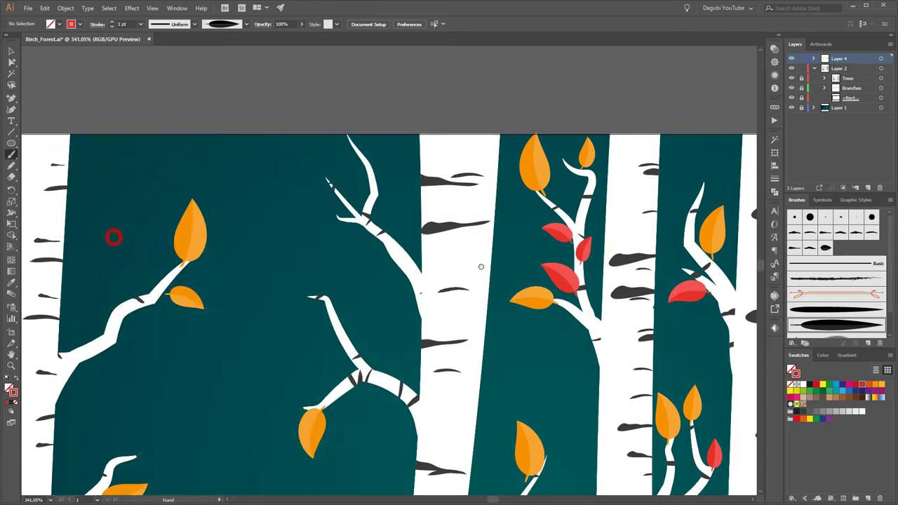
left_click_drag(359, 219, 315, 209)
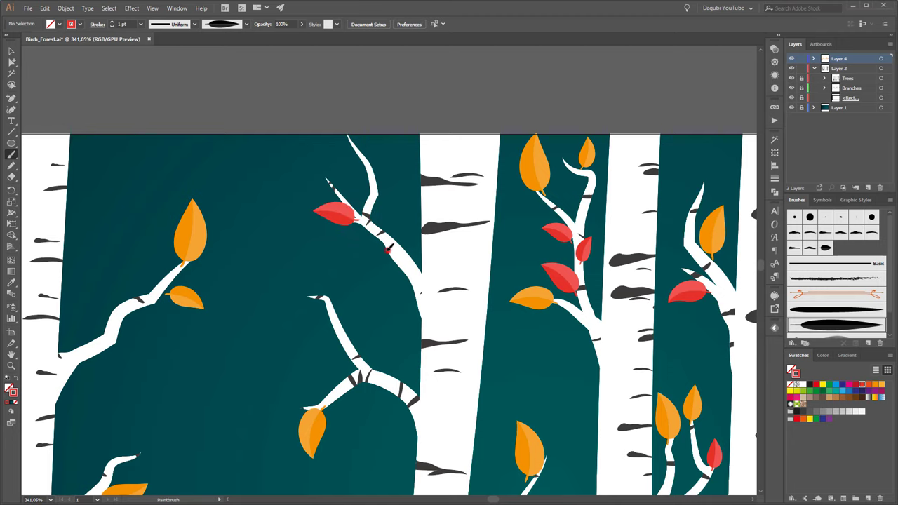
left_click_drag(386, 246, 354, 257)
left_click_drag(394, 160, 327, 147)
Add red leaves on other branch groups, including beside an orange leaf and lower-left
left_click_drag(283, 369, 405, 316)
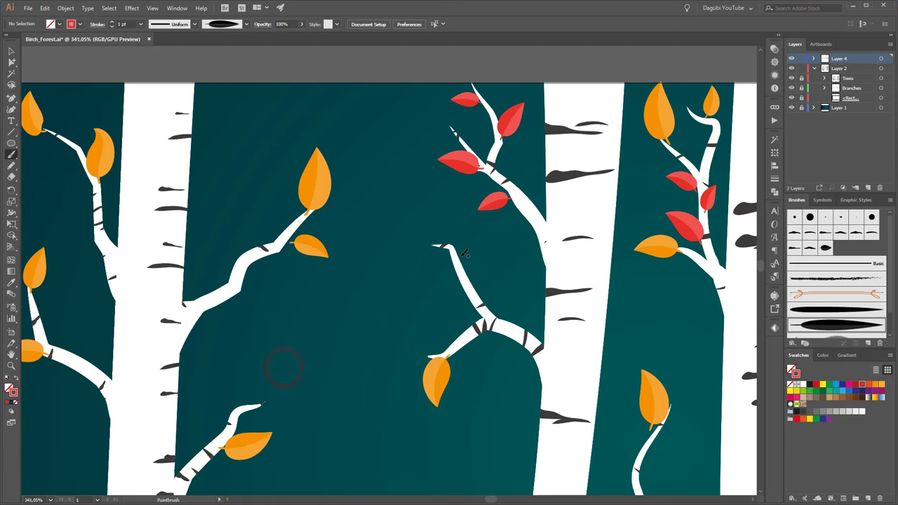
left_click_drag(455, 257, 465, 220)
mouse_move(226, 338)
left_mouse_down()
mouse_move(452, 306)
mouse_move(480, 271)
left_mouse_up()
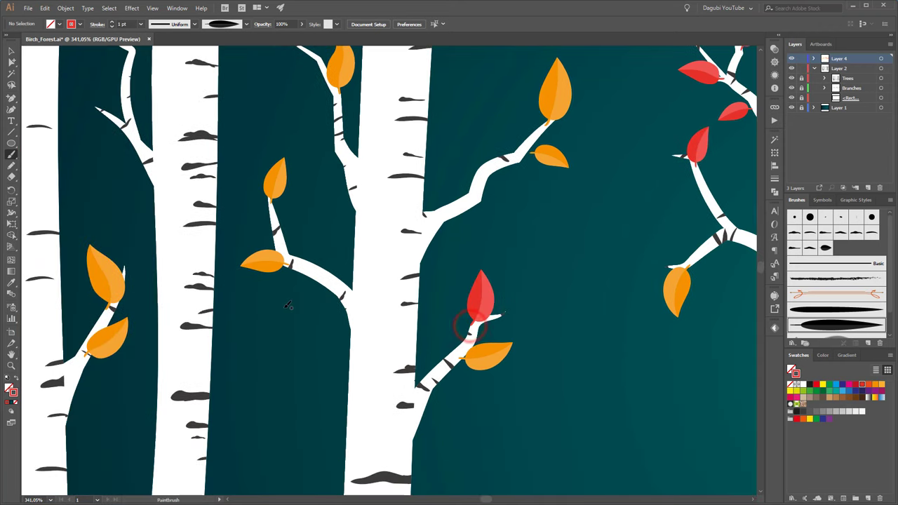
mouse_move(334, 279)
left_mouse_down()
mouse_move(309, 284)
mouse_move(459, 294)
left_mouse_up()
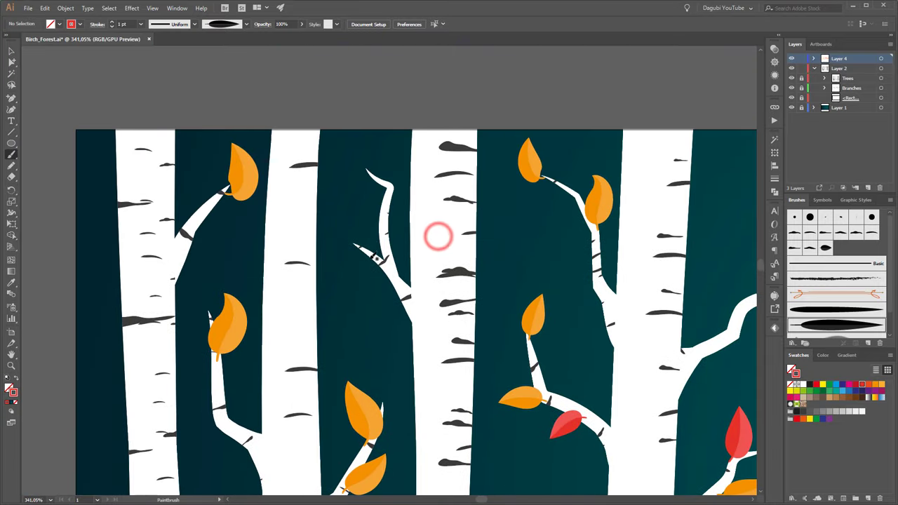
left_click_drag(388, 260, 321, 245)
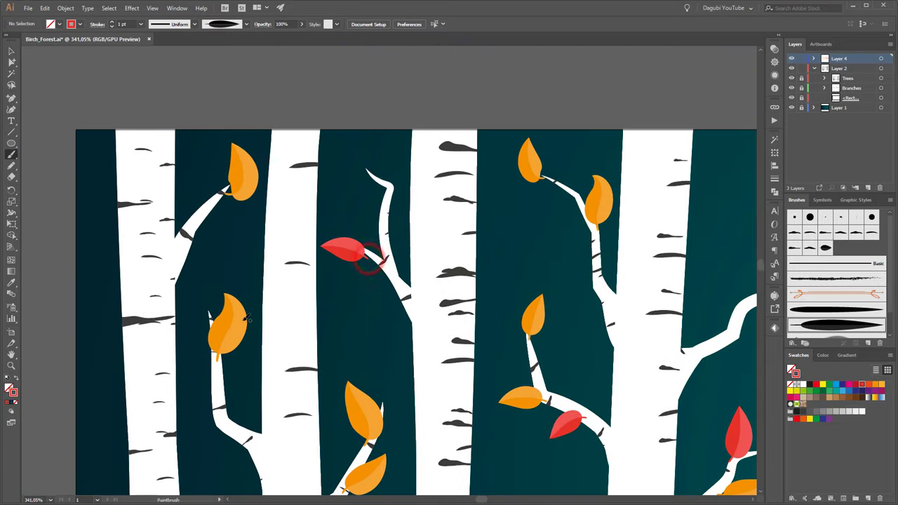
left_click_drag(211, 314, 200, 277)
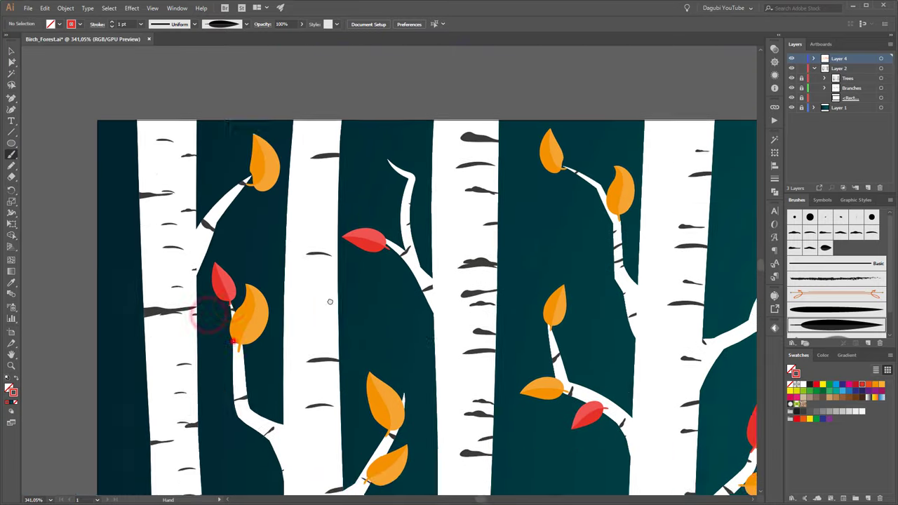
scroll(204, 316, "down", 5)
scroll(204, 316, "left", 5)
left_click_drag(331, 419, 294, 428)
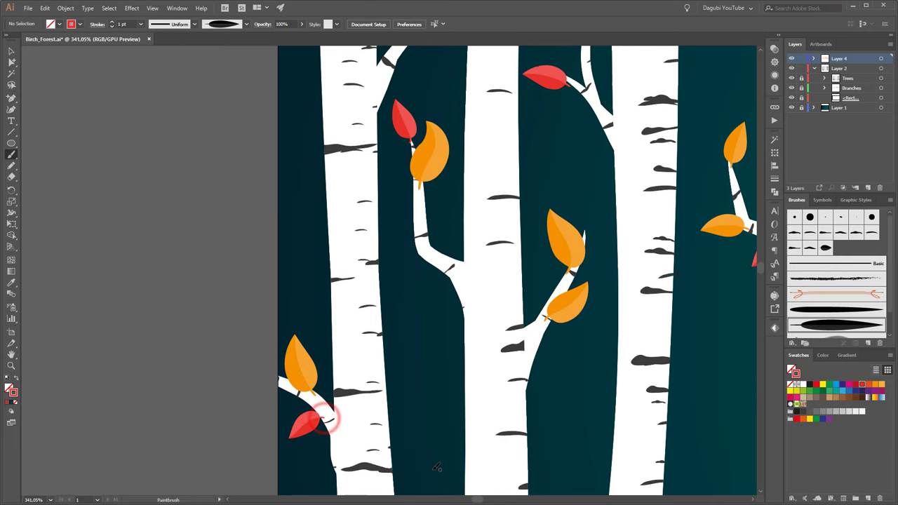
left_click_drag(593, 181, 418, 286)
scroll(684, 256, "down", 10)
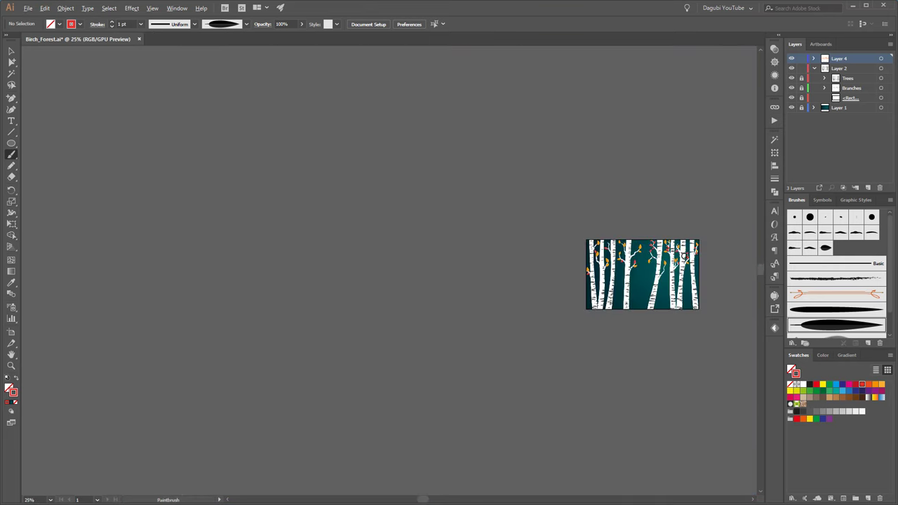
scroll(691, 246, "up", 4)
scroll(611, 314, "up", 1)
scroll(597, 319, "up", 1)
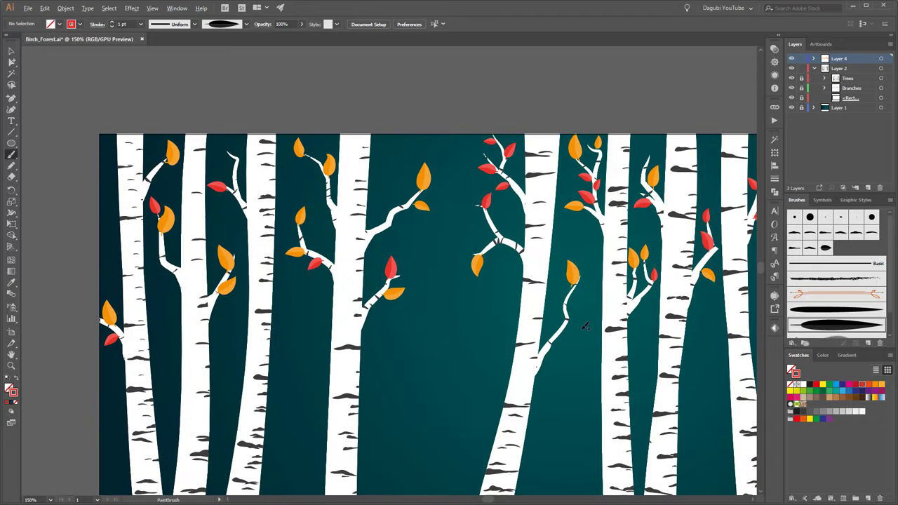
Switch to a green stroke and paint green leaves on the left, middle and right trees
left_click(804, 391)
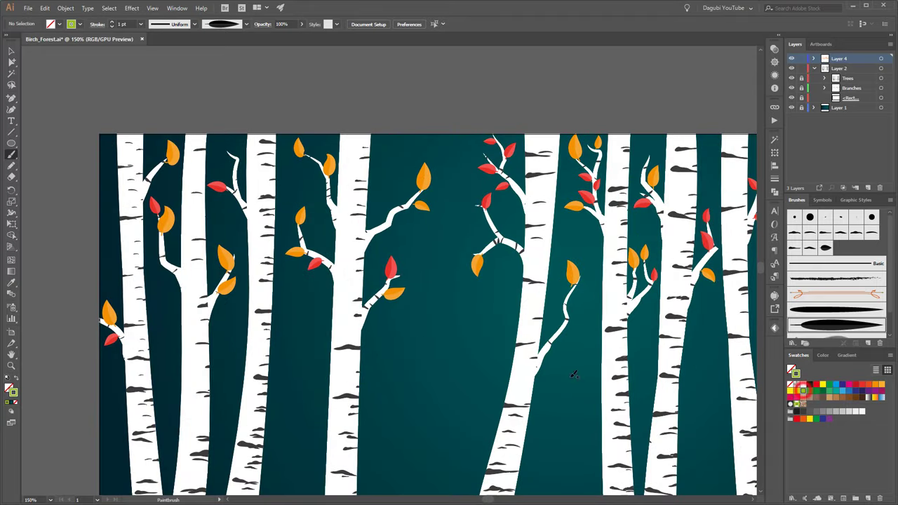
scroll(145, 184, "up", 3)
left_click_drag(188, 134, 187, 68)
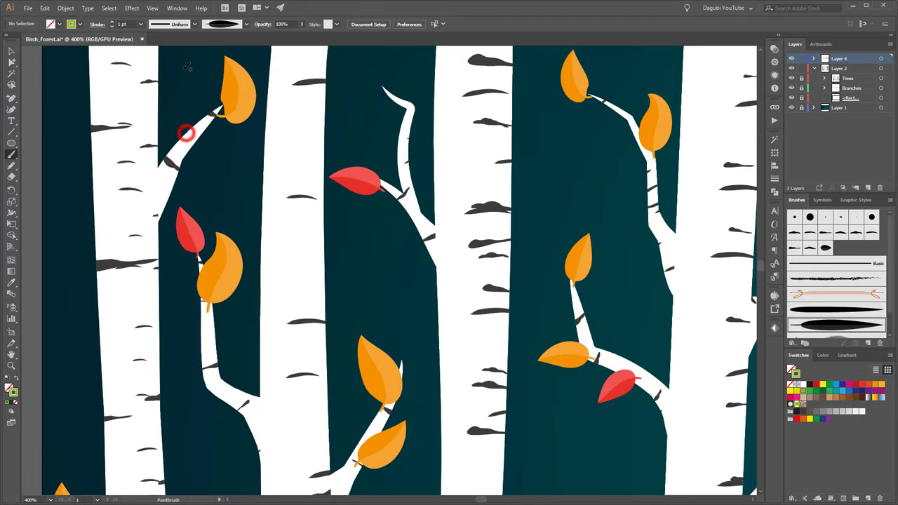
left_click_drag(240, 398, 241, 351)
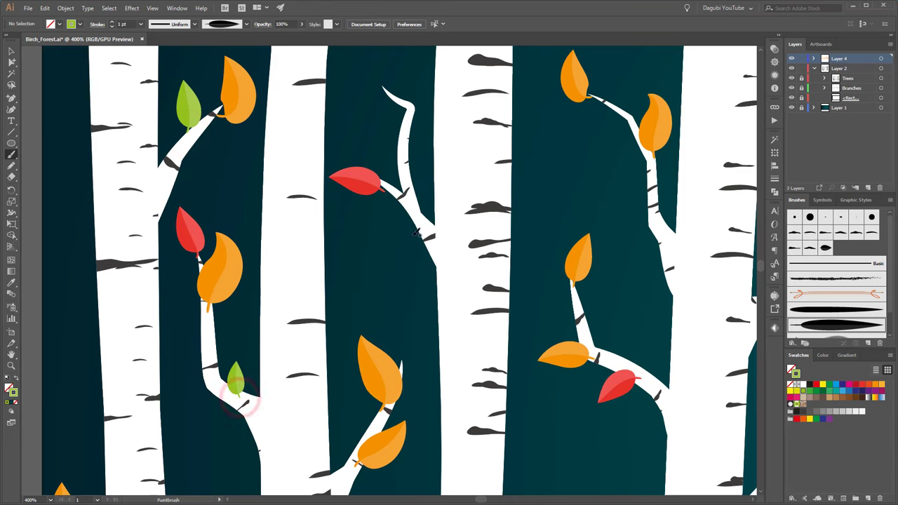
left_click_drag(422, 230, 364, 241)
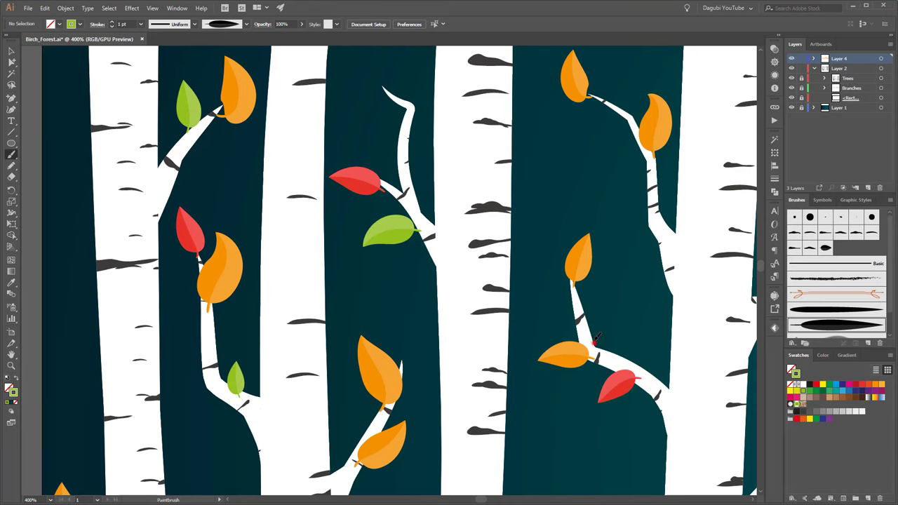
left_click_drag(592, 344, 610, 296)
left_click_drag(649, 200, 575, 168)
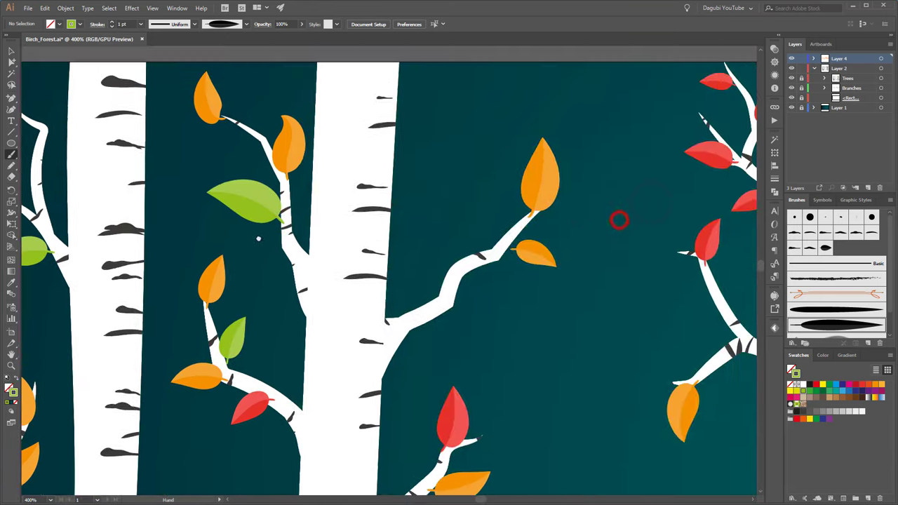
left_click_drag(445, 284, 441, 208)
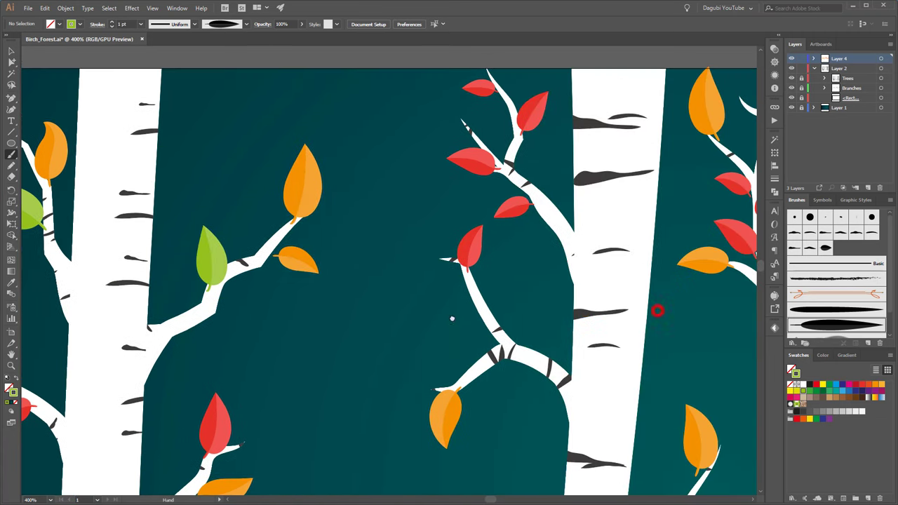
left_click_drag(523, 347, 519, 264)
Add more green leaves, repainting one smaller, plus small ones on the right tree
left_click_drag(547, 203, 548, 165)
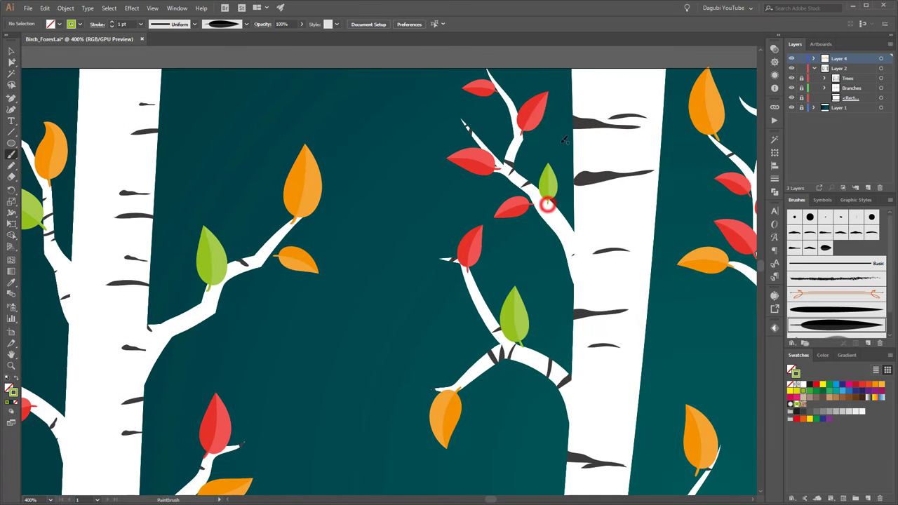
left_click_drag(512, 137, 456, 117)
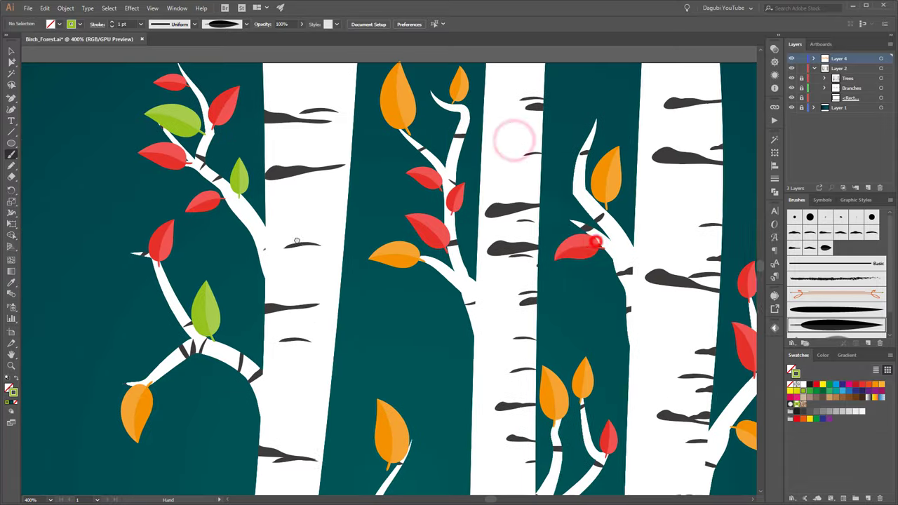
left_click_drag(483, 343, 402, 300)
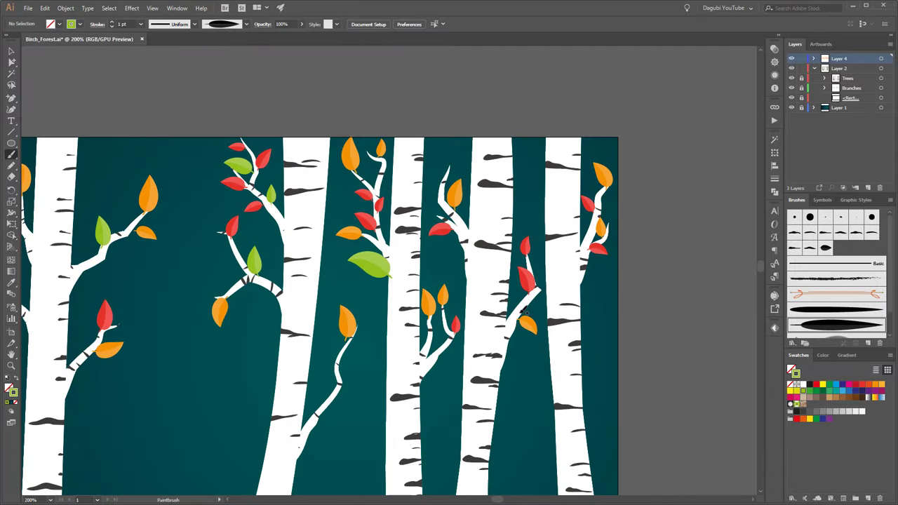
left_click_drag(525, 312, 546, 288)
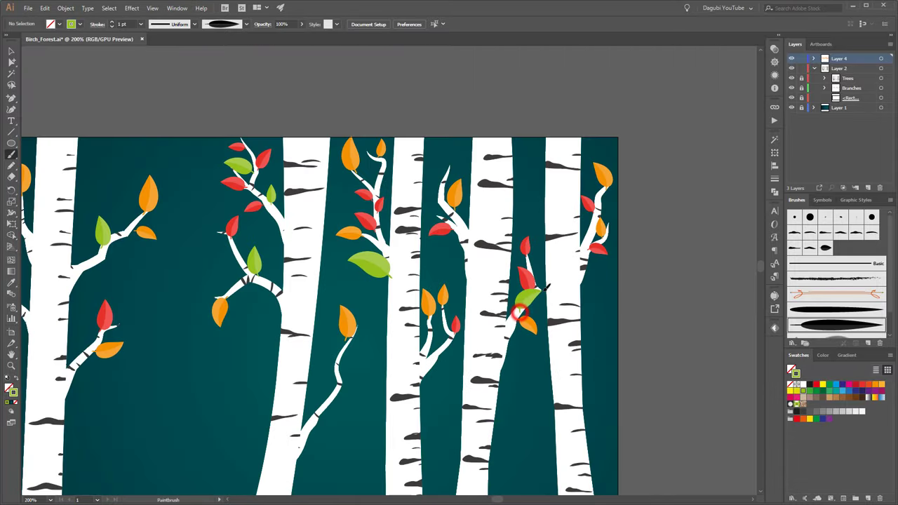
key("ctrl+z")
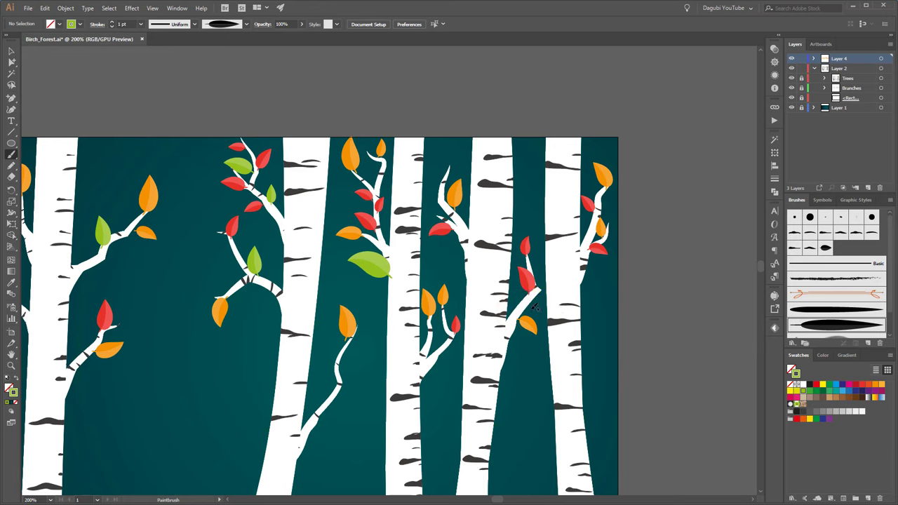
left_click_drag(533, 309, 541, 294)
left_click_drag(584, 268, 599, 276)
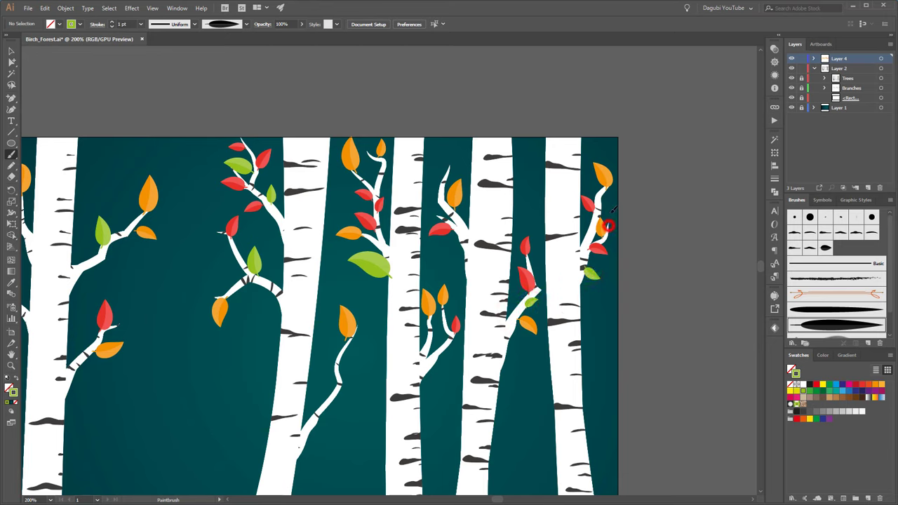
left_click_drag(606, 224, 612, 207)
key("ctrl+minus")
key("ctrl+minus")
key("ctrl+minus")
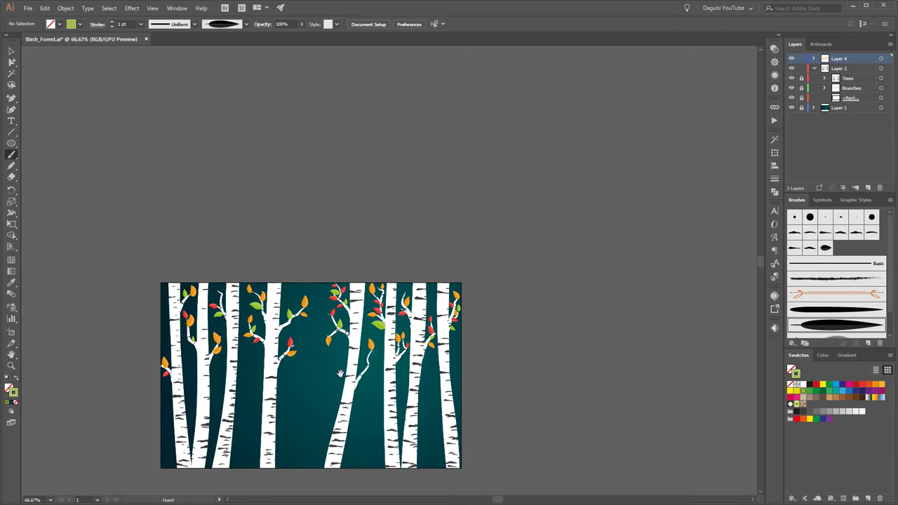
left_click_drag(340, 373, 450, 261)
key("ctrl+plus")
key("ctrl+plus")
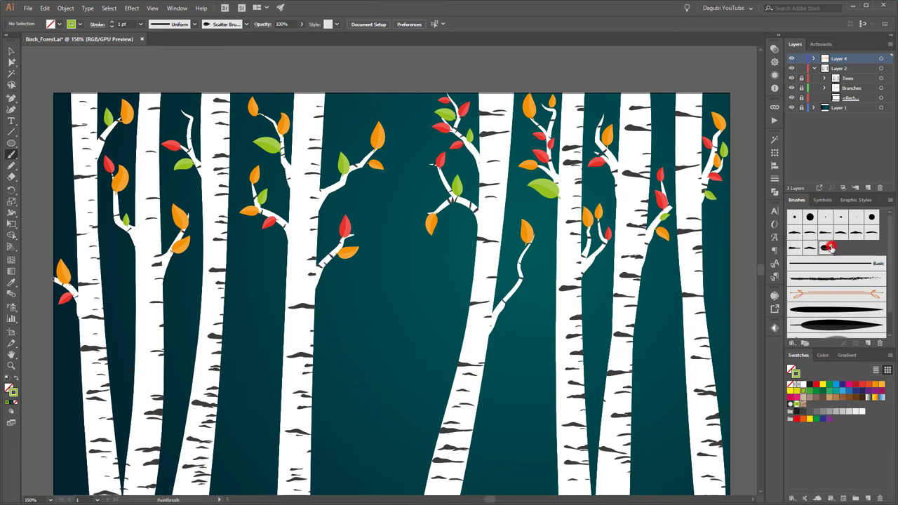
Paint a green scatter-brush leaf garland along the top edge of the artboard
left_click(826, 247)
key("ctrl+minus")
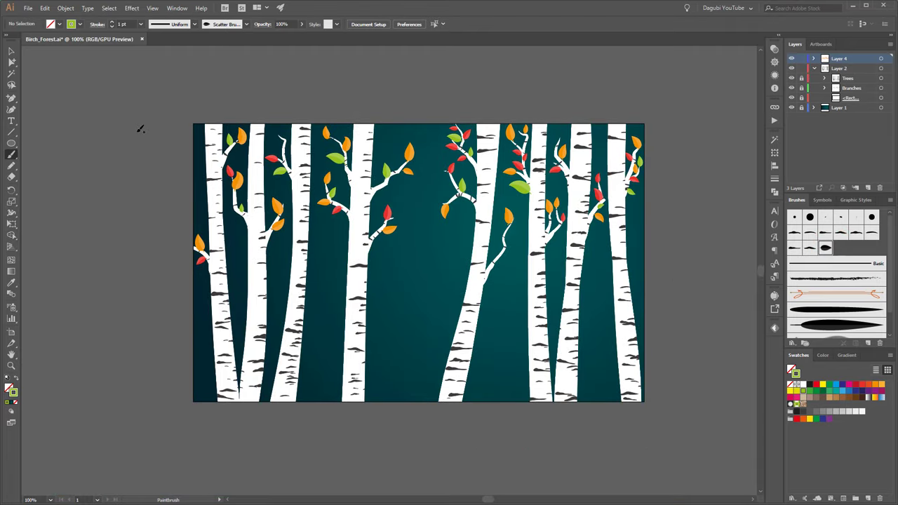
left_click(116, 136)
left_click_drag(617, 120, 738, 117)
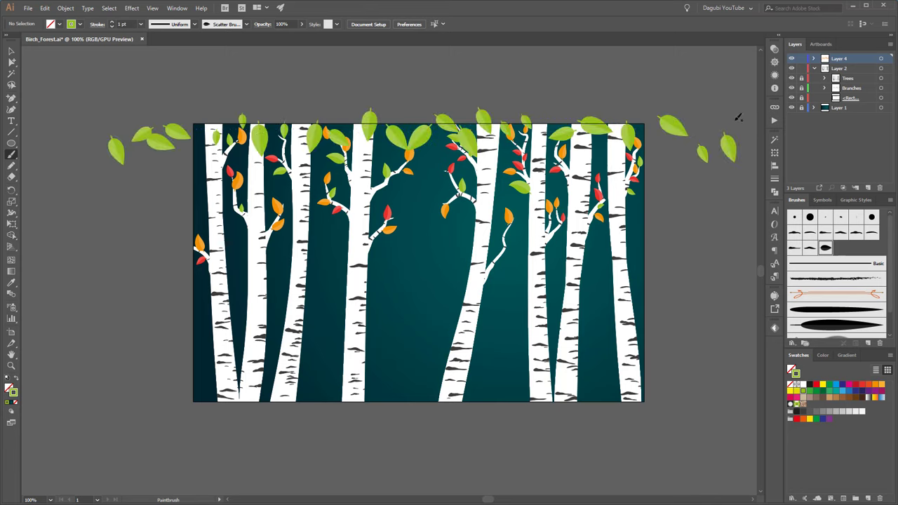
Raise the garland's stroke weight to 2 pt, nudge it up, and draw an artboard-sized rectangle
left_click(671, 122, "ctrl")
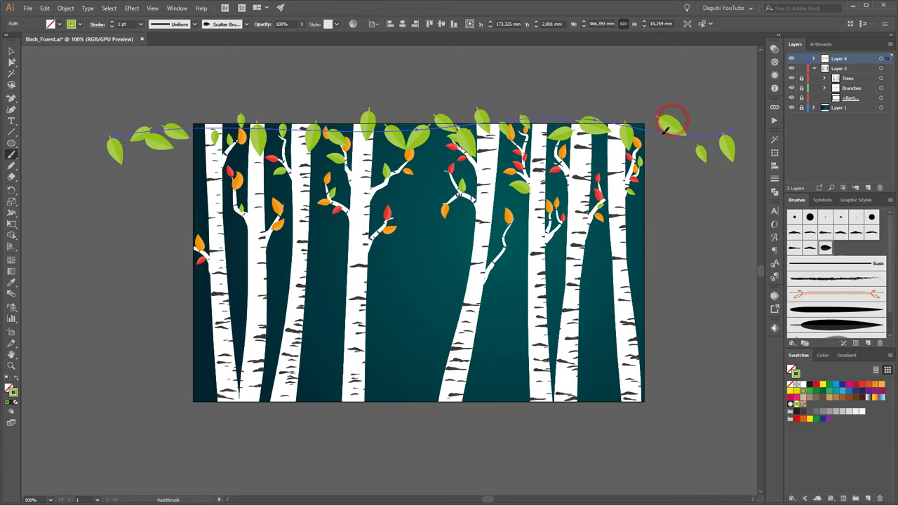
left_click(111, 23)
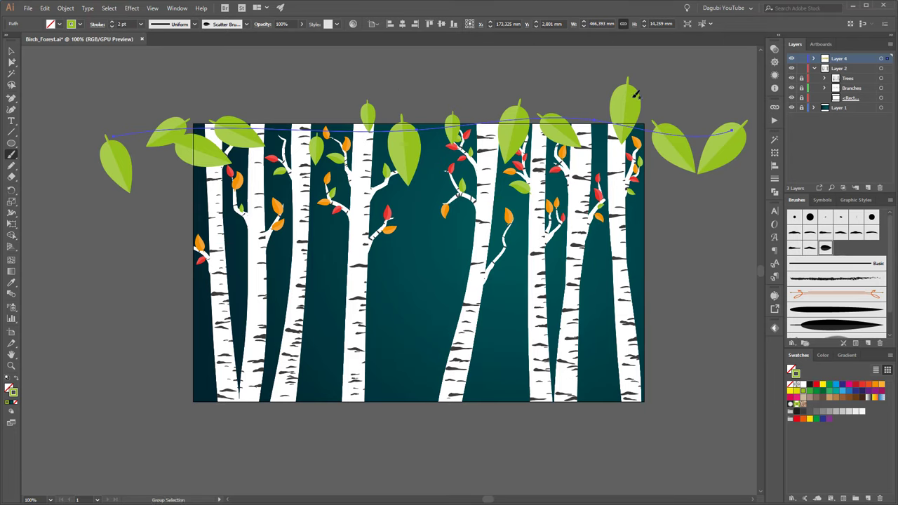
left_click_drag(635, 93, 629, 86)
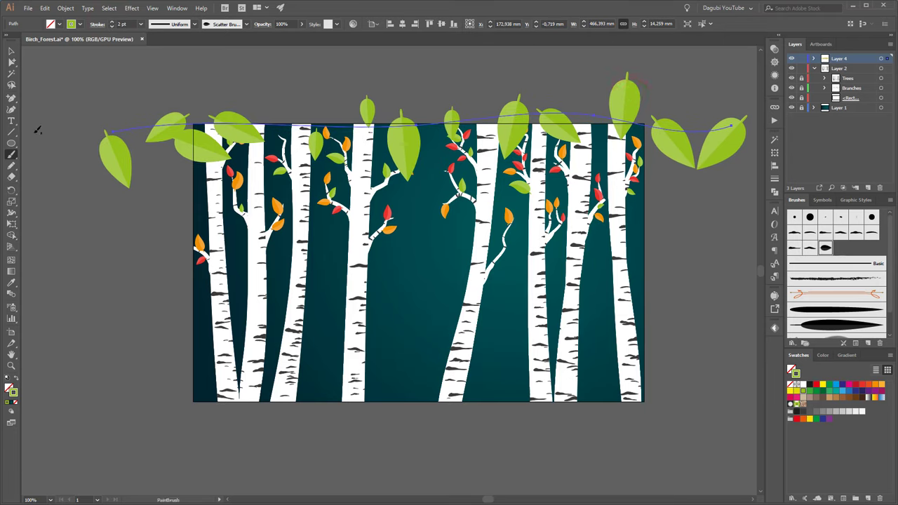
left_click_drag(11, 146, 42, 145)
left_click_drag(645, 401, 195, 123)
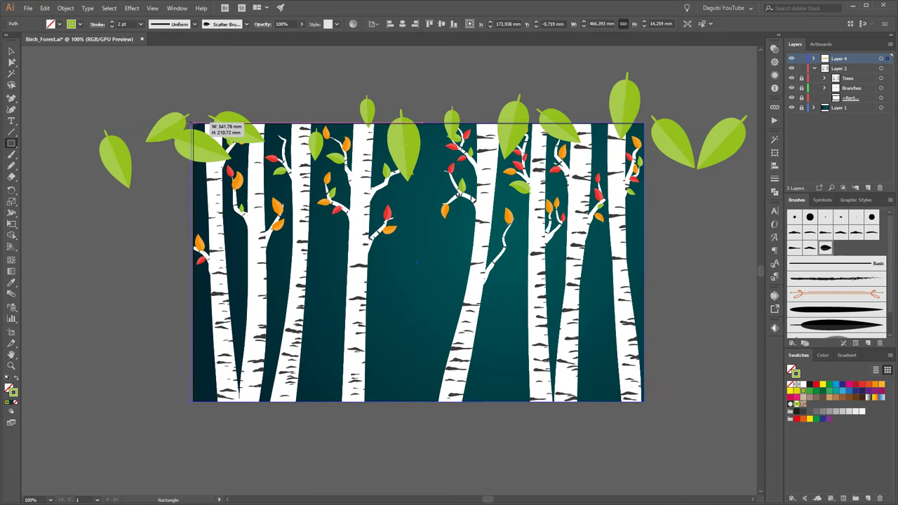
Clip Layer 4's garland leaves to the artboard-sized rectangle with Make Clipping Mask
mouse_move(195, 123)
left_mouse_down()
mouse_move(187, 121)
mouse_move(194, 124)
left_mouse_up()
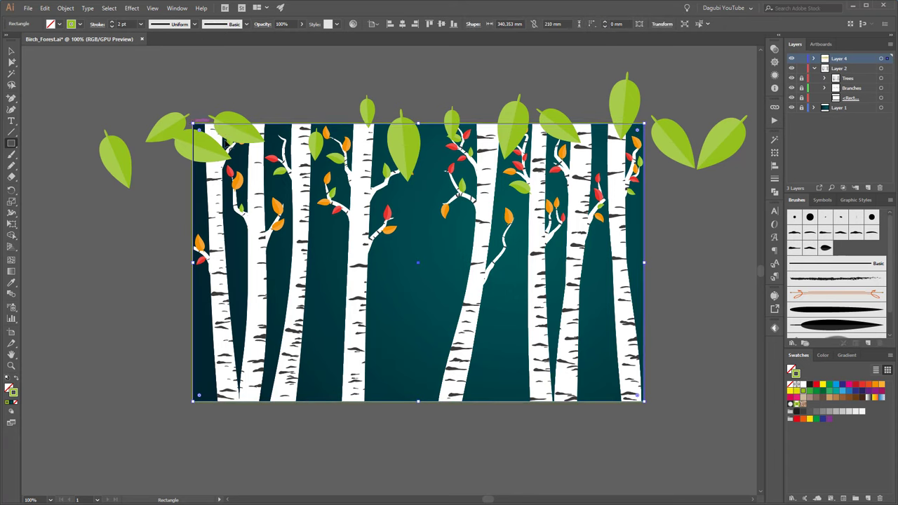
left_click(814, 58)
left_click(741, 55)
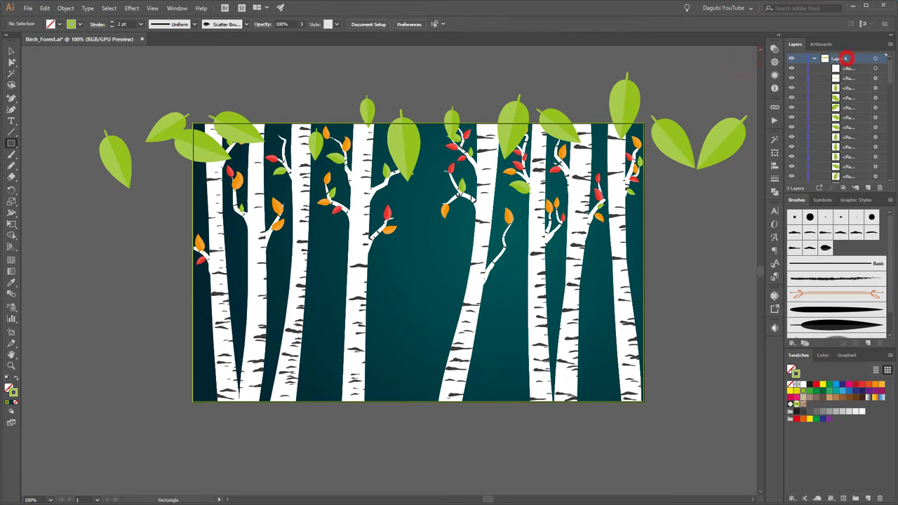
left_click(843, 188)
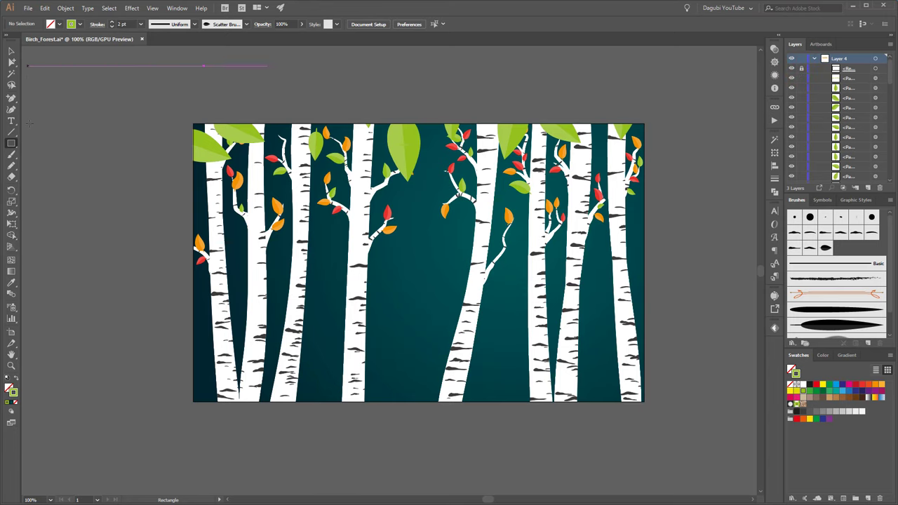
left_click(12, 154)
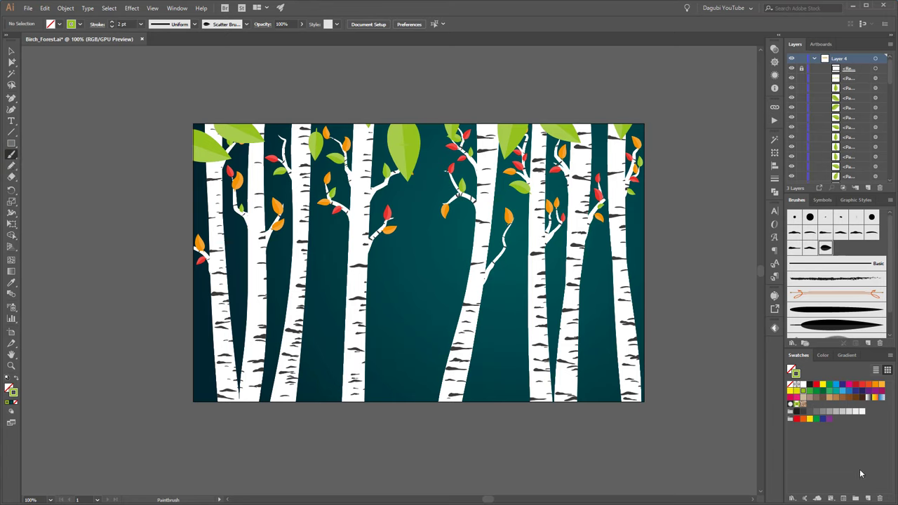
Paint an orange 1 pt garland across the top with the leaf scatter brush
left_click(881, 384)
left_click(826, 247)
left_click(675, 106)
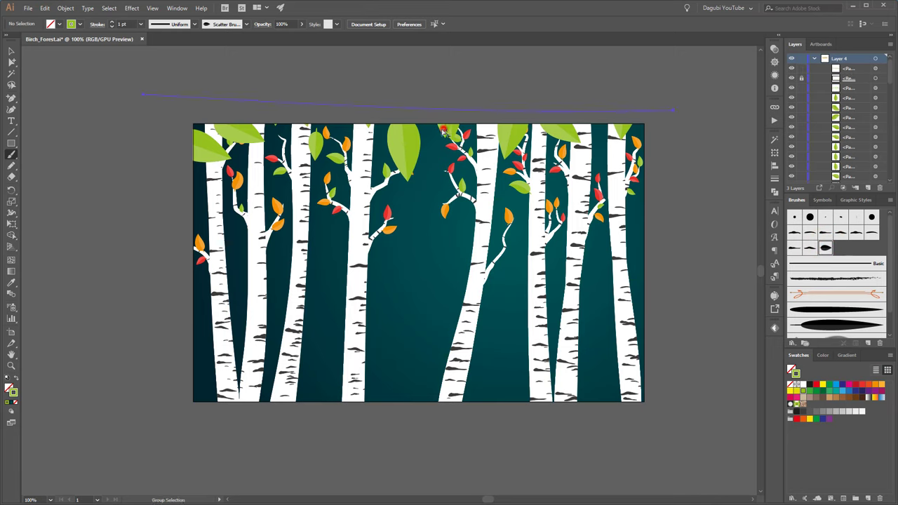
left_click_drag(451, 122, 445, 129)
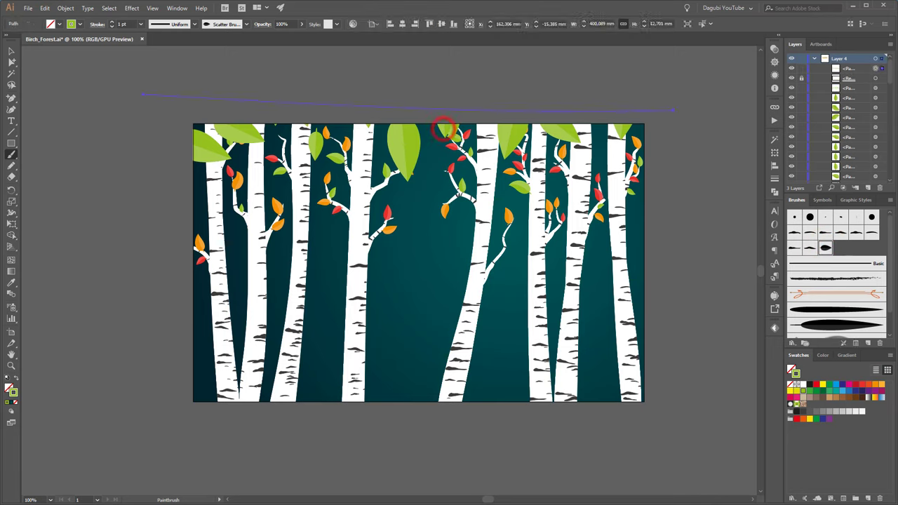
left_click(882, 385)
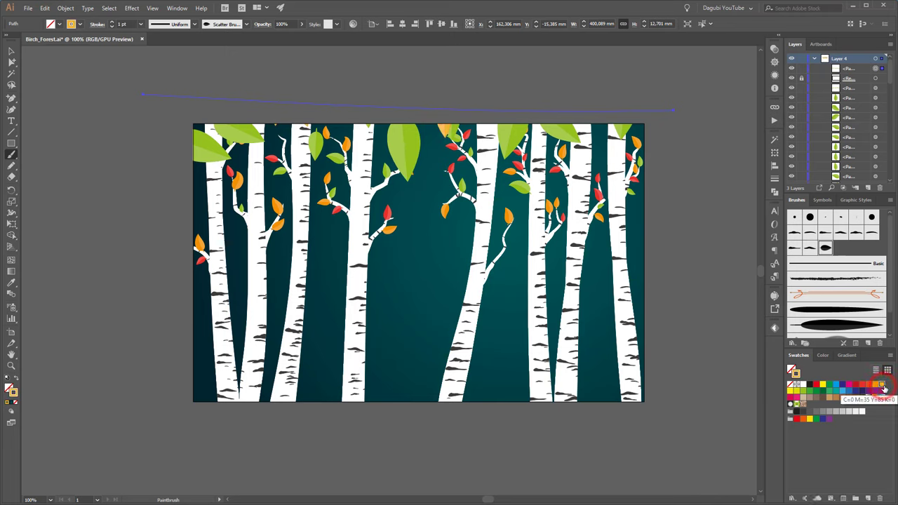
left_click(672, 181)
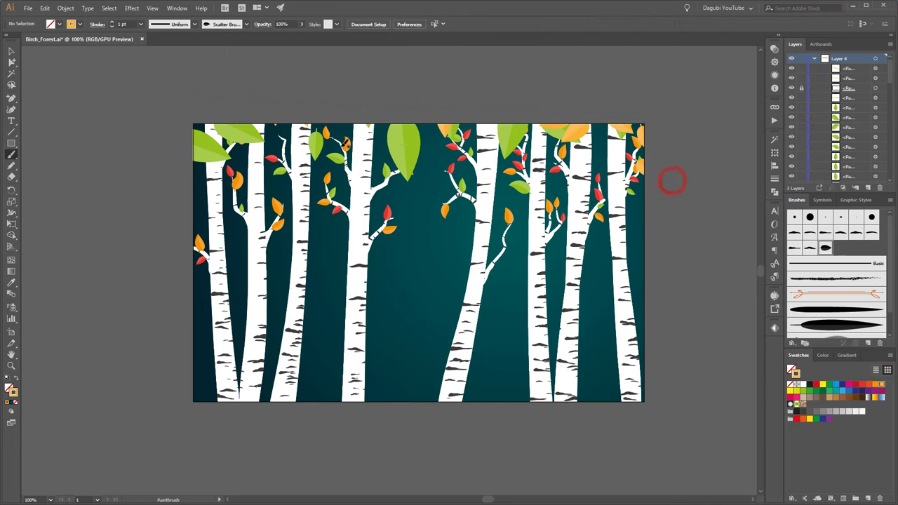
Add more orange garlands along the top edge, then red leaves along the top-left
left_click(155, 205)
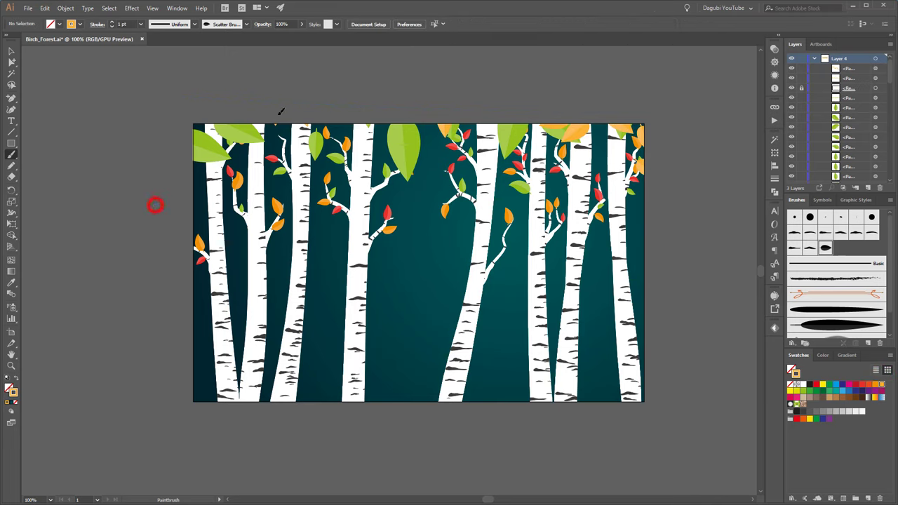
left_click(195, 122)
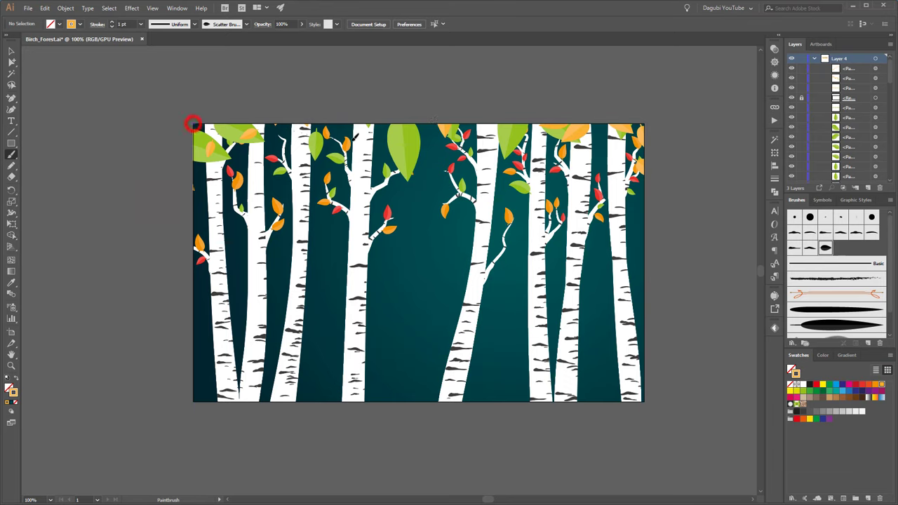
left_click(533, 109)
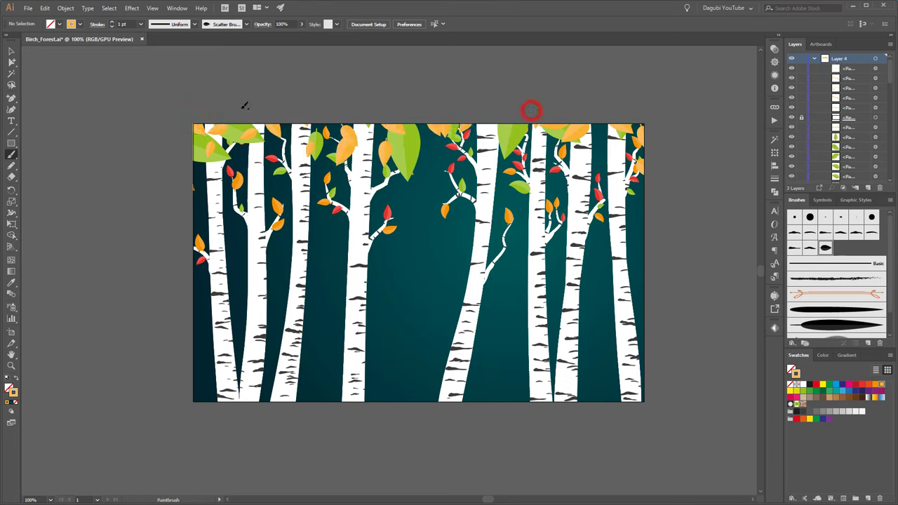
left_click(869, 385)
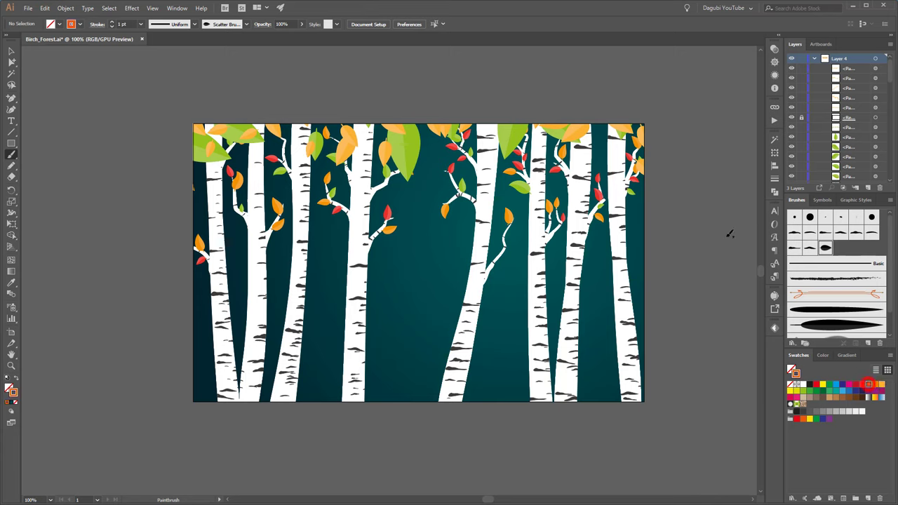
left_click(696, 202)
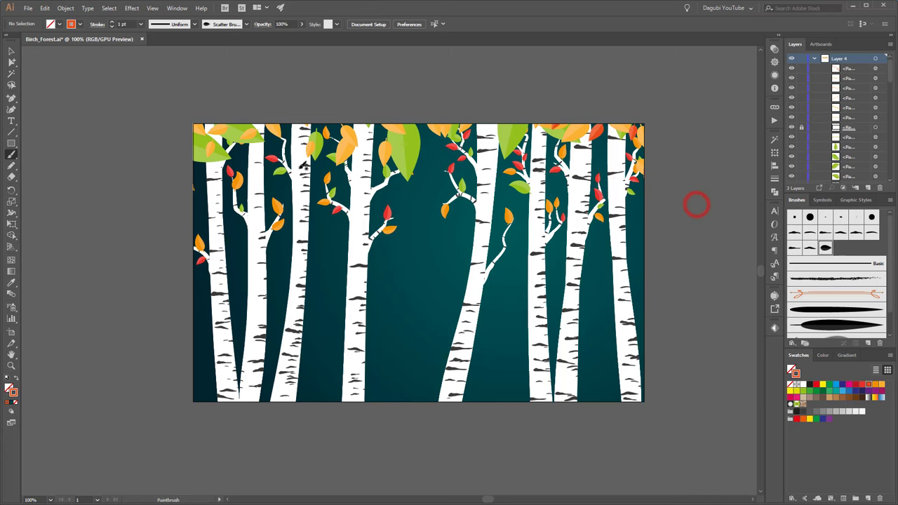
left_click(160, 176)
Paint a large-leaf orange garland along the top, easing the weight from 3 pt to 2 pt
left_click(112, 23)
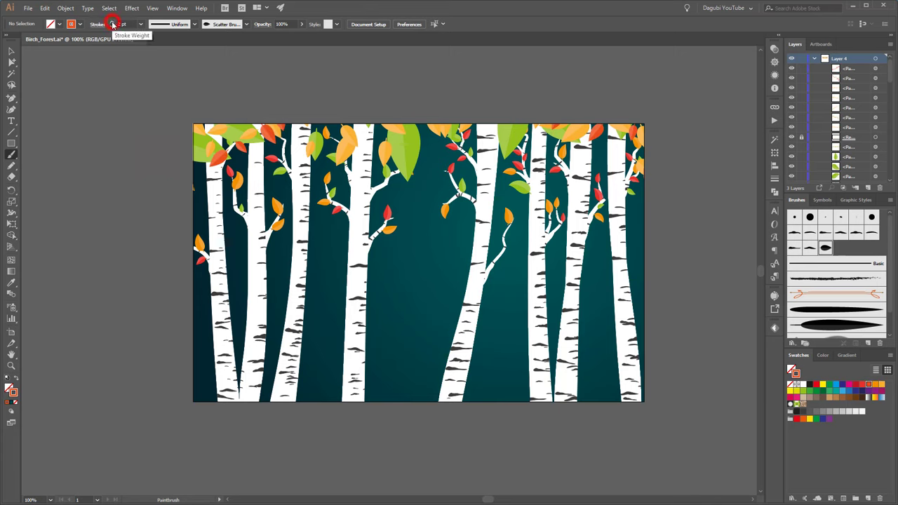
left_click(112, 23)
left_click(106, 163)
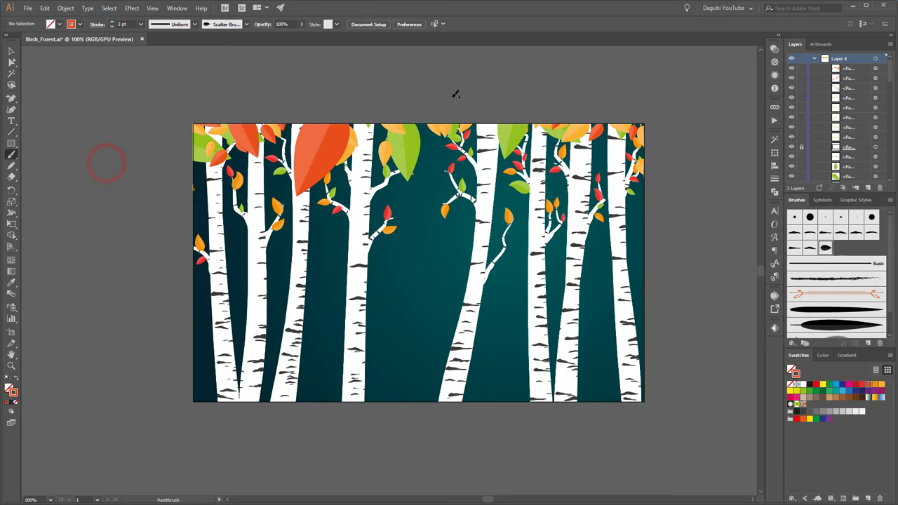
left_click(112, 26)
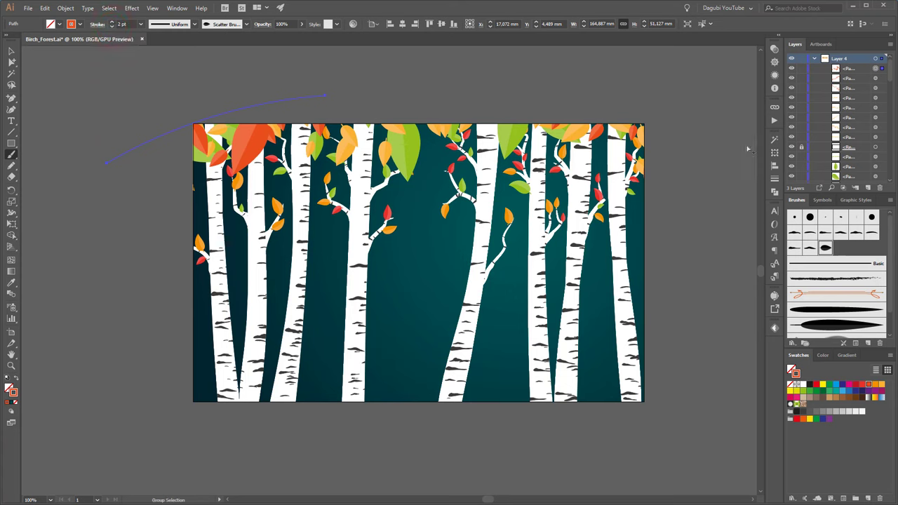
left_click_drag(111, 131, 733, 138)
left_click(688, 178)
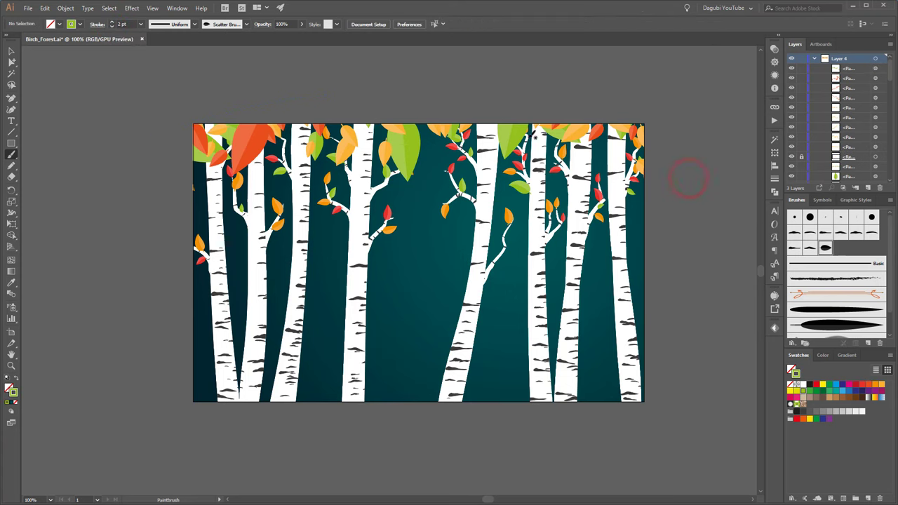
Add green leaves at the top right and orange leaves along the right edge
left_click_drag(525, 112, 525, 110)
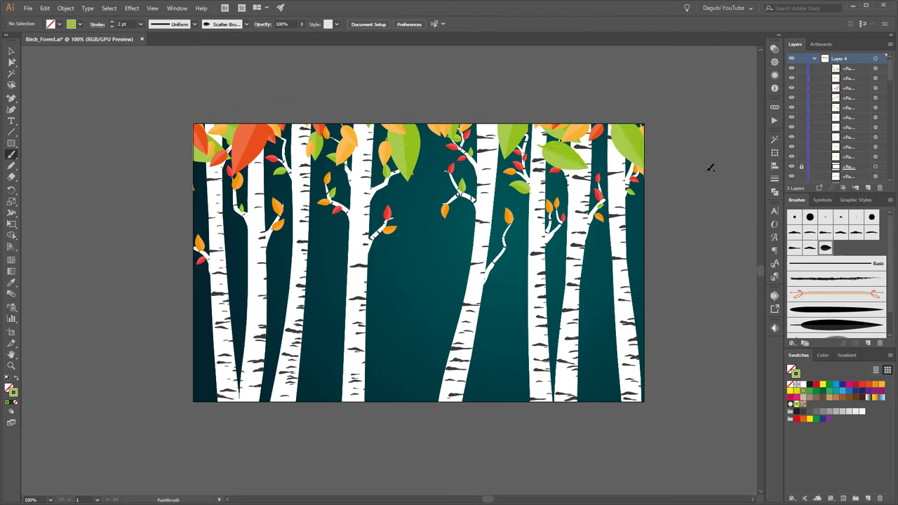
left_click(877, 387)
left_click_drag(664, 215, 661, 215)
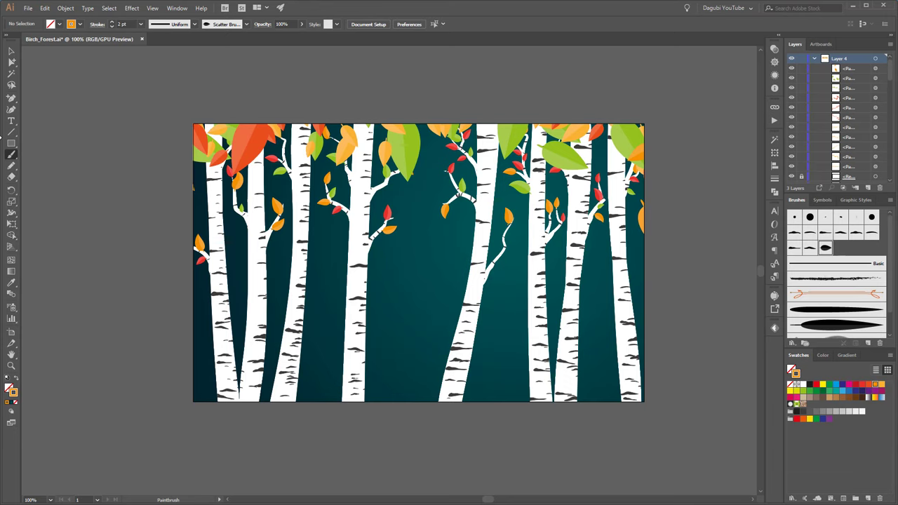
Paint several orange falling leaves between the trees with Art Brush 2
left_click(838, 324)
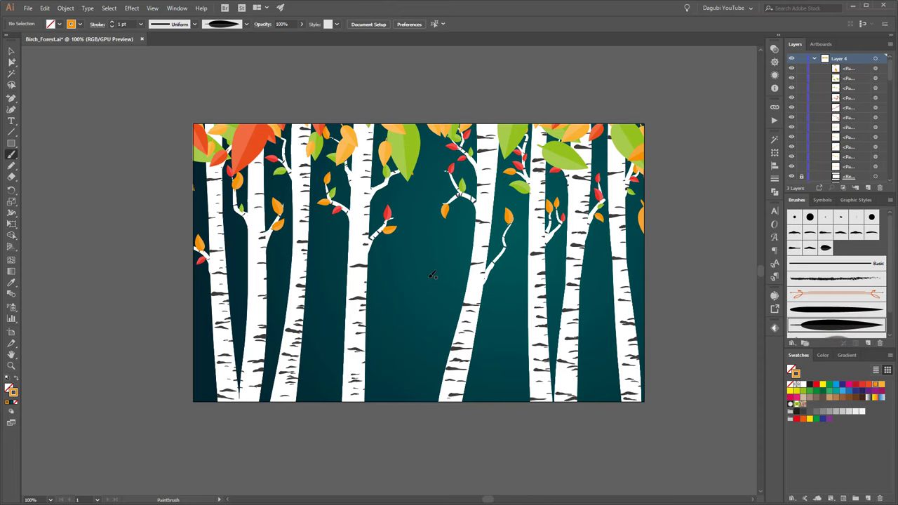
scroll(425, 232, "up", 1)
scroll(570, 262, "up", 1)
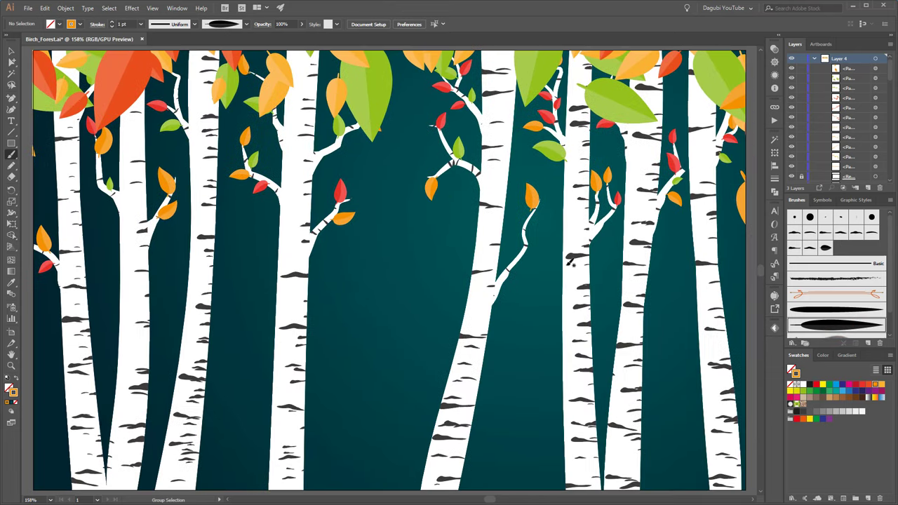
left_click_drag(363, 229, 409, 320)
left_click_drag(517, 297, 339, 301)
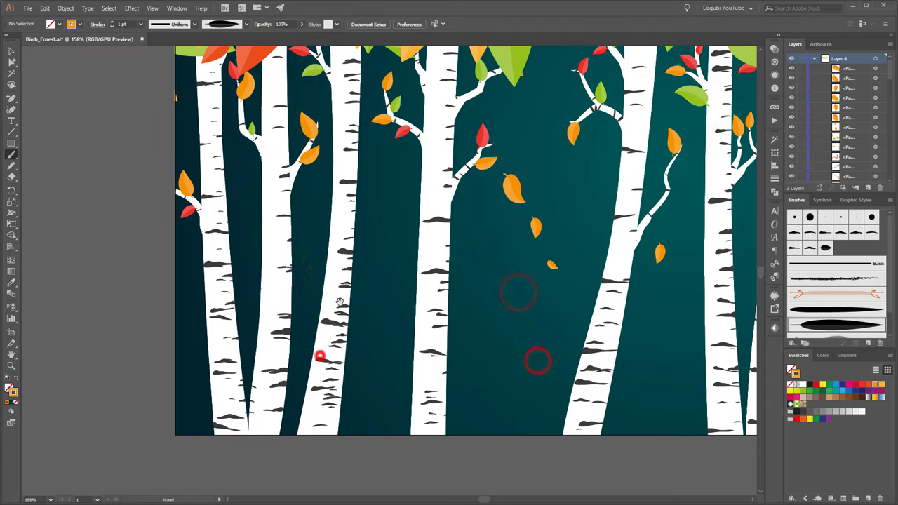
left_click_drag(315, 263, 319, 305)
left_click_drag(376, 297, 378, 311)
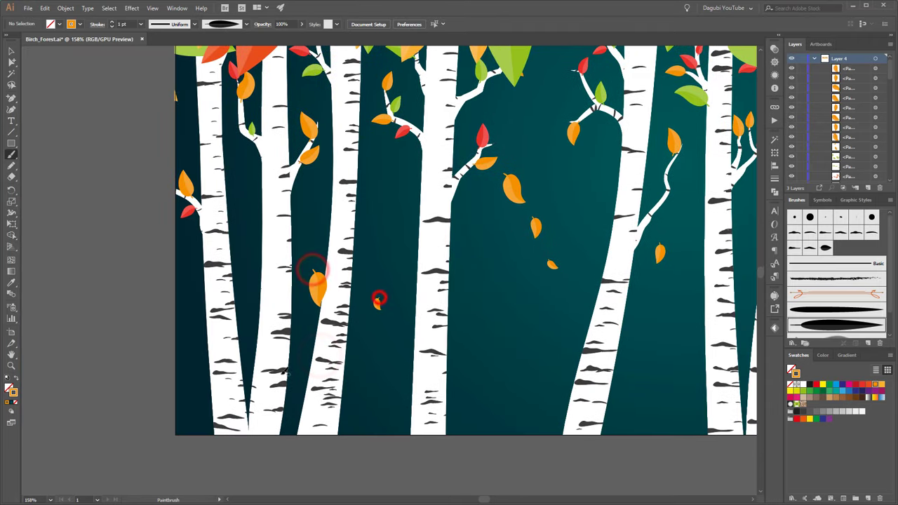
left_click_drag(471, 351, 477, 375)
left_click_drag(475, 415, 483, 422)
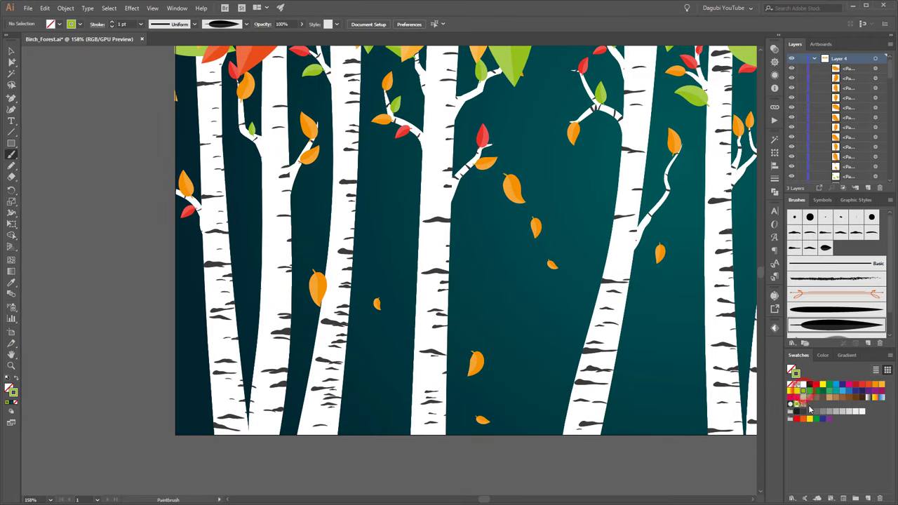
Add small yellow and red falling leaves among the right-hand birch trunks
left_click(795, 389)
left_click_drag(488, 181, 483, 193)
left_click_drag(553, 239, 555, 245)
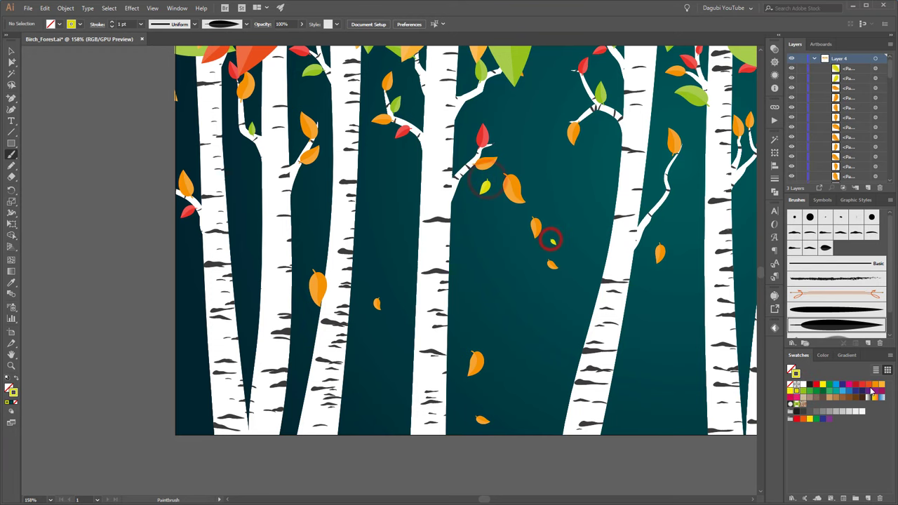
left_click(869, 384)
left_click_drag(644, 275, 670, 313)
left_click_drag(536, 245, 538, 251)
left_click_drag(559, 281, 564, 323)
left_click_drag(764, 288, 494, 284)
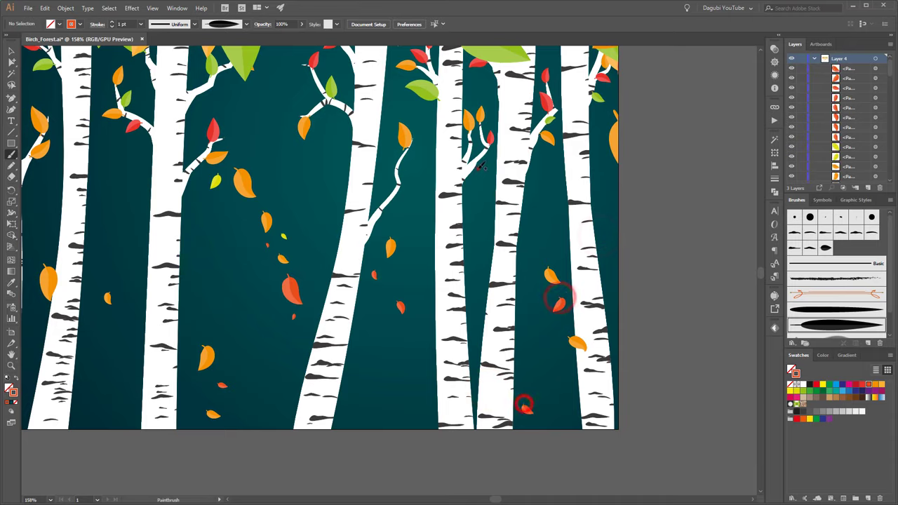
left_click_drag(292, 214, 454, 264)
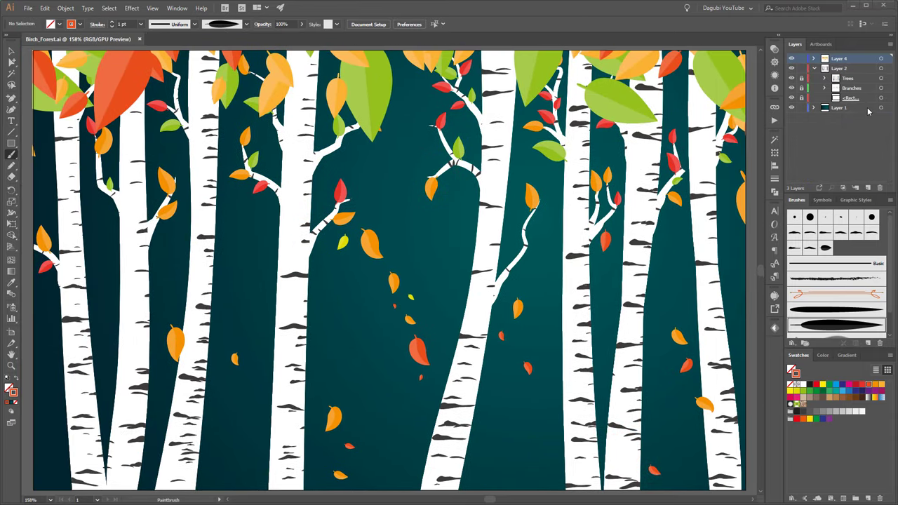
Recolor Layer 1's background with linked colours, hue 190 and brightness 48%
left_click(867, 108)
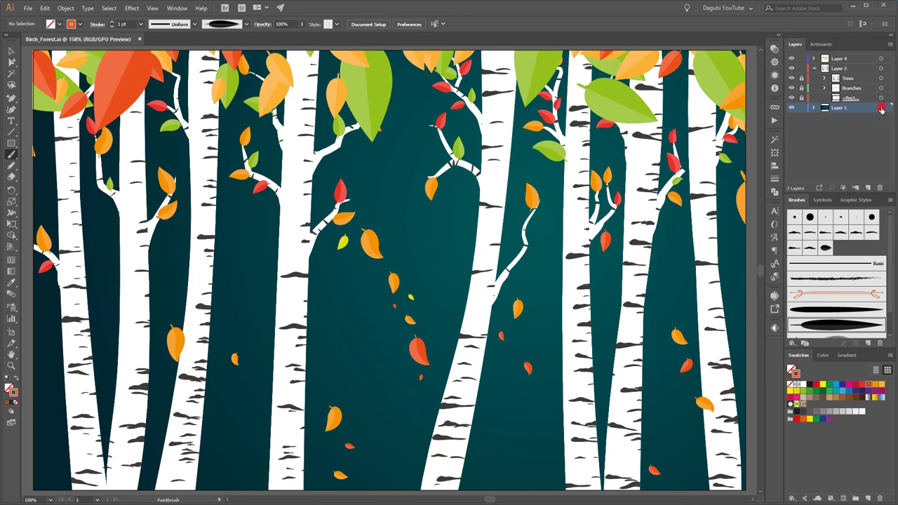
left_click(882, 109)
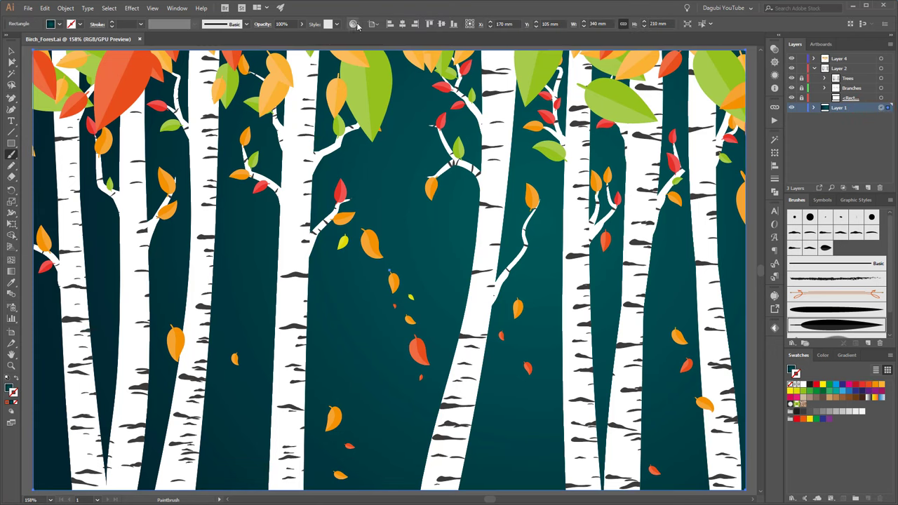
left_click(45, 8)
mouse_move(66, 172)
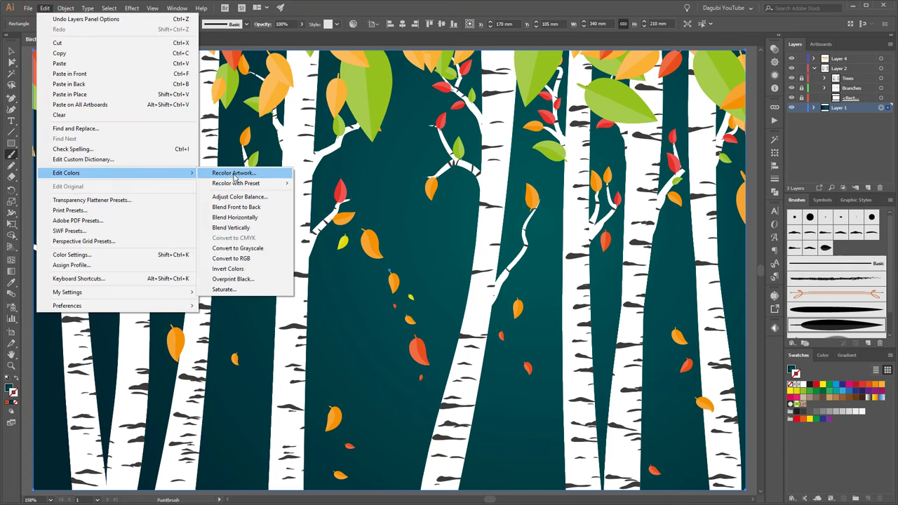
left_click(232, 174)
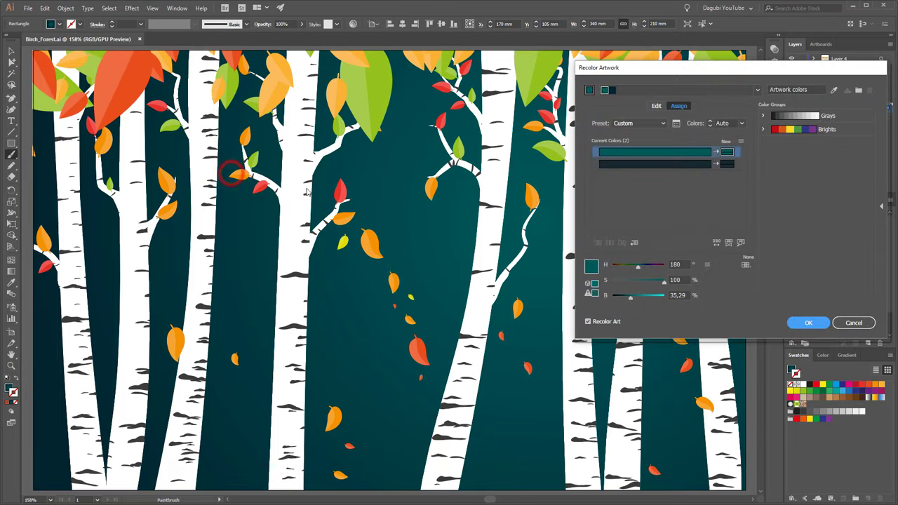
left_click(657, 107)
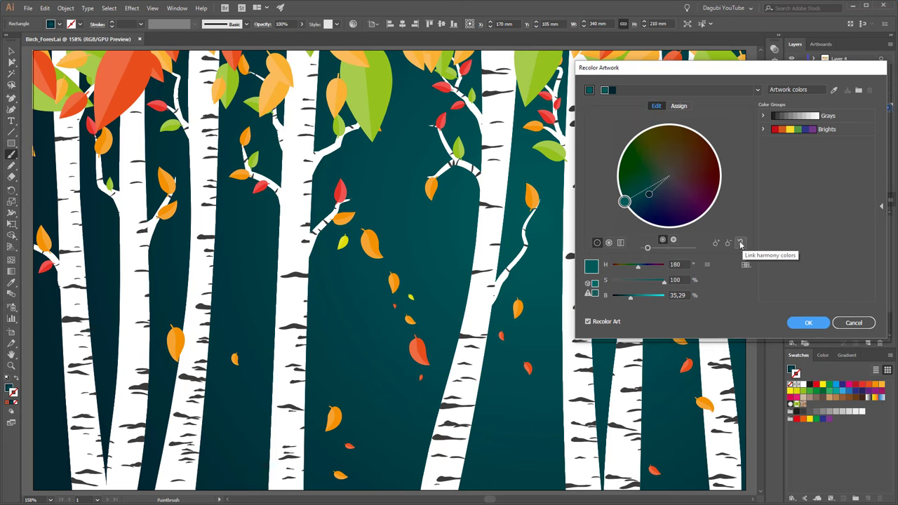
left_click(741, 243)
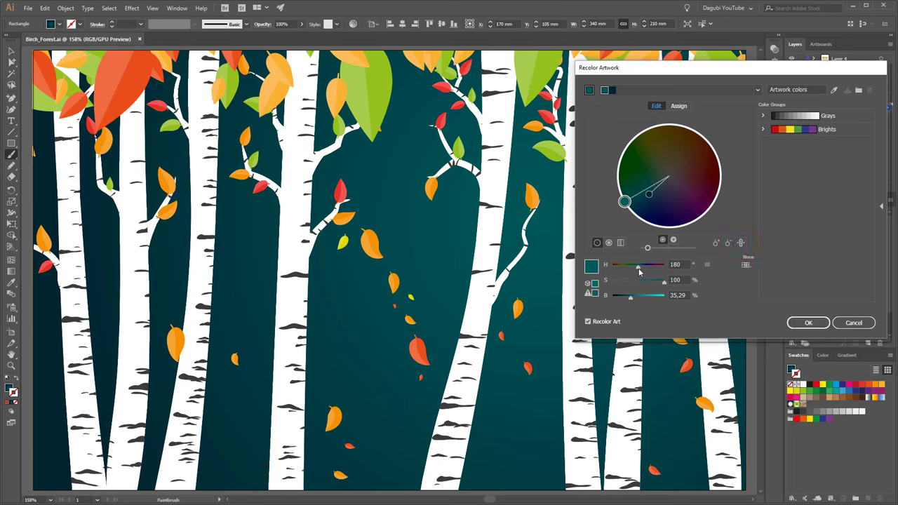
left_click_drag(639, 272, 637, 299)
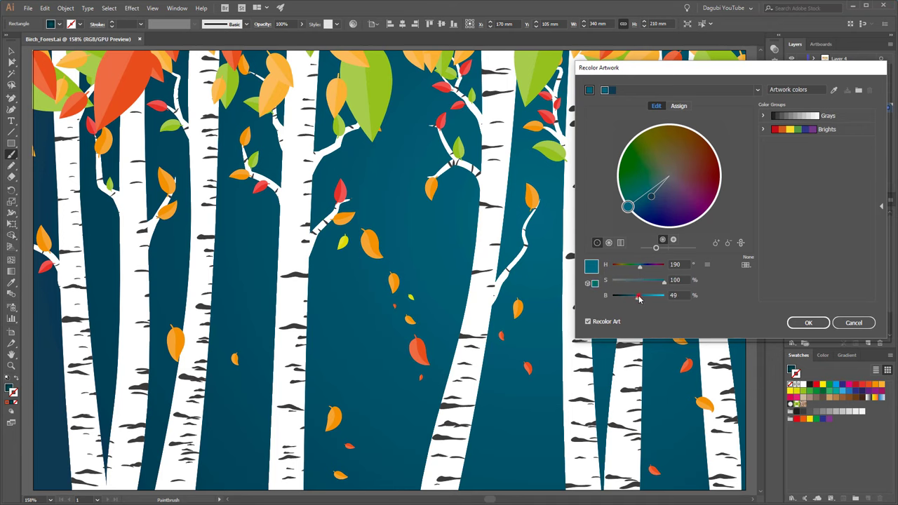
left_click_drag(637, 298, 637, 298)
left_click(808, 322)
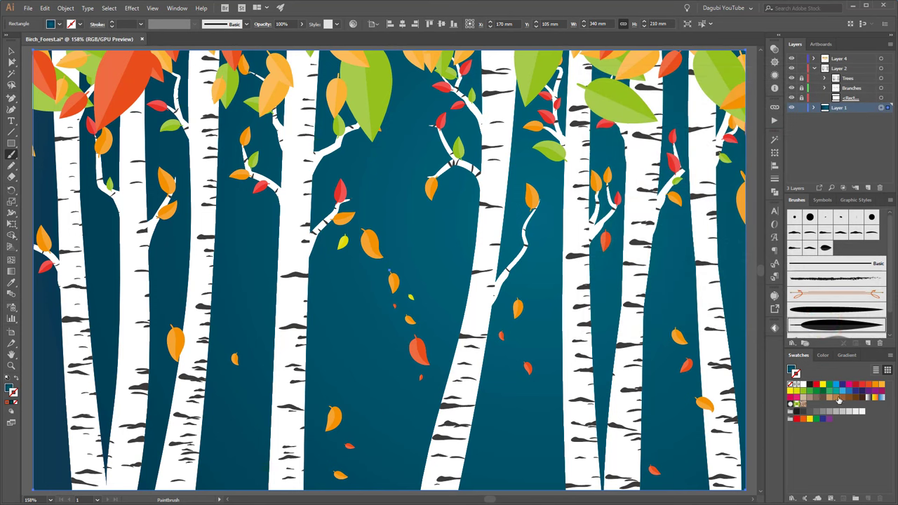
Darken the gradient's outer stop to navy RGB 23, 41, 56
left_click(793, 370)
left_click(844, 355)
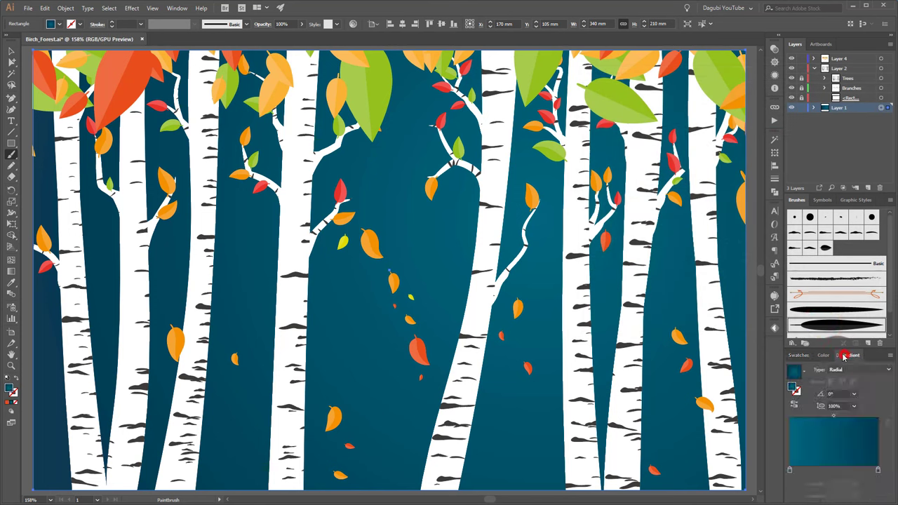
left_click(878, 470)
double_click(878, 470)
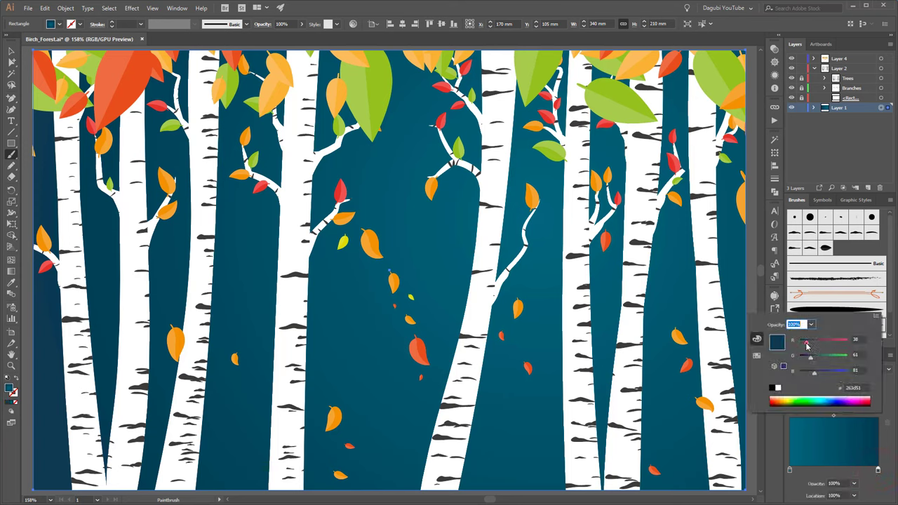
left_click_drag(811, 357, 807, 357)
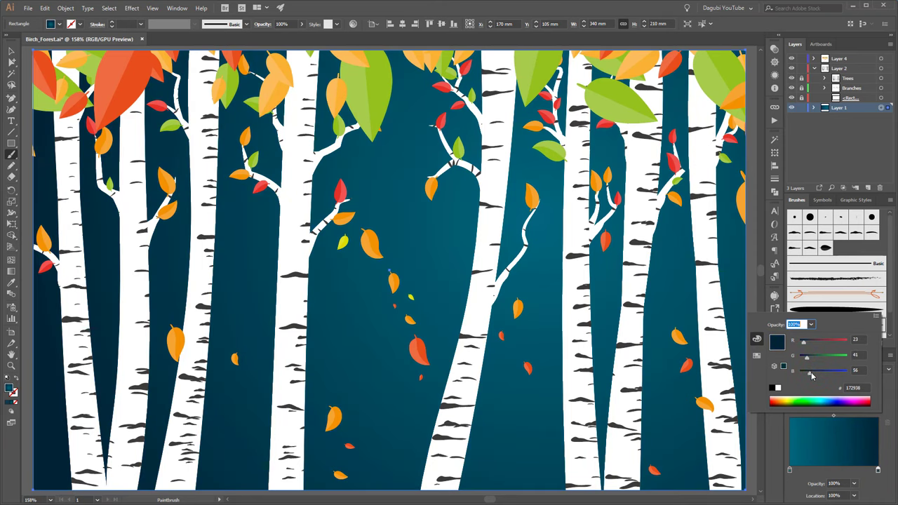
left_click(893, 483)
Move the gradient midpoint to 59.33%, lock Layer 1 and make Layer 4 active
left_click(835, 416)
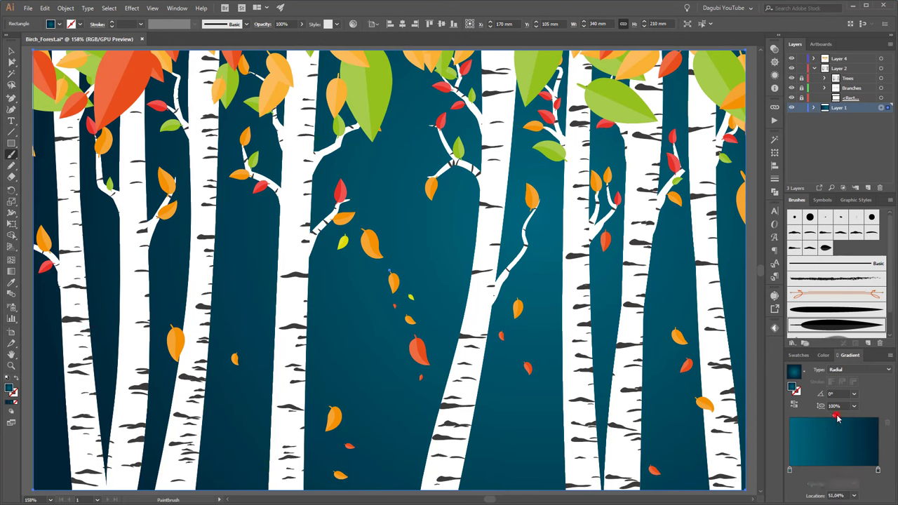
left_click_drag(842, 416, 843, 416)
left_click(802, 108)
left_click(842, 59)
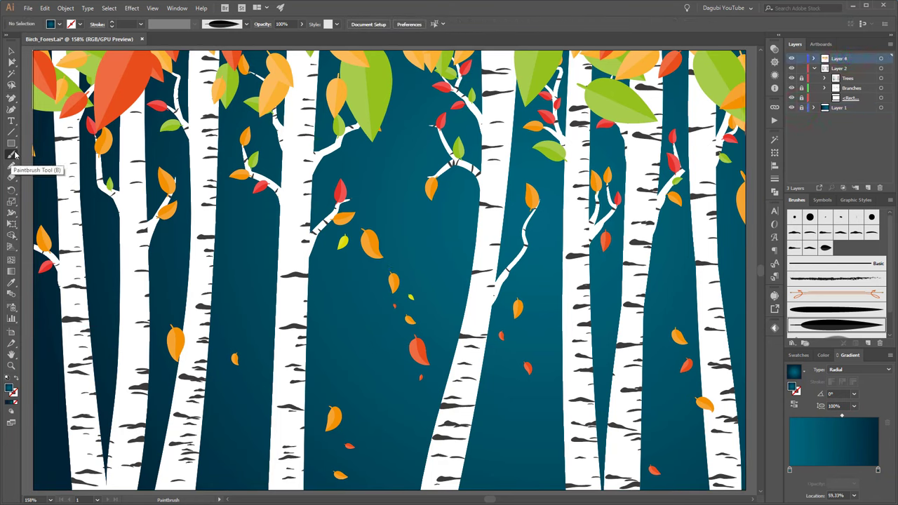
Paint a large orange leaf near the top centre with the leaf brush
left_click(844, 323)
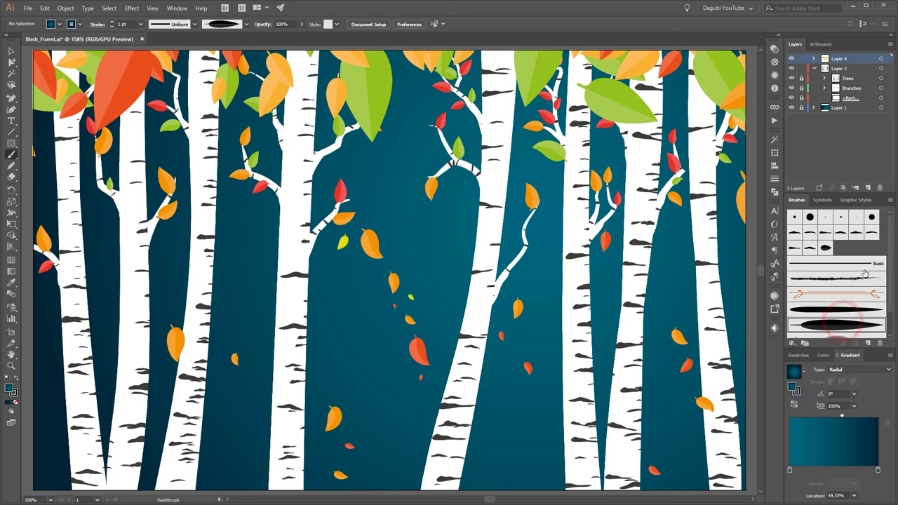
left_click(800, 355)
left_click(882, 385)
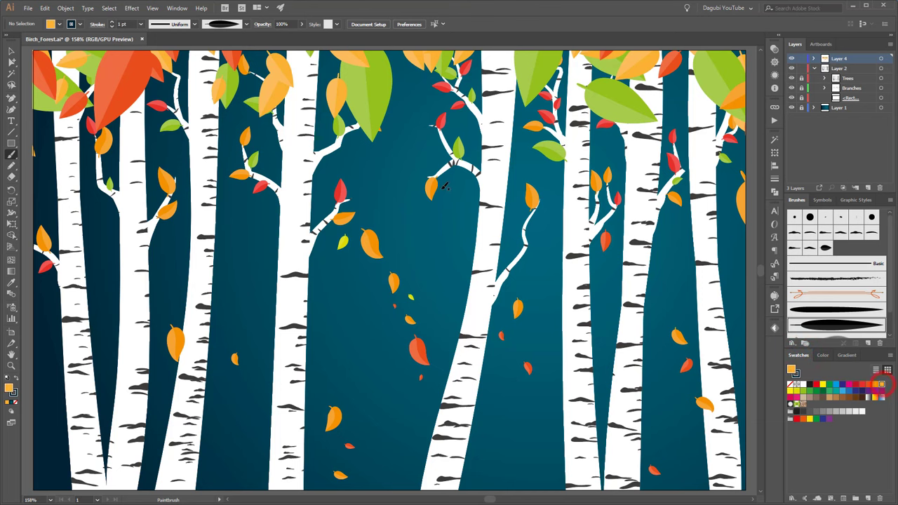
scroll(474, 153, "down", 1, "alt")
scroll(463, 152, "down", 1, "alt")
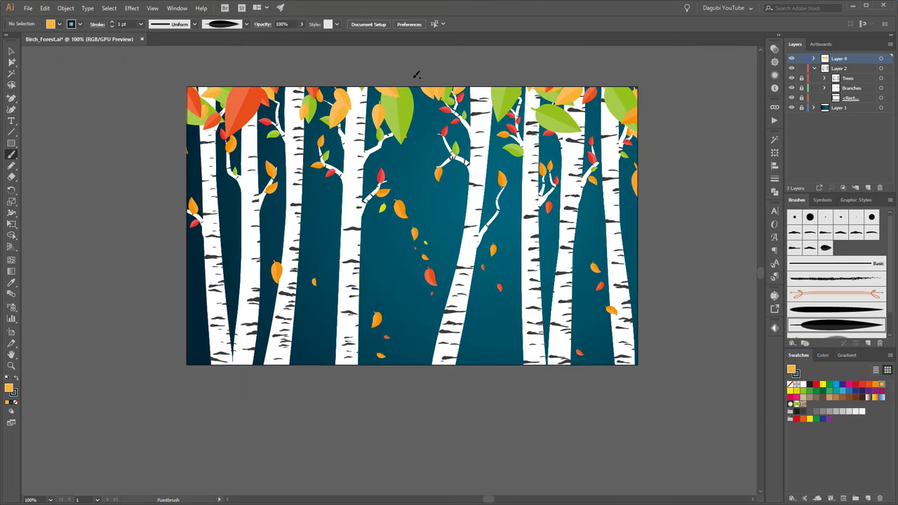
left_click_drag(417, 75, 429, 140)
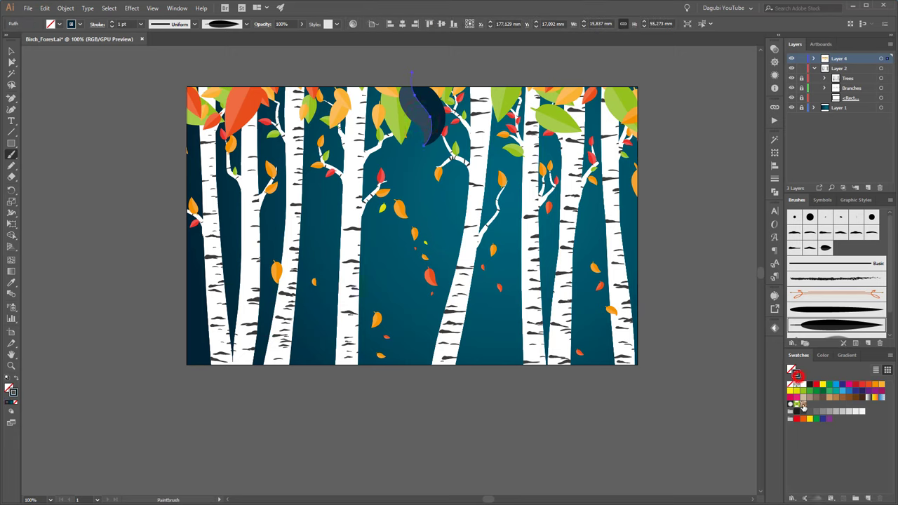
left_click(871, 389)
left_click(875, 384)
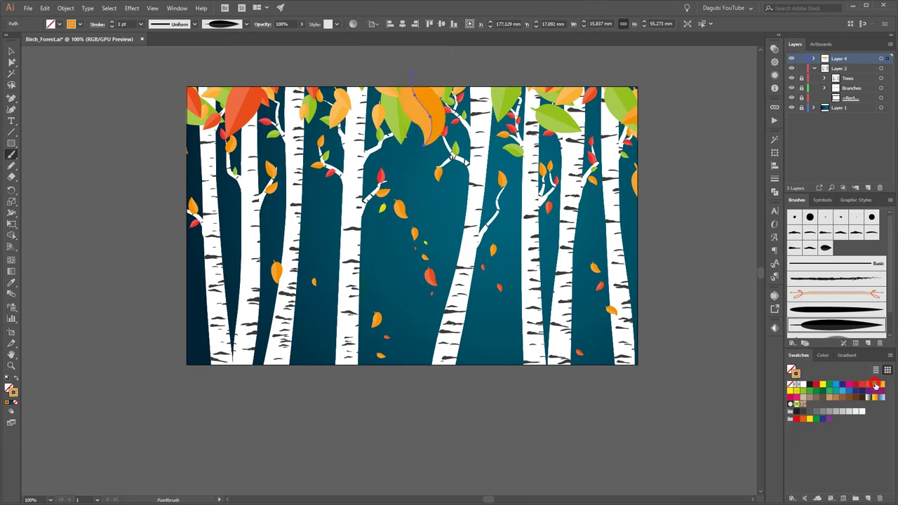
left_click(718, 148)
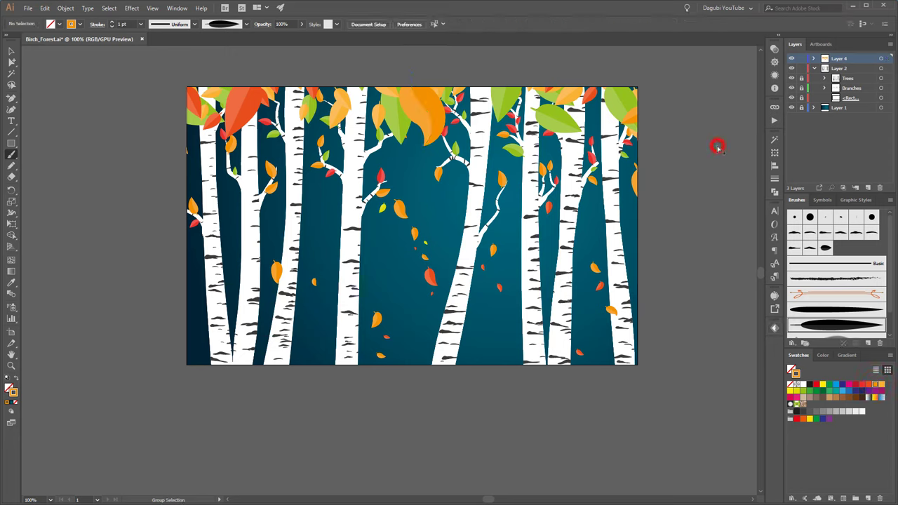
Paint red leaves at the upper left and right edge, plus a yellow treetop leaf
left_click(862, 385)
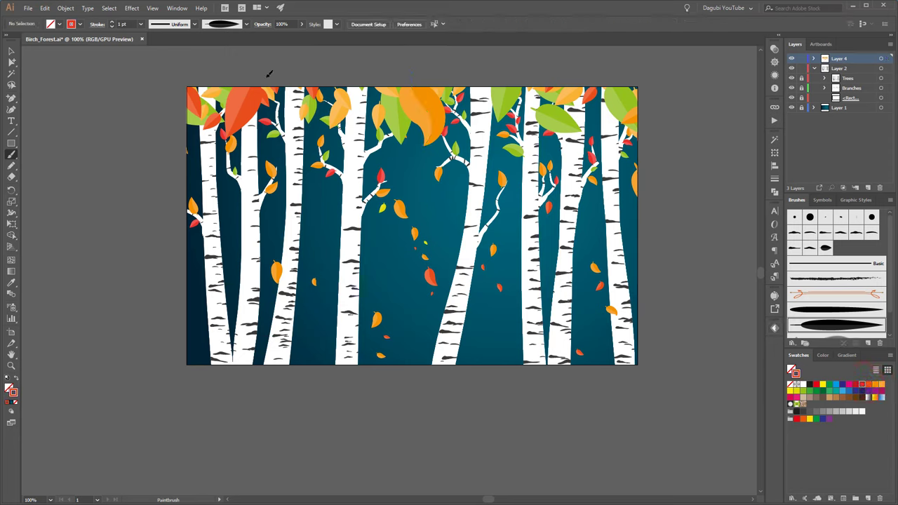
left_click_drag(269, 77, 288, 111)
left_click_drag(627, 140, 635, 167)
left_click(798, 393)
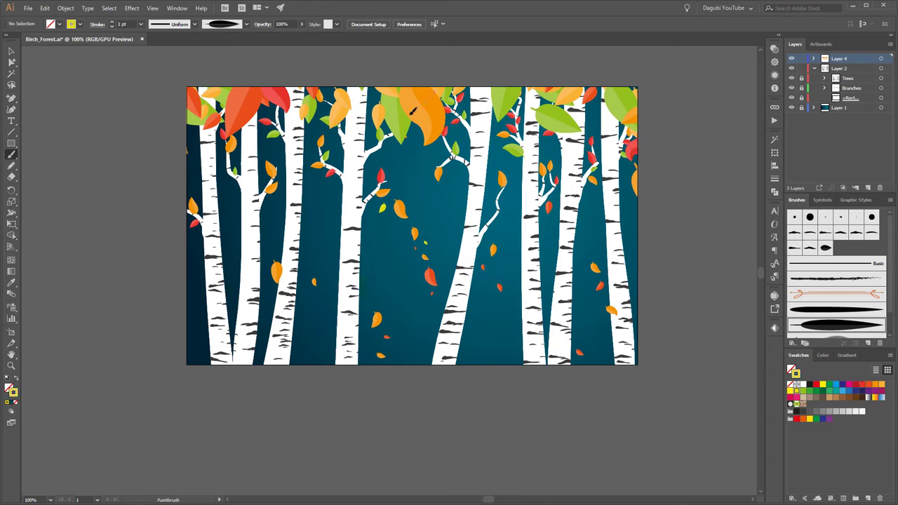
left_click_drag(412, 83, 429, 136)
Paint olive-green leaves along the treetops and edges, ending with darker green #849d22
left_click(826, 355)
left_click_drag(859, 386, 851, 386)
left_click_drag(858, 371, 847, 372)
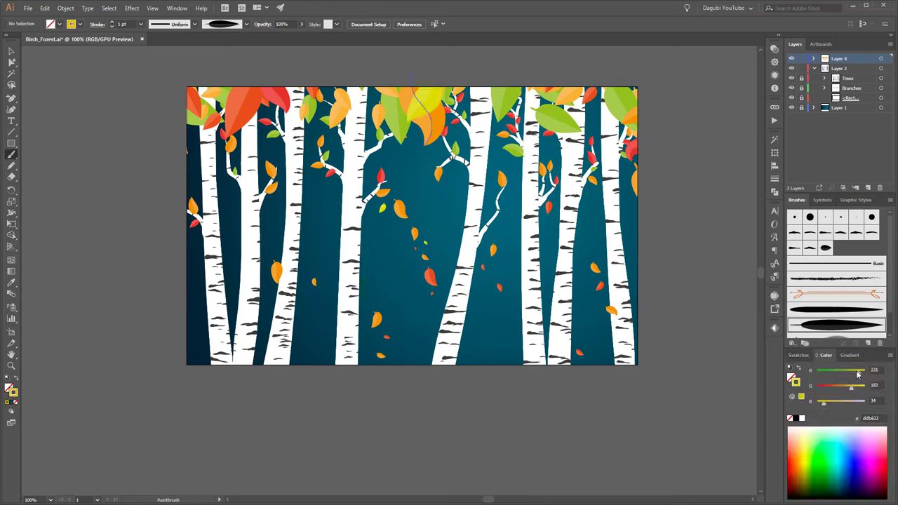
left_click_drag(623, 100, 609, 139)
left_click_drag(210, 130, 190, 168)
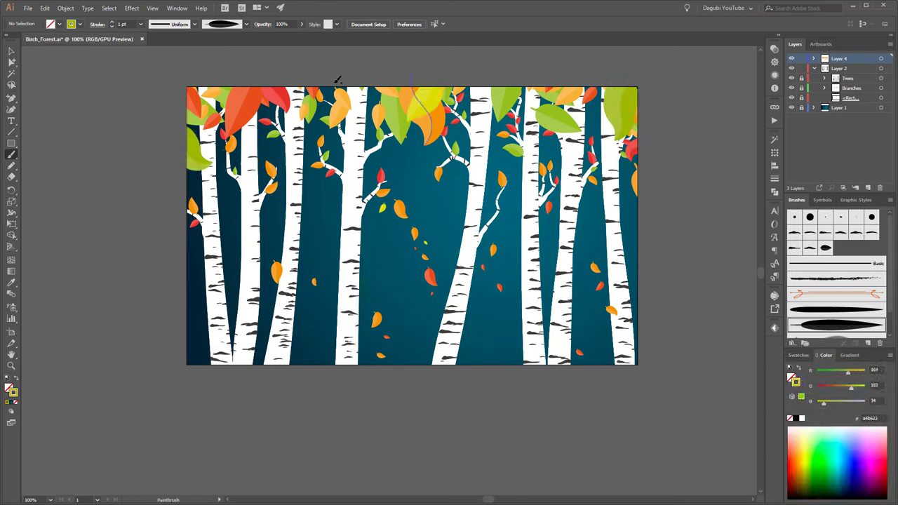
left_click_drag(360, 89, 335, 113)
left_click_drag(413, 90, 366, 132)
left_click_drag(847, 373, 846, 388)
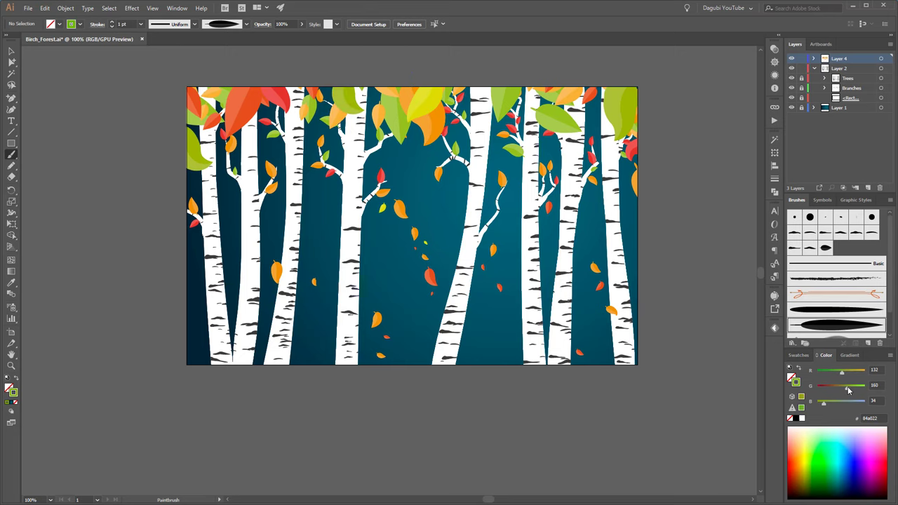
left_click_drag(507, 88, 484, 121)
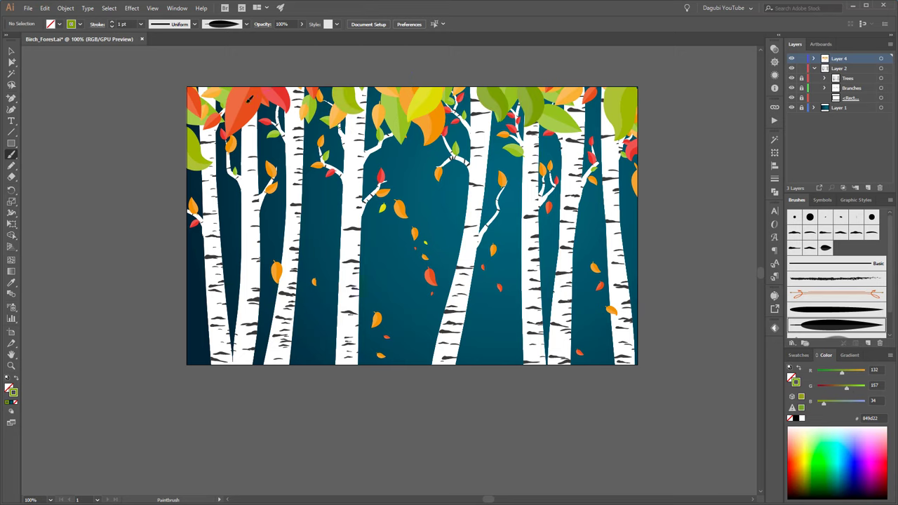